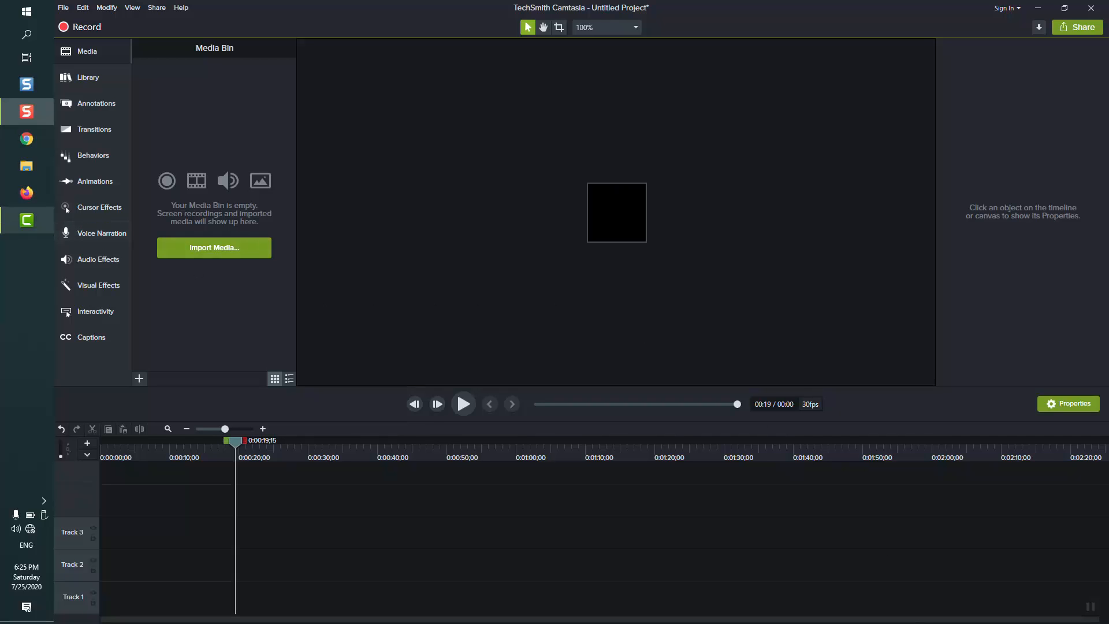
pyautogui.click(1, 232)
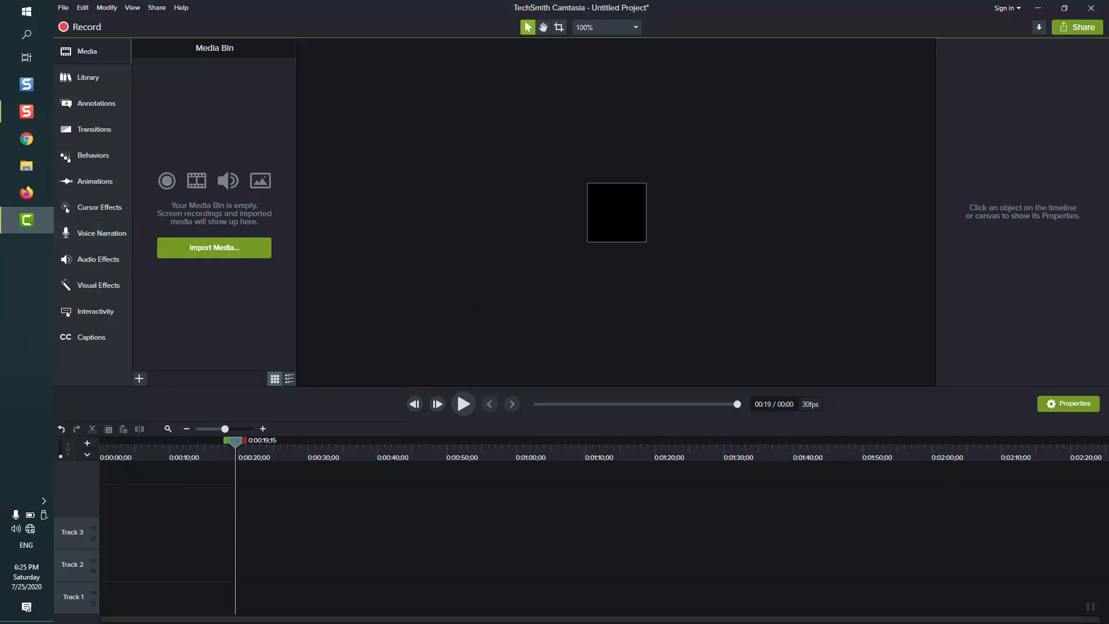
pyautogui.click(1038, 8)
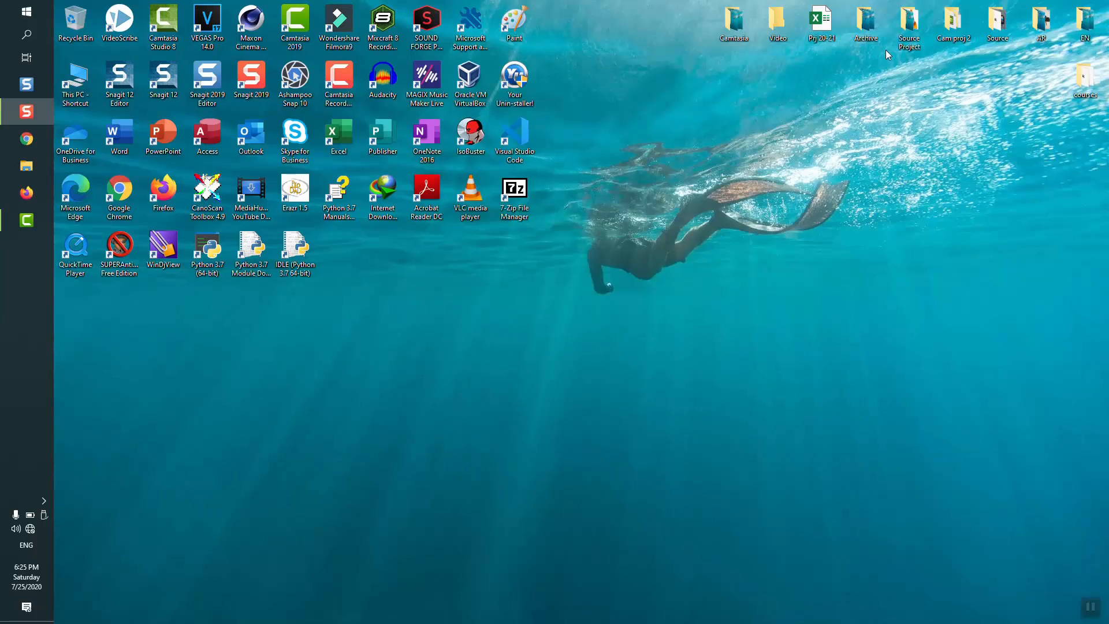
pyautogui.moveTo(26, 220)
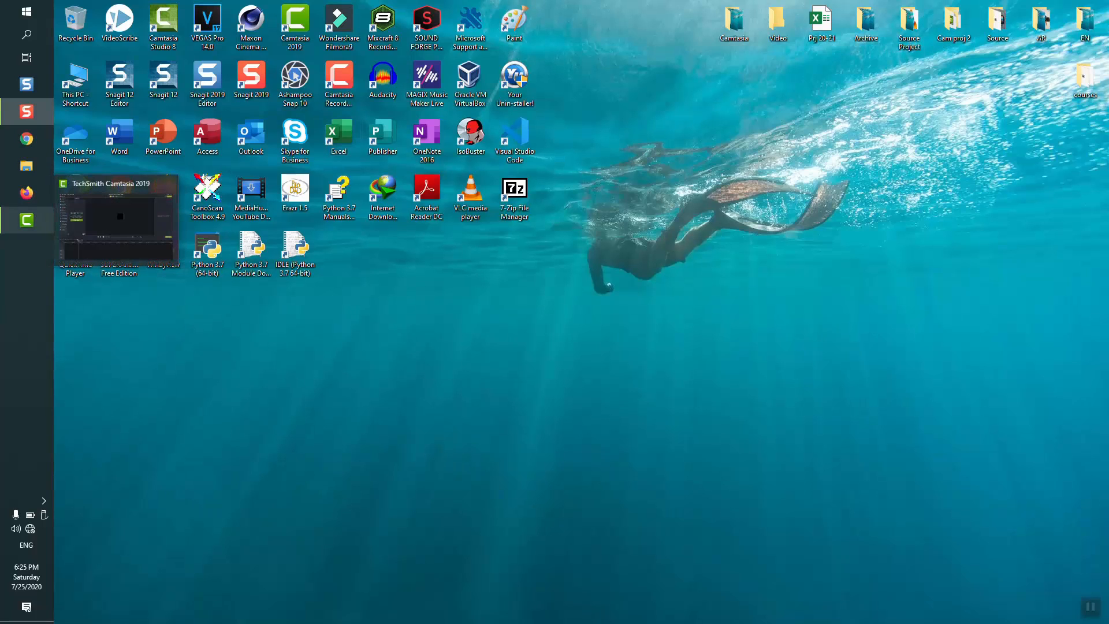
pyautogui.click(97, 217)
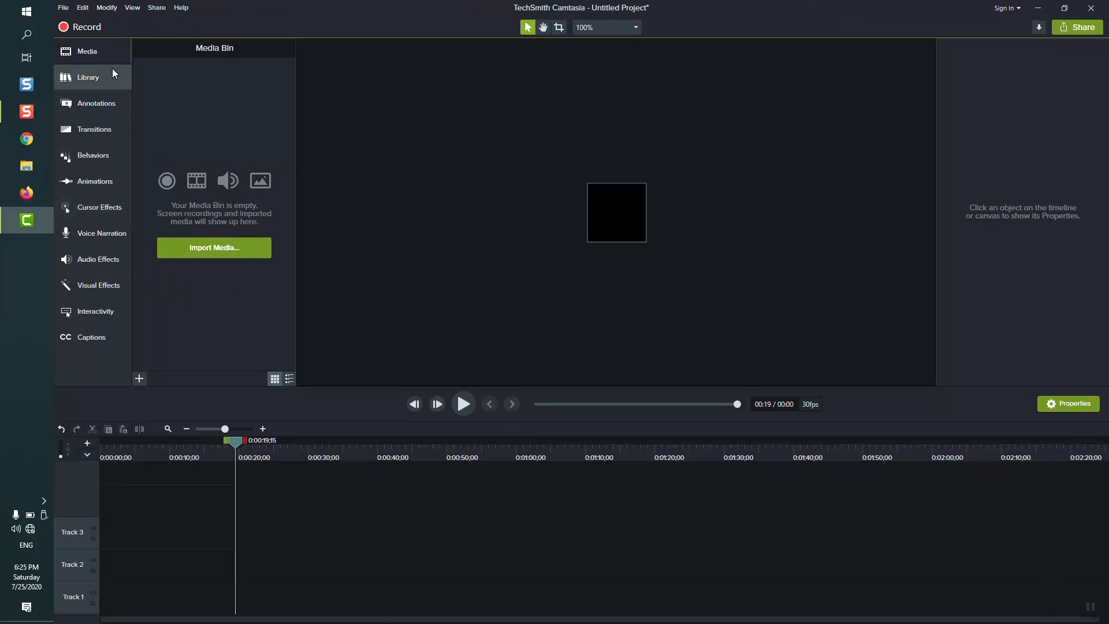
# Step: Open the project settings and choose the 1080p HD (1920x1080) canvas dimensions
pyautogui.click(63, 8)
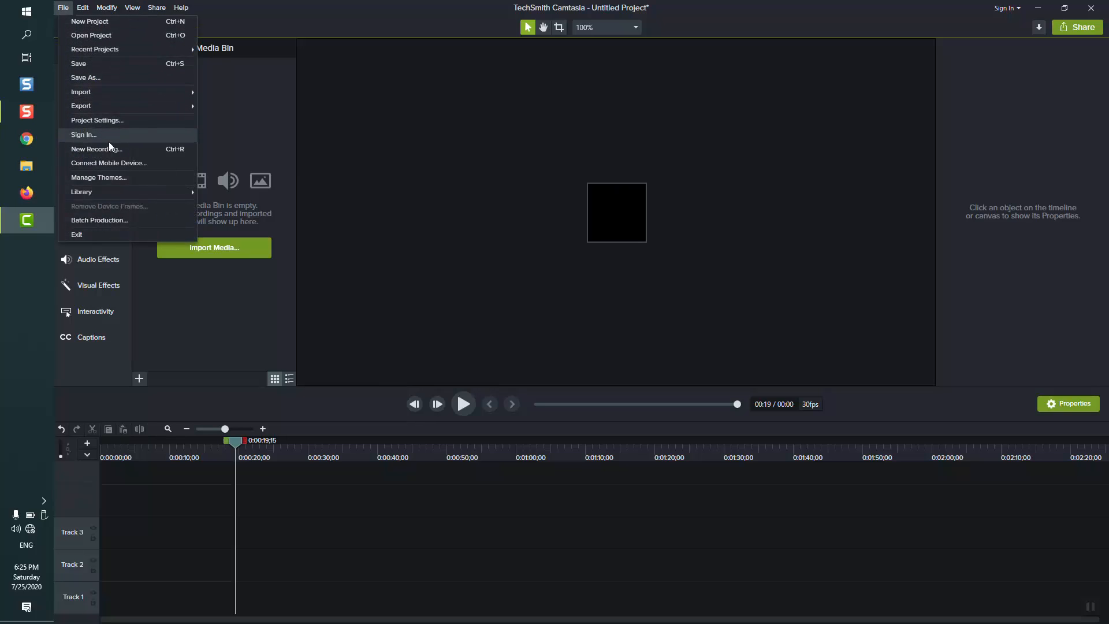
pyautogui.click(116, 121)
pyautogui.moveTo(547, 254); pyautogui.dragTo(443, 109)
pyautogui.click(471, 121)
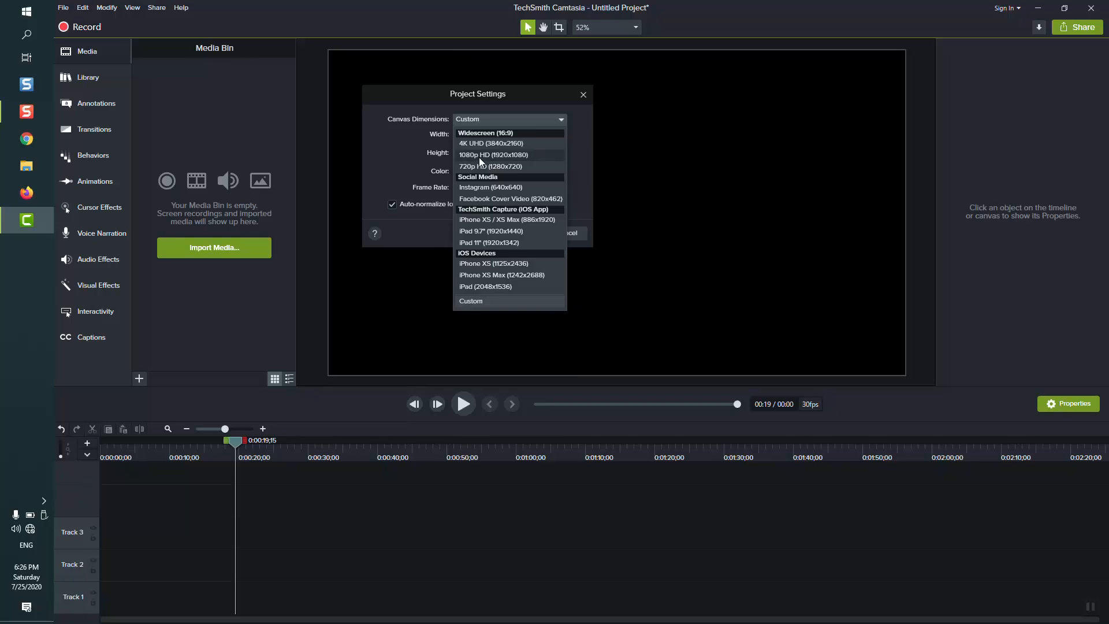
pyautogui.click(480, 155)
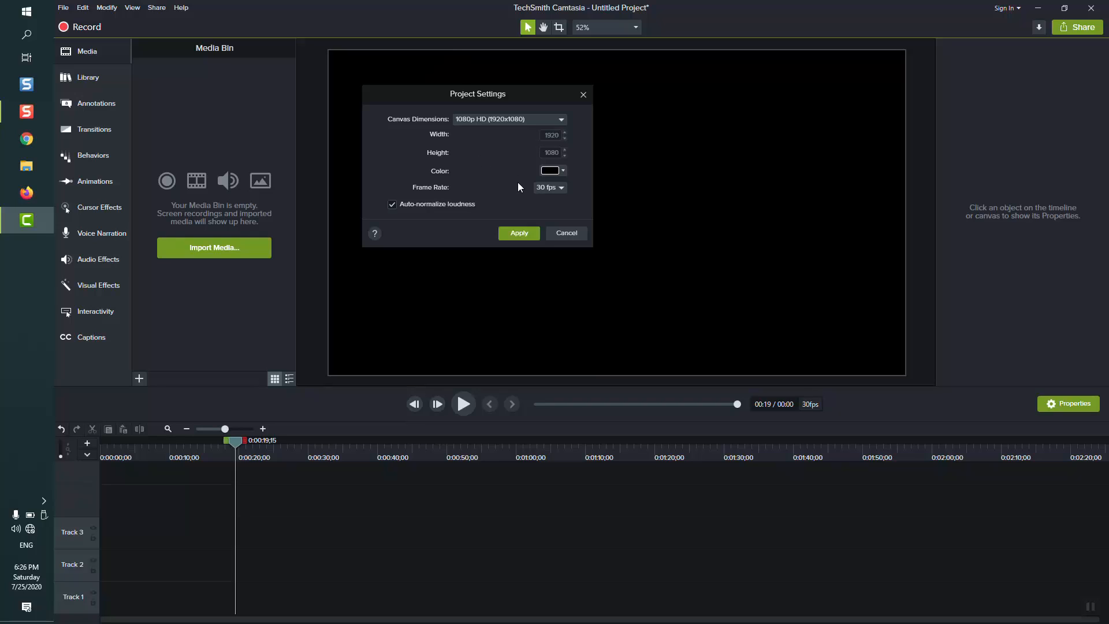
# Step: Set the project frame rate to 60 fps and the canvas color to the light grey default swatch, and apply the settings
pyautogui.click(562, 189)
pyautogui.moveTo(385, 86); pyautogui.dragTo(447, 151)
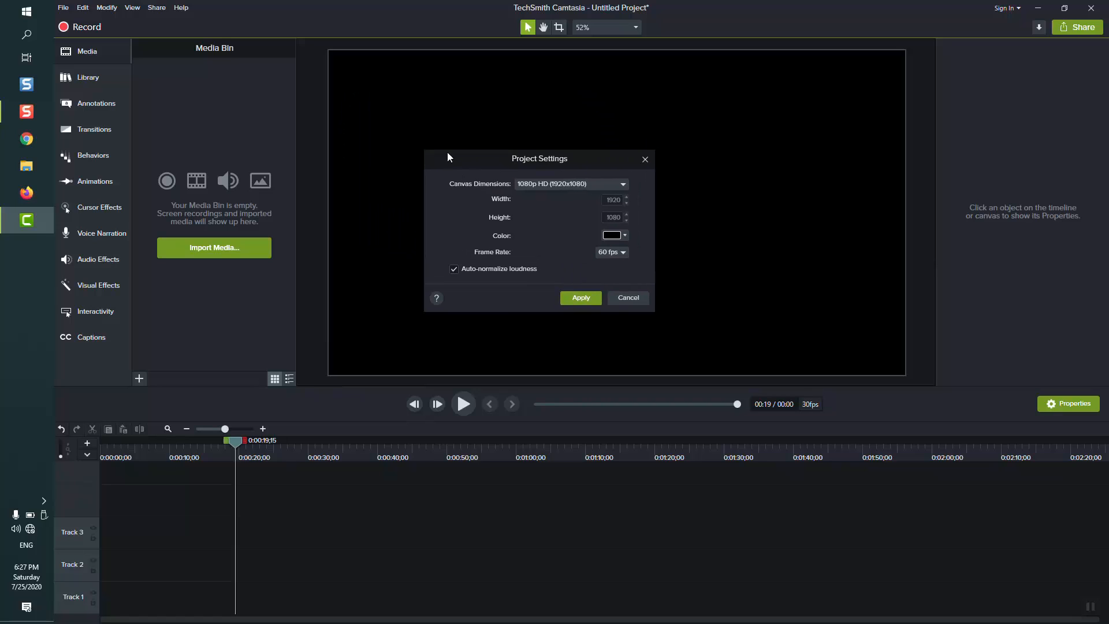
pyautogui.moveTo(513, 168); pyautogui.dragTo(532, 111)
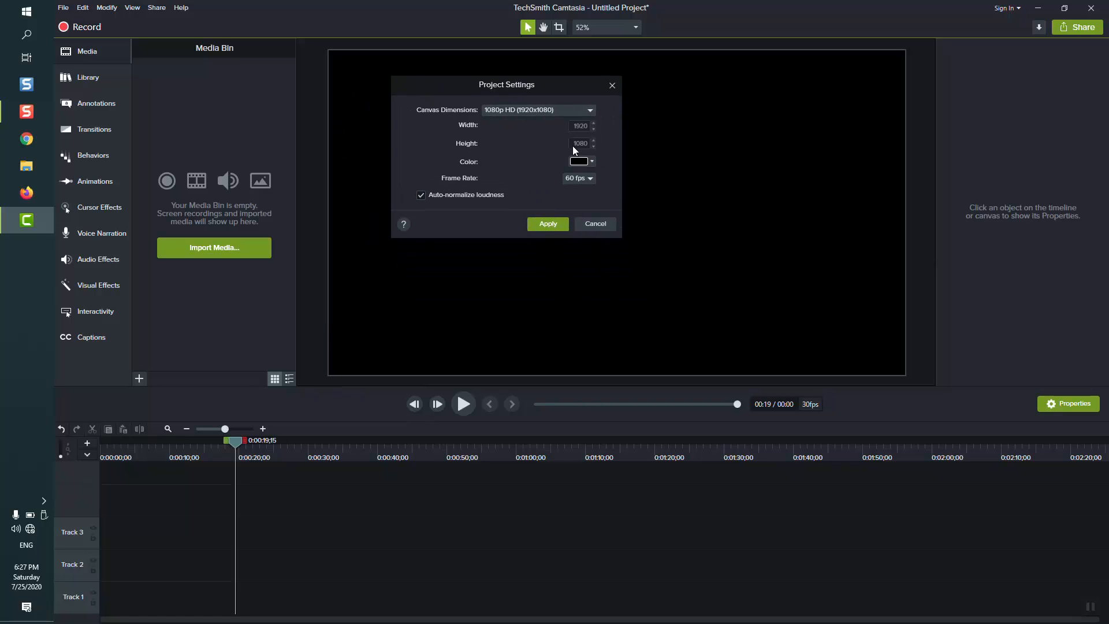
pyautogui.click(591, 162)
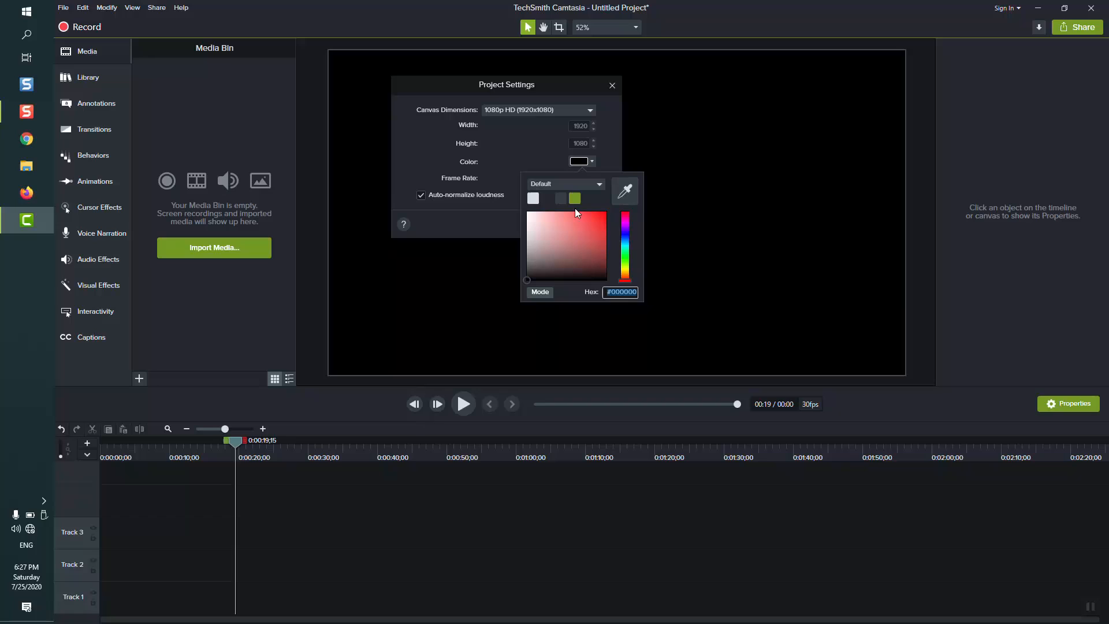
pyautogui.click(533, 198)
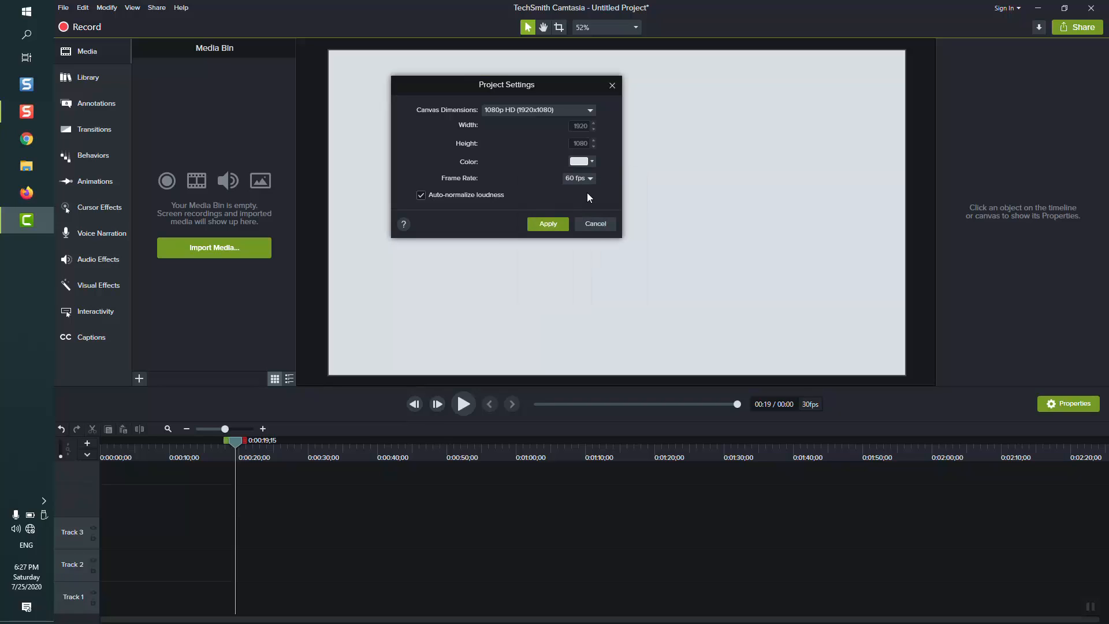
pyautogui.click(547, 225)
pyautogui.click(1086, 606)
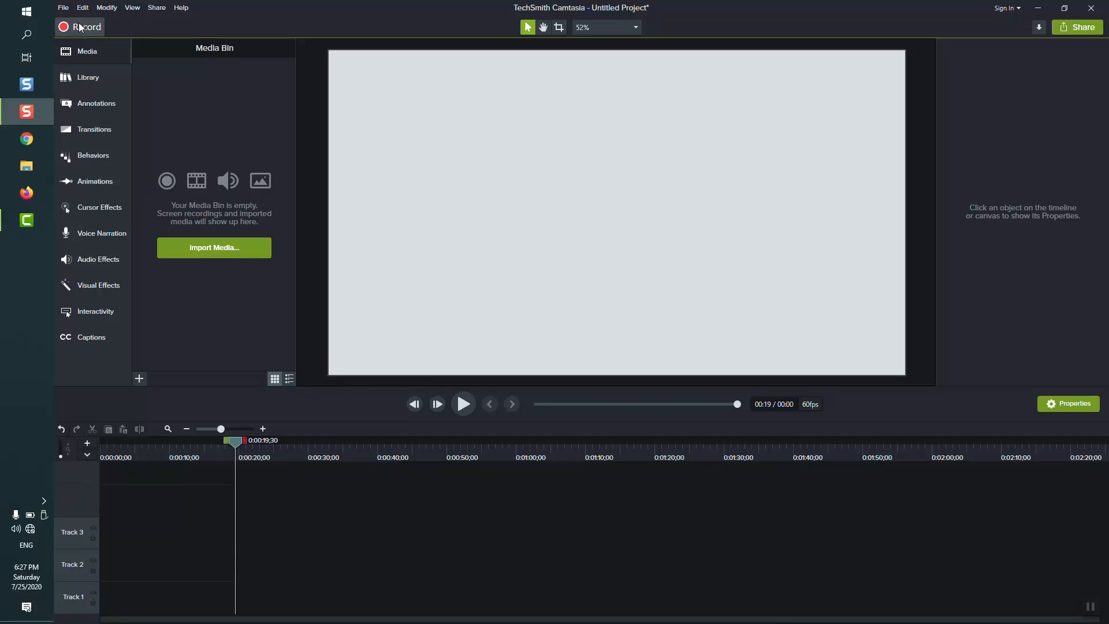
pyautogui.click(64, 9)
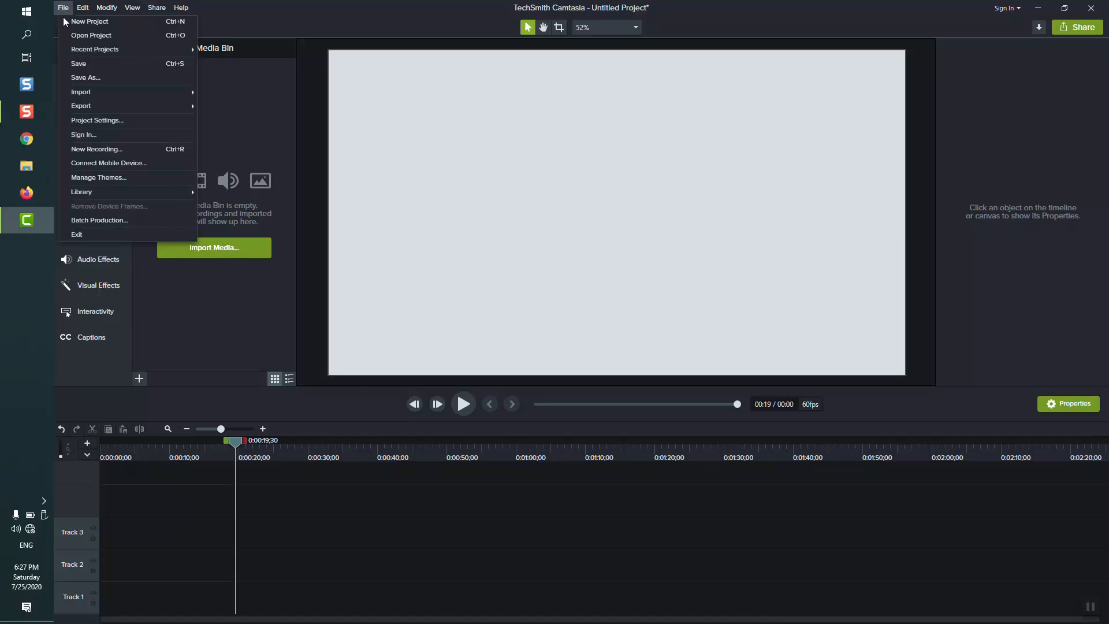
pyautogui.moveTo(92, 100)
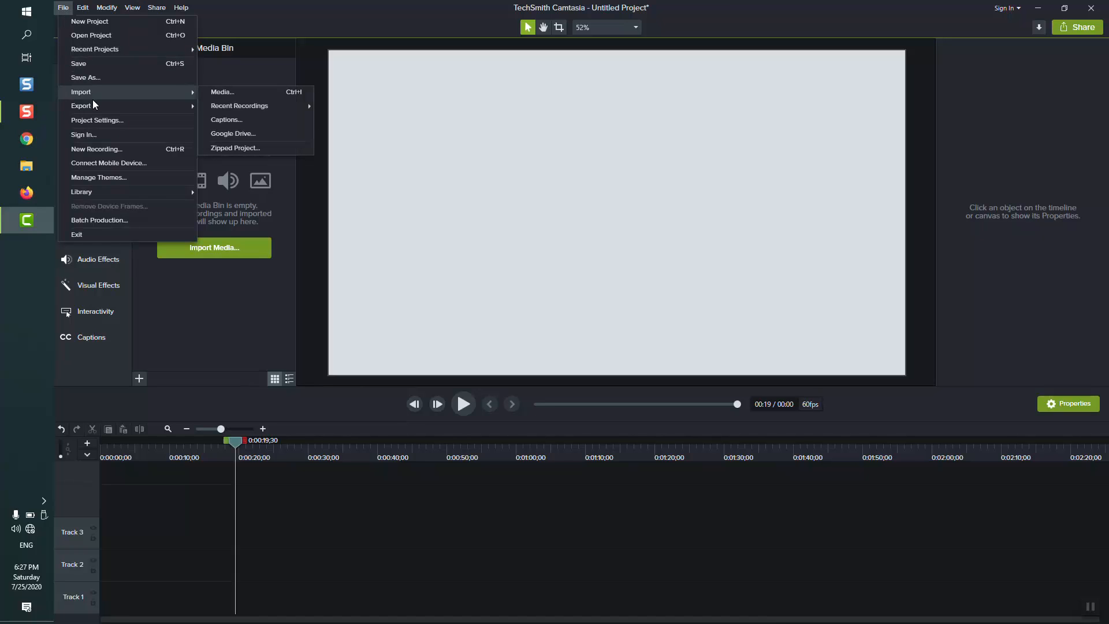
pyautogui.click(213, 92)
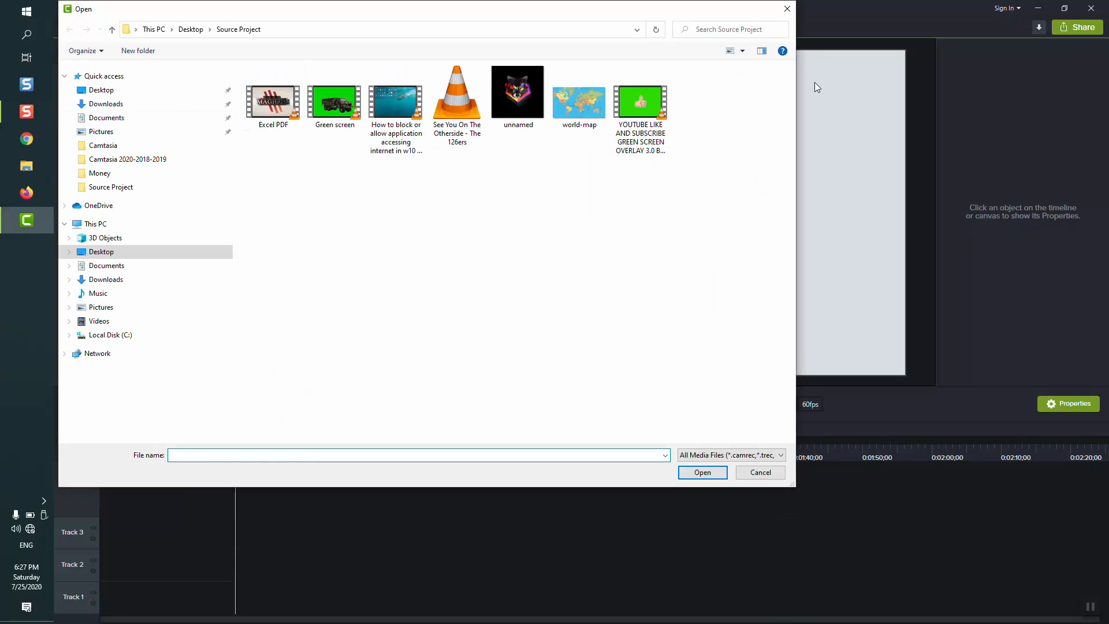
pyautogui.click(787, 9)
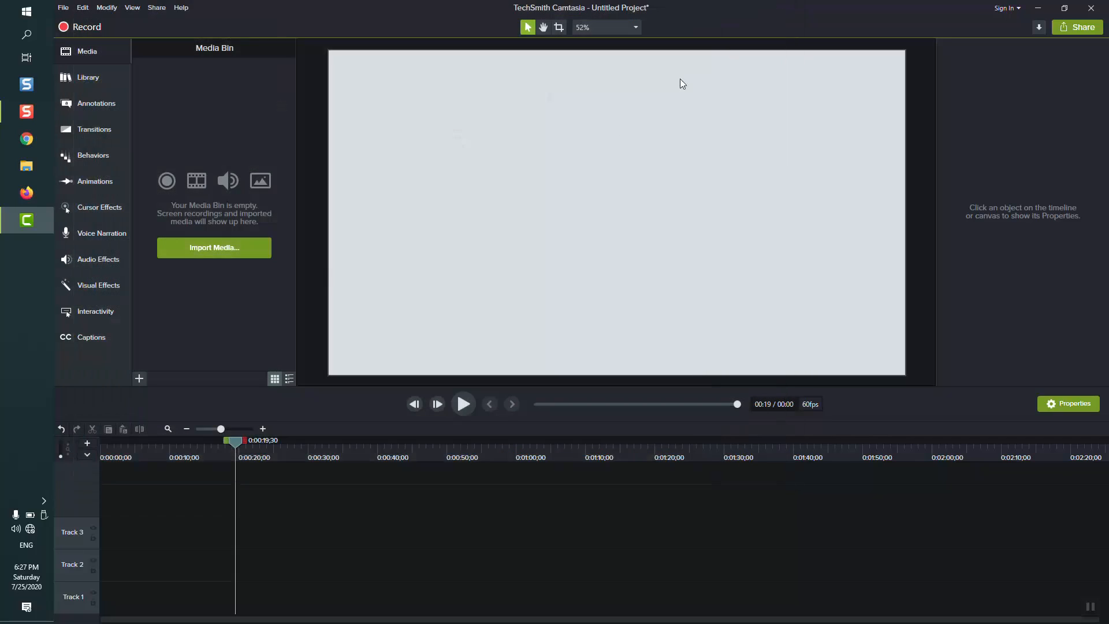
# Step: Import all the video, audio and image files from the Source Project folder into the media bin
pyautogui.click(245, 251)
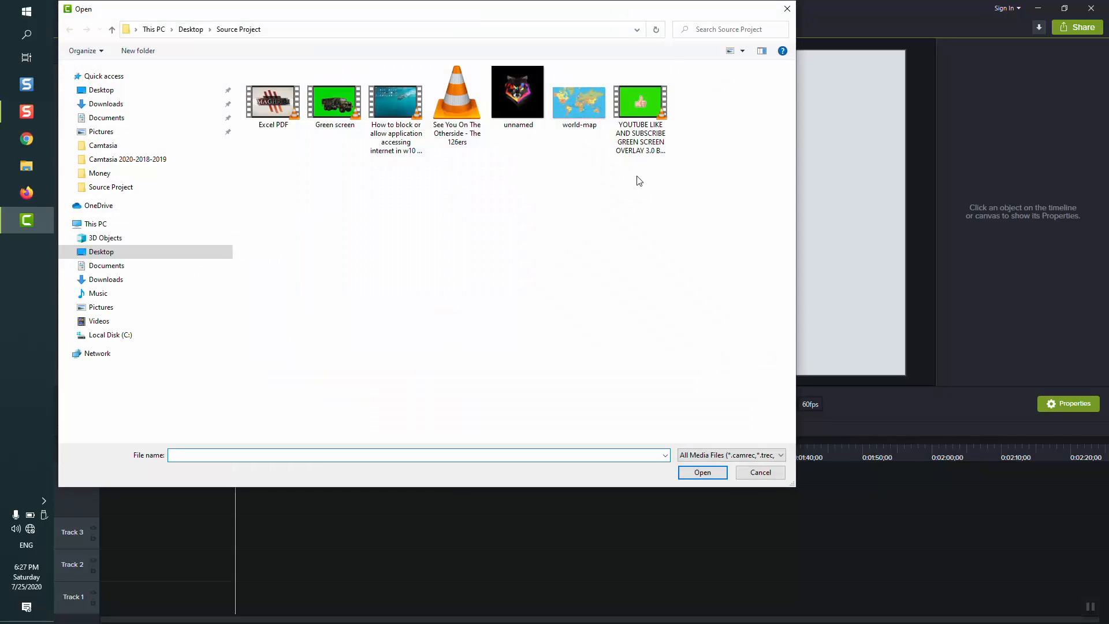
pyautogui.moveTo(667, 184); pyautogui.dragTo(243, 64)
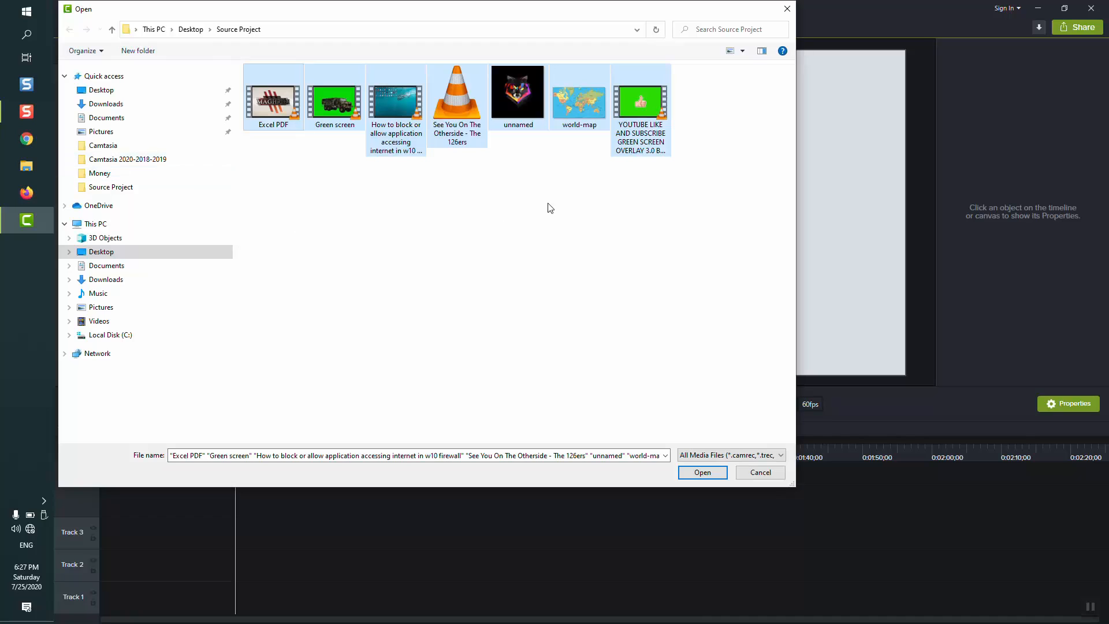
pyautogui.click(703, 473)
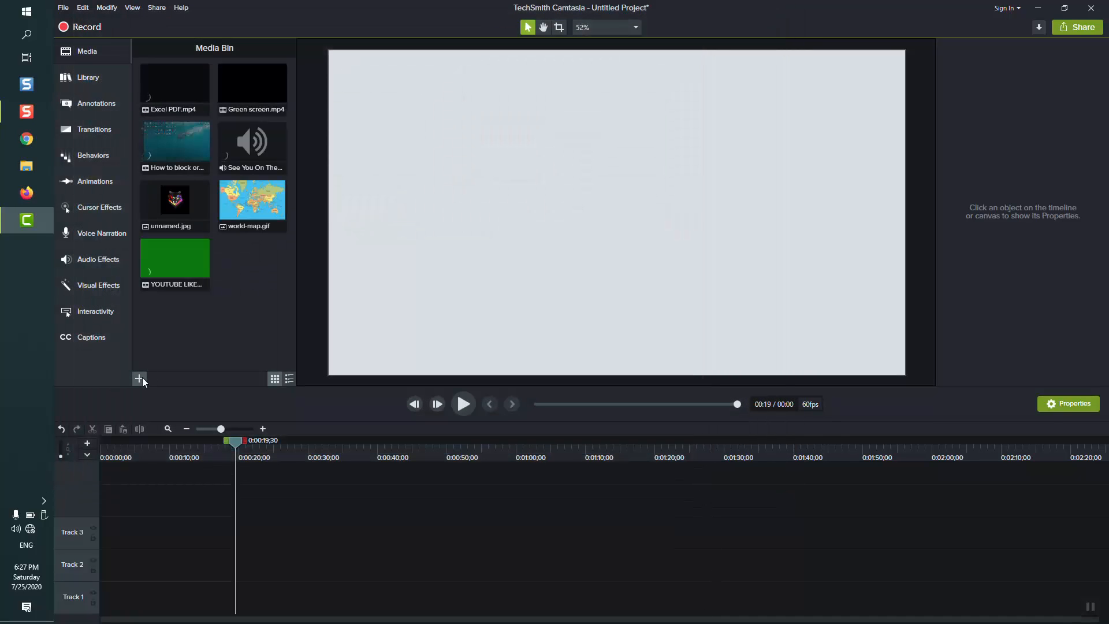
pyautogui.click(142, 376)
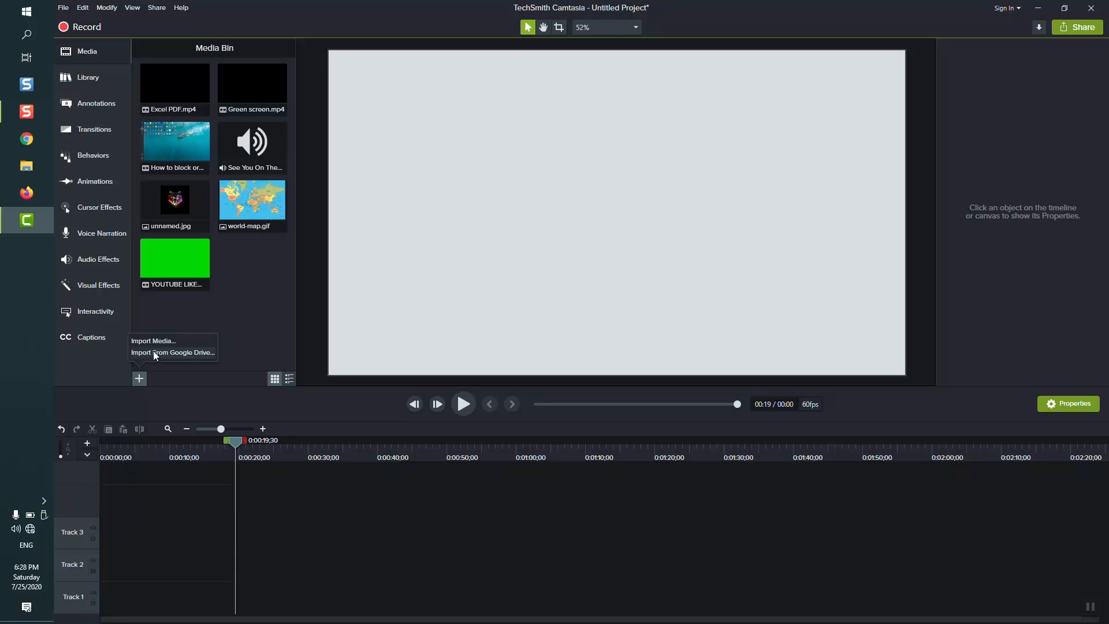
pyautogui.click(171, 311)
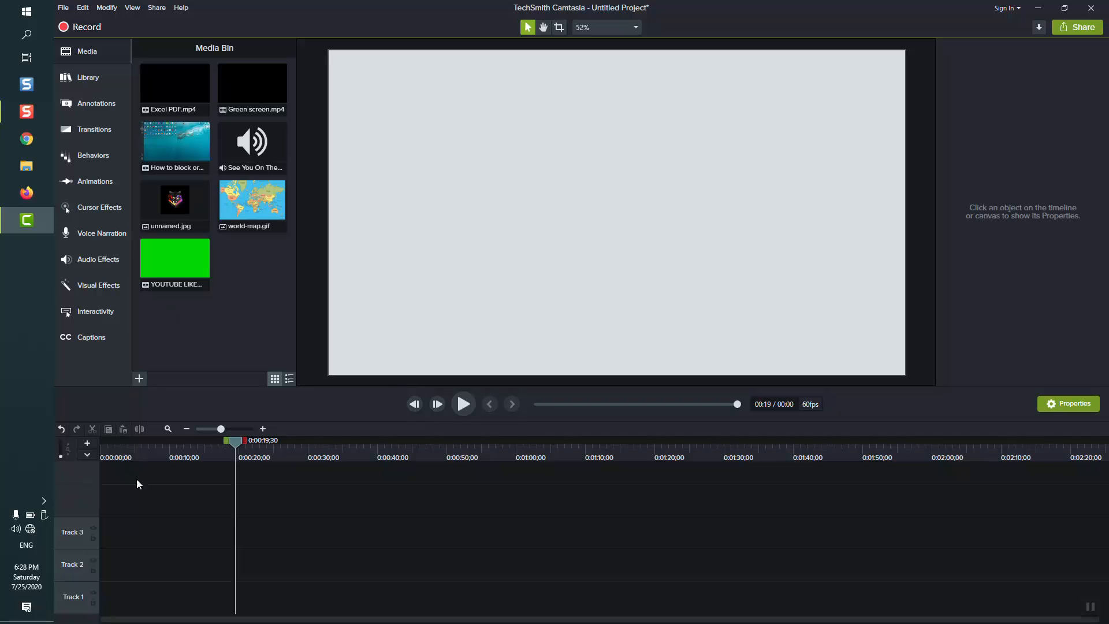
# Step: Remove all empty timeline tracks and add new ones until the timeline has four tracks
pyautogui.rightClick(80, 527)
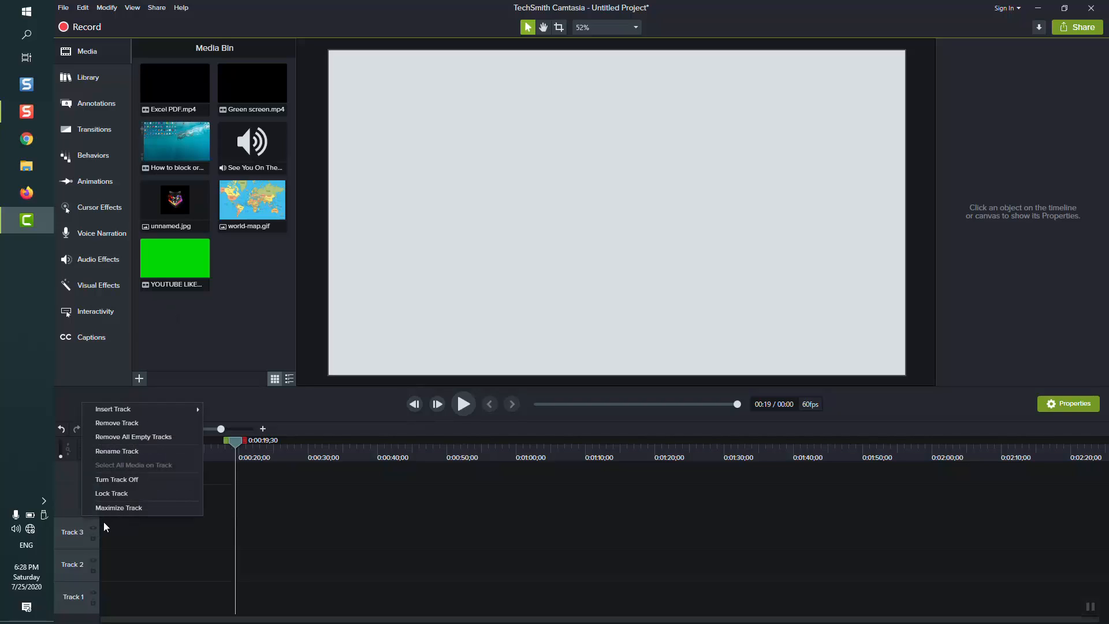
pyautogui.click(122, 440)
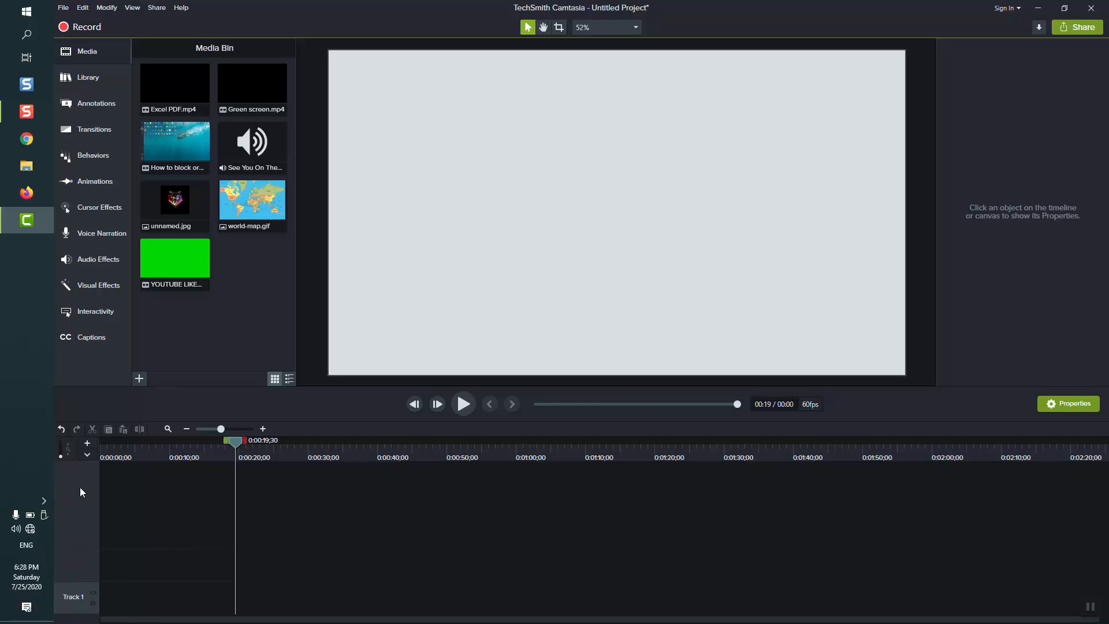
pyautogui.click(88, 445)
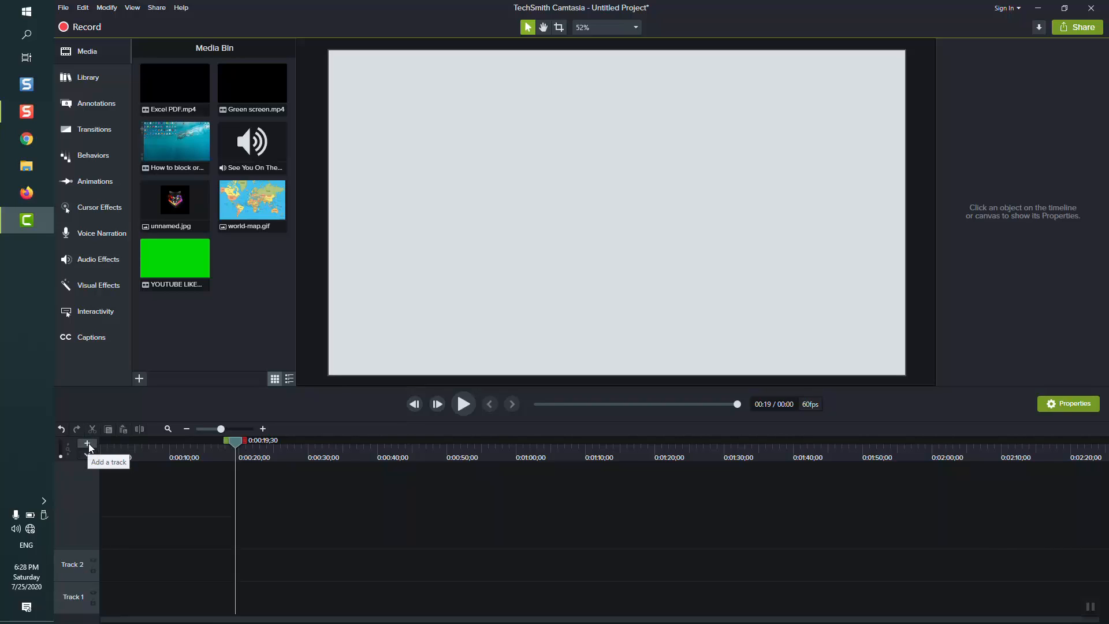
# Step: Try placing the YOUTUBE LIKE green-screen clip at the start of Track 4 and delete it from the timeline
pyautogui.moveTo(162, 277); pyautogui.dragTo(146, 495)
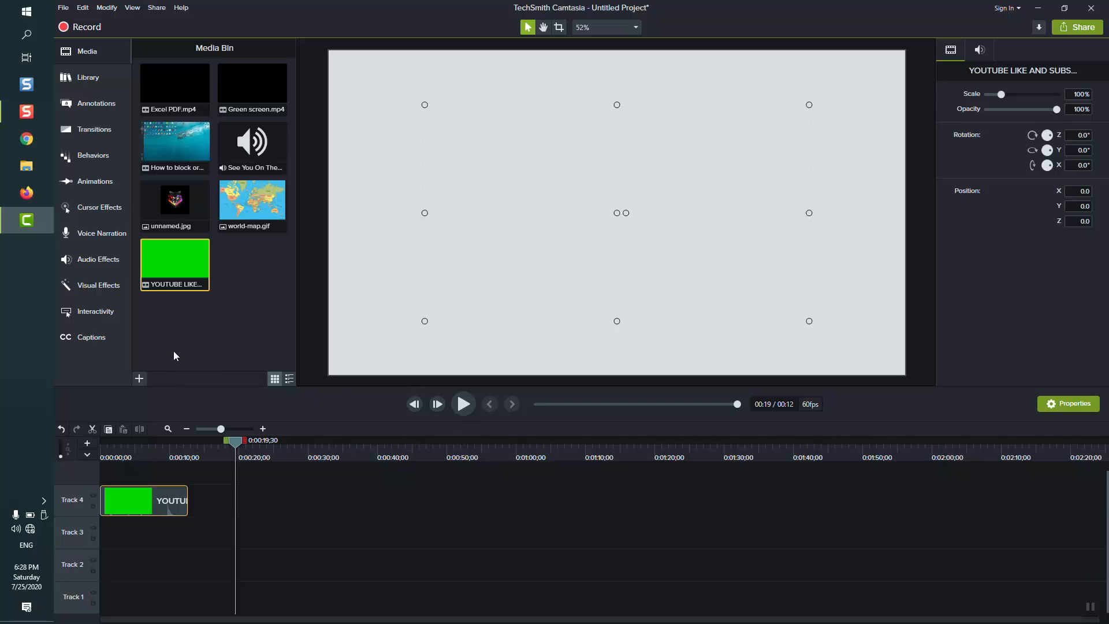
pyautogui.rightClick(146, 500)
pyautogui.press('Delete')
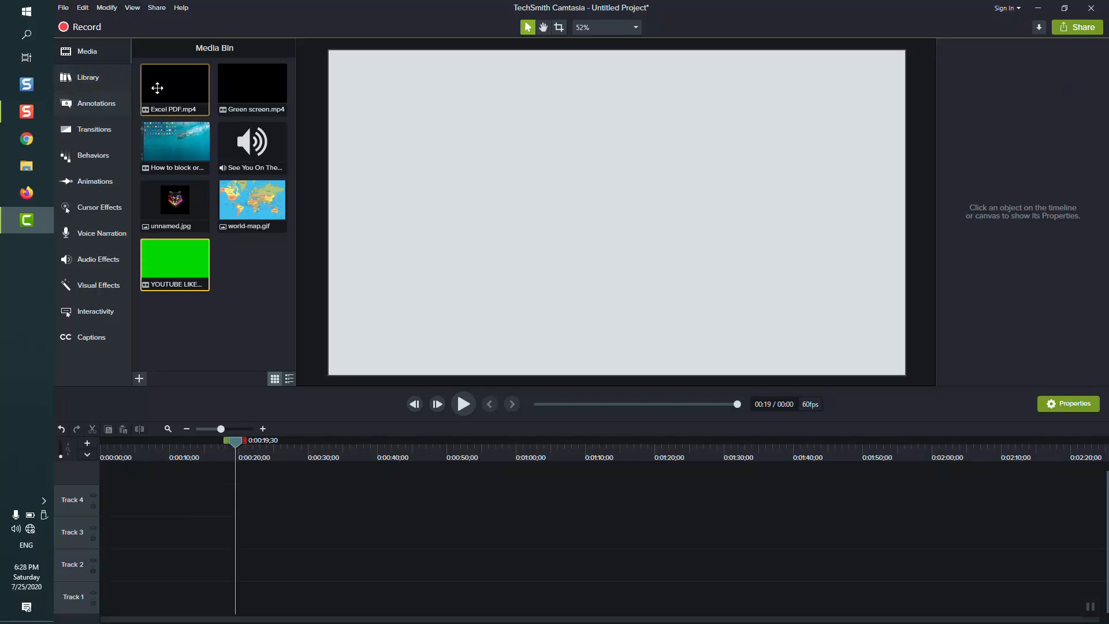
# Step: Place Excel PDF.mp4 at the start of Track 1 and fit its full length in the timeline view
pyautogui.moveTo(157, 88); pyautogui.dragTo(81, 603)
pyautogui.moveTo(120, 605); pyautogui.dragTo(109, 602)
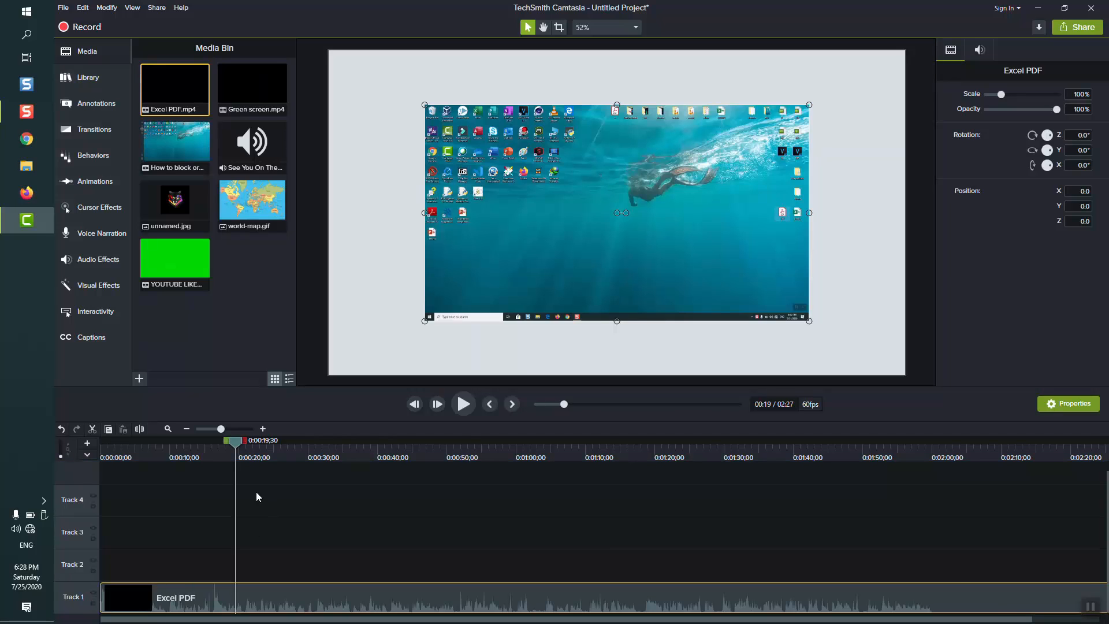
pyautogui.click(212, 430)
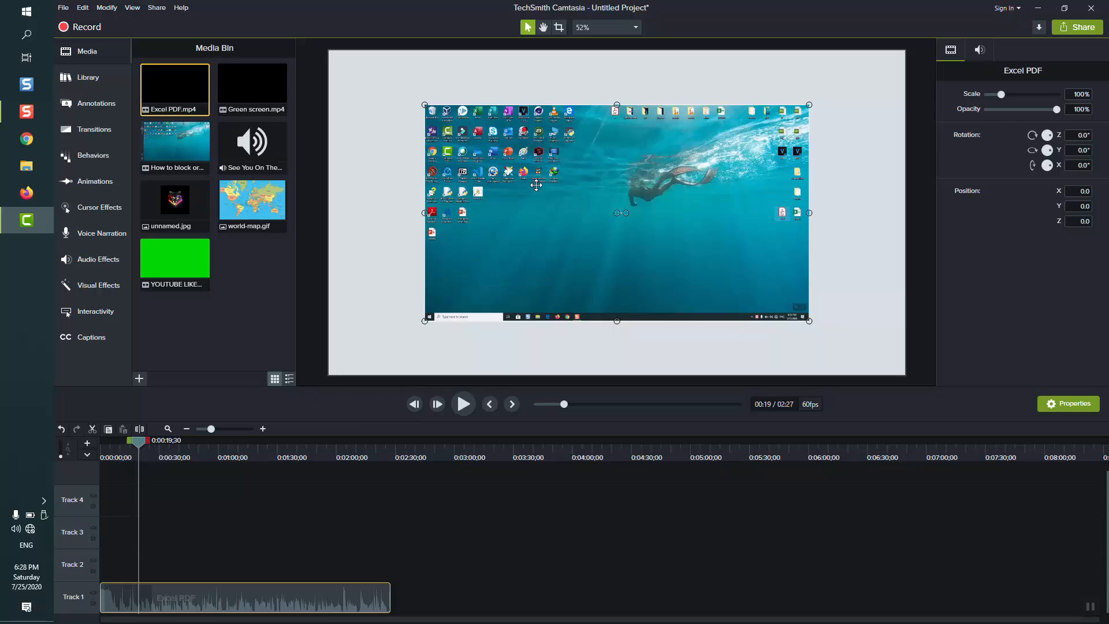
# Step: Align the Excel PDF clip with the canvas's upper-left corner and enlarge it to 150% so it fills the whole canvas
pyautogui.moveTo(537, 184); pyautogui.dragTo(441, 133)
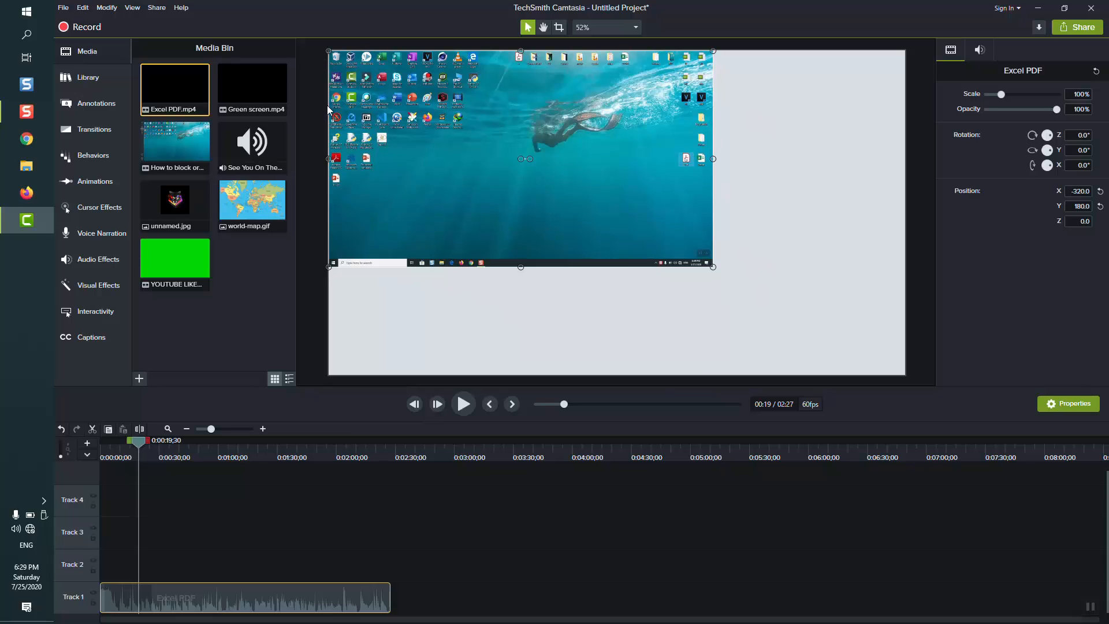
pyautogui.moveTo(362, 79); pyautogui.dragTo(362, 82)
pyautogui.moveTo(520, 267)
pyautogui.mouseDown()
pyautogui.moveTo(520, 324)
pyautogui.moveTo(536, 276)
pyautogui.moveTo(526, 264)
pyautogui.moveTo(533, 268)
pyautogui.mouseUp()
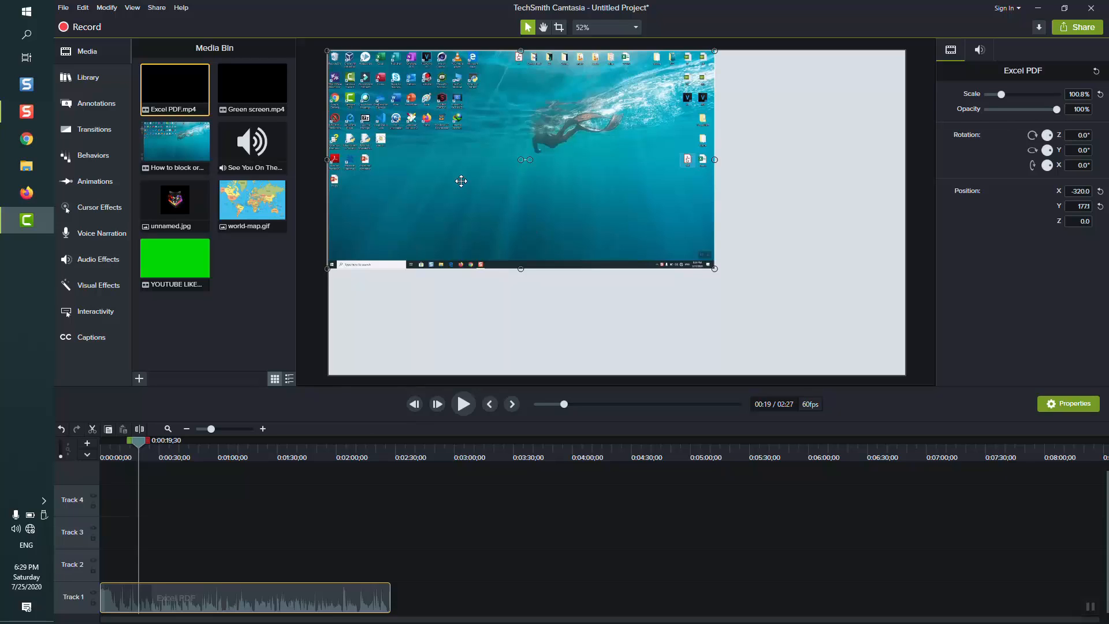
pyautogui.moveTo(460, 181); pyautogui.dragTo(464, 181)
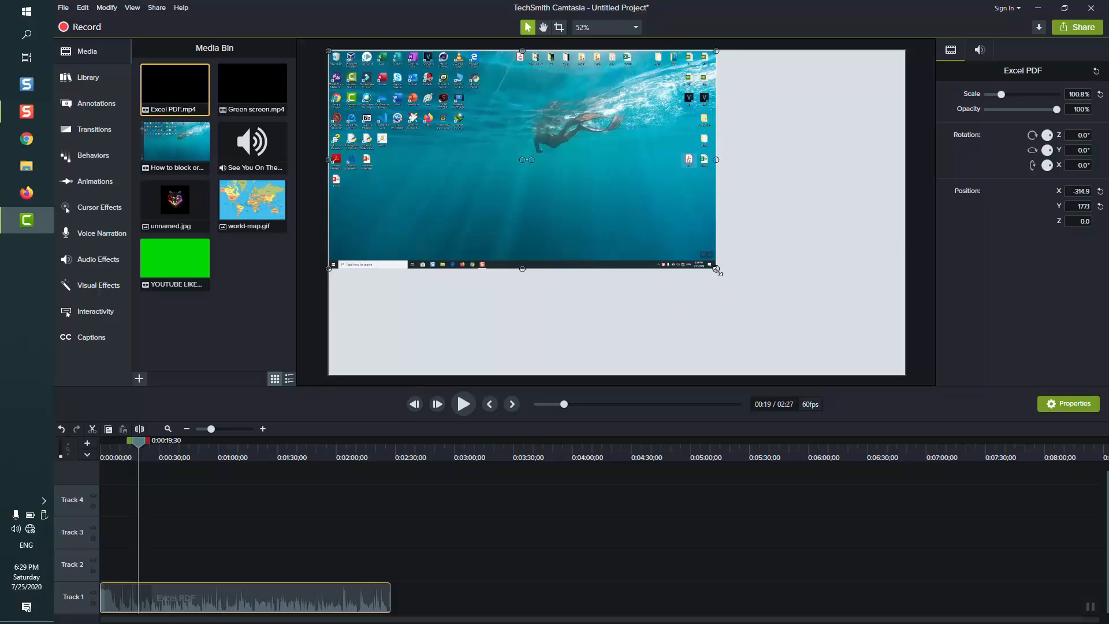
pyautogui.moveTo(716, 269); pyautogui.dragTo(906, 376)
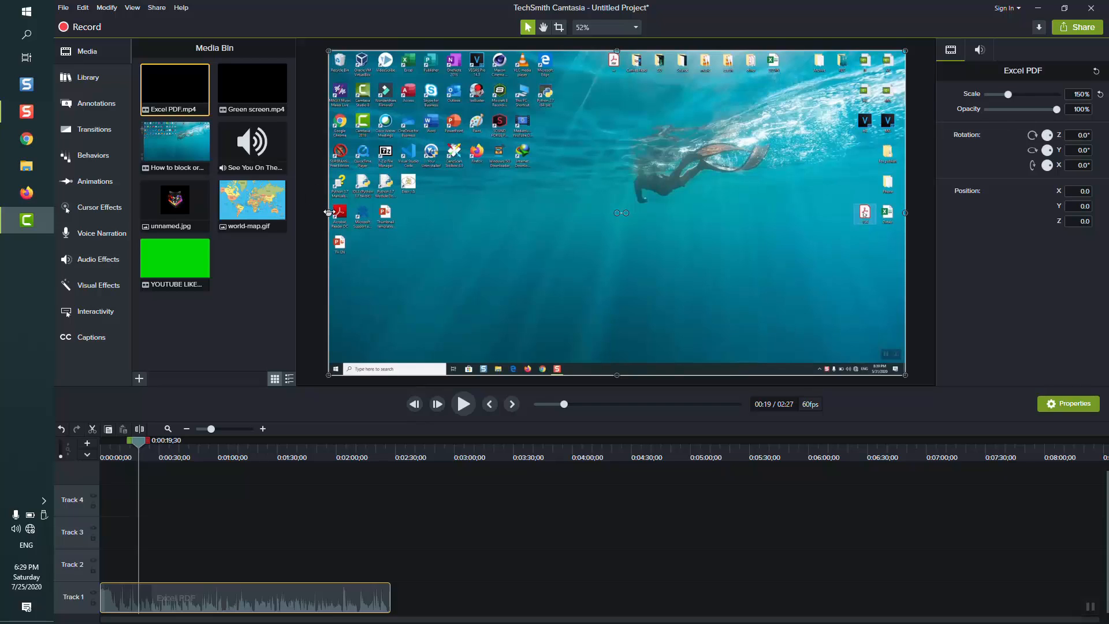
# Step: Review the canvas dimensions, color and frame rate in the project settings and close them without changes
pyautogui.rightClick(484, 263)
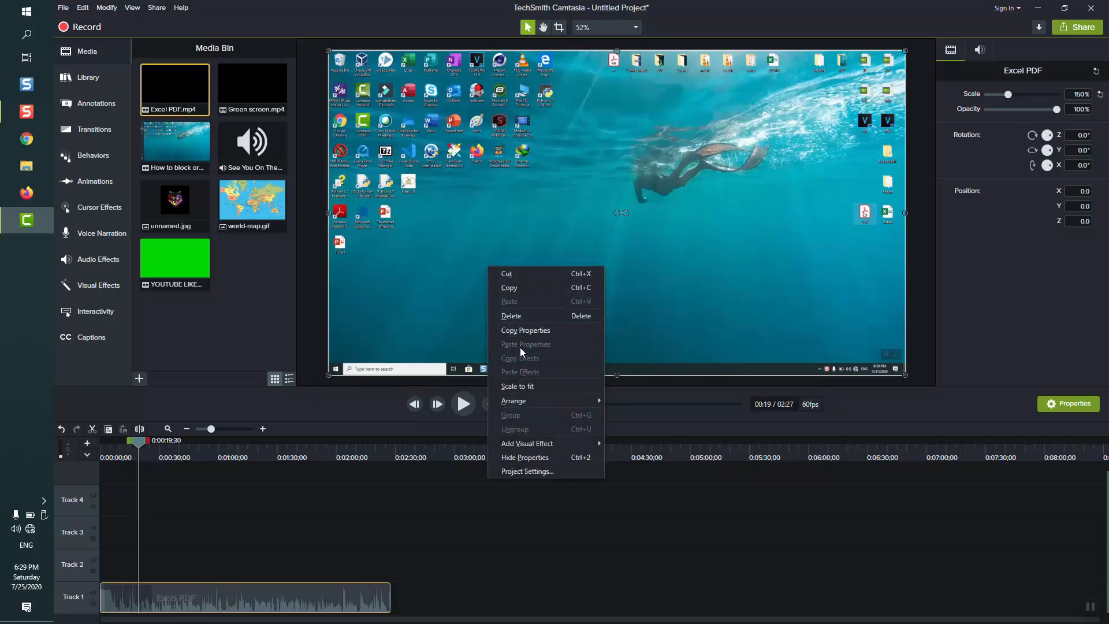
pyautogui.click(528, 471)
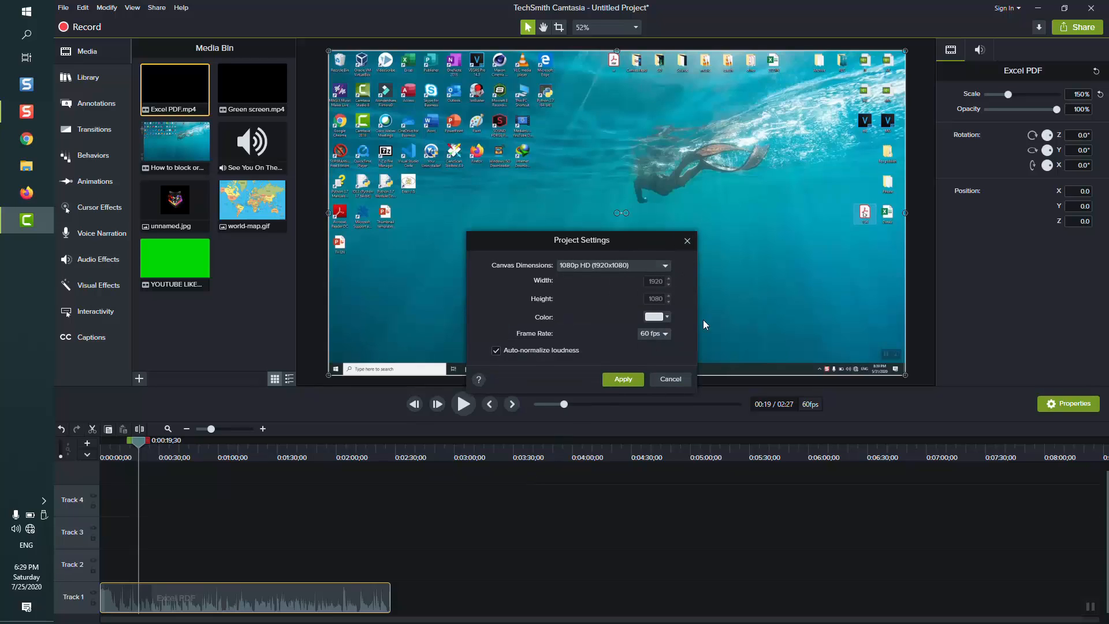
pyautogui.click(684, 241)
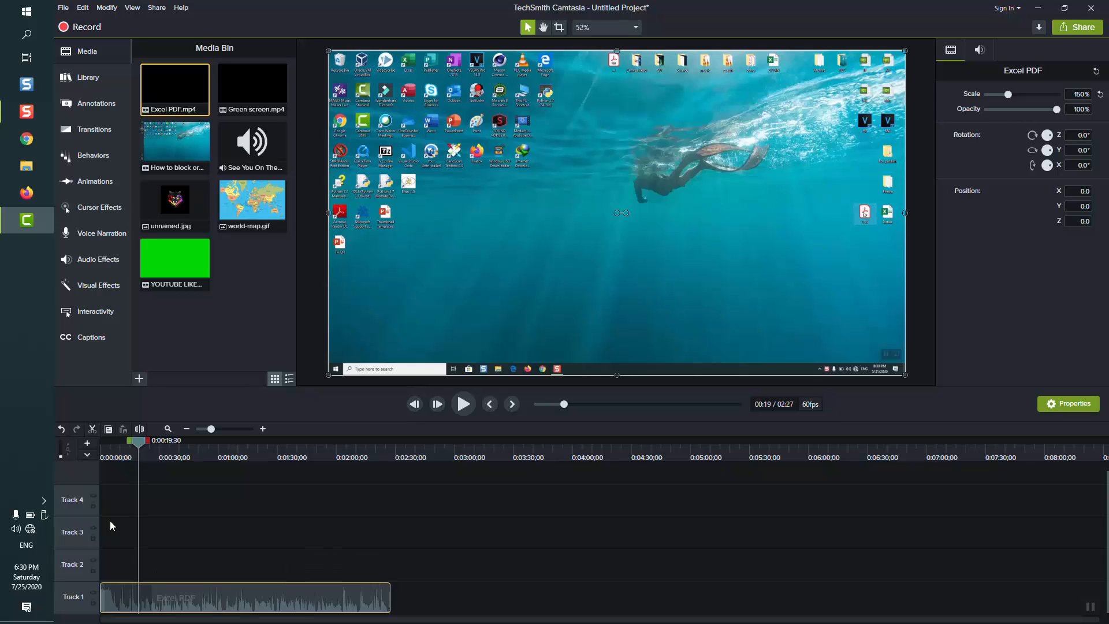
# Step: Try splitting the Excel PDF clip at 0:00:19;30 on Track 1 and undo the split
pyautogui.click(140, 448)
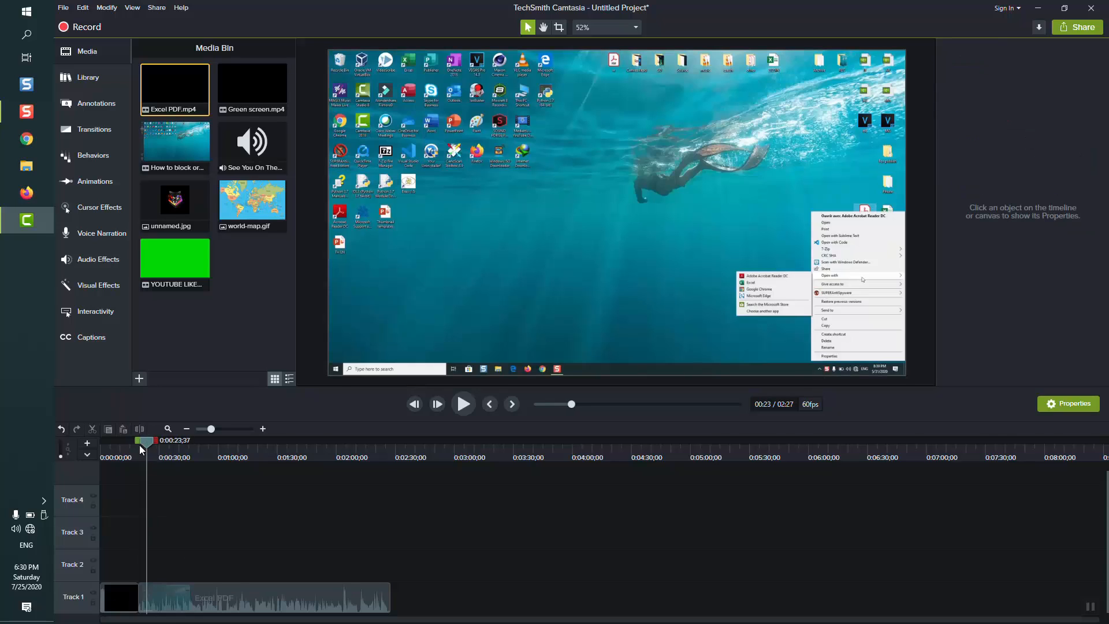
pyautogui.click(171, 611)
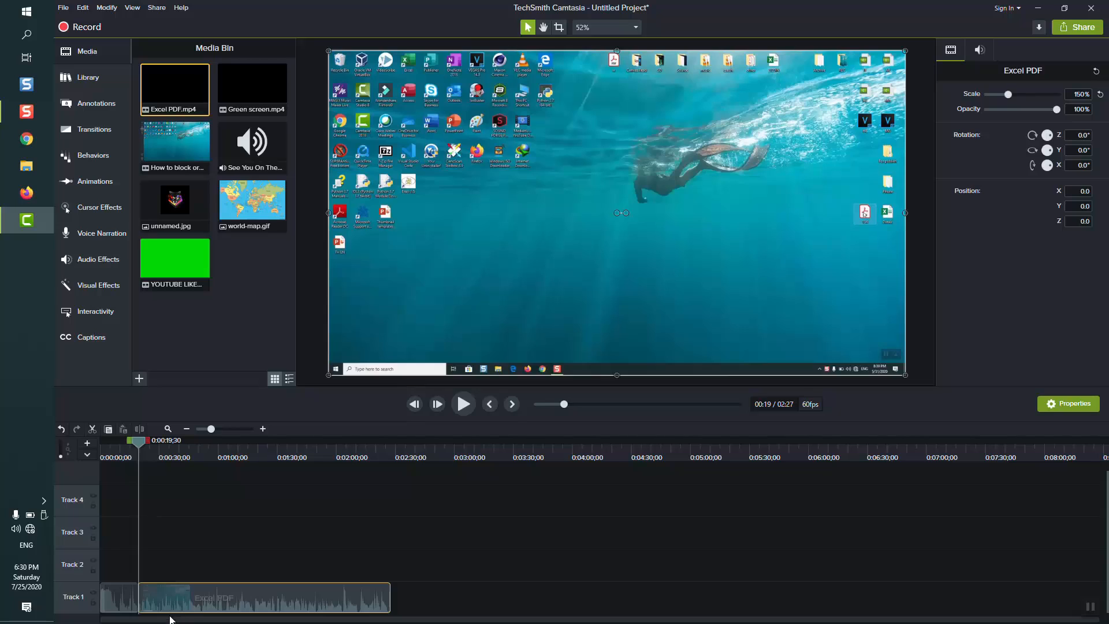
pyautogui.hotkey('ctrl', 'z')
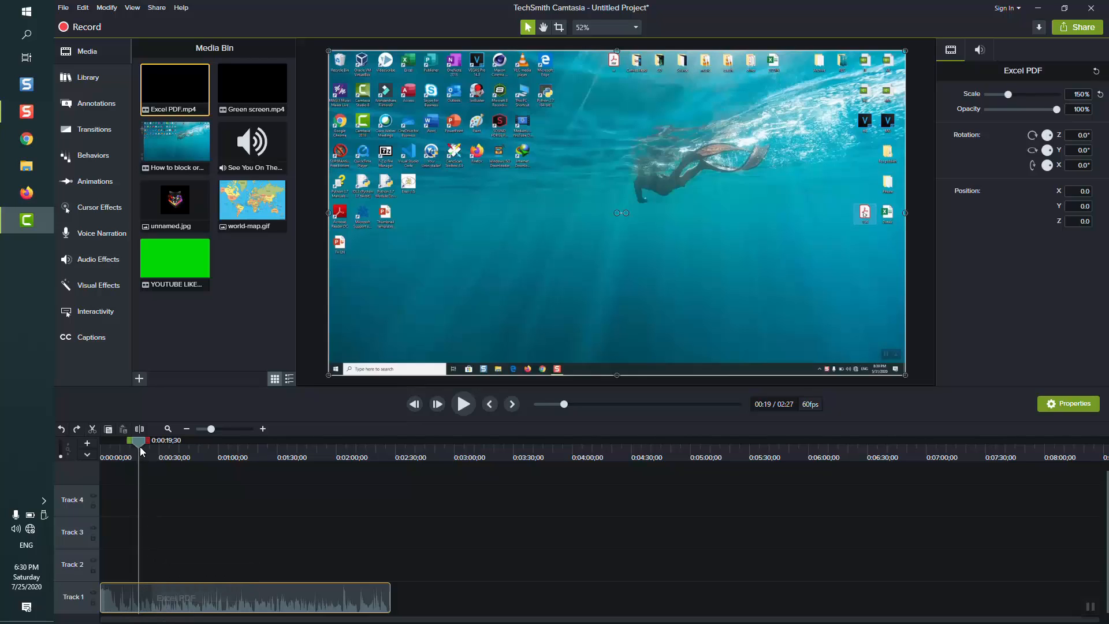
# Step: Try splitting the Excel PDF clip at 0:00:33;18 and deleting the part after the cut, restoring the full clip
pyautogui.moveTo(139, 440); pyautogui.dragTo(166, 461)
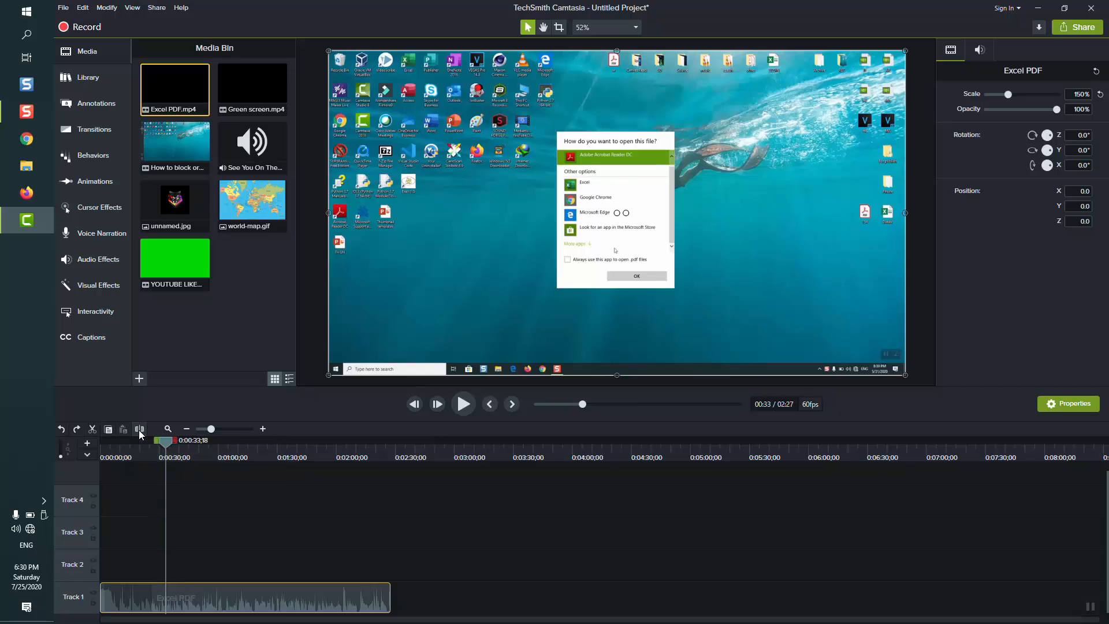
pyautogui.press('s')
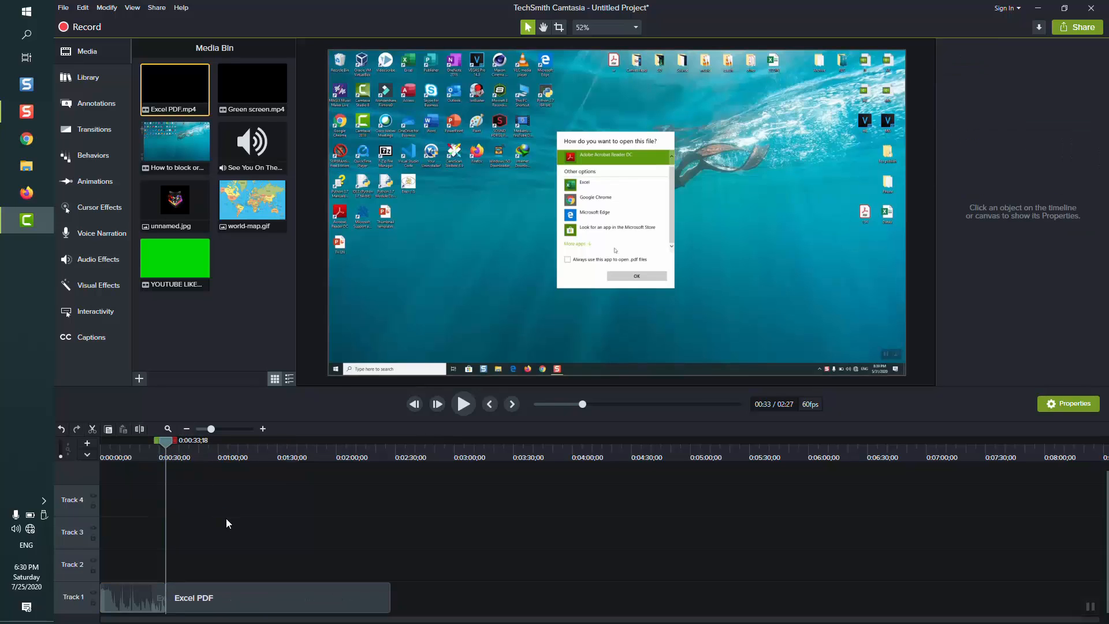
pyautogui.moveTo(217, 599)
pyautogui.mouseDown()
pyautogui.moveTo(314, 595)
pyautogui.moveTo(216, 583)
pyautogui.mouseUp()
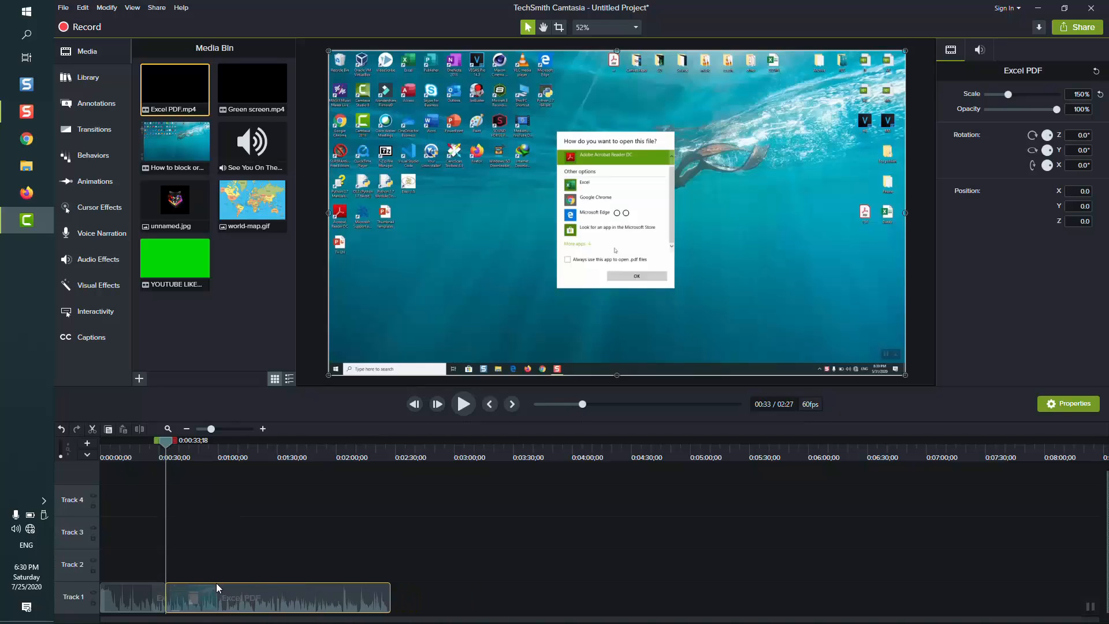
pyautogui.press('Delete')
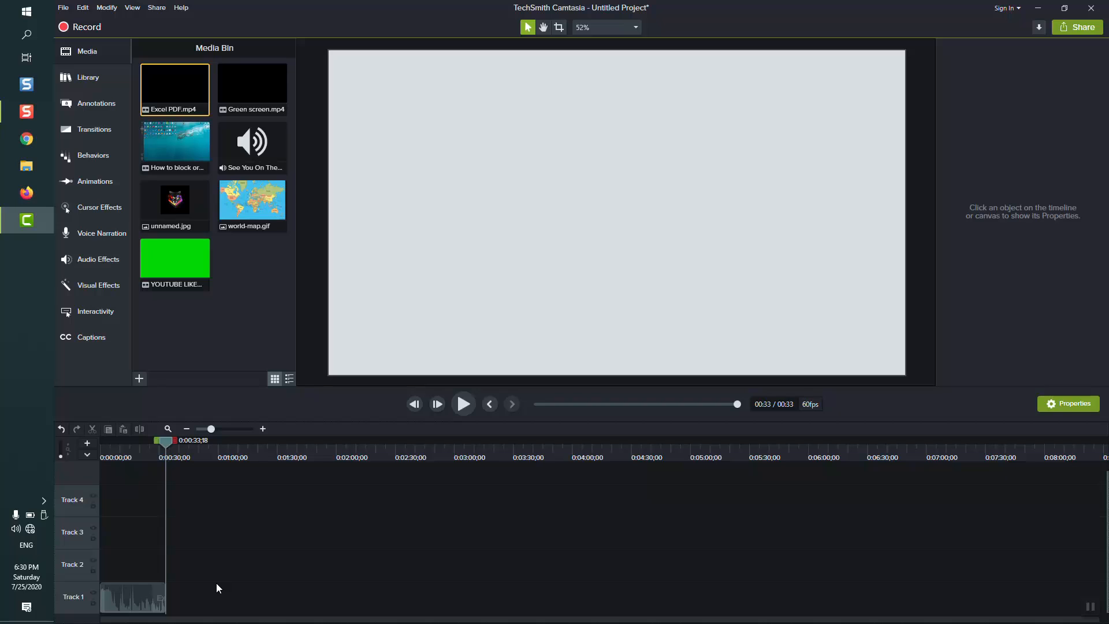
pyautogui.hotkey('ctrl', 'z')
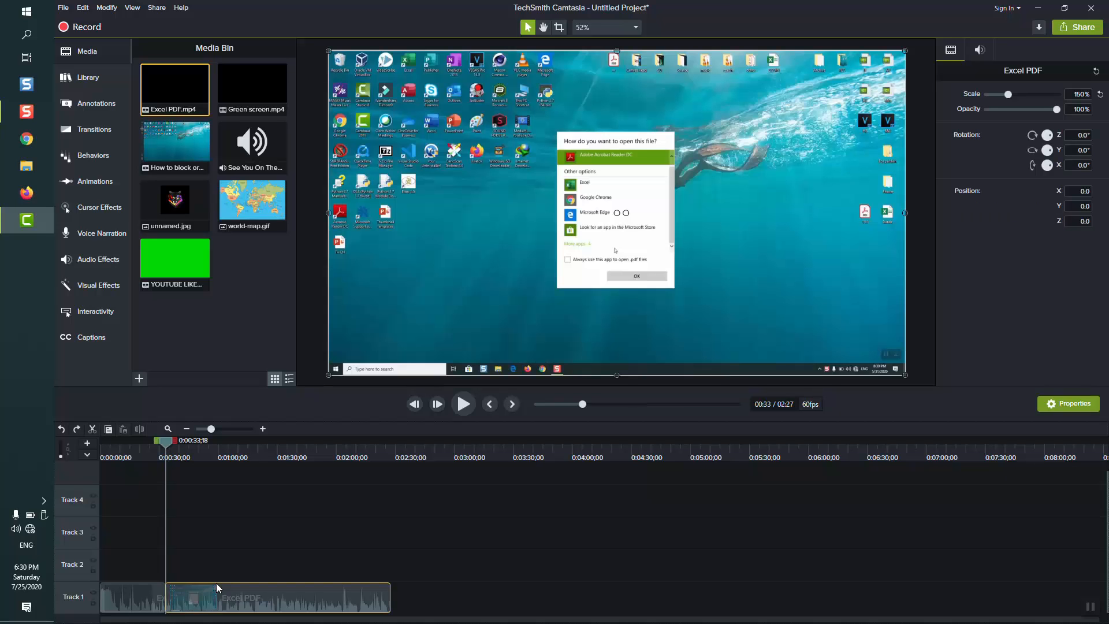
pyautogui.click(257, 512)
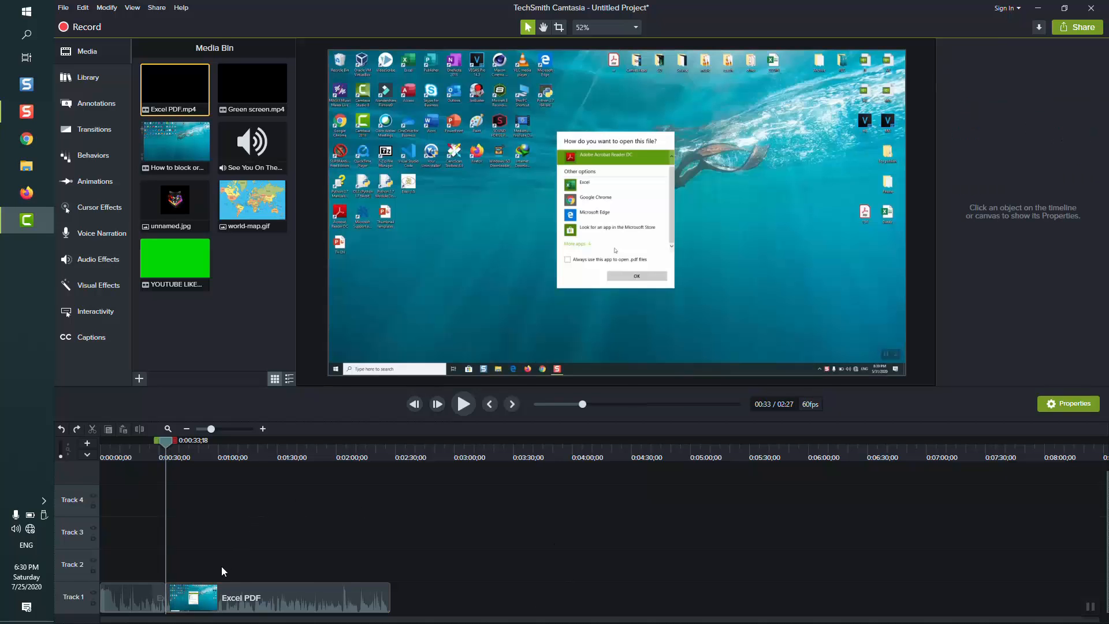
pyautogui.click(218, 597)
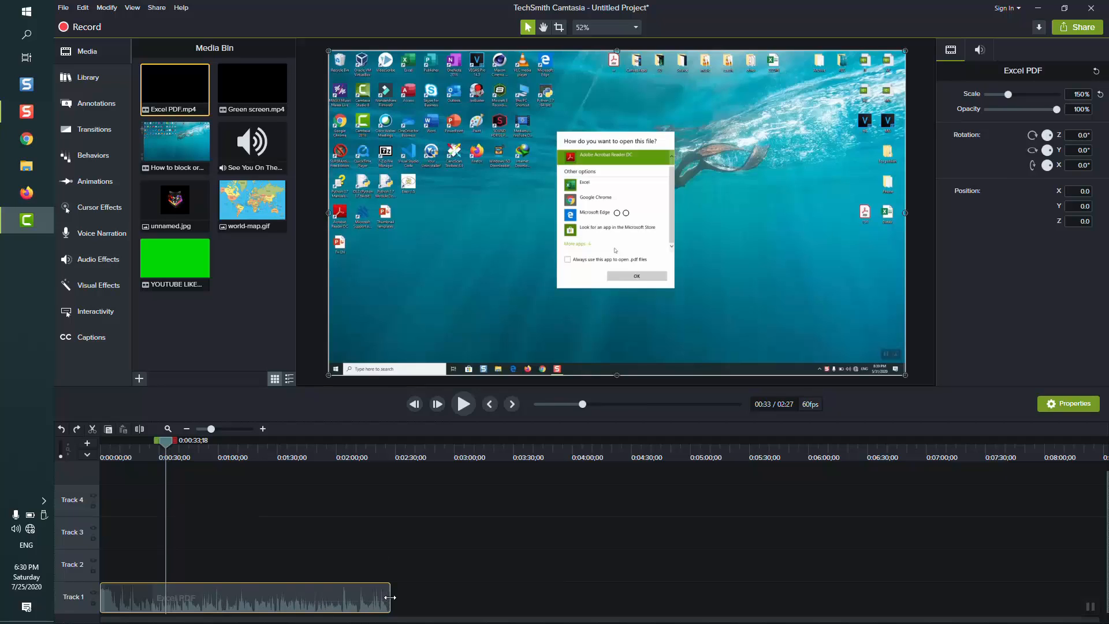
# Step: Add Clip Speed to the Excel PDF clip on Track 1 and set its speed to 4x
pyautogui.moveTo(390, 597); pyautogui.dragTo(527, 597)
pyautogui.rightClick(249, 600)
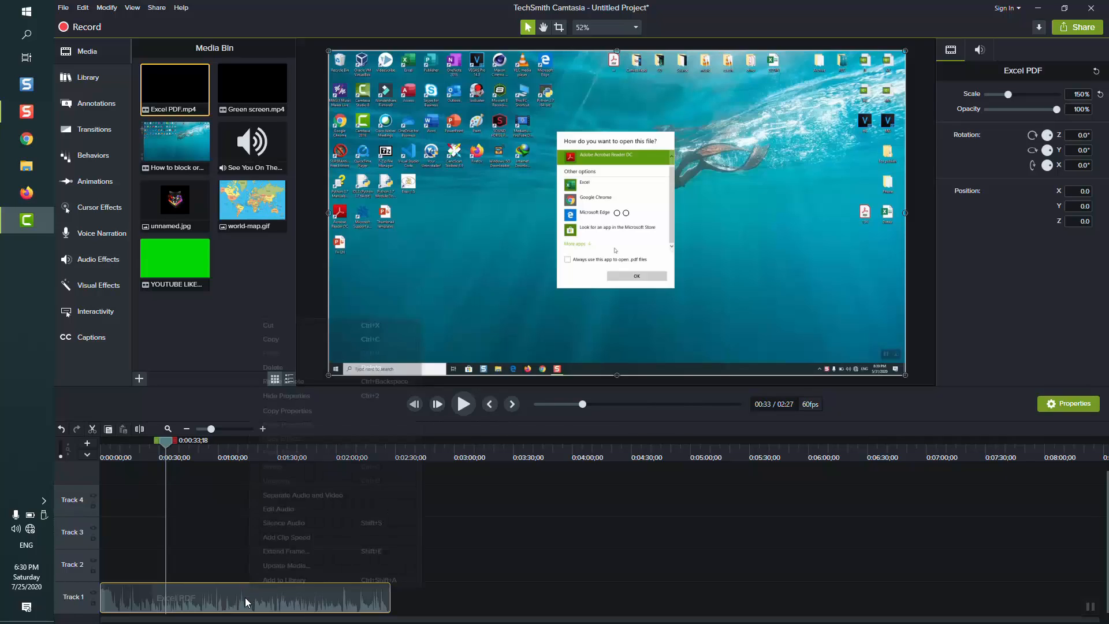
pyautogui.click(289, 539)
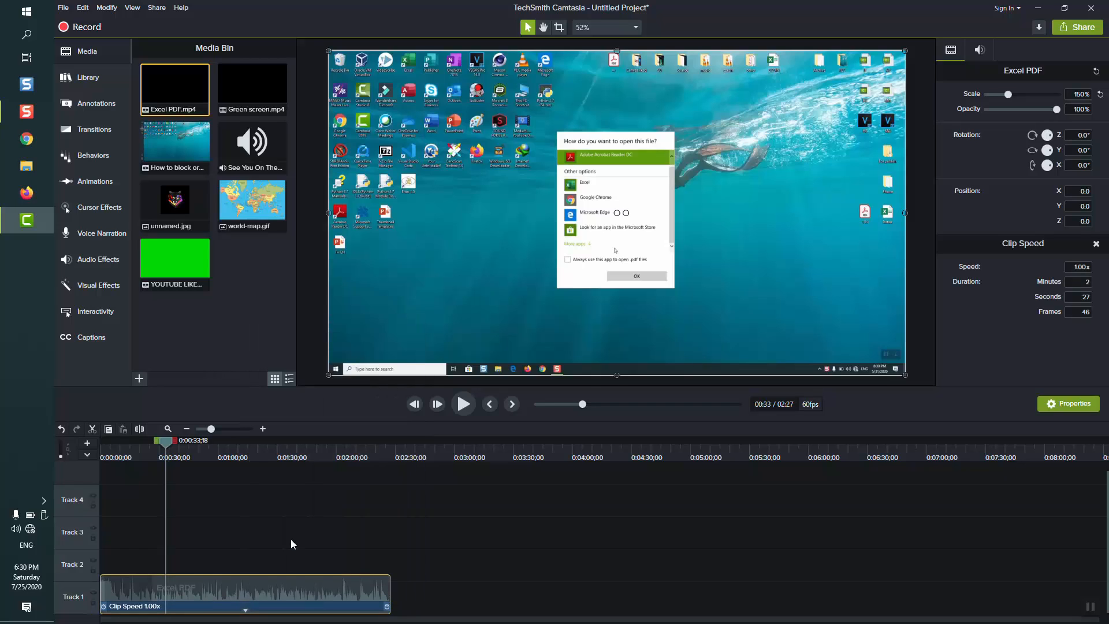
pyautogui.click(1074, 266)
pyautogui.write('4')
pyautogui.press('Return')
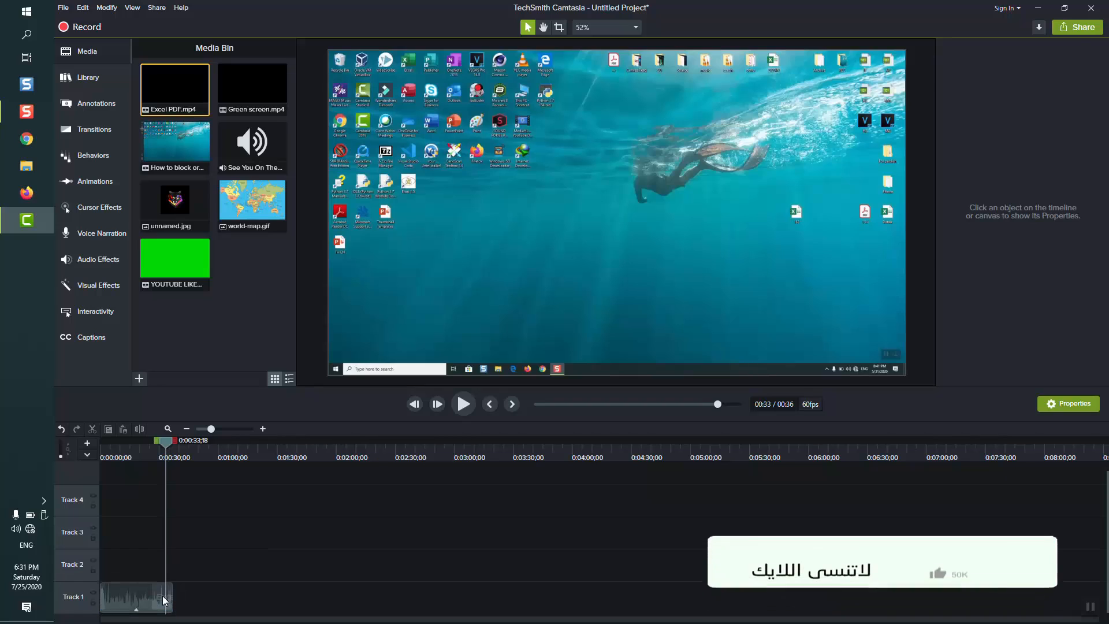
# Step: Trim the end of the Excel PDF clip to about 17 seconds and place the How to block or allow clip directly after it
pyautogui.moveTo(171, 593); pyautogui.dragTo(135, 597)
pyautogui.click(179, 161)
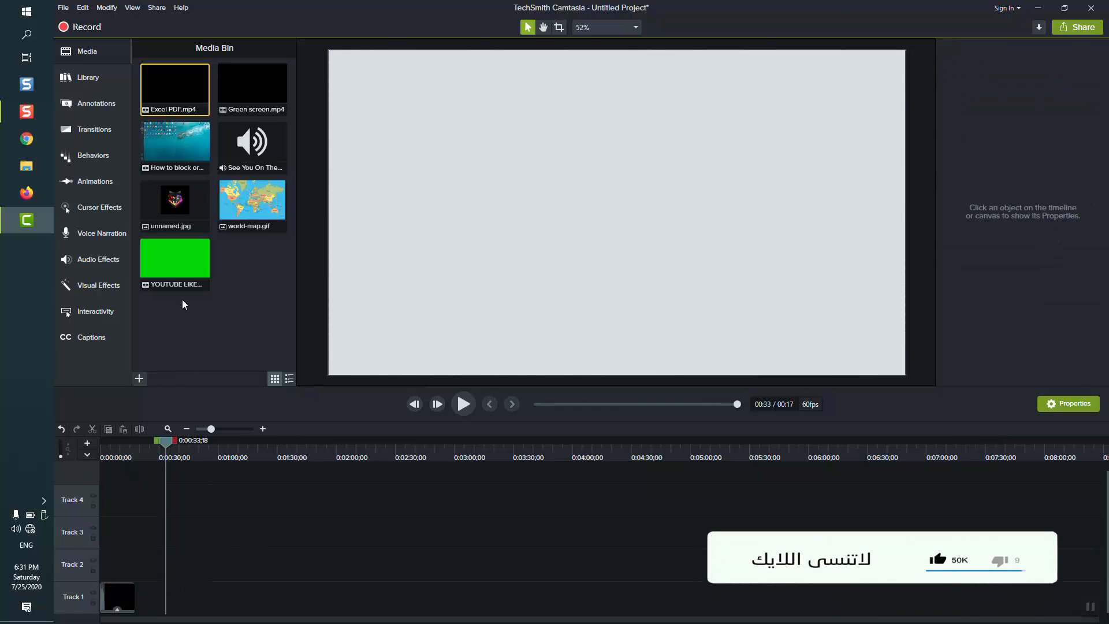
pyautogui.moveTo(179, 161); pyautogui.dragTo(154, 603)
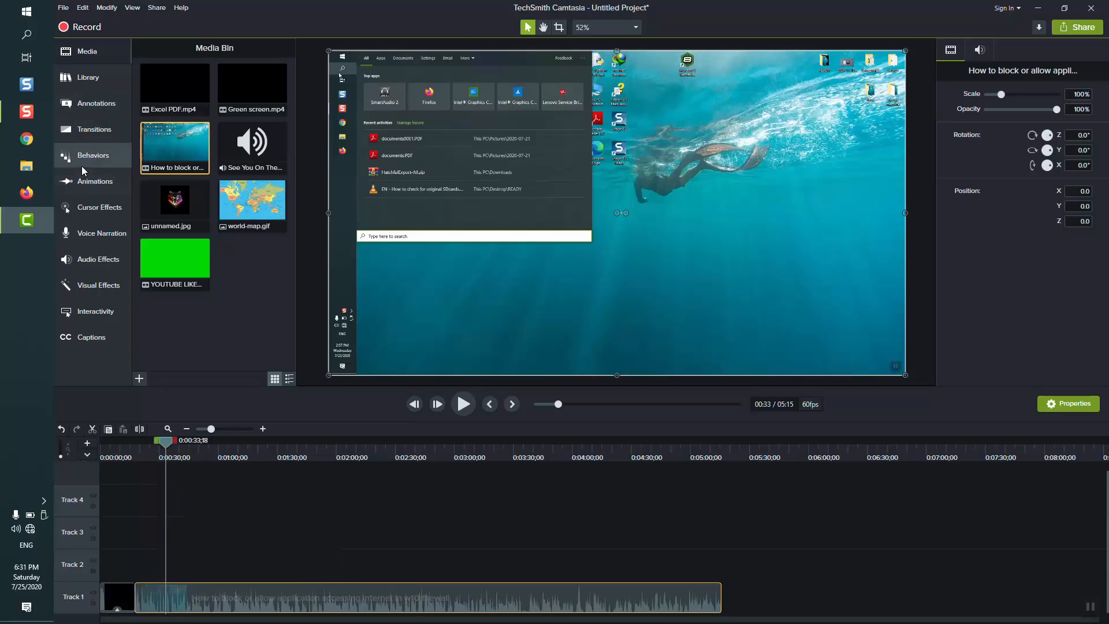
# Step: Apply the Cube rotate transition from the Objects type between the two clips on Track 1
pyautogui.click(83, 110)
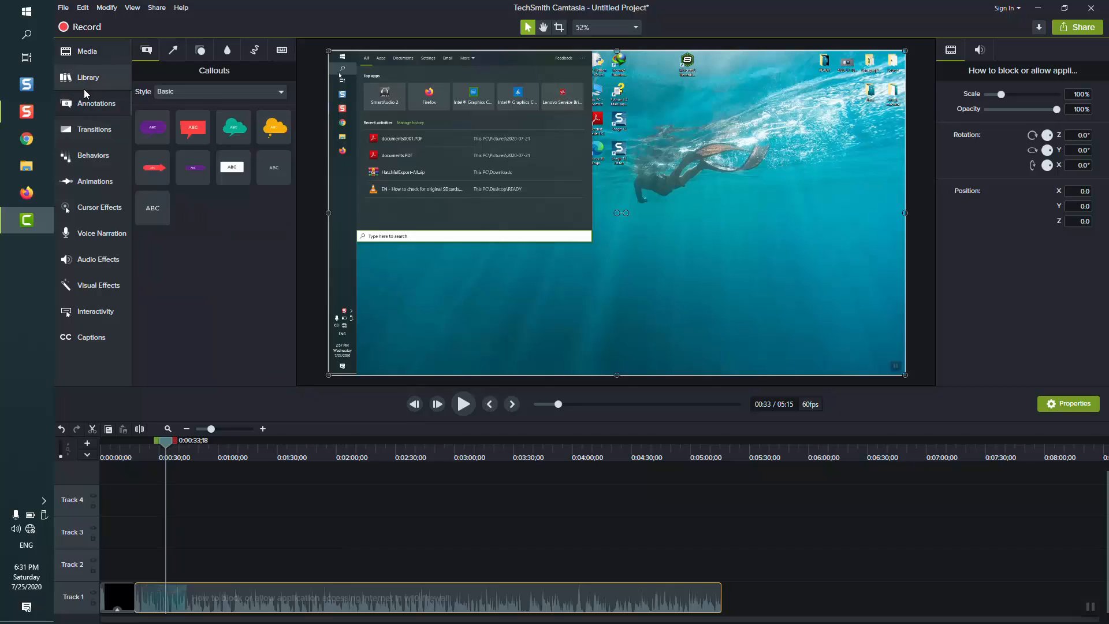
pyautogui.click(87, 139)
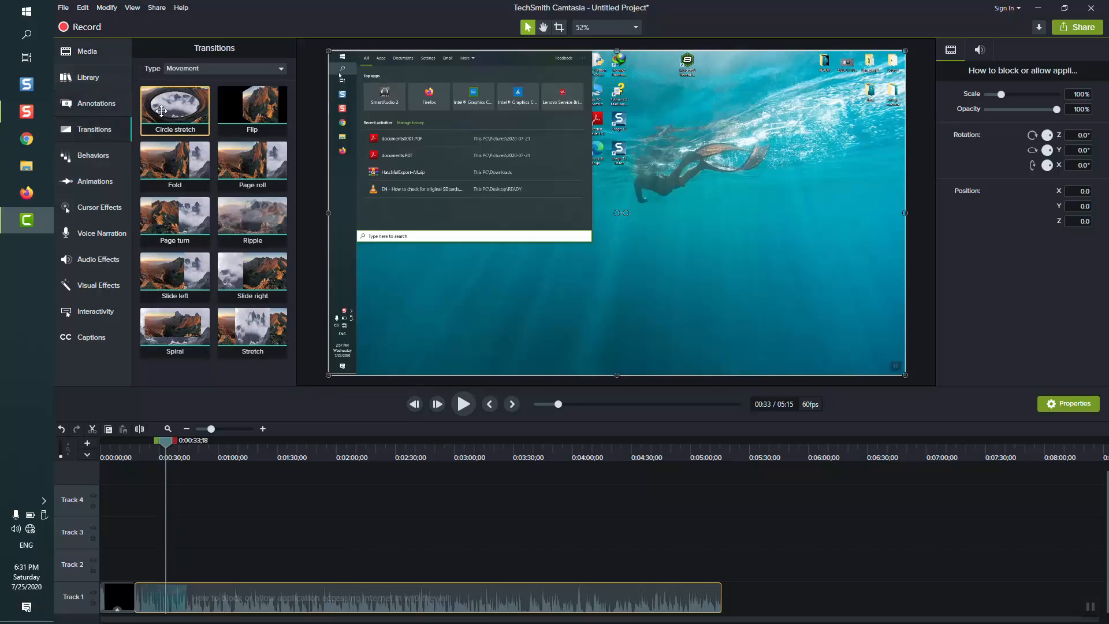
pyautogui.click(190, 70)
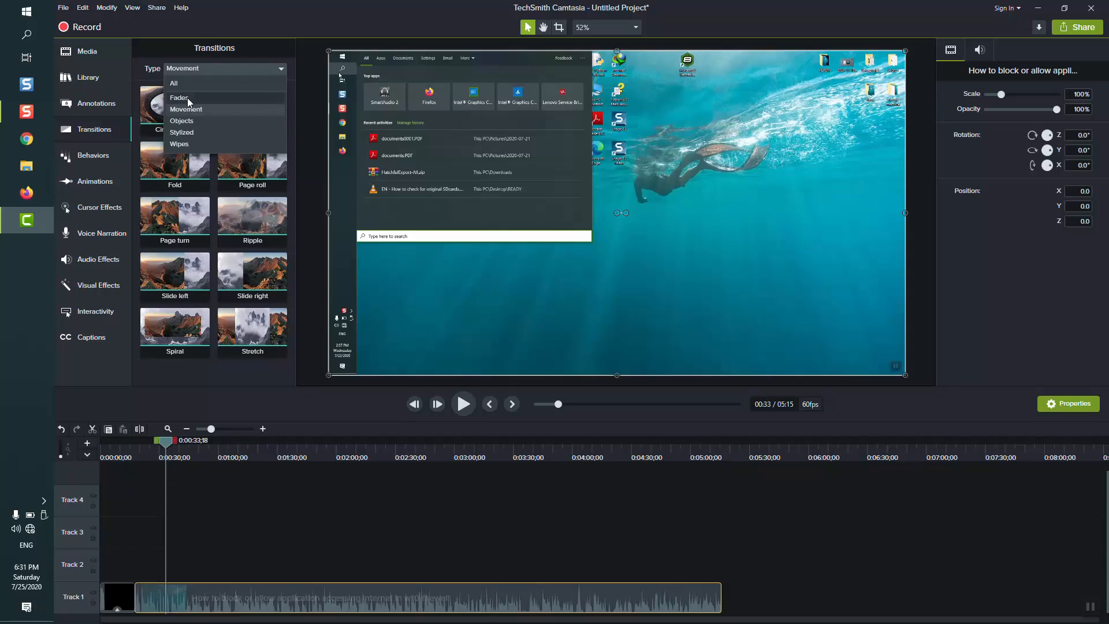
pyautogui.click(187, 98)
pyautogui.click(196, 67)
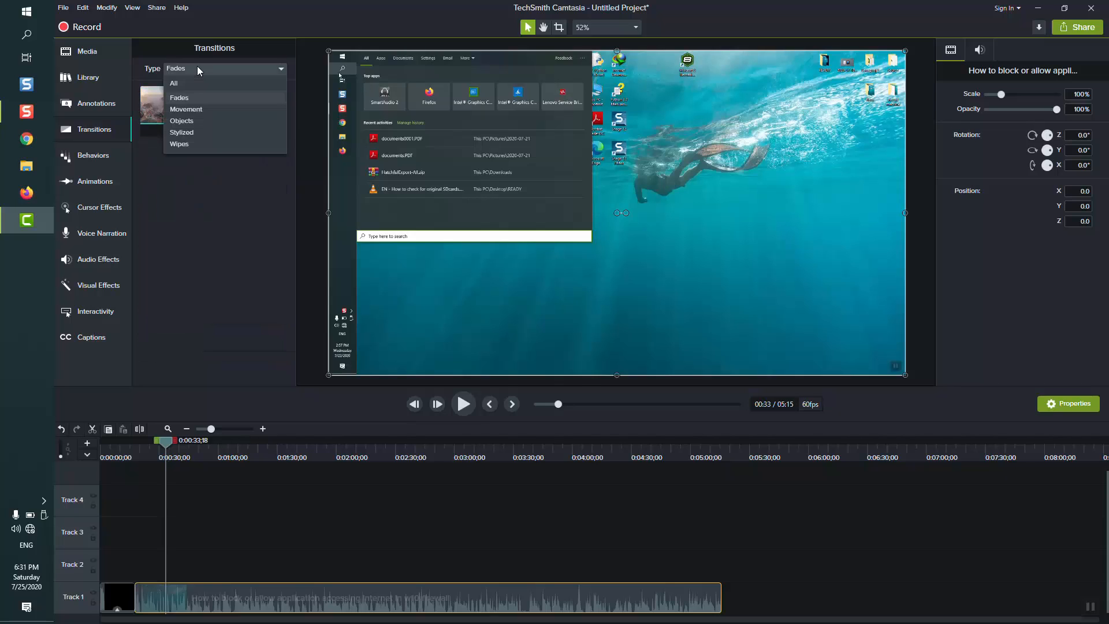
pyautogui.click(195, 120)
pyautogui.moveTo(167, 114); pyautogui.dragTo(141, 600)
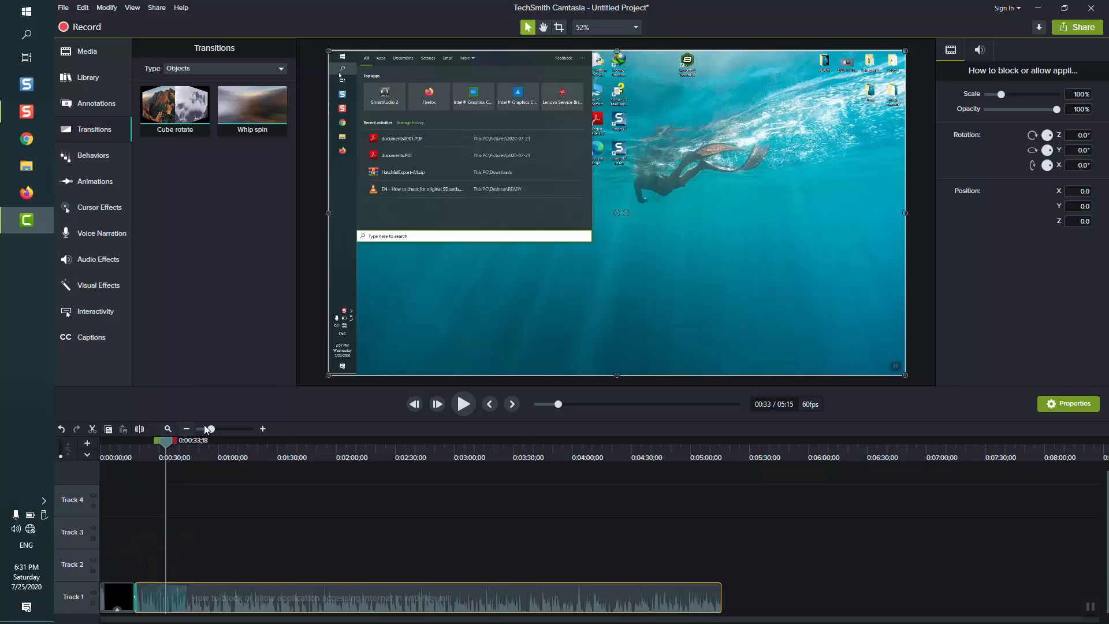
# Step: Lengthen the Cube rotate transition between the two Track 1 clips by extending its edge over the second clip
pyautogui.click(263, 428)
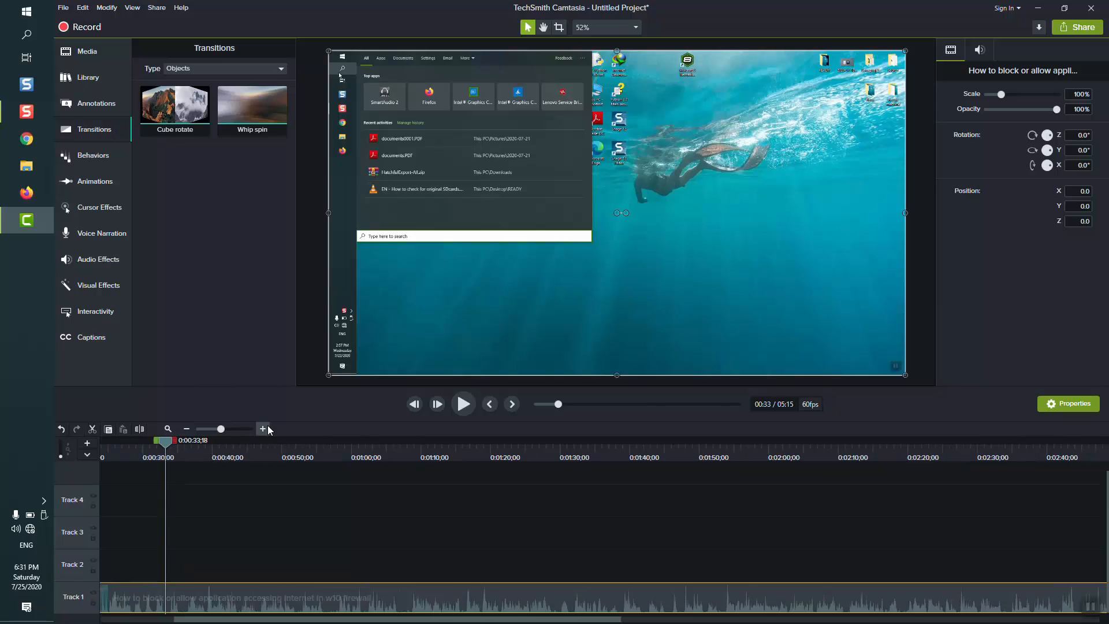
pyautogui.click(263, 428)
pyautogui.moveTo(335, 620); pyautogui.dragTo(244, 620)
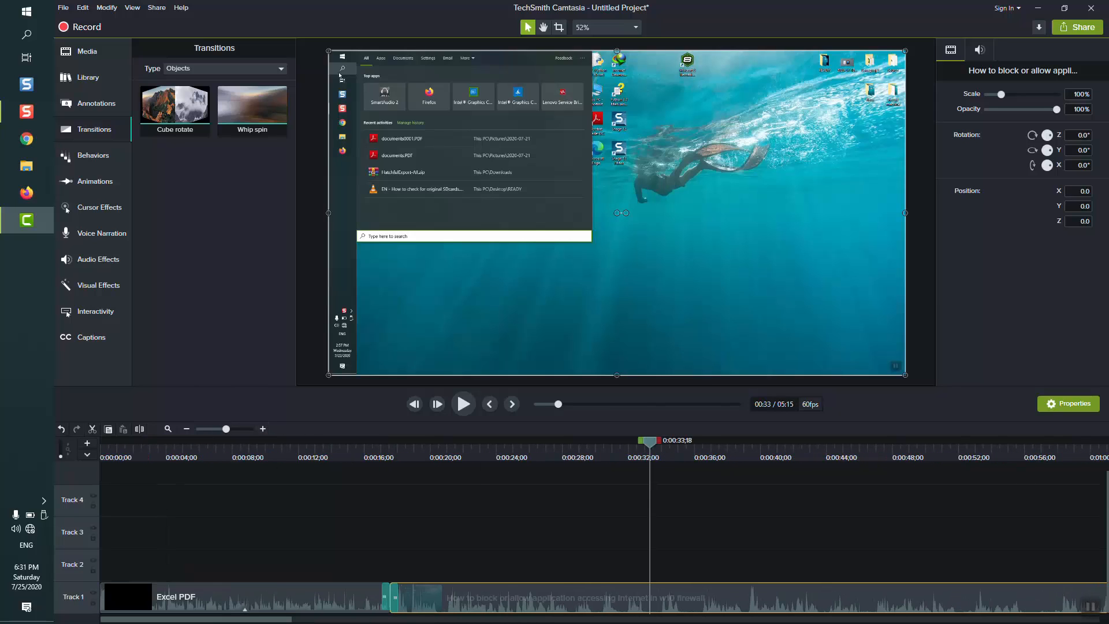
pyautogui.click(398, 594)
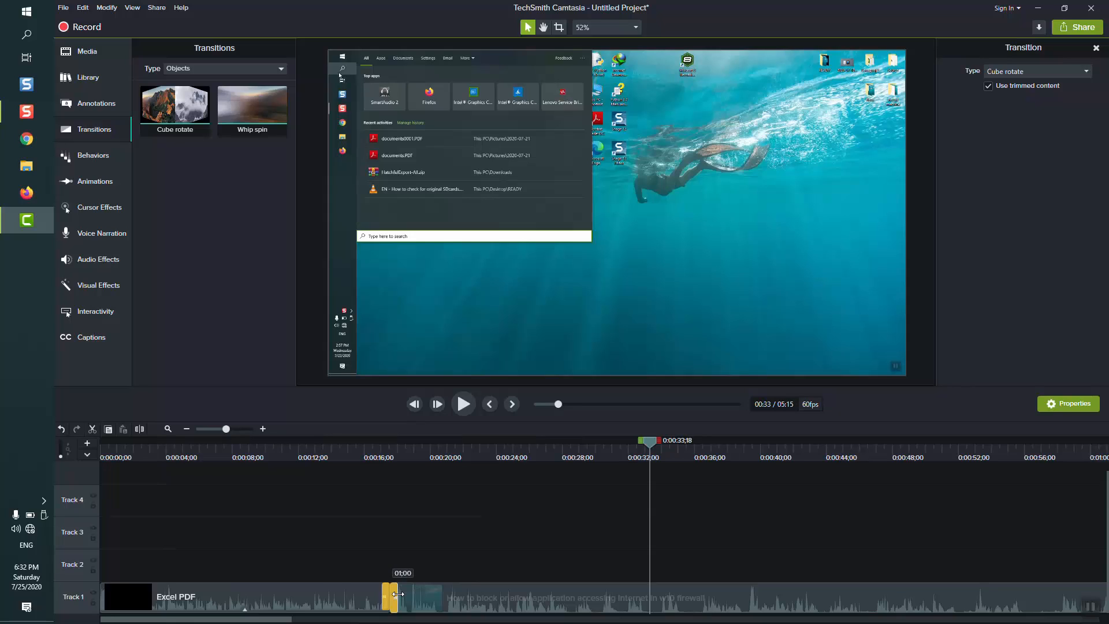
pyautogui.moveTo(398, 594); pyautogui.dragTo(409, 592)
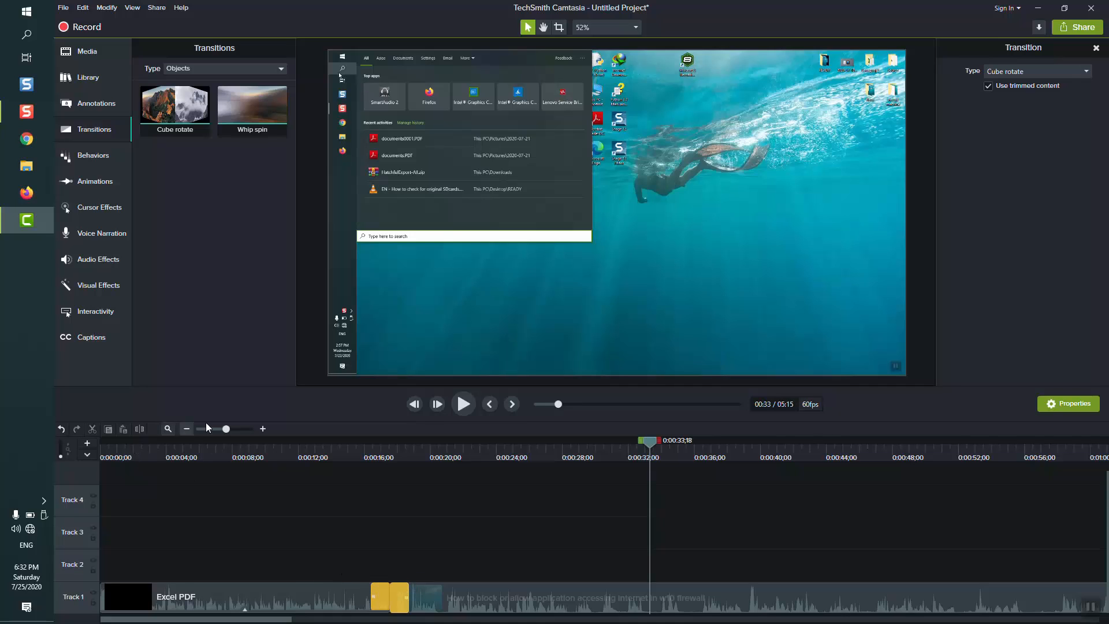
pyautogui.click(186, 430)
pyautogui.click(186, 430)
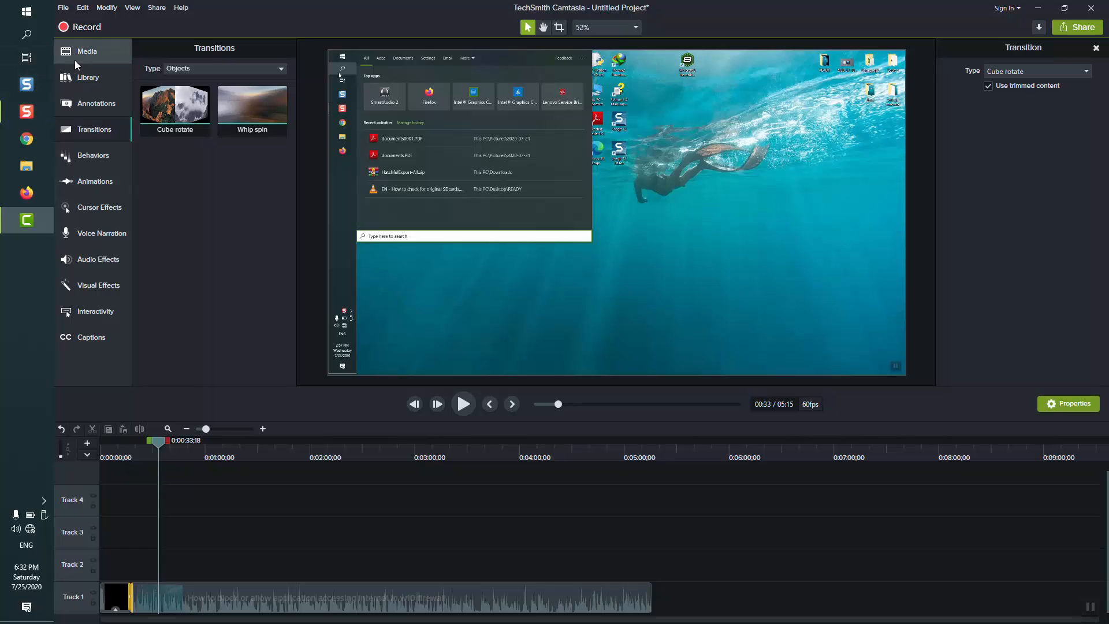
# Step: Place the YOUTUBE LIKE green-screen clip on Track 2 so it ends together with the last Track 1 clip
pyautogui.click(106, 54)
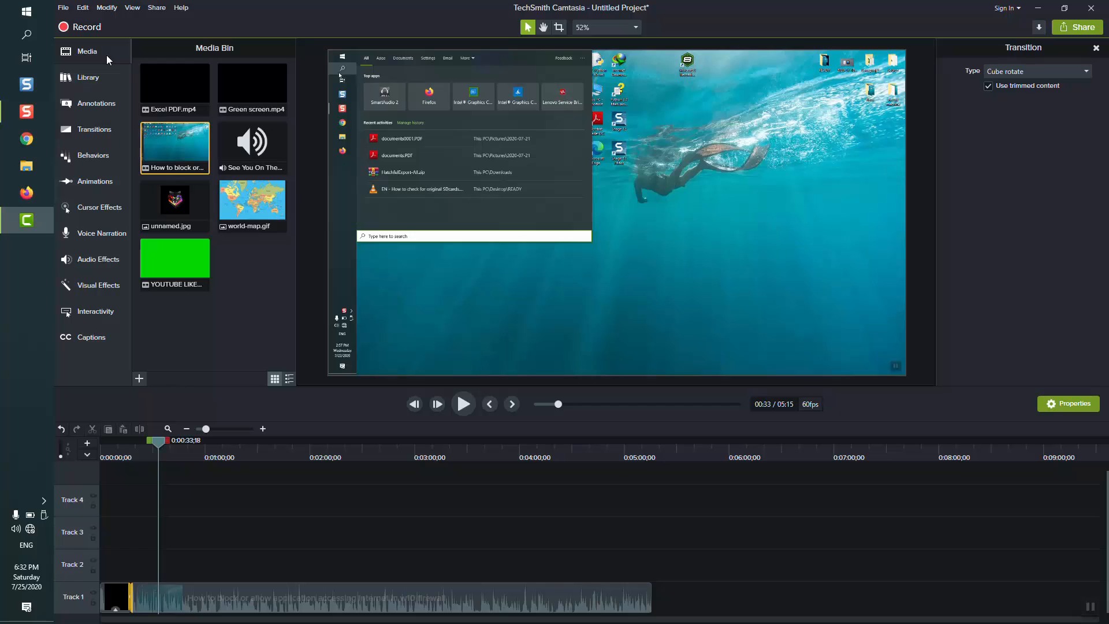
pyautogui.click(173, 268)
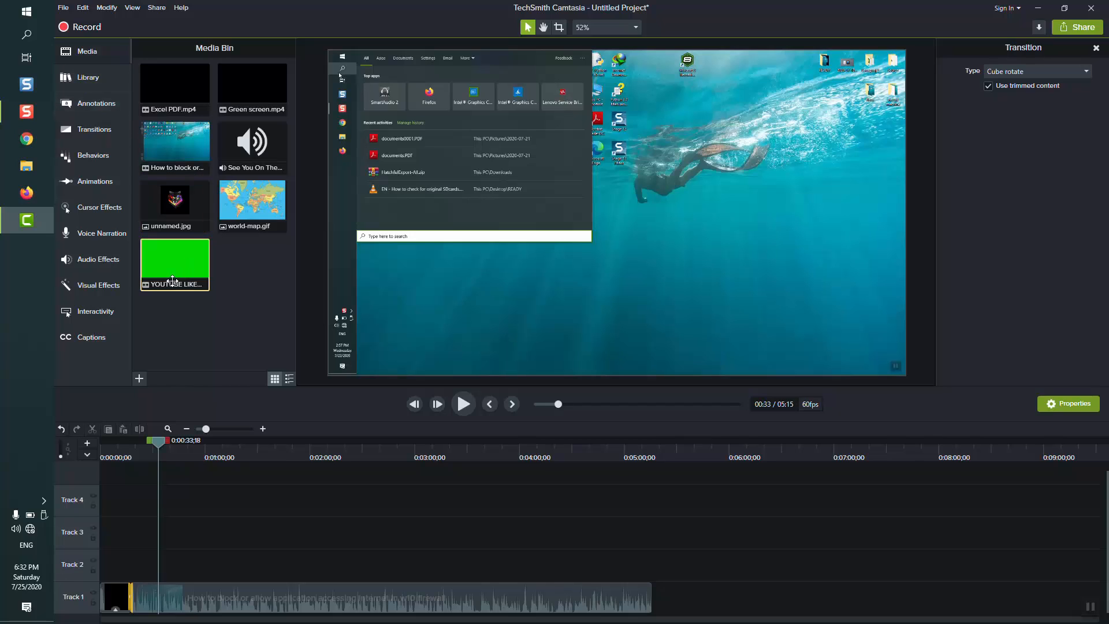
pyautogui.moveTo(179, 271); pyautogui.dragTo(625, 574)
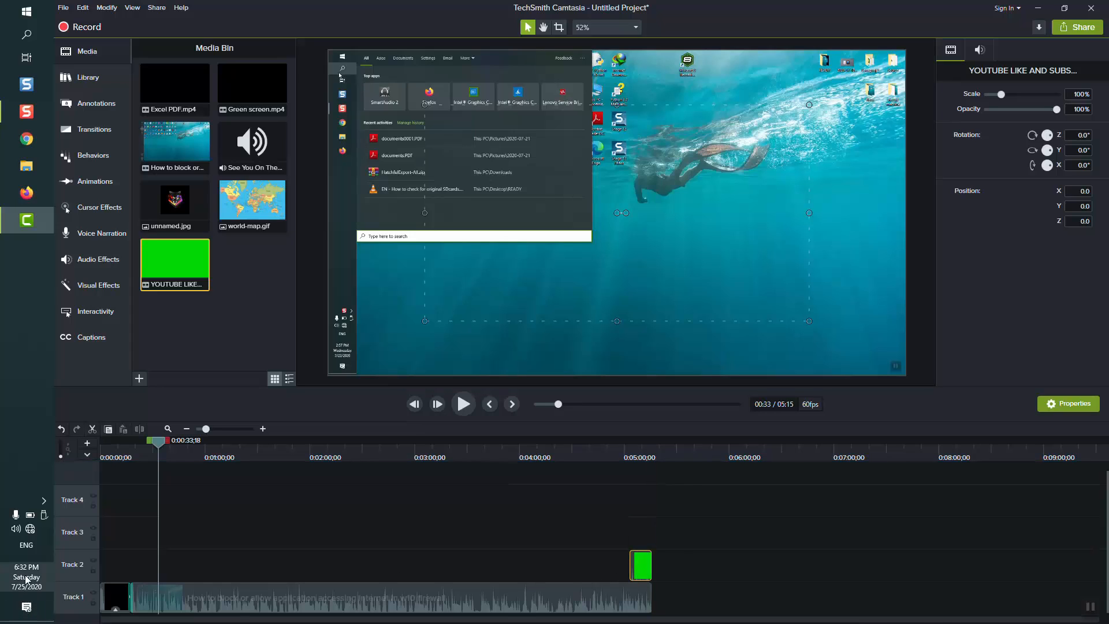
# Step: Mute the system sound, play the YOUTUBE LIKE section from 0:05:03;14 to the end, and return to its start
pyautogui.press('XF86AudioMute')
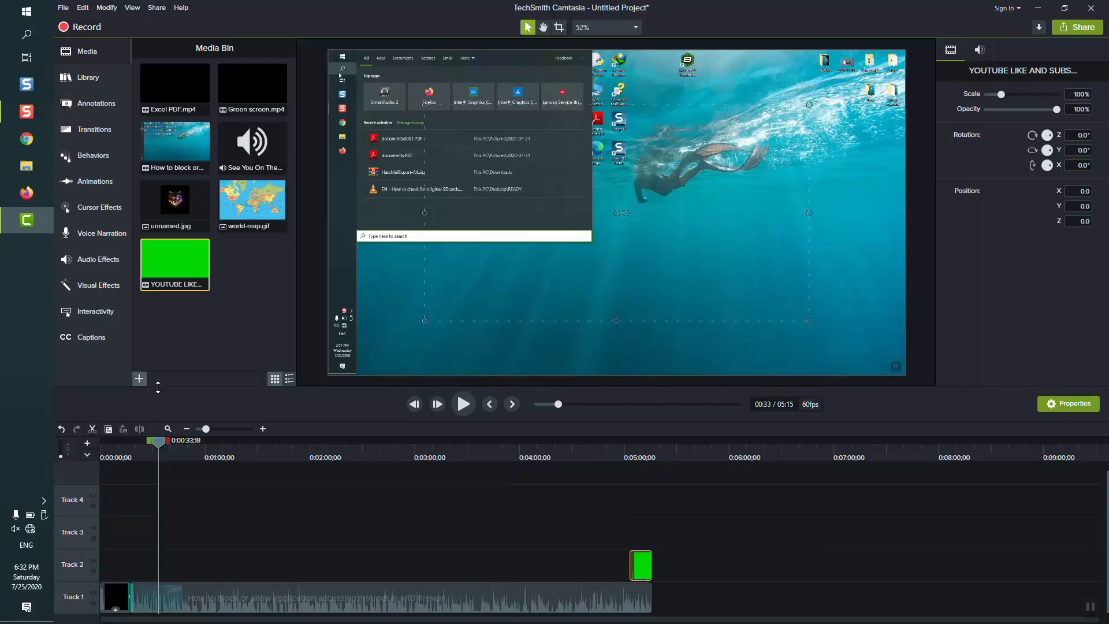
pyautogui.click(637, 567)
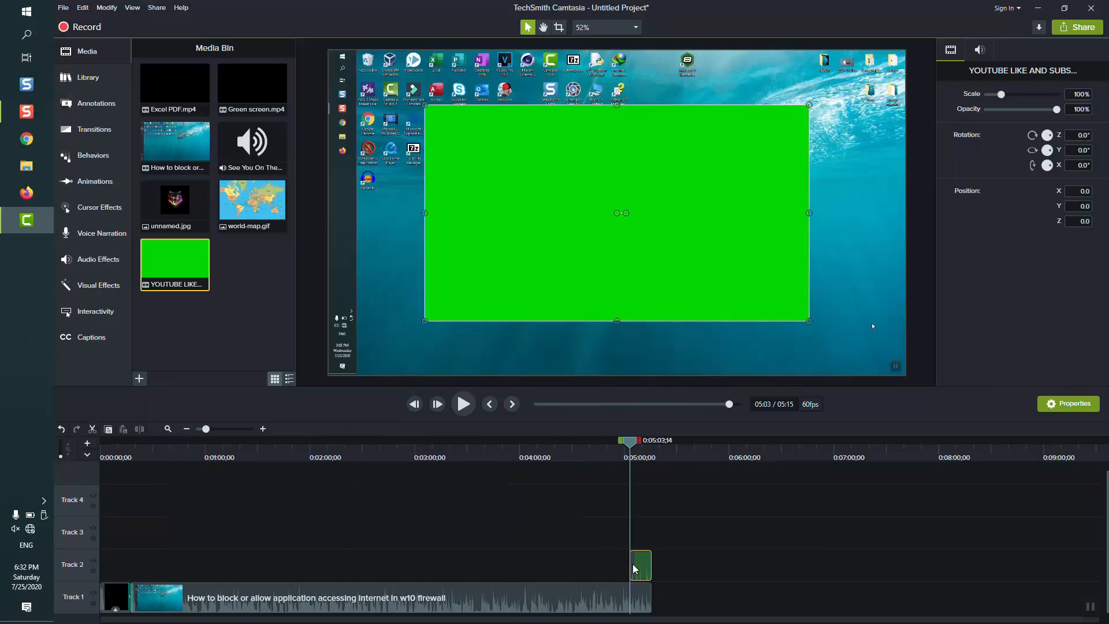
pyautogui.click(463, 404)
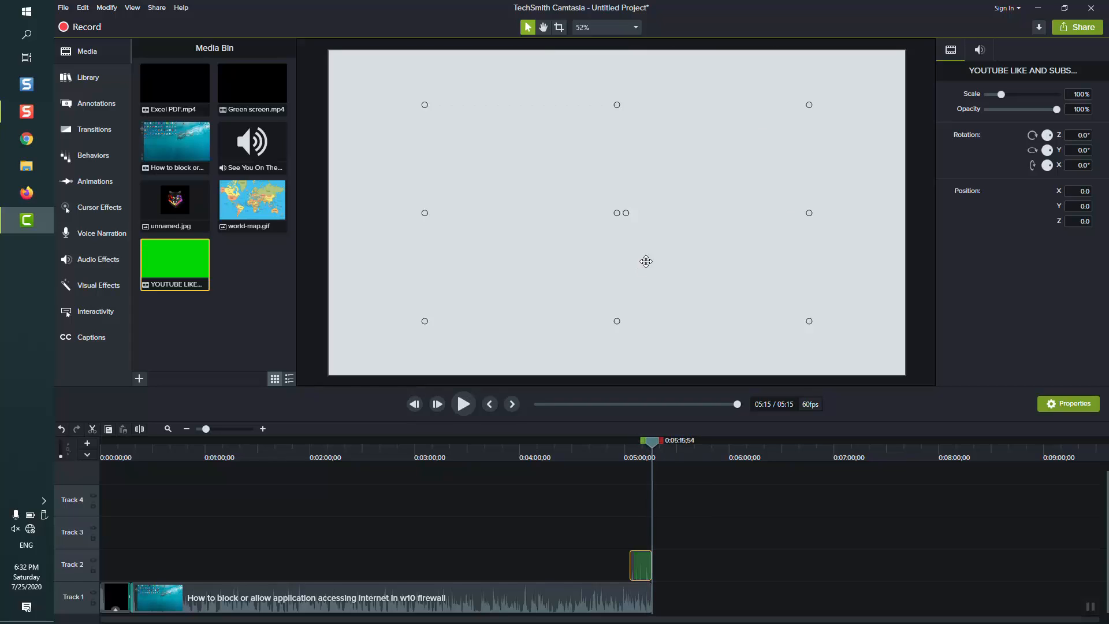
pyautogui.hotkey('ctrl', 'alt', 'Left')
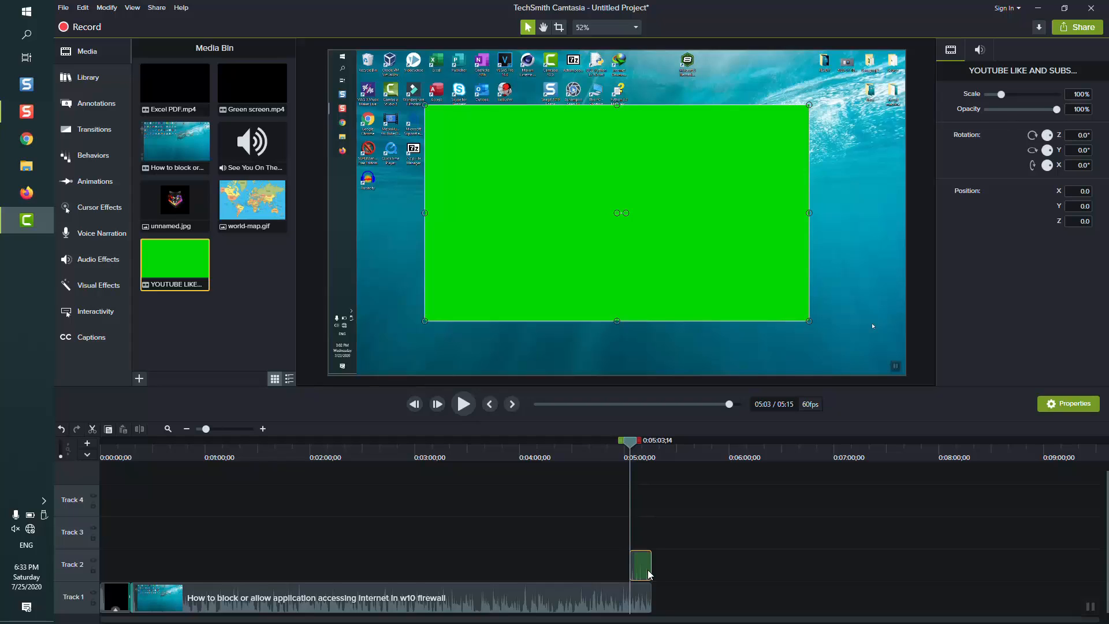
# Step: Apply the Remove a Color effect to the YOUTUBE LIKE clip on Track 2, with tolerance 16% and softness 19%
pyautogui.click(461, 597)
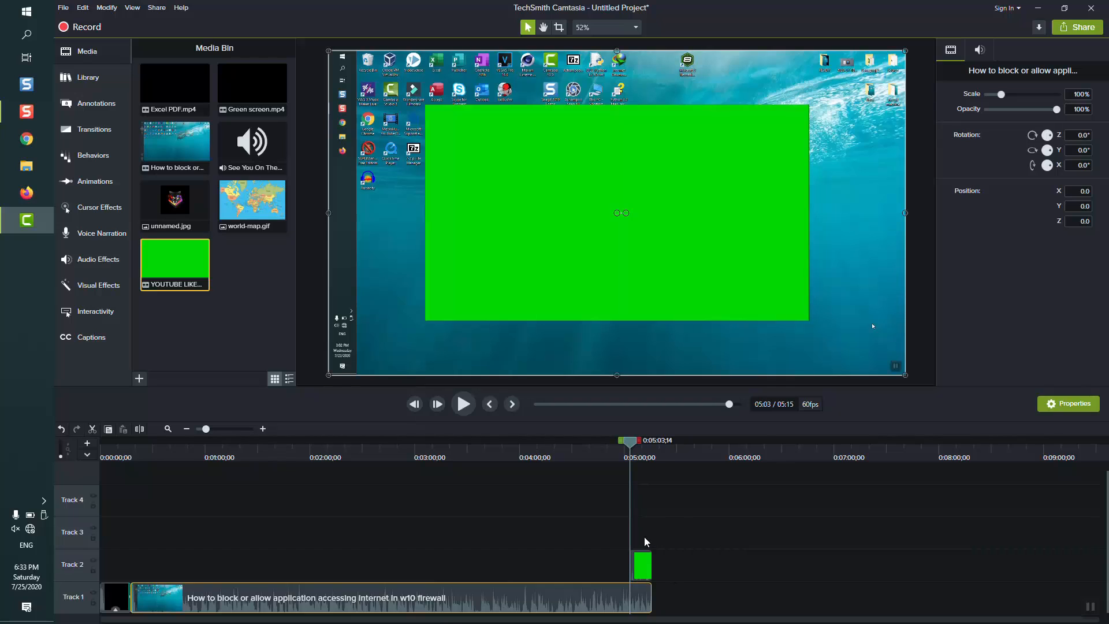
pyautogui.click(650, 568)
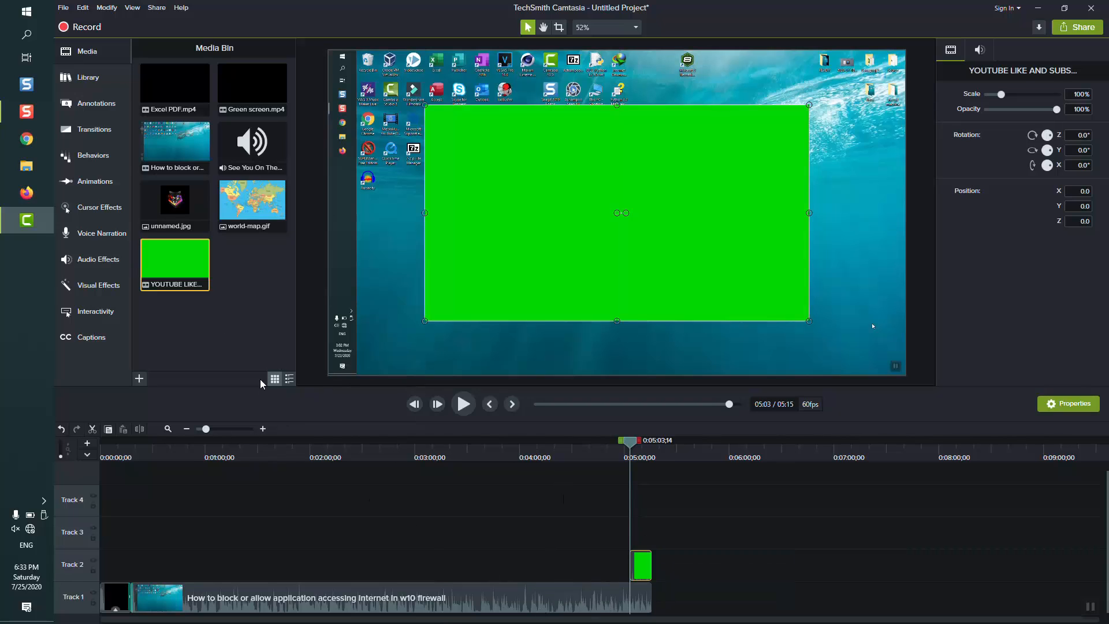
pyautogui.click(95, 285)
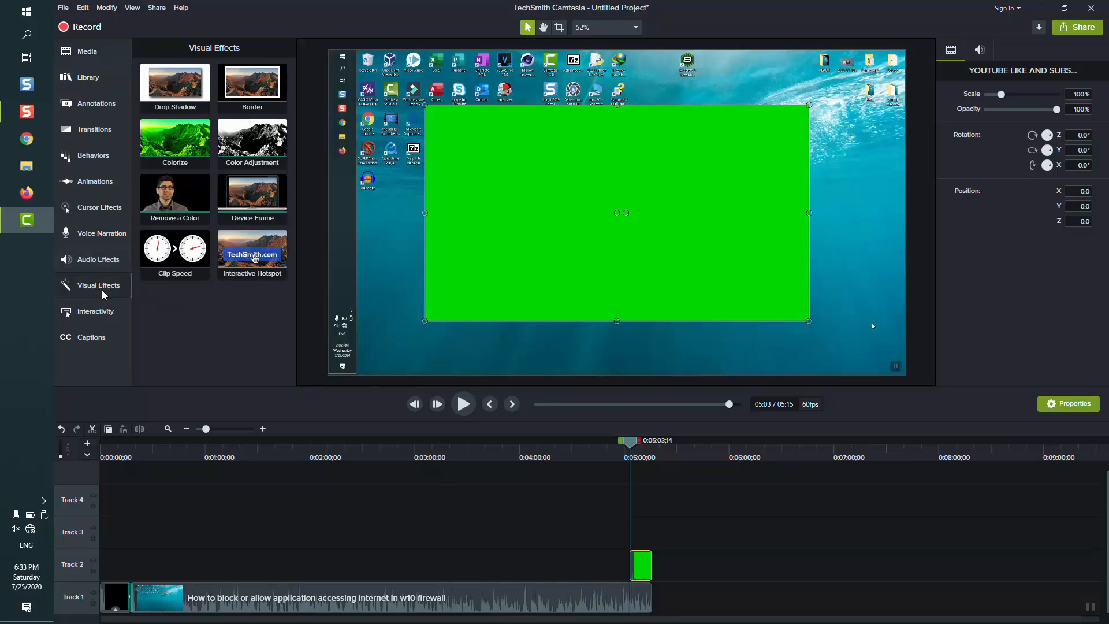
pyautogui.moveTo(182, 181); pyautogui.dragTo(642, 574)
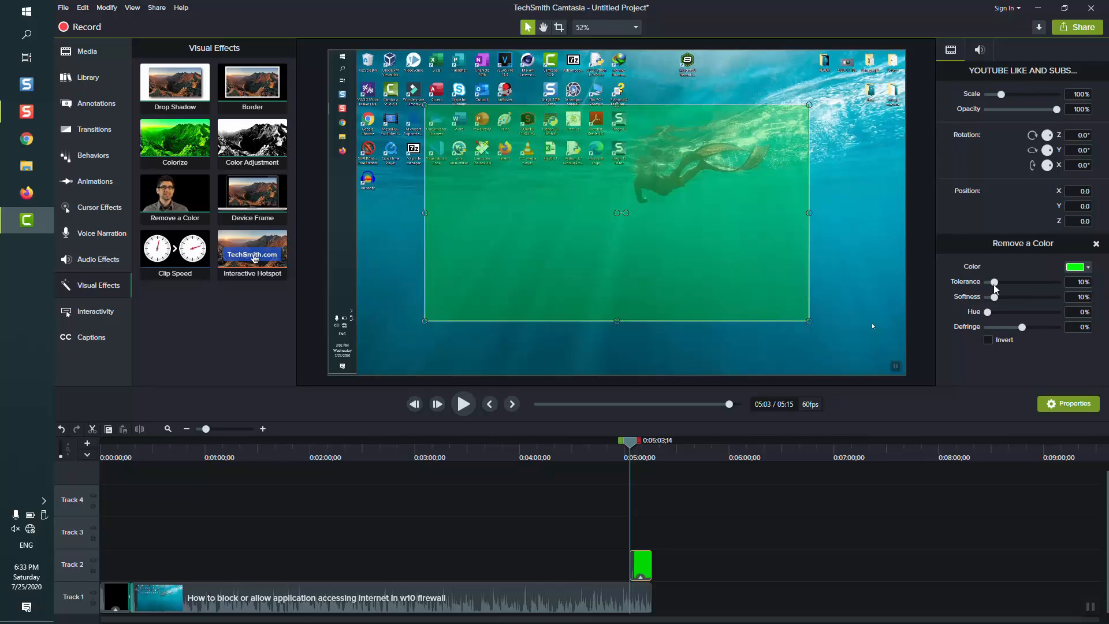
pyautogui.moveTo(994, 286); pyautogui.dragTo(997, 286)
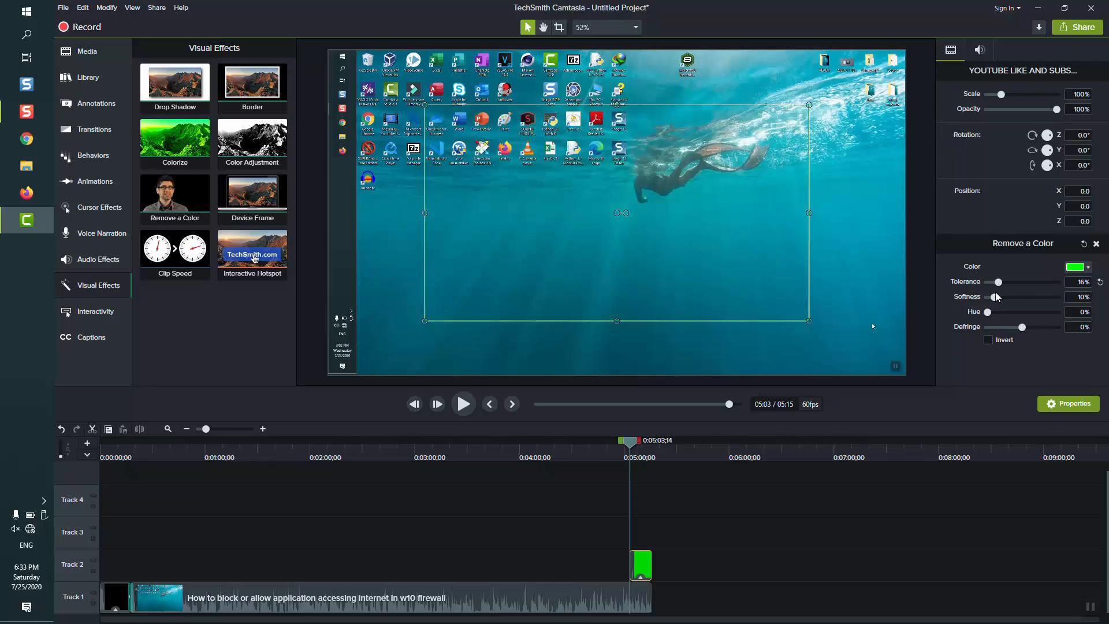
pyautogui.moveTo(994, 297); pyautogui.dragTo(1001, 298)
# Step: Preview the keyed YOUTUBE LIKE clip and raise its Remove a Color tolerance and softness to 39% each
pyautogui.click(462, 405)
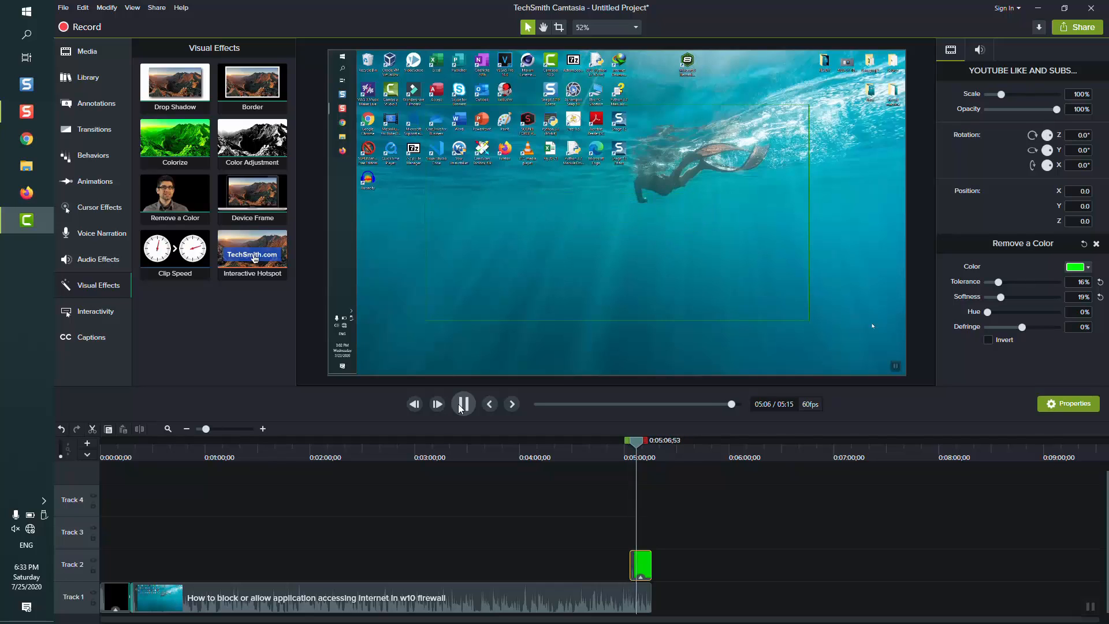
pyautogui.click(462, 405)
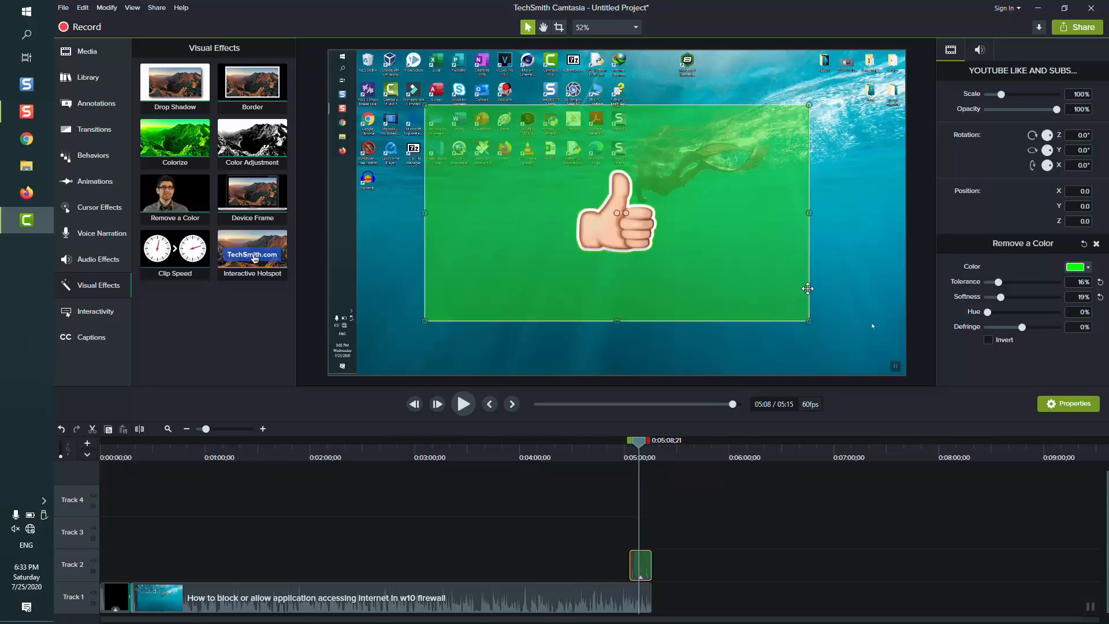
pyautogui.moveTo(999, 282); pyautogui.dragTo(1008, 284)
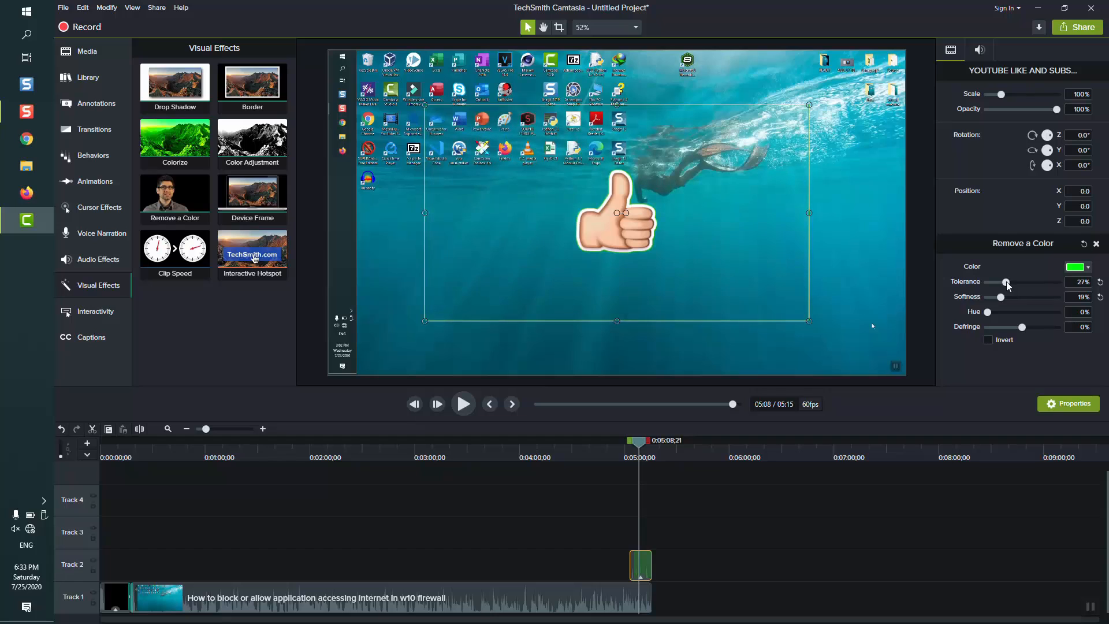
pyautogui.click(463, 403)
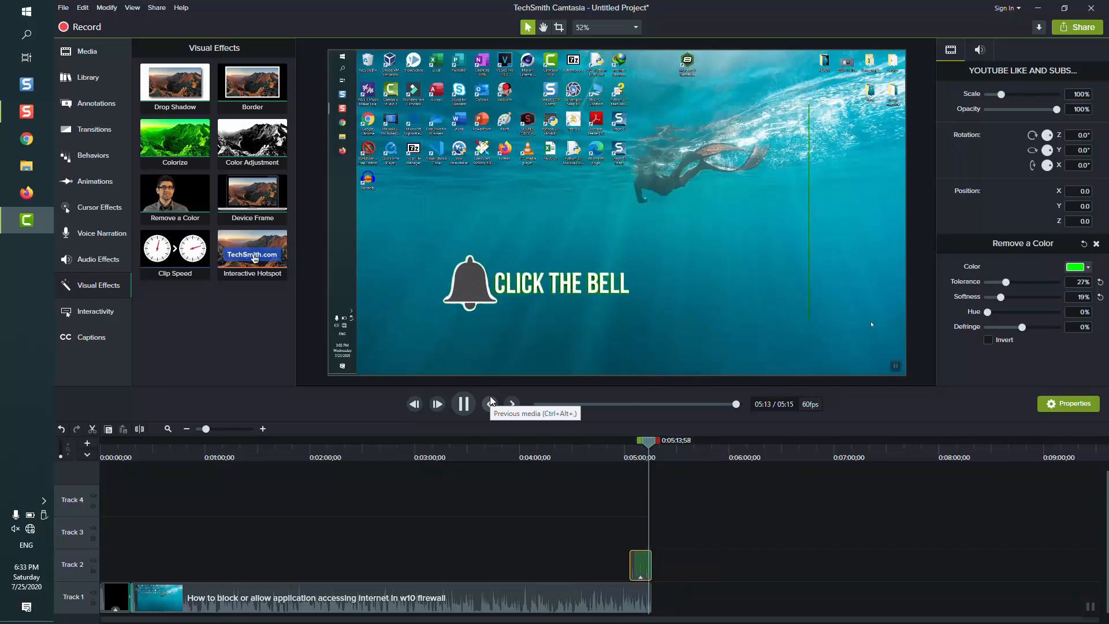
pyautogui.moveTo(994, 301); pyautogui.dragTo(1019, 286)
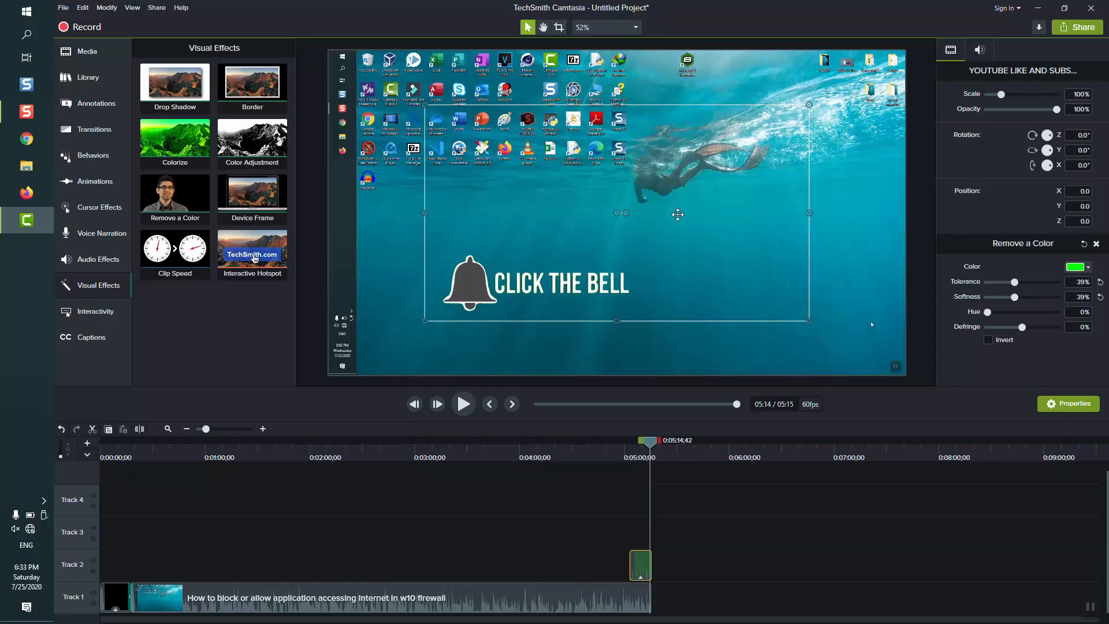
# Step: Try to sample the removed color with the eyedropper from the blue background beside the overlay
pyautogui.click(1081, 267)
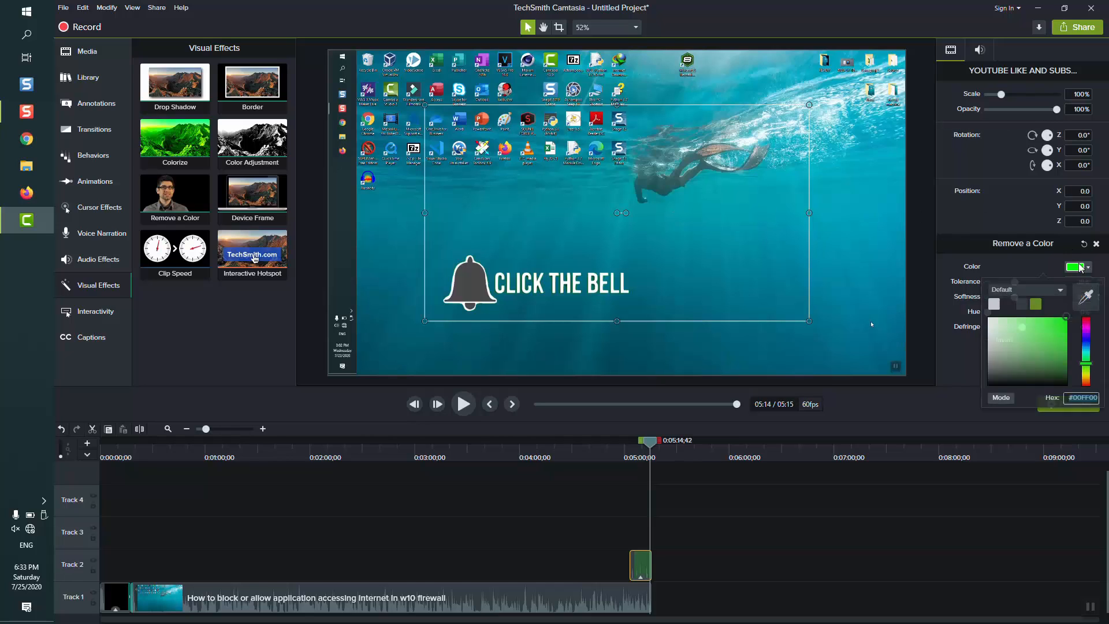
pyautogui.click(1087, 297)
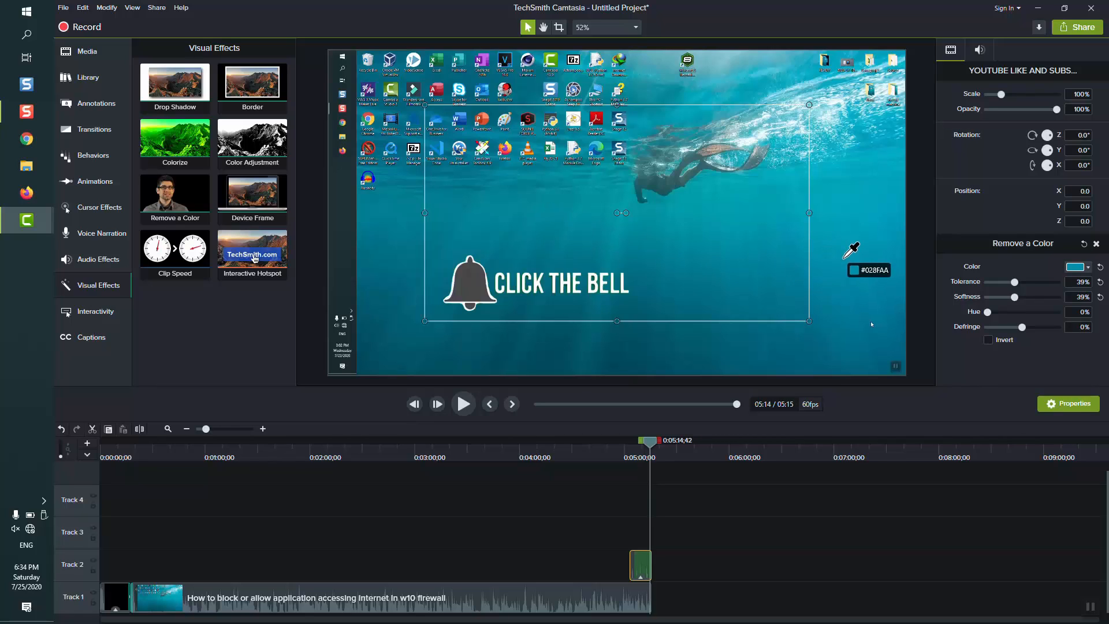
pyautogui.click(844, 258)
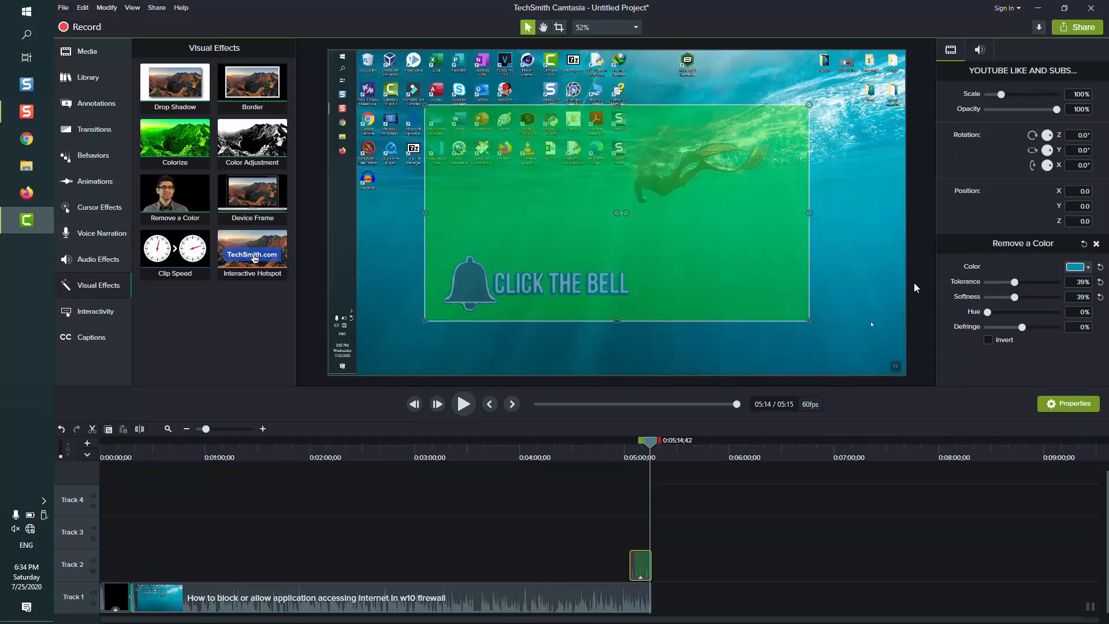
# Step: Undo the Remove a Color edits and the placement of the YOUTUBE LIKE and How to block clips
pyautogui.hotkey('ctrl', 'z')
pyautogui.hotkey('ctrl', 'z')
pyautogui.hotkey('ctrl', 'z')
pyautogui.hotkey('ctrl', 'z')
pyautogui.hotkey('ctrl', 'z')
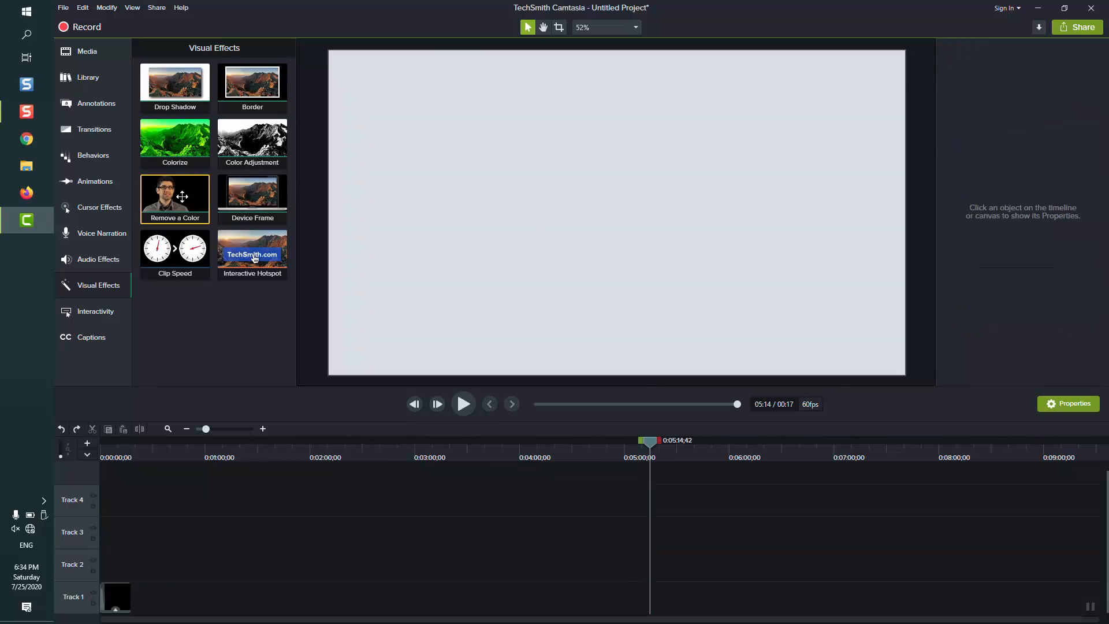
# Step: Place the How to block clip after the first Track 1 clip and YOUTUBE LIKE on Track 2 near its end, with the playhead at 0:05:02;02
pyautogui.click(89, 52)
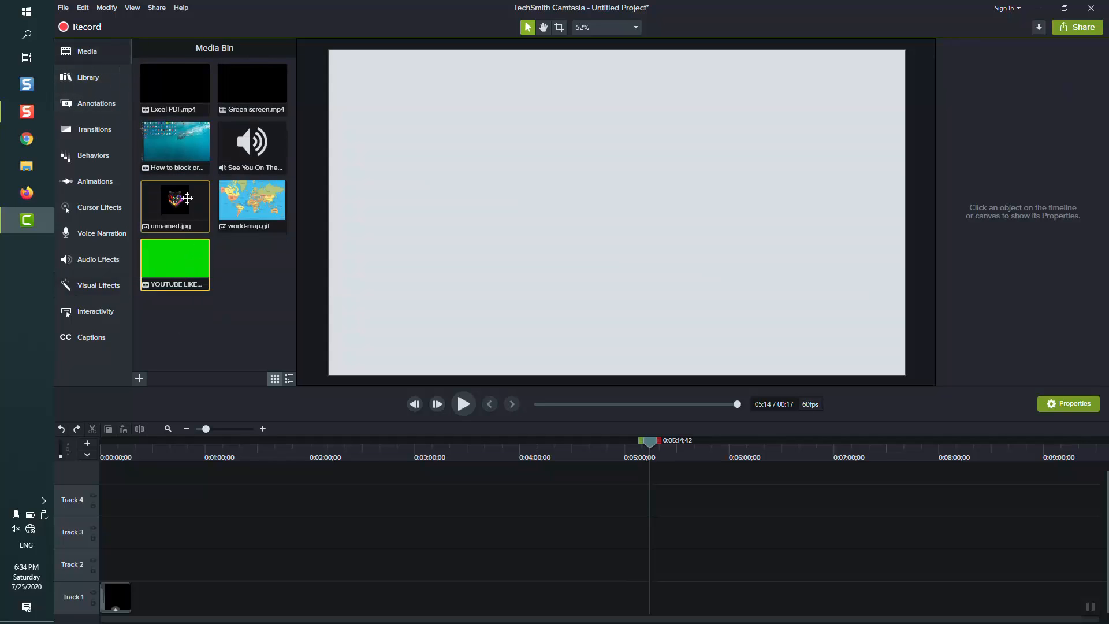
pyautogui.moveTo(179, 152); pyautogui.dragTo(131, 607)
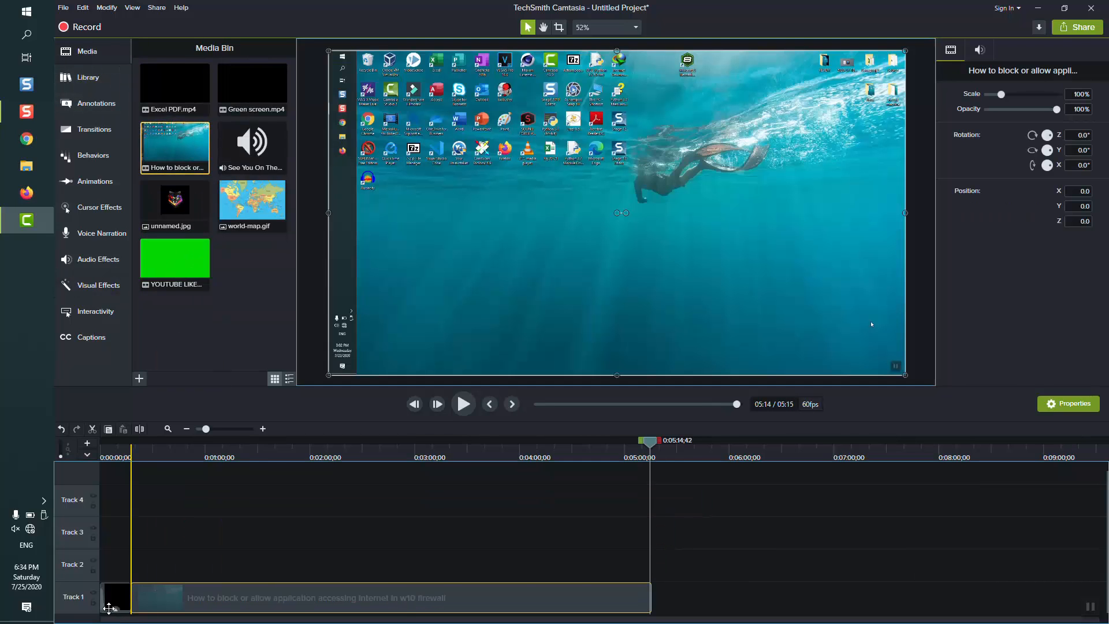
pyautogui.moveTo(173, 290); pyautogui.dragTo(646, 566)
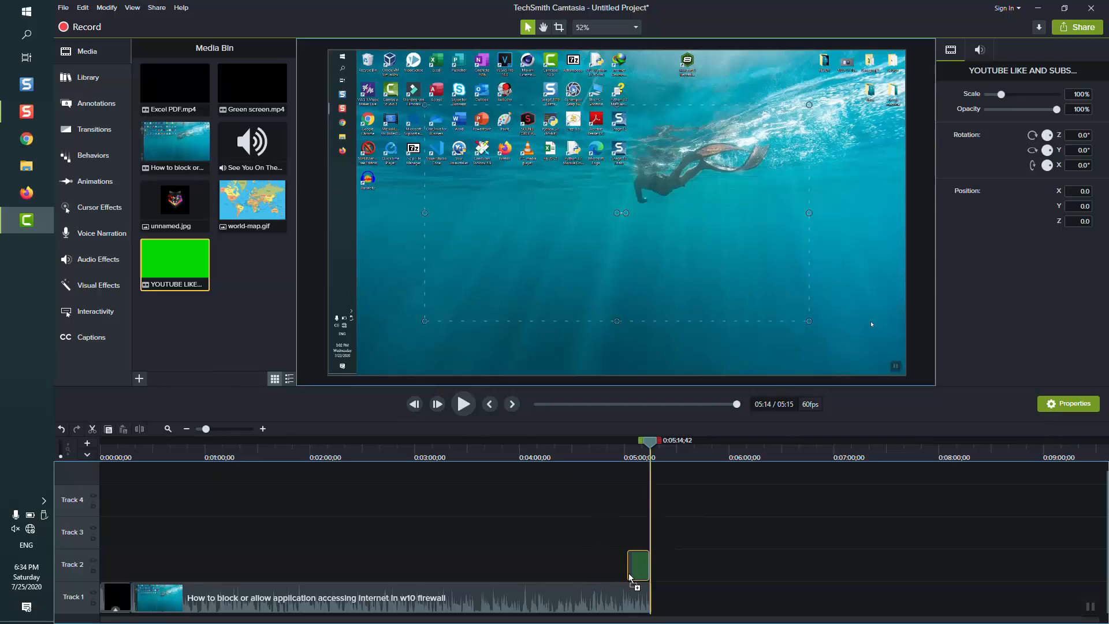
pyautogui.click(626, 517)
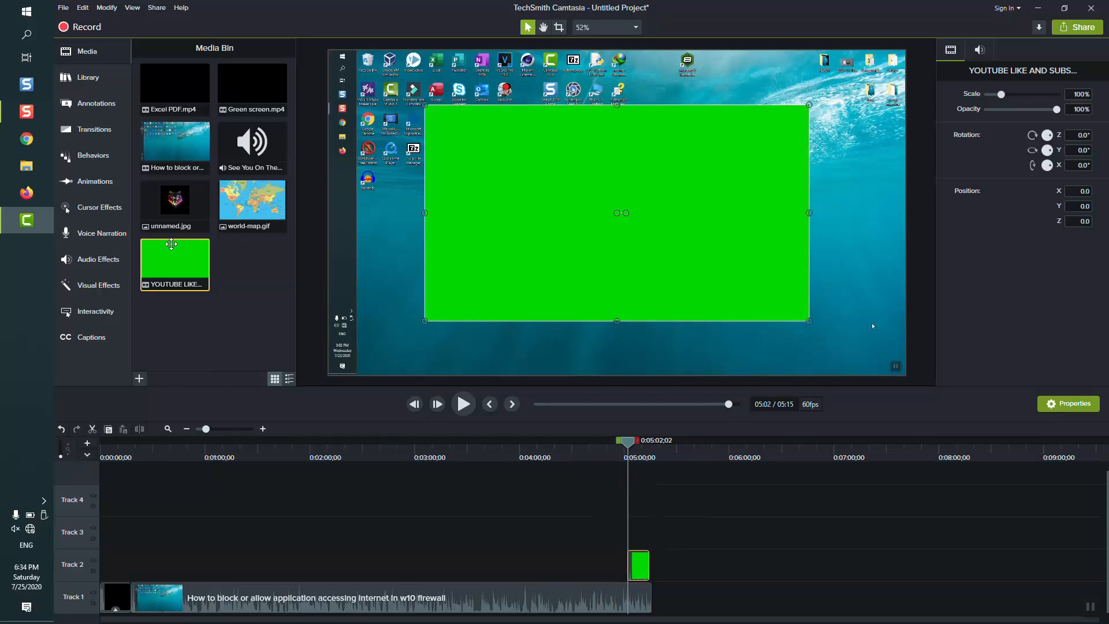
# Step: Apply the Remove a Color visual effect to the YOUTUBE LIKE clip on Track 2
pyautogui.click(97, 259)
pyautogui.click(93, 285)
pyautogui.moveTo(200, 221); pyautogui.dragTo(635, 564)
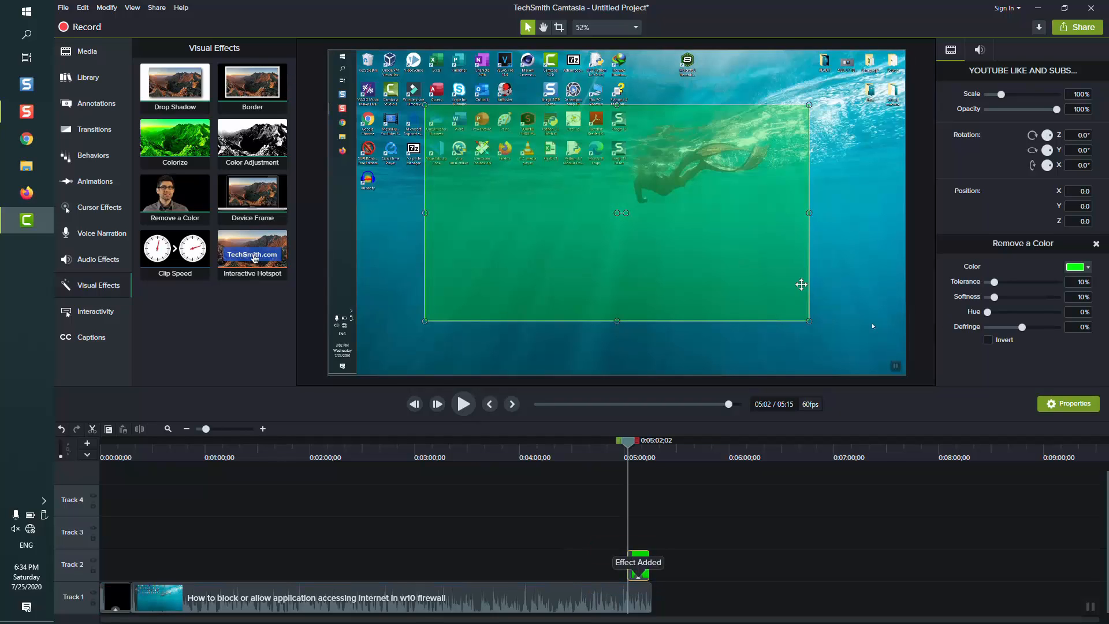
# Step: Set the removed color to the overlay's green by sampling it from the canvas with the eyedropper
pyautogui.click(1080, 267)
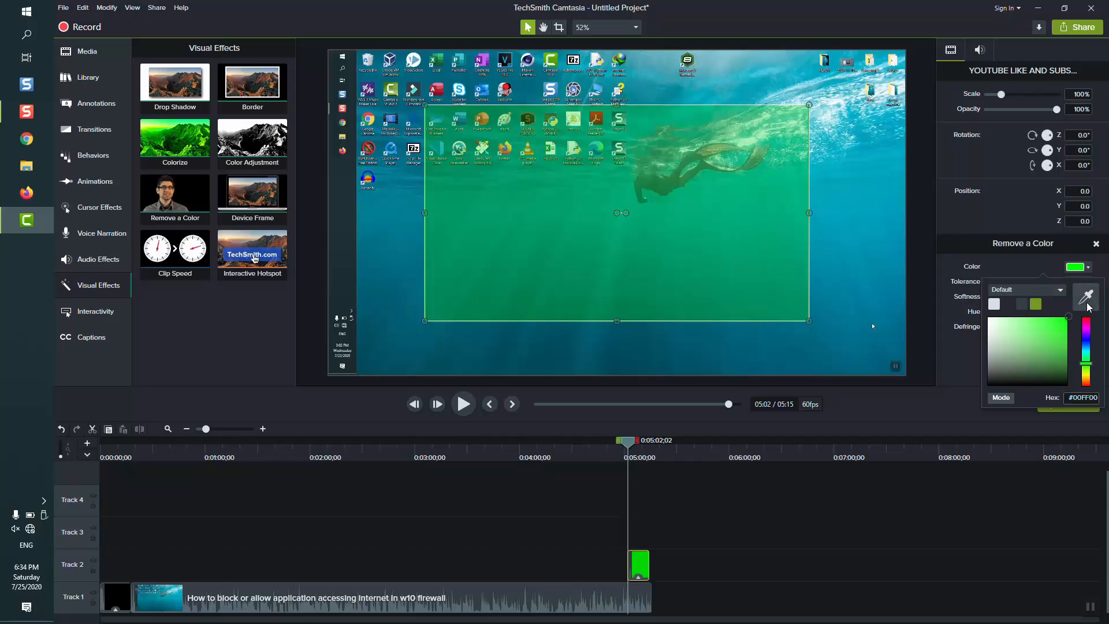
pyautogui.click(1088, 305)
pyautogui.click(651, 223)
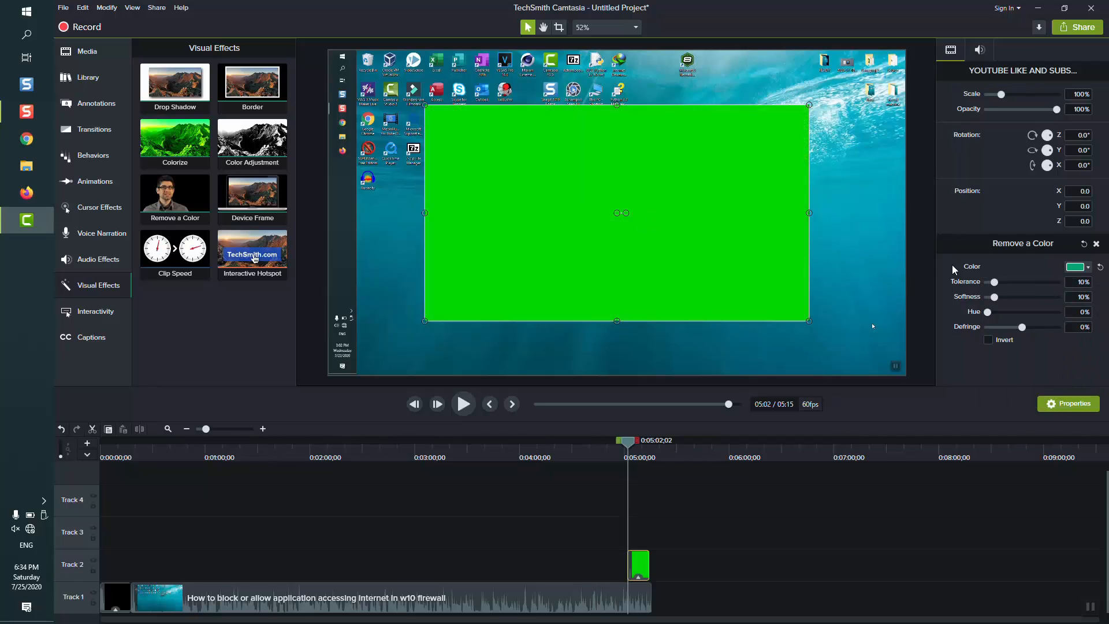
pyautogui.click(1075, 266)
pyautogui.click(1088, 305)
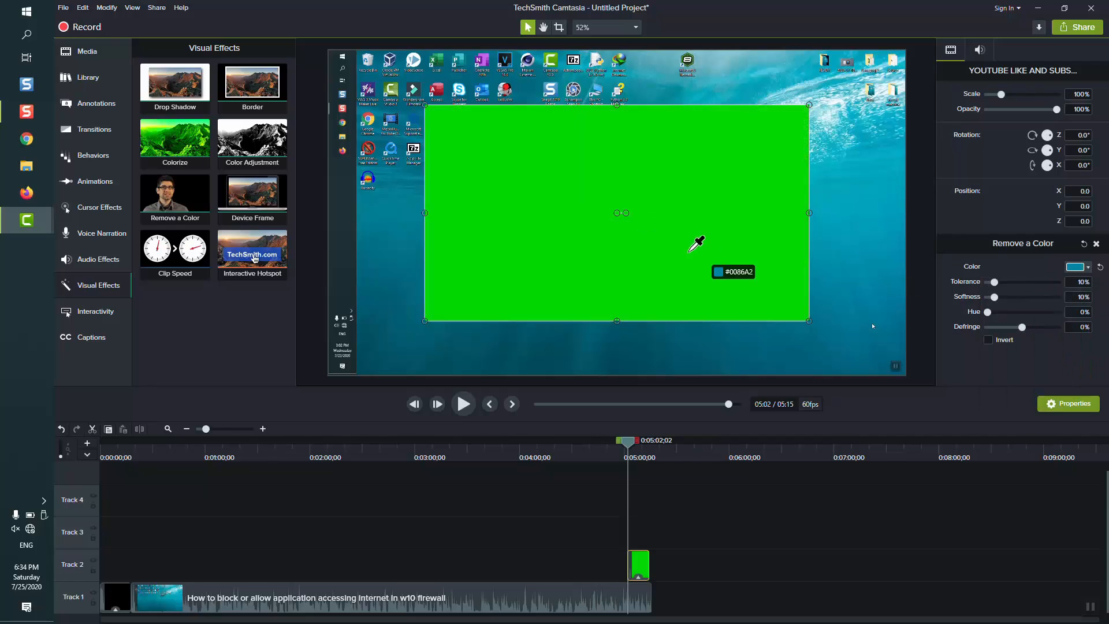
pyautogui.click(682, 241)
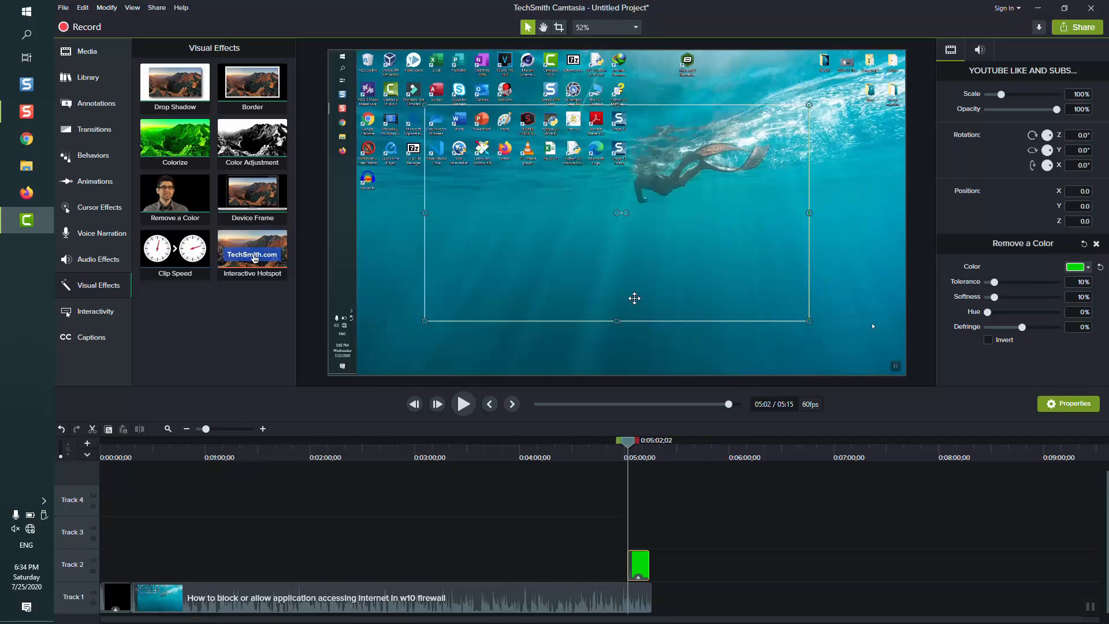
# Step: Move the YOUTUBE LIKE overlay into the canvas's lower-right corner and shrink it to about 37.8% scale
pyautogui.moveTo(654, 318); pyautogui.dragTo(747, 372)
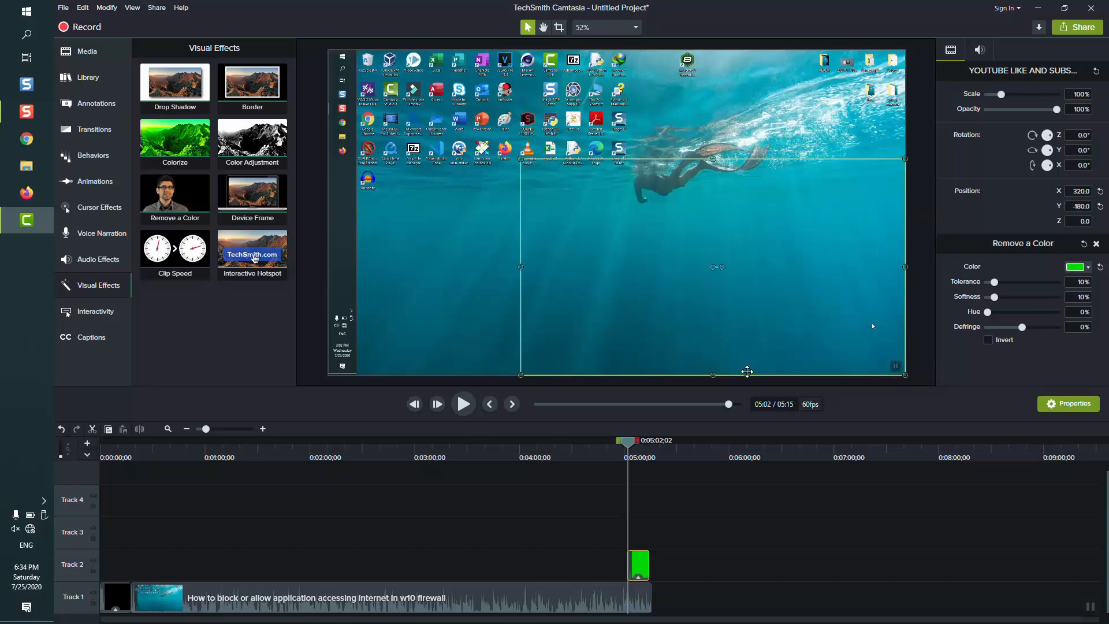
pyautogui.moveTo(520, 157); pyautogui.dragTo(760, 306)
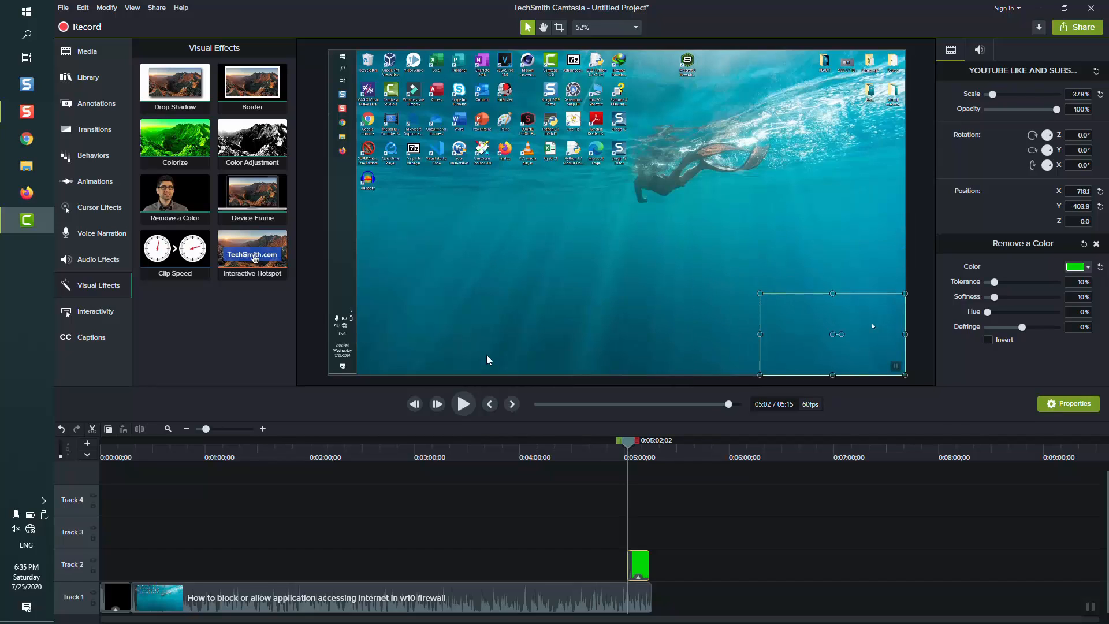
# Step: Play to the thumbs-up, set Remove a Color tolerance to 28% and softness to 67%, and preview the rest of the overlay
pyautogui.click(465, 404)
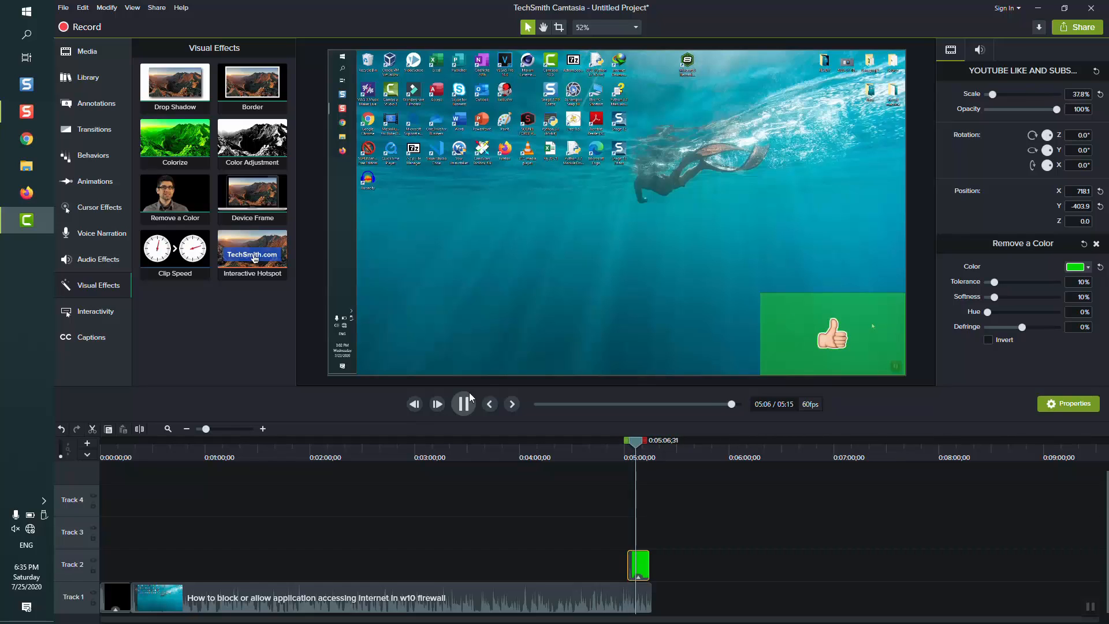
pyautogui.click(468, 410)
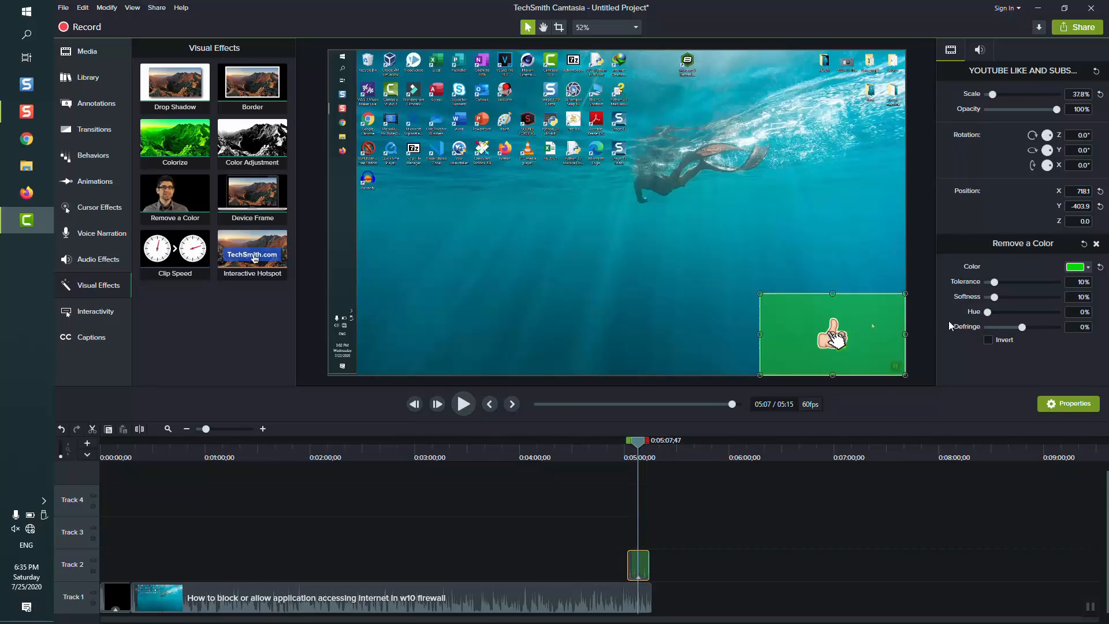
pyautogui.moveTo(994, 297)
pyautogui.mouseDown()
pyautogui.moveTo(1024, 299)
pyautogui.moveTo(1010, 283)
pyautogui.mouseUp()
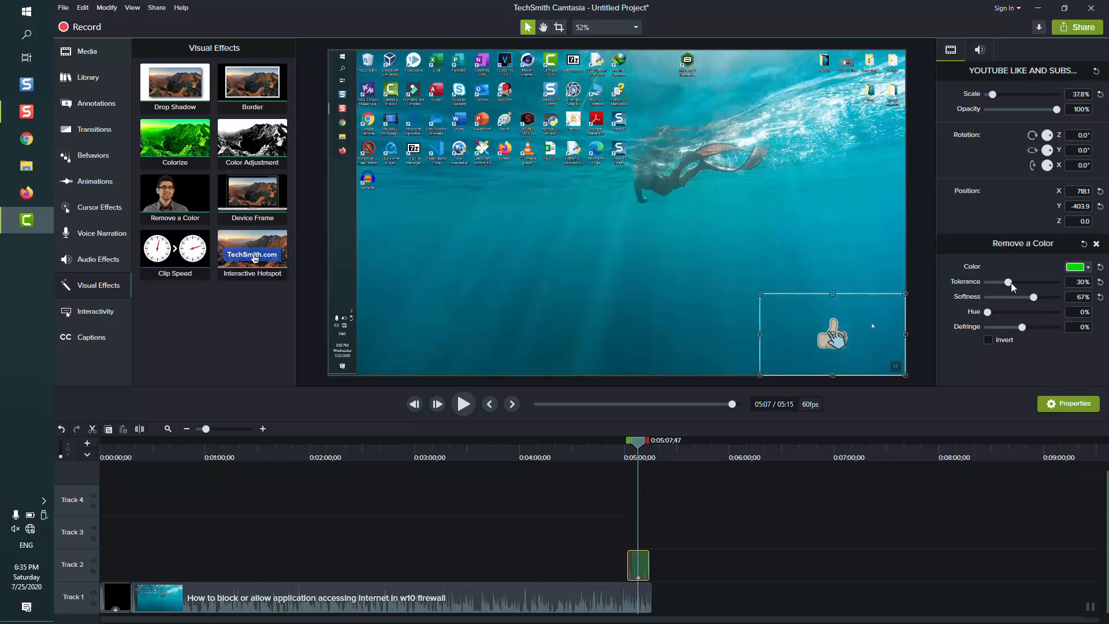
pyautogui.click(453, 407)
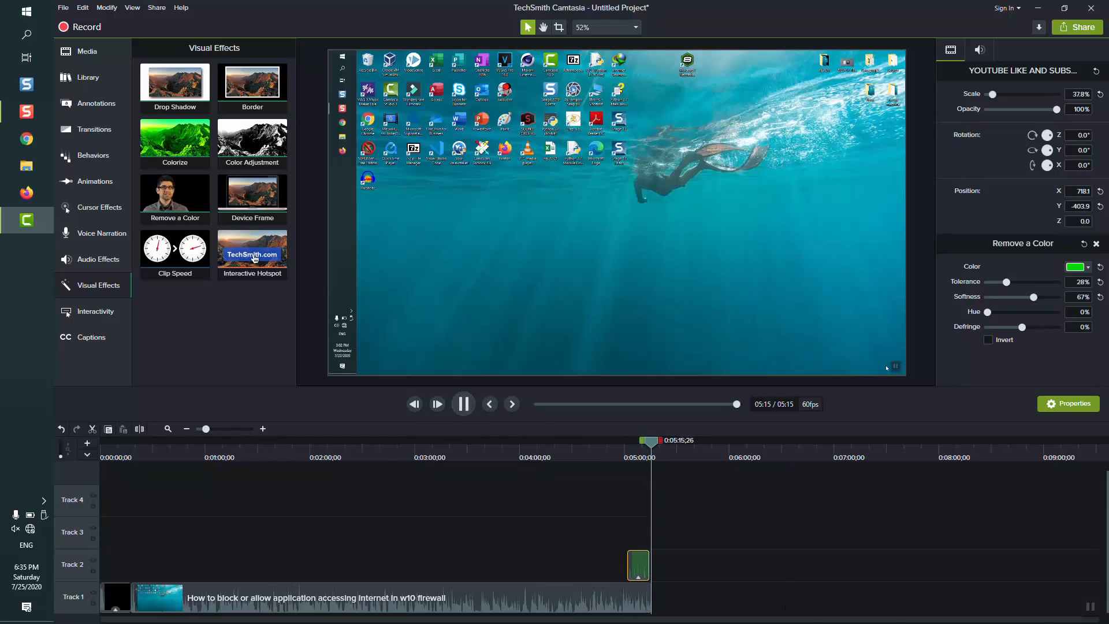
# Step: Open the firewall clip's audio on Track 1 for editing and try adjusting its volume level
pyautogui.click(421, 594)
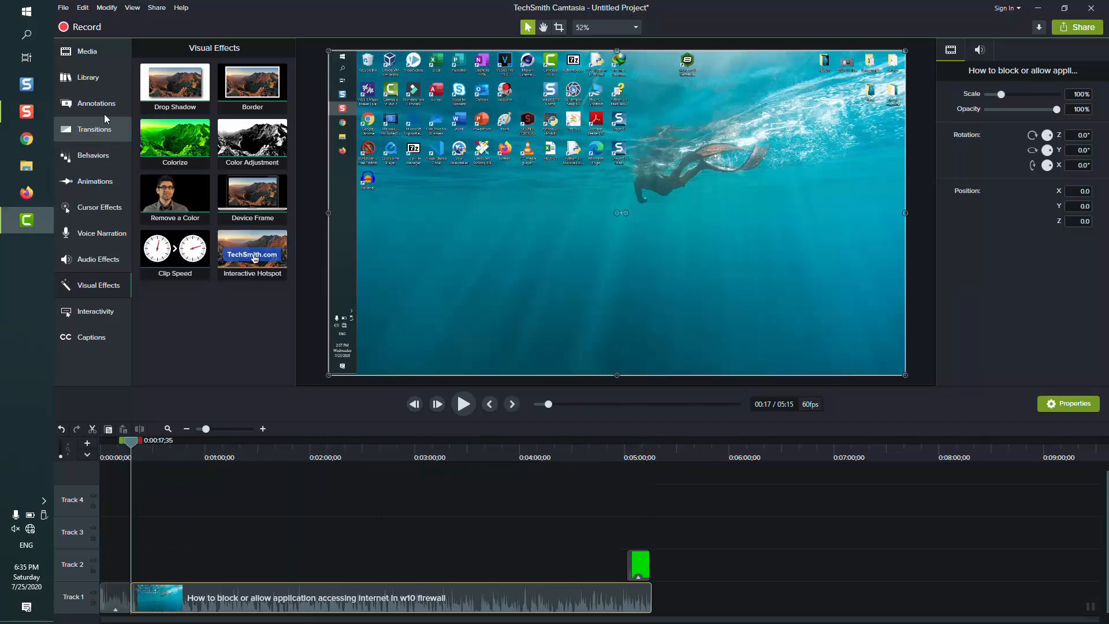
pyautogui.click(95, 56)
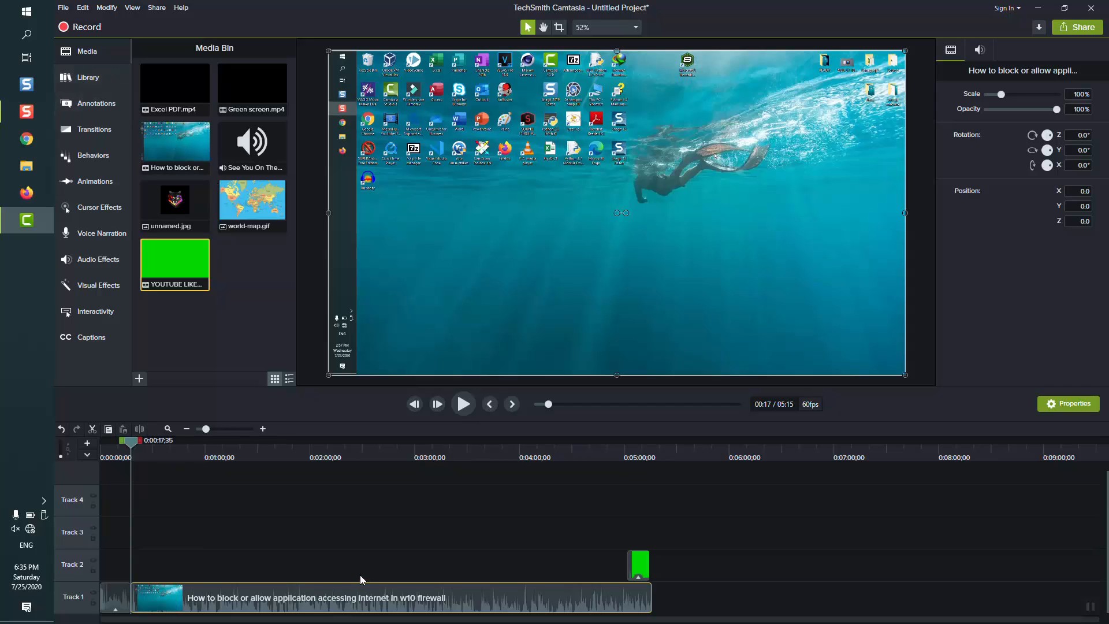
pyautogui.rightClick(204, 602)
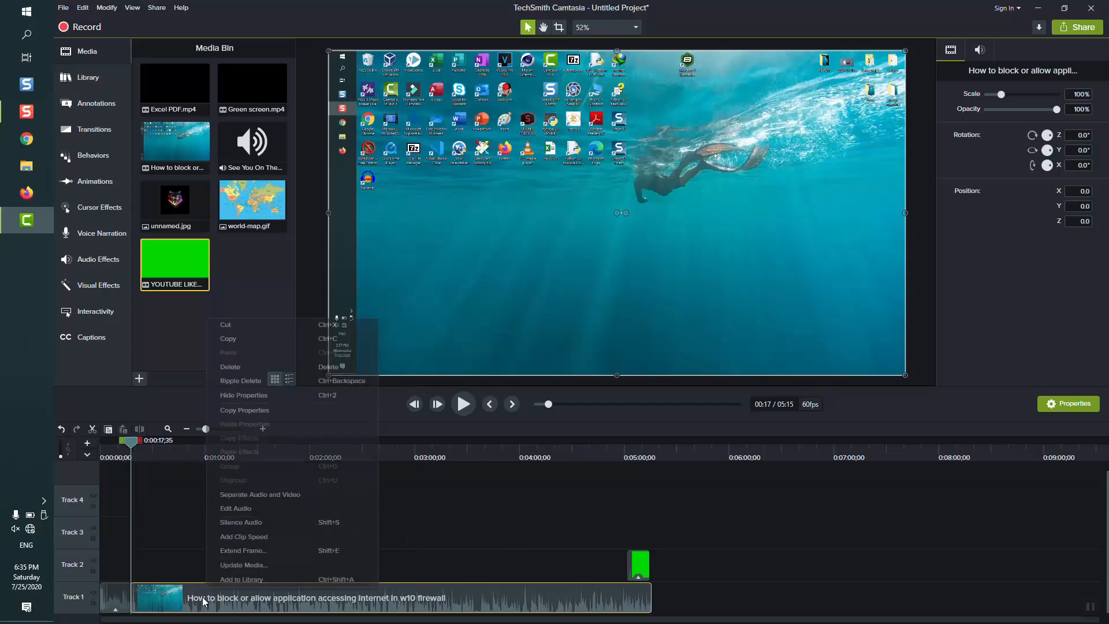
pyautogui.click(244, 512)
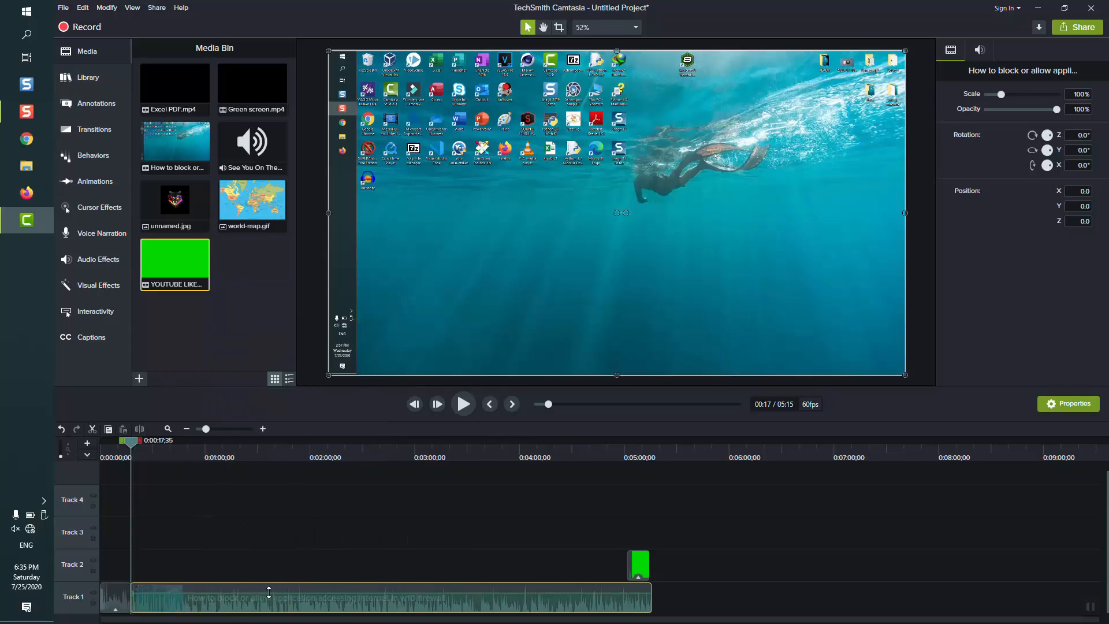
pyautogui.moveTo(269, 592); pyautogui.dragTo(266, 596)
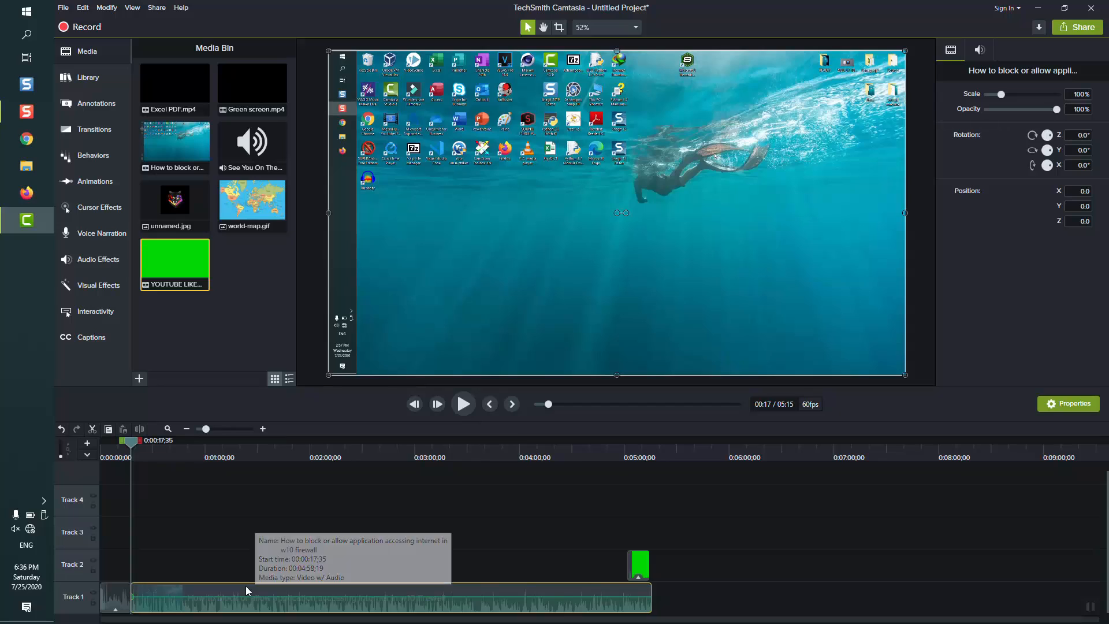
# Step: Separate the firewall clip's audio from its video, keeping the audio on Track 2 aligned with the video below
pyautogui.rightClick(244, 585)
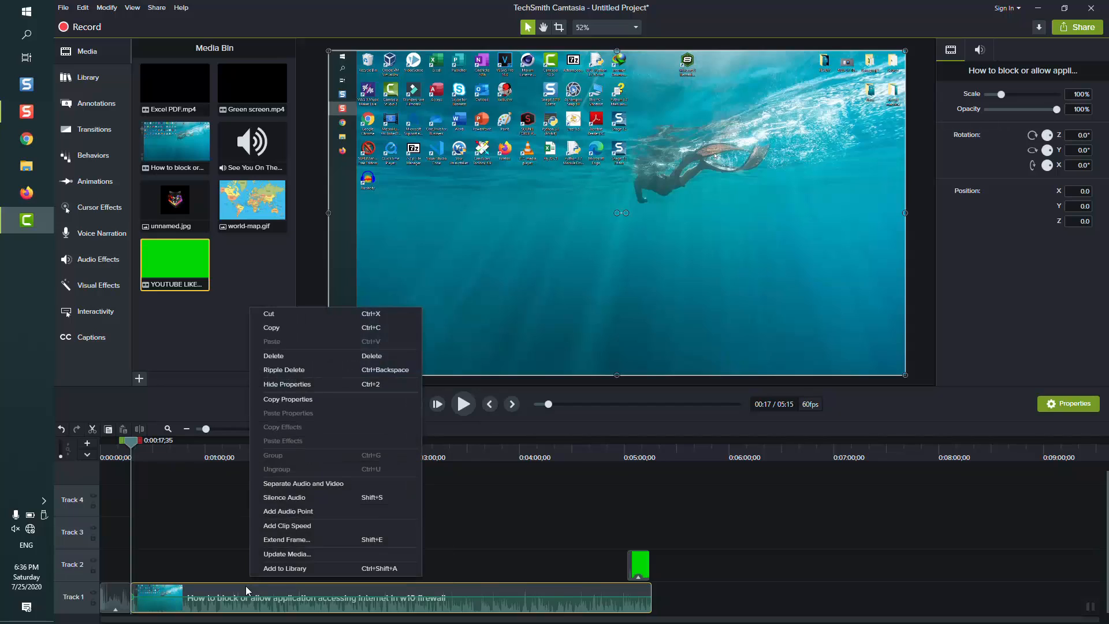
pyautogui.click(299, 487)
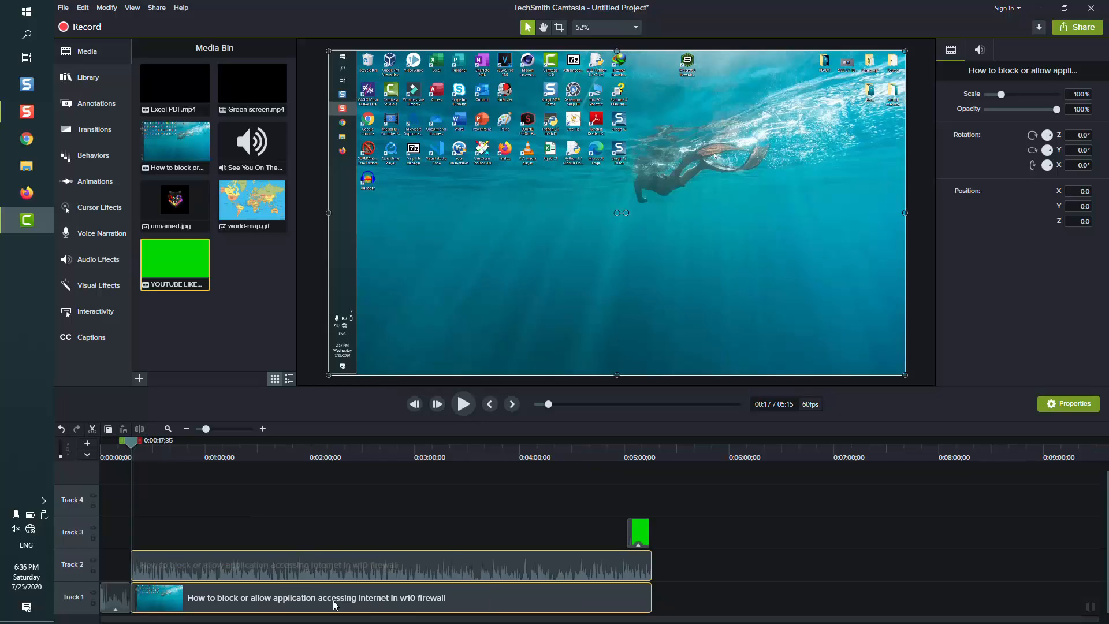
pyautogui.moveTo(252, 570); pyautogui.dragTo(626, 566)
pyautogui.moveTo(944, 584); pyautogui.dragTo(282, 539)
pyautogui.moveTo(191, 541); pyautogui.dragTo(188, 574)
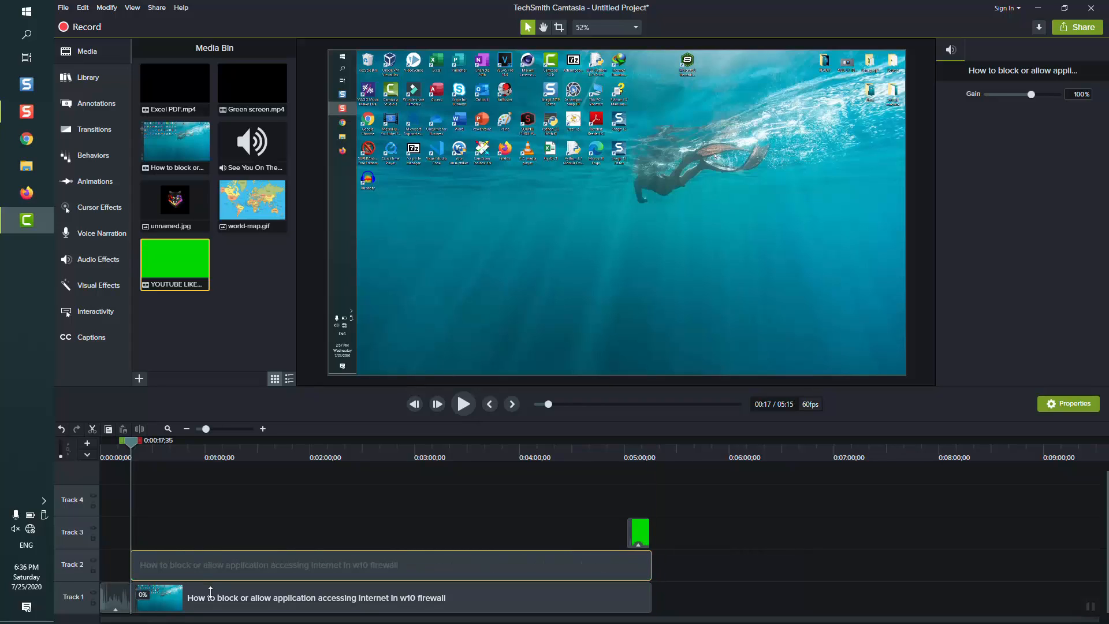
# Step: Apply the Noise Removal and Audio Compression effects to the separated audio clip on Track 2
pyautogui.click(86, 265)
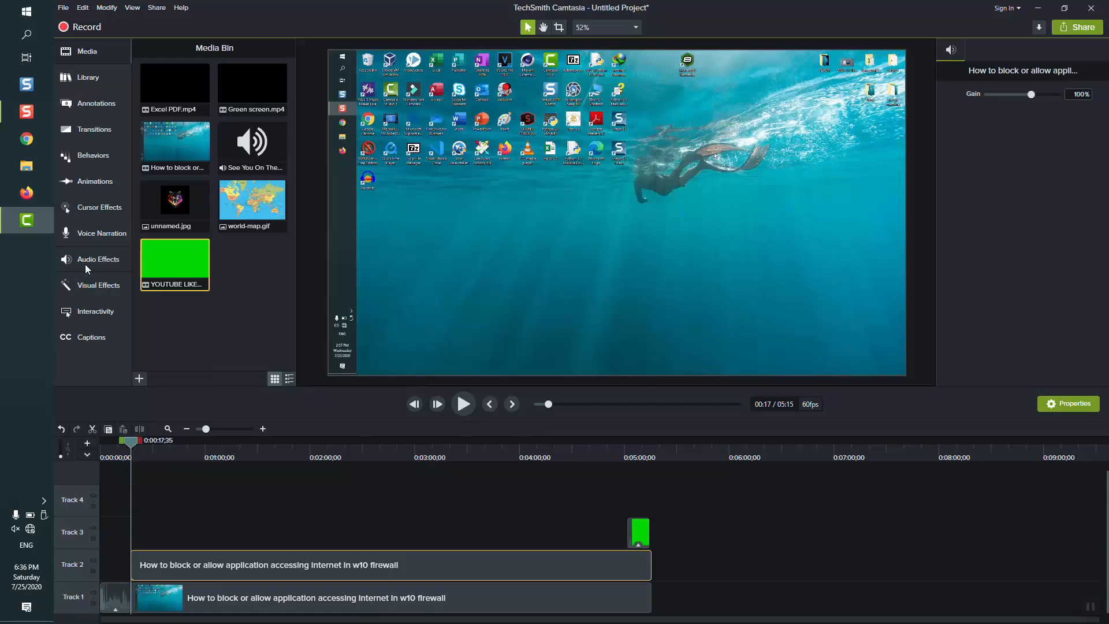
pyautogui.moveTo(173, 84); pyautogui.dragTo(269, 554)
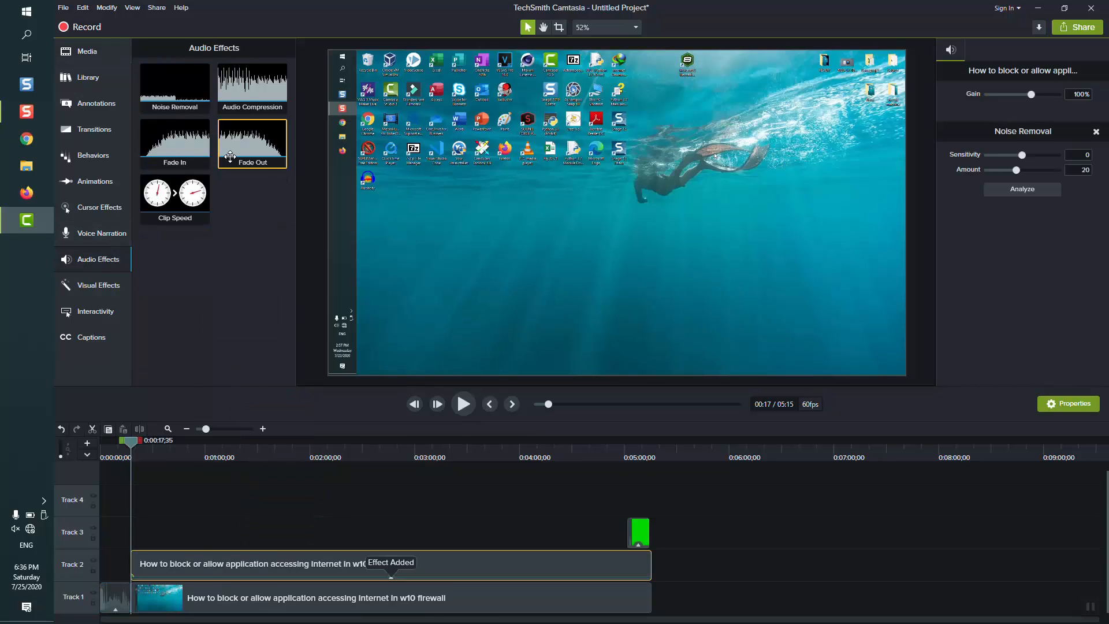
pyautogui.moveTo(245, 106); pyautogui.dragTo(266, 566)
# Step: Set the Audio Compression volume variation to Custom, with ratio 15, threshold -13 dB and gain 13
pyautogui.click(1047, 234)
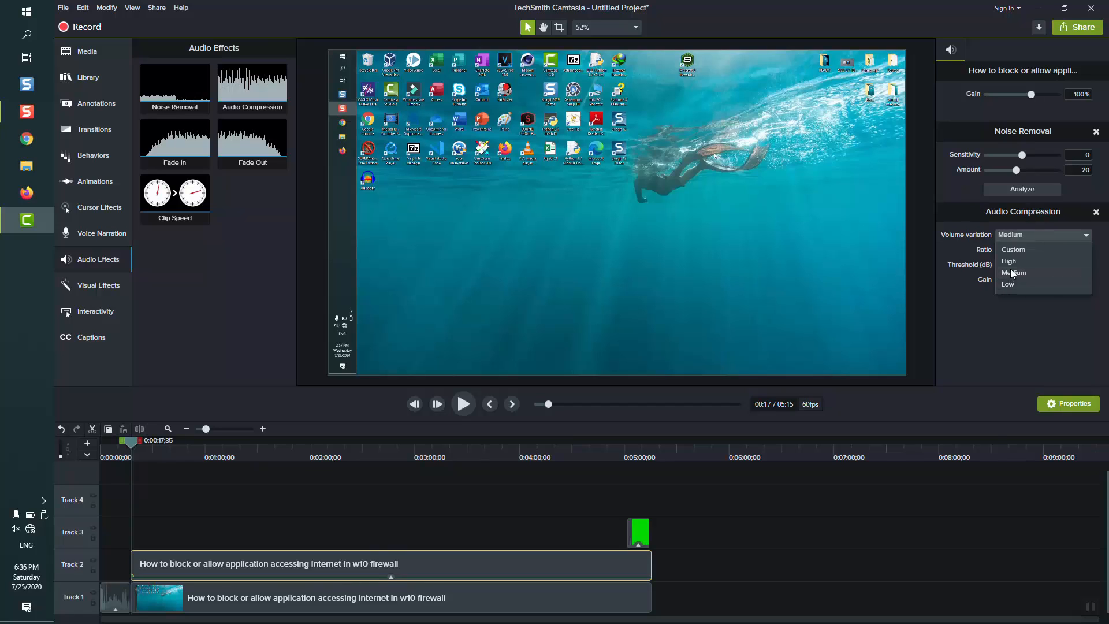
pyautogui.click(981, 318)
pyautogui.click(1003, 235)
pyautogui.click(1006, 251)
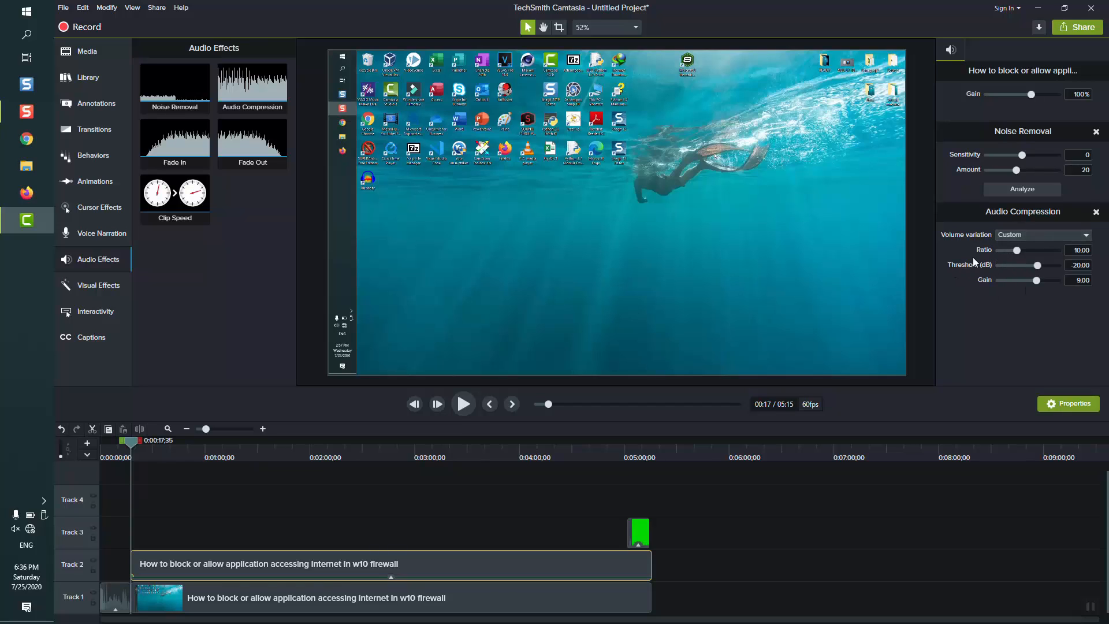
pyautogui.moveTo(1014, 250); pyautogui.dragTo(1026, 250)
pyautogui.click(1043, 265)
pyautogui.click(1040, 280)
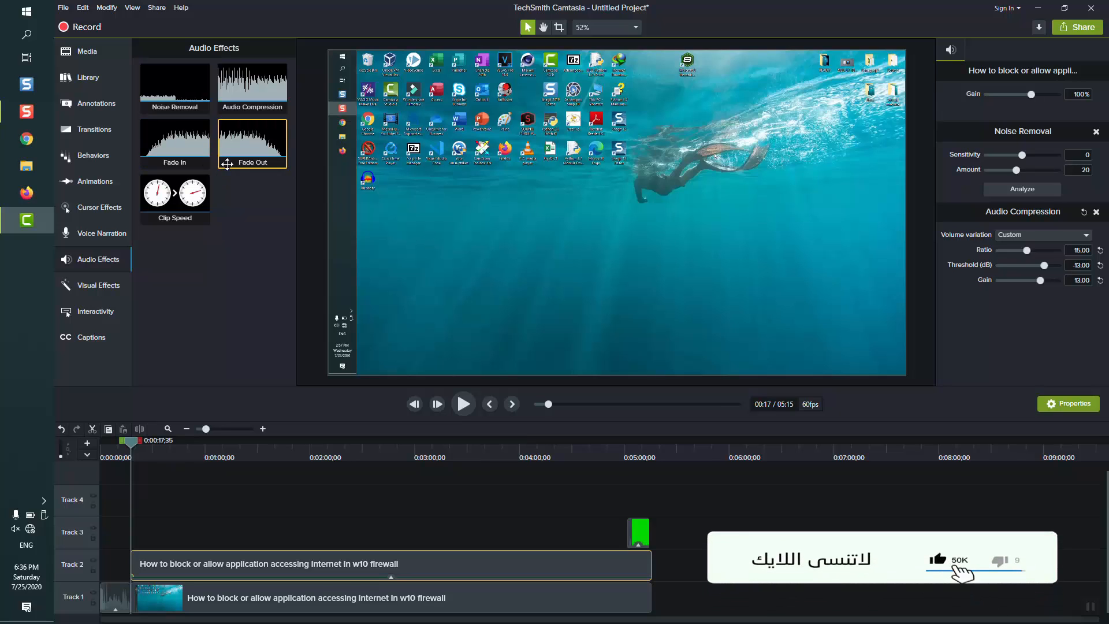
# Step: Add a Fade In at the start and a Fade Out at the end of the Track 2 audio
pyautogui.moveTo(226, 164); pyautogui.dragTo(370, 573)
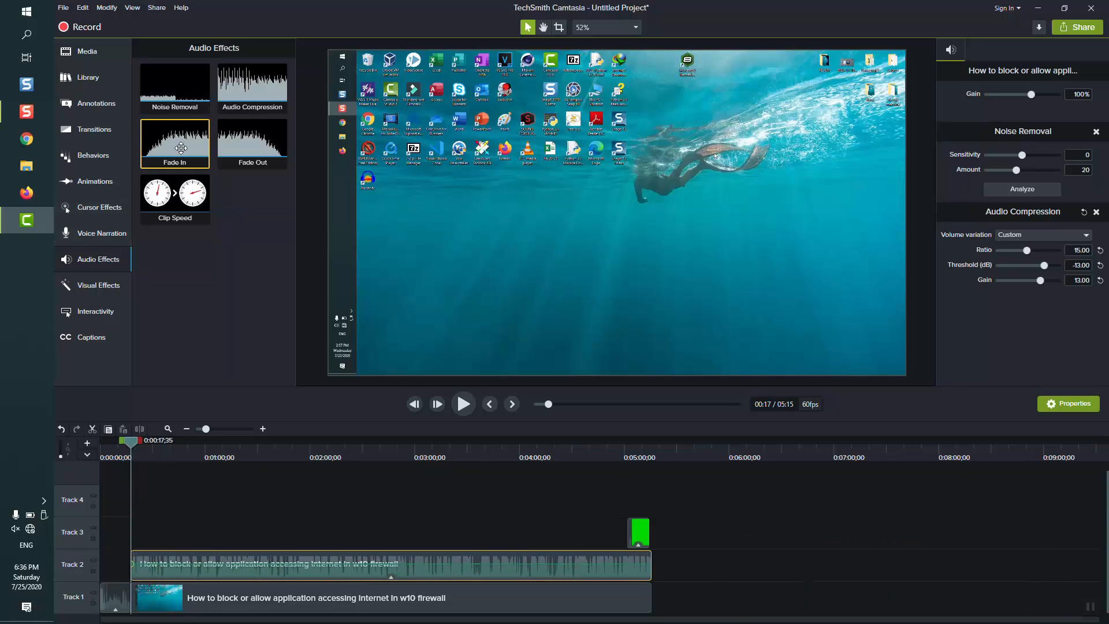
pyautogui.moveTo(181, 148); pyautogui.dragTo(190, 563)
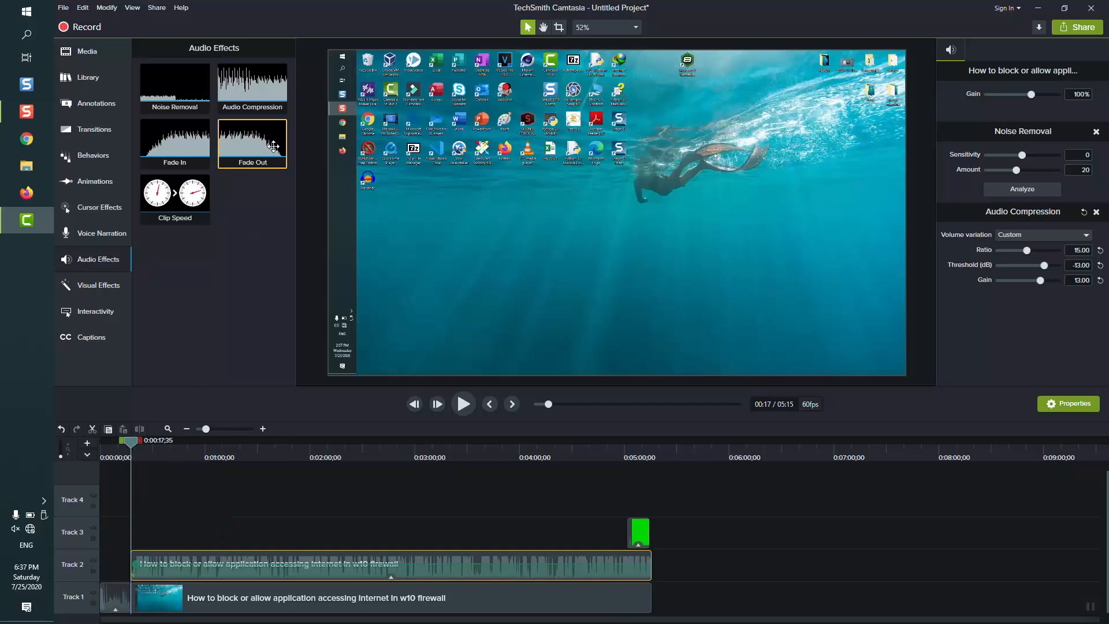
pyautogui.moveTo(273, 148); pyautogui.dragTo(619, 565)
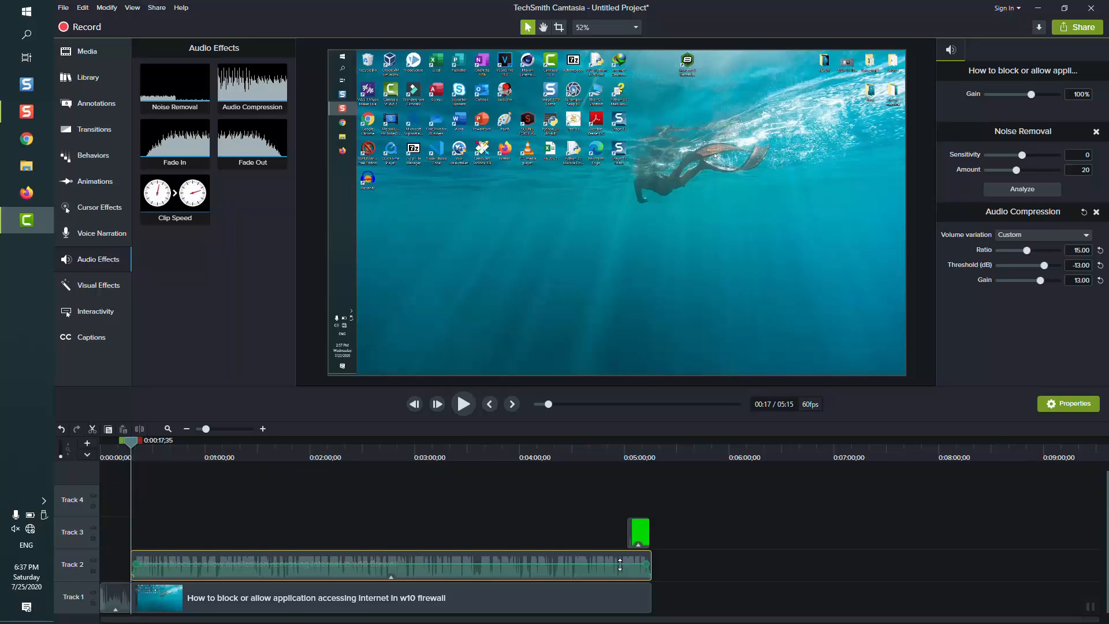
# Step: Adjust the fade-in point at the start of the Track 2 audio and lengthen the fade-out at its end
pyautogui.click(137, 593)
pyautogui.click(212, 428)
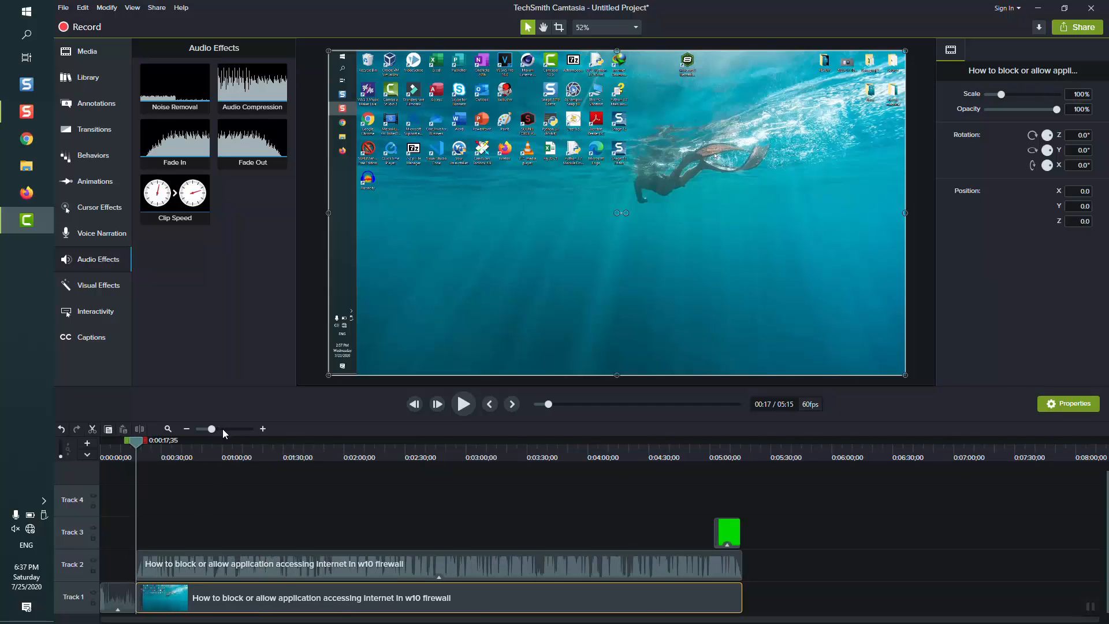
pyautogui.moveTo(223, 429); pyautogui.dragTo(231, 430)
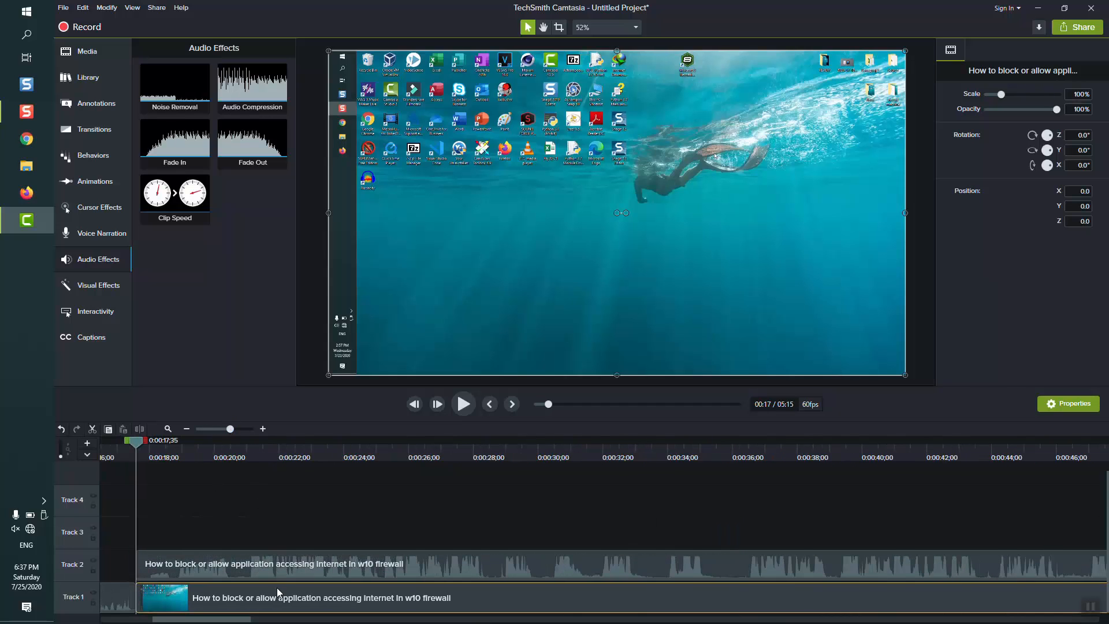
pyautogui.click(220, 563)
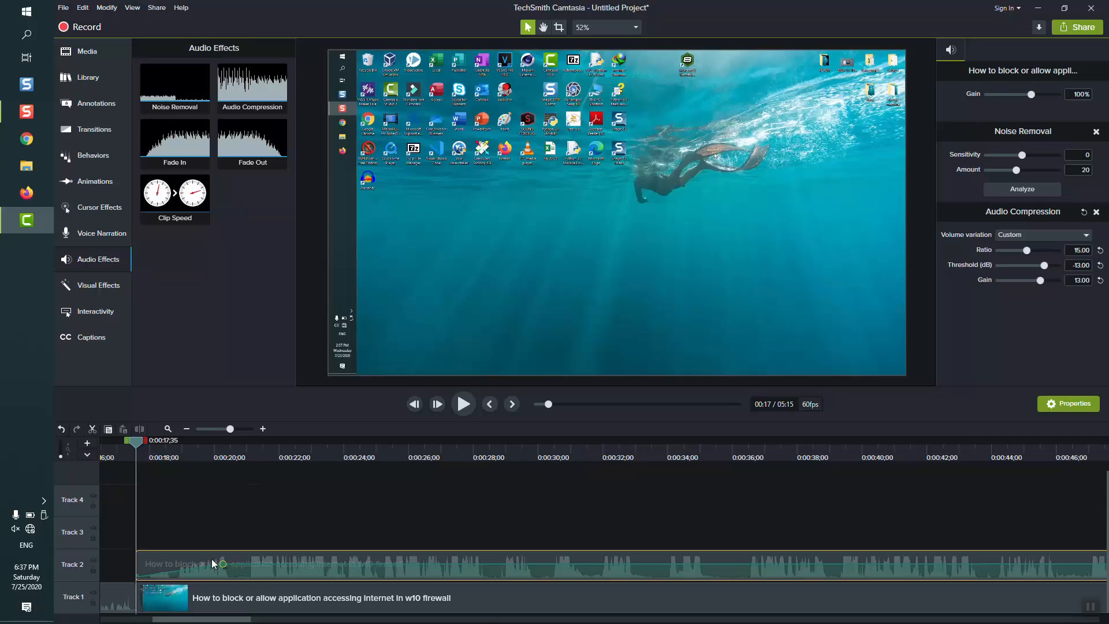
pyautogui.moveTo(158, 558); pyautogui.dragTo(220, 570)
pyautogui.click(219, 429)
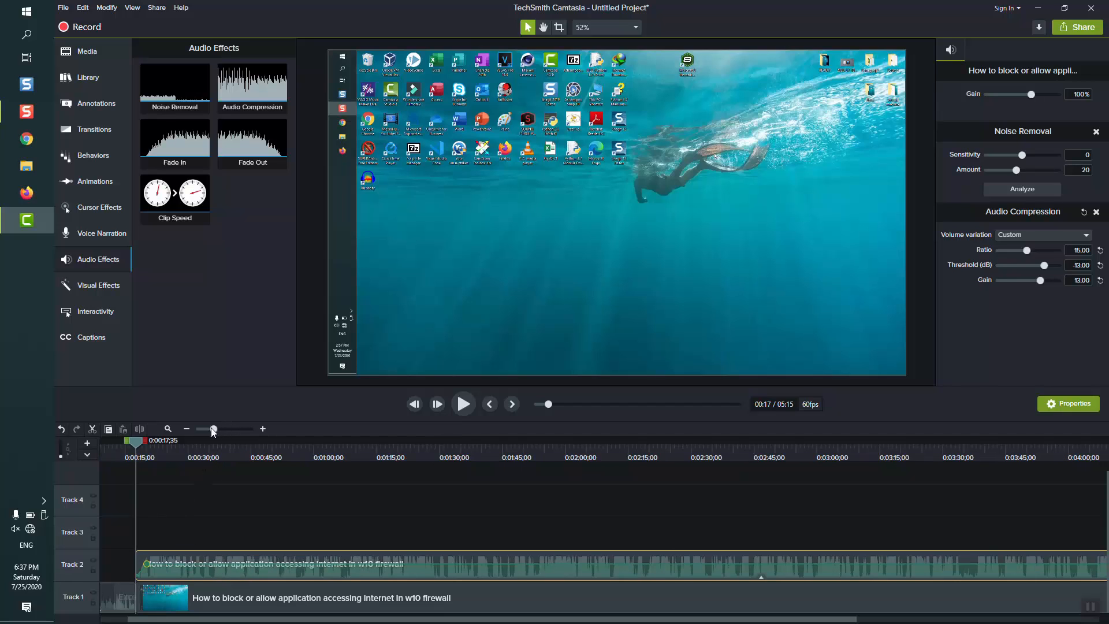
pyautogui.moveTo(213, 432); pyautogui.dragTo(210, 432)
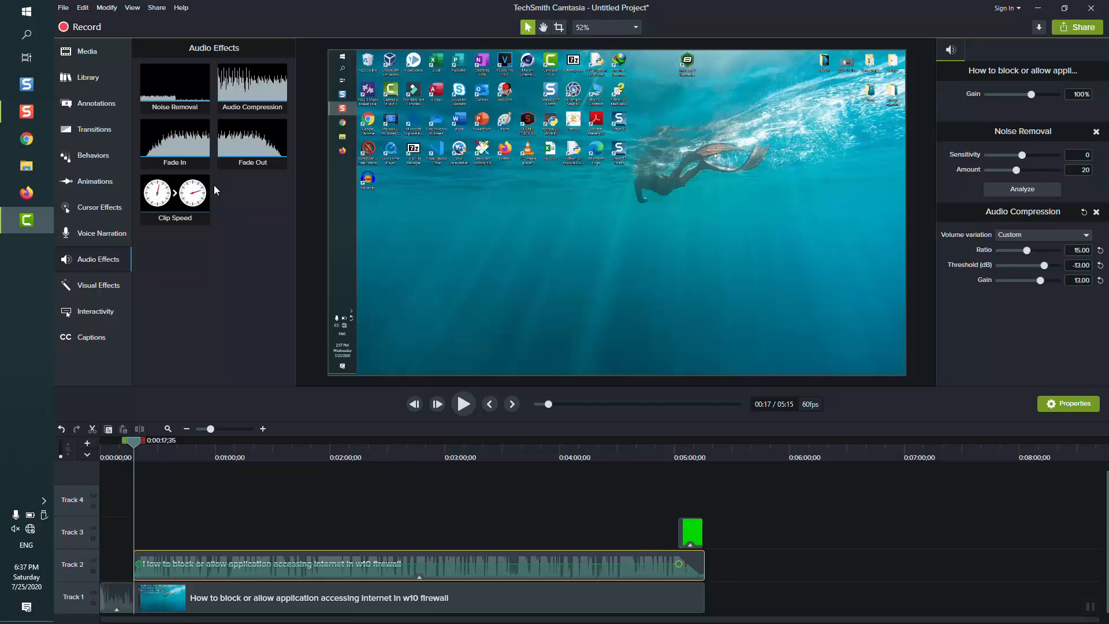
# Step: Add the Clip Speed effect to the firewall video on Track 1 and inspect its speed and duration settings
pyautogui.moveTo(175, 196); pyautogui.dragTo(329, 603)
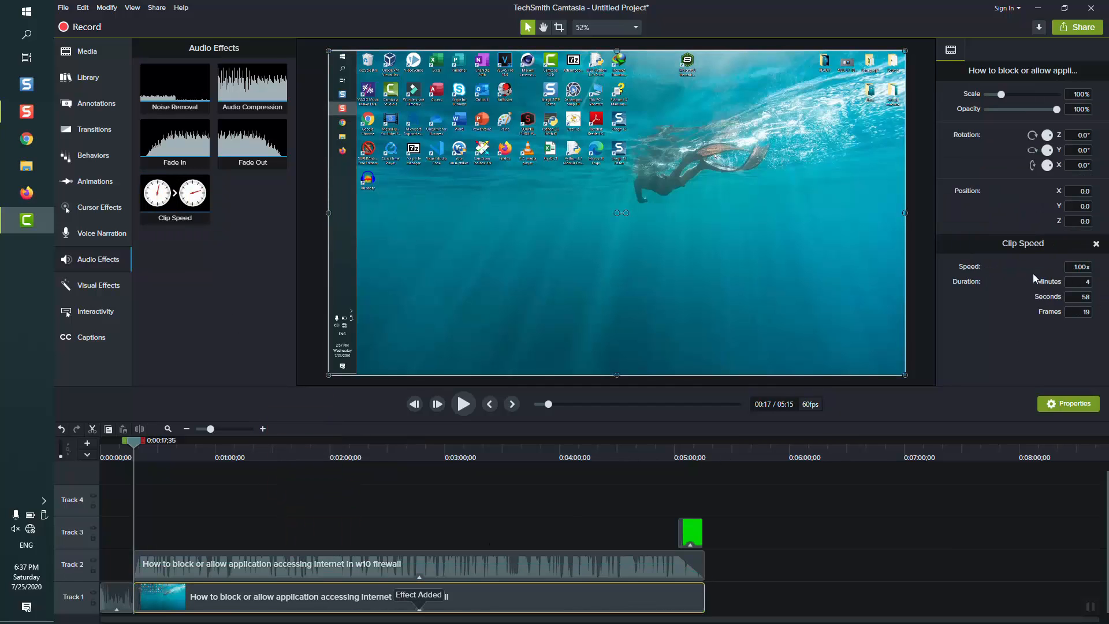
pyautogui.click(1073, 267)
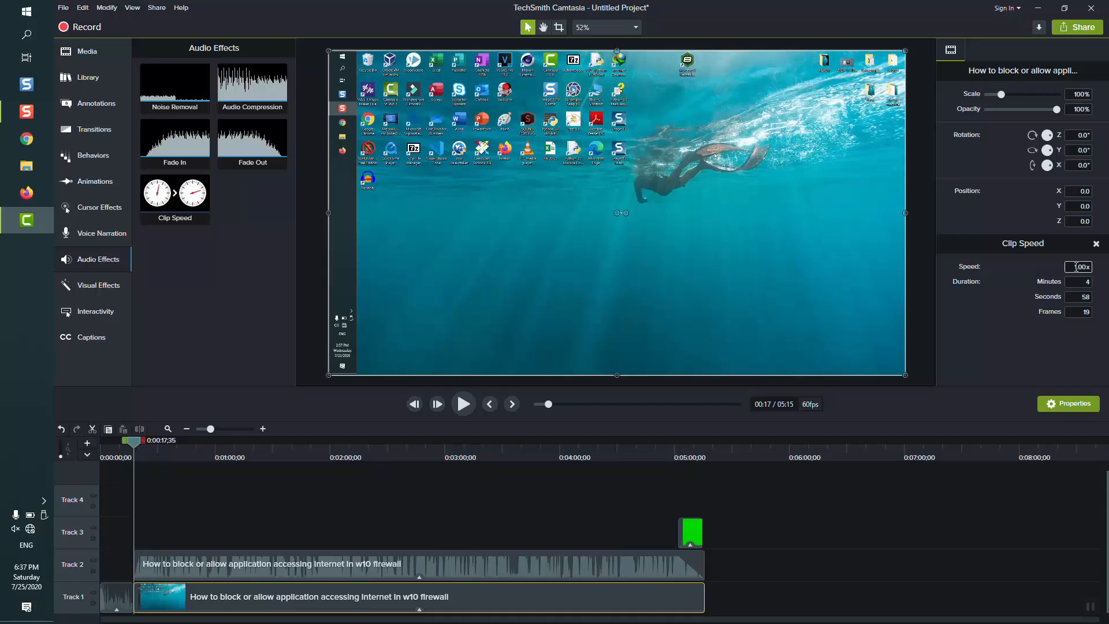
pyautogui.click(1072, 282)
# Step: Preview the cornercircles intro from the Intros folder of the Camtasia 2019 library
pyautogui.click(85, 60)
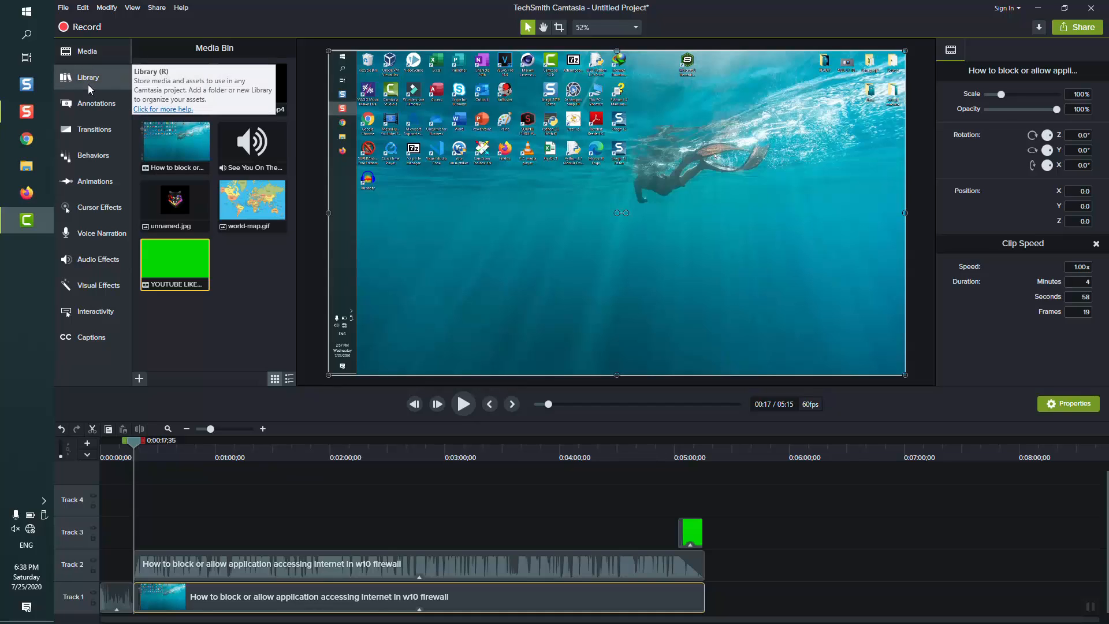
pyautogui.click(88, 81)
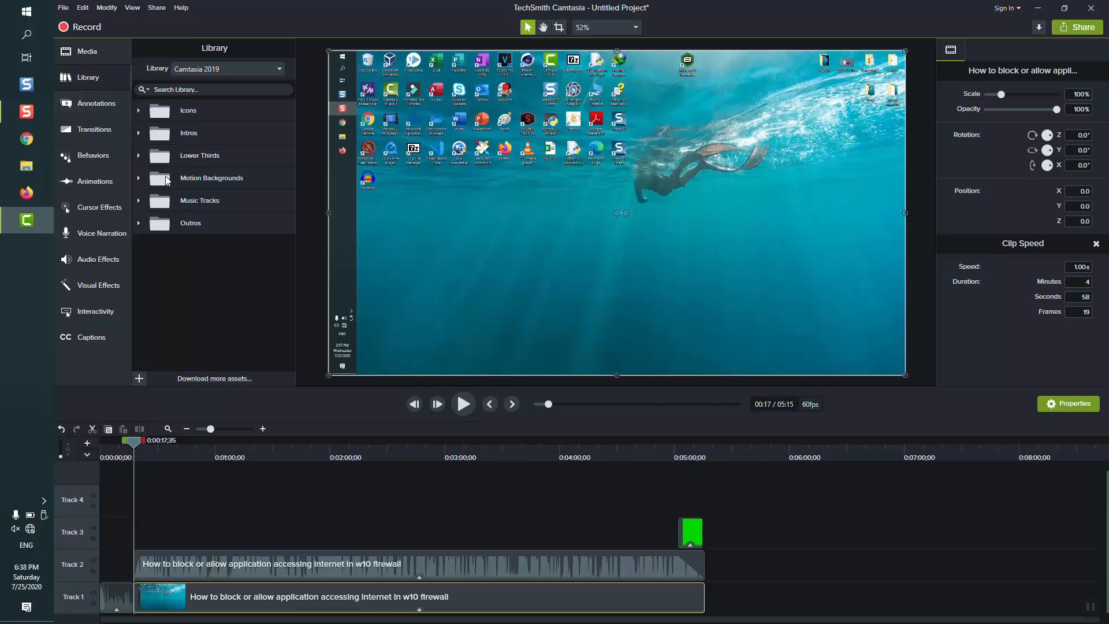
pyautogui.click(140, 133)
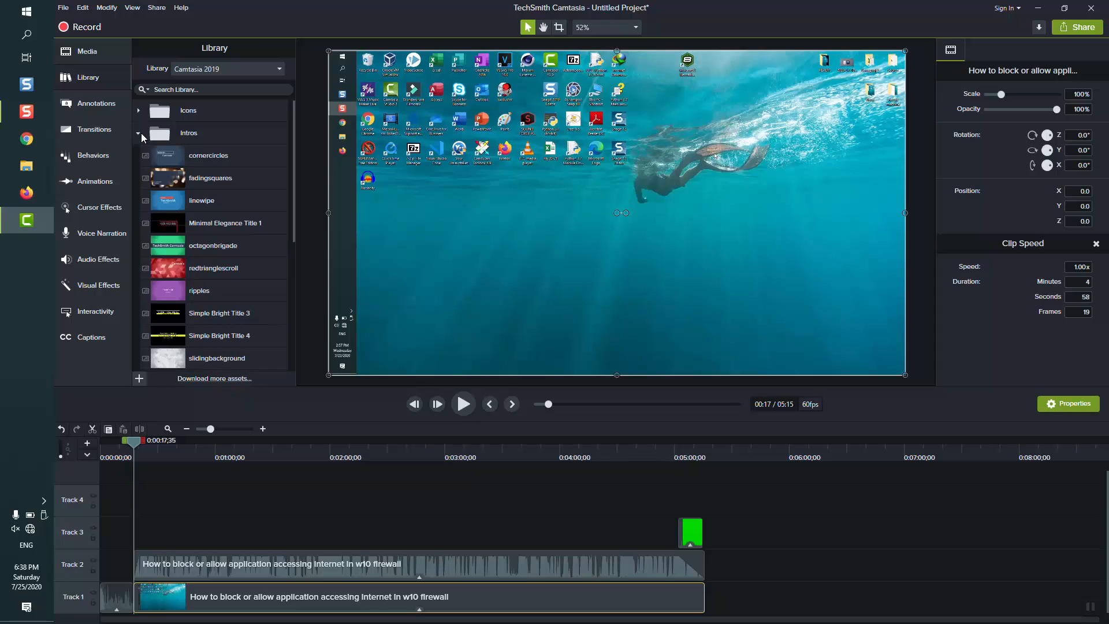
pyautogui.doubleClick(225, 163)
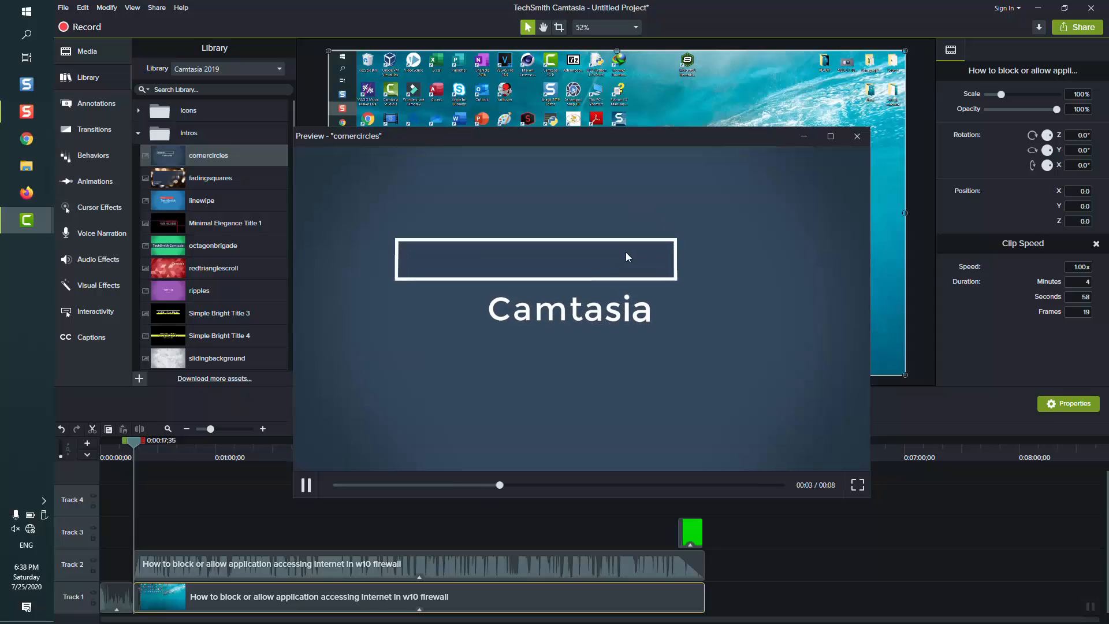
pyautogui.click(856, 138)
# Step: Replace the Excel PDF clip at the start of Track 1 with the cornercircles intro
pyautogui.click(110, 595)
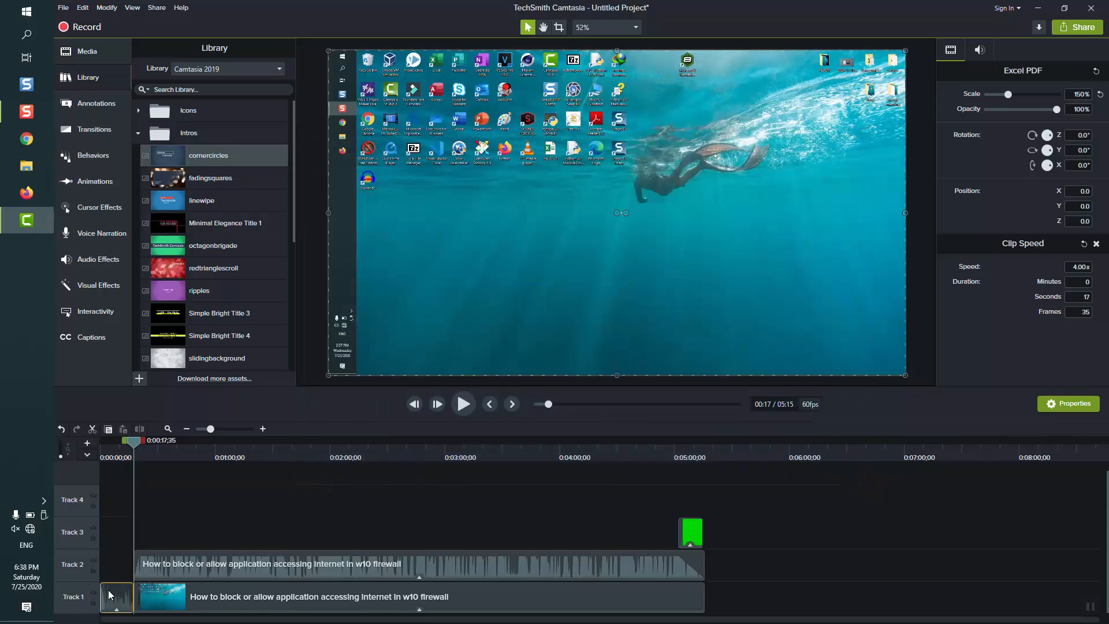
pyautogui.press('Delete')
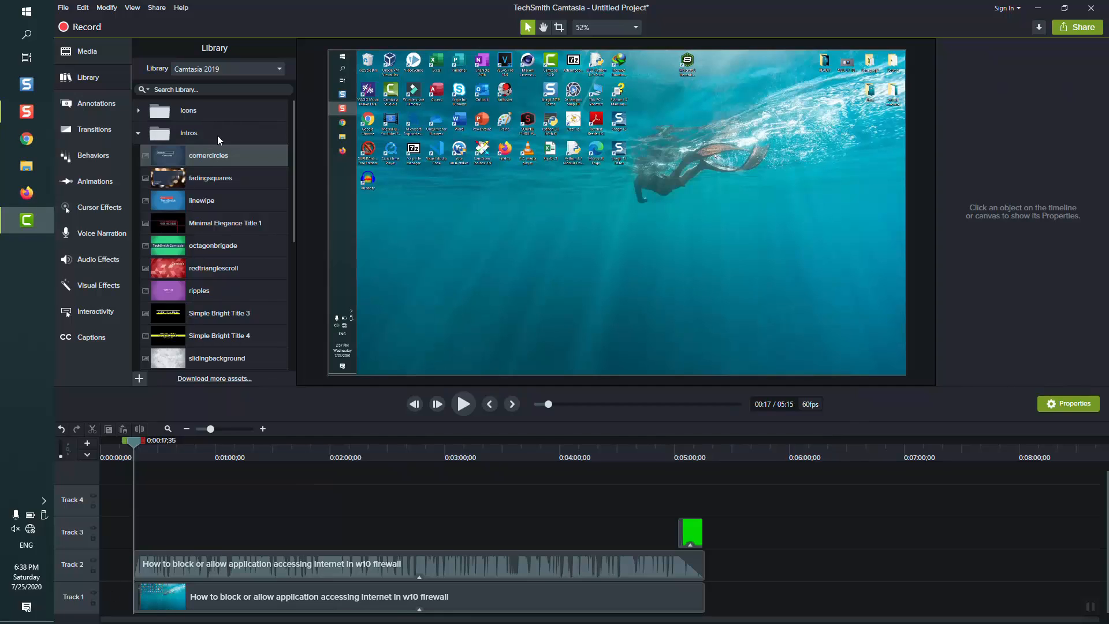
pyautogui.moveTo(159, 191); pyautogui.dragTo(108, 604)
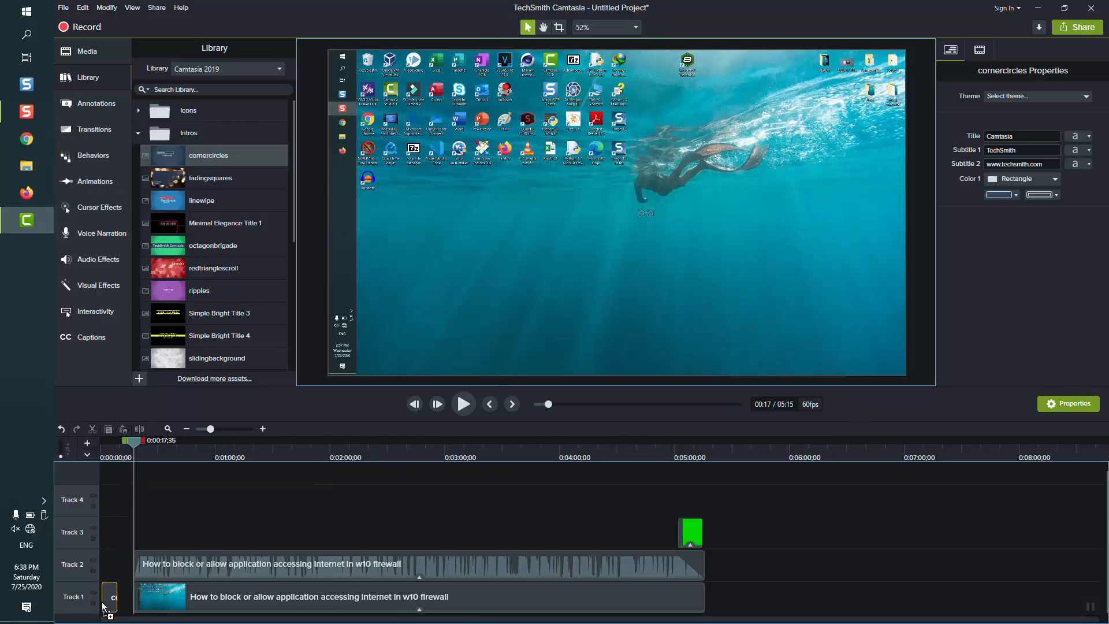
# Step: Shift the firewall video, its separated audio and the YOUTUBE LIKE overlay earlier to close the gap after the intro
pyautogui.click(146, 601)
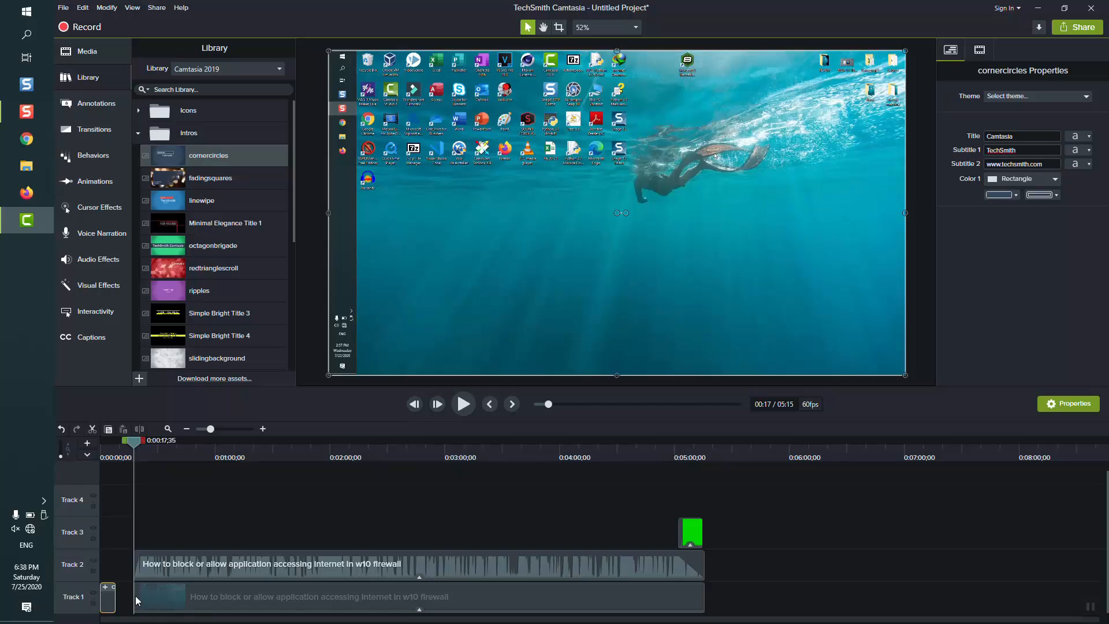
pyautogui.moveTo(252, 568)
pyautogui.mouseDown()
pyautogui.moveTo(217, 566)
pyautogui.moveTo(233, 566)
pyautogui.mouseUp()
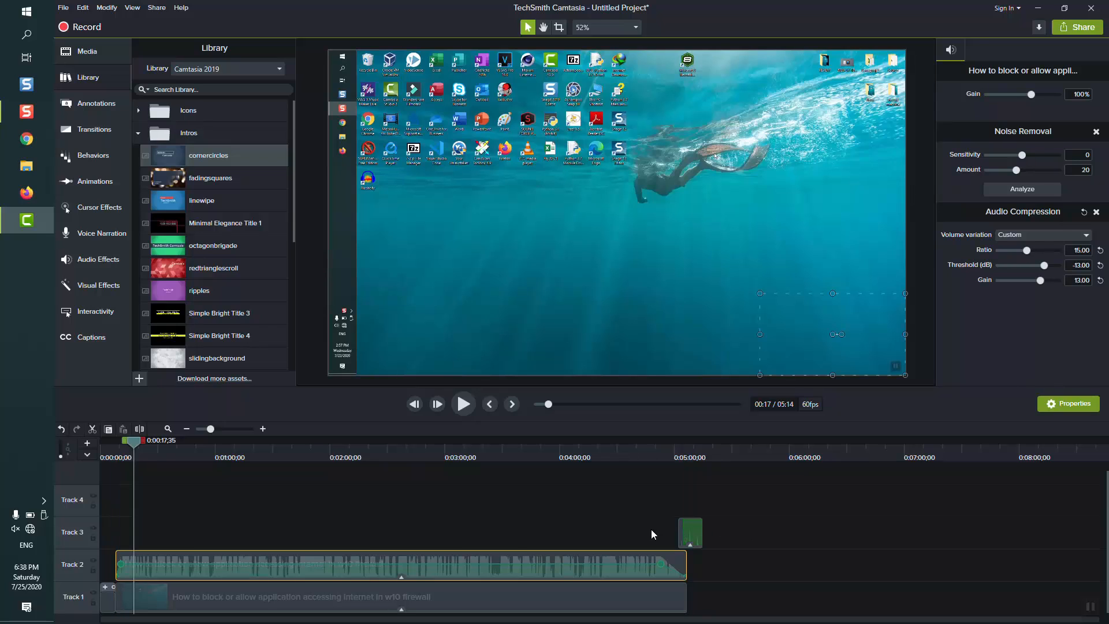
pyautogui.moveTo(683, 535)
pyautogui.mouseDown()
pyautogui.moveTo(653, 534)
pyautogui.moveTo(667, 537)
pyautogui.mouseUp()
# Step: Select the cornercircles intro, inspect its editable title text, and play the intro from the timeline start
pyautogui.click(107, 602)
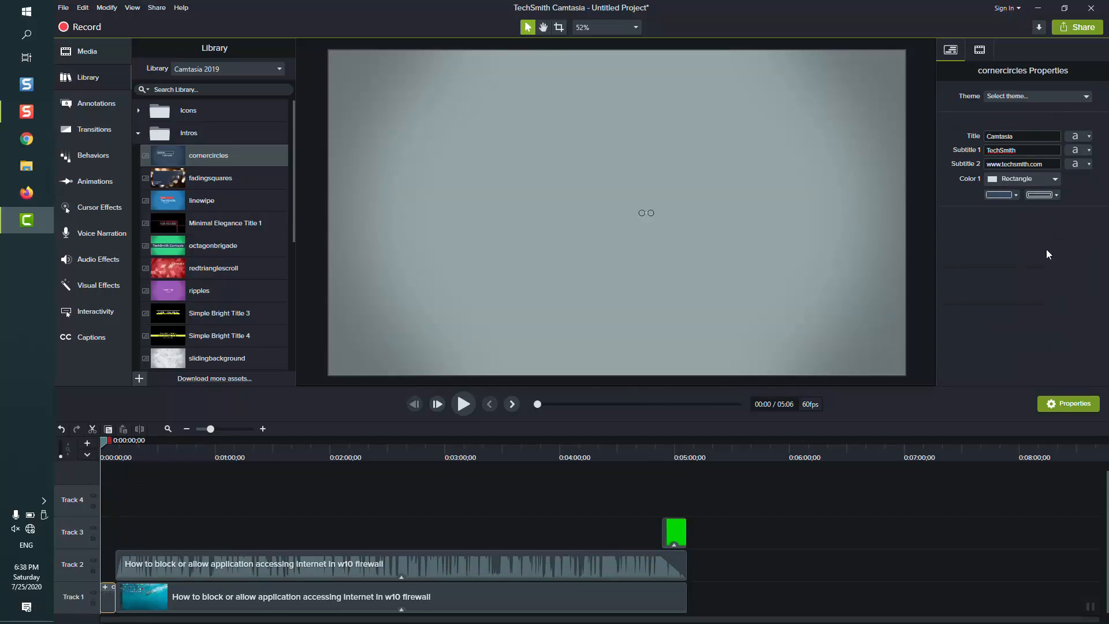
pyautogui.click(1019, 137)
pyautogui.click(462, 404)
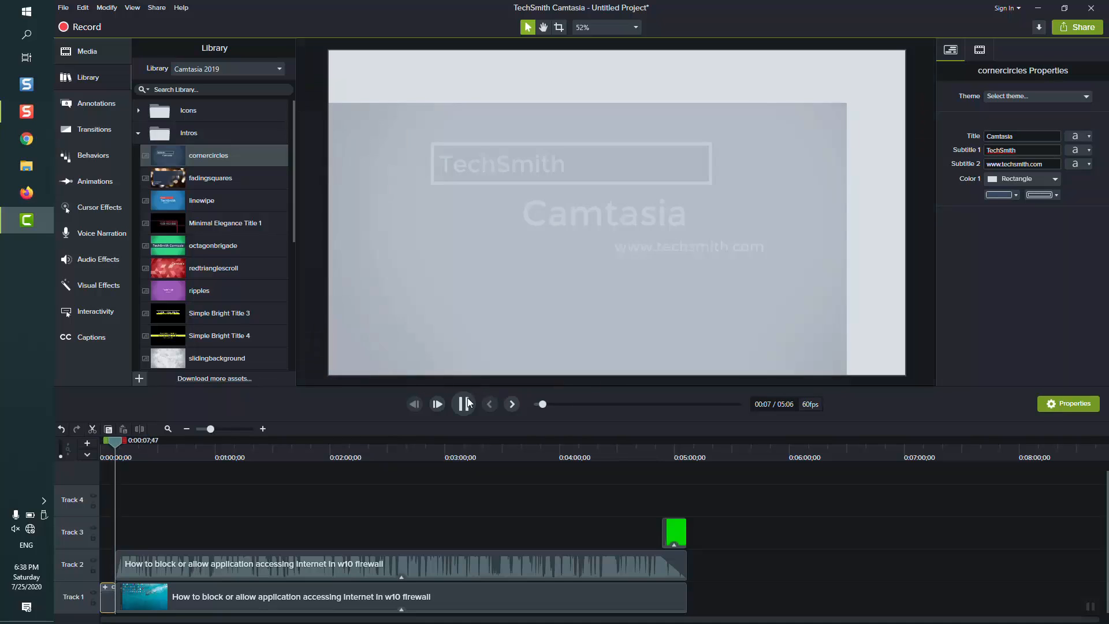
pyautogui.click(536, 404)
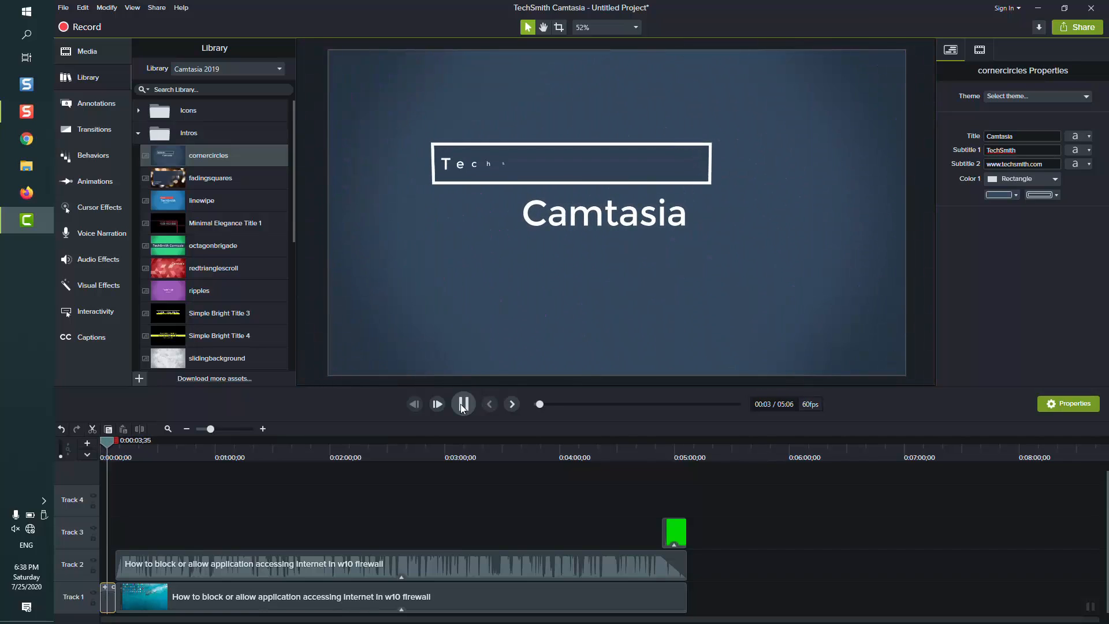
pyautogui.click(462, 406)
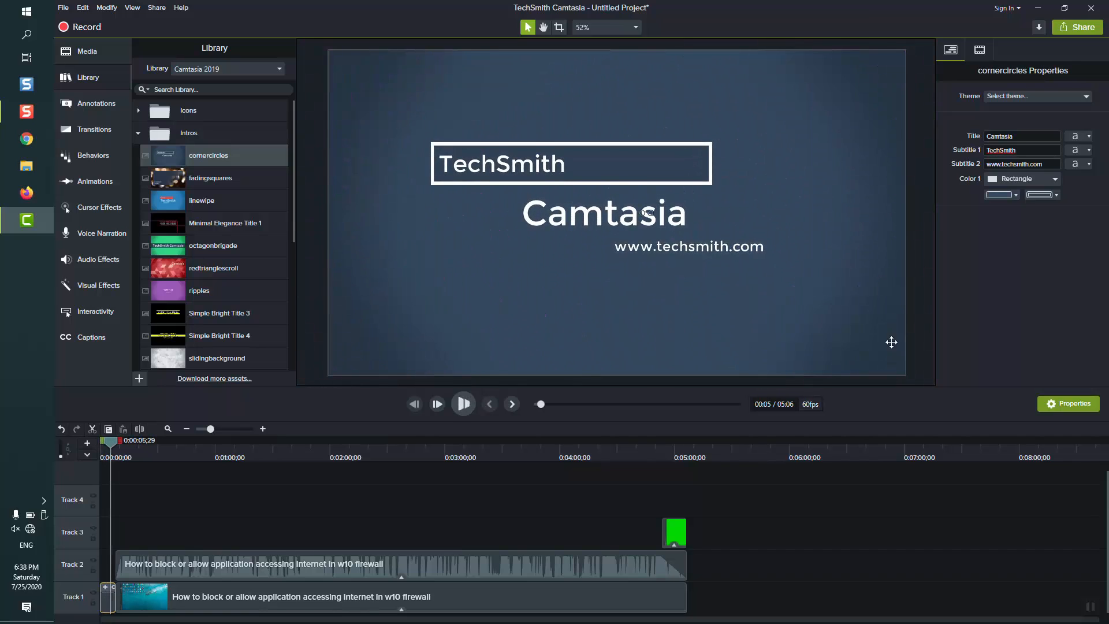
pyautogui.click(1032, 137)
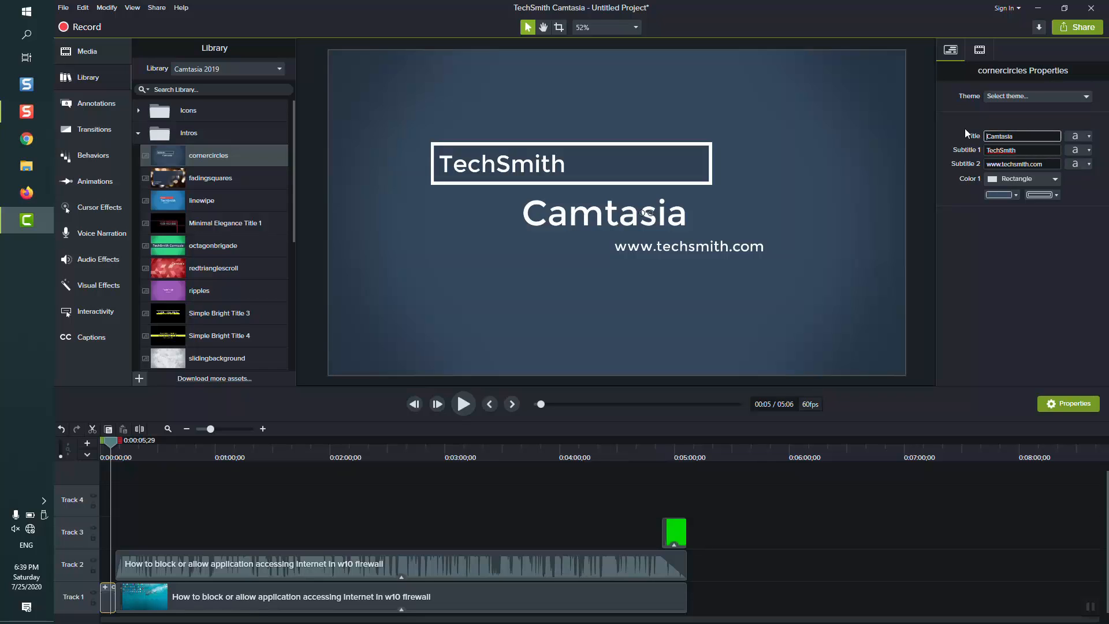
pyautogui.hotkey('ctrl', 'a')
pyautogui.write('IT-FOX')
pyautogui.press('Tab')
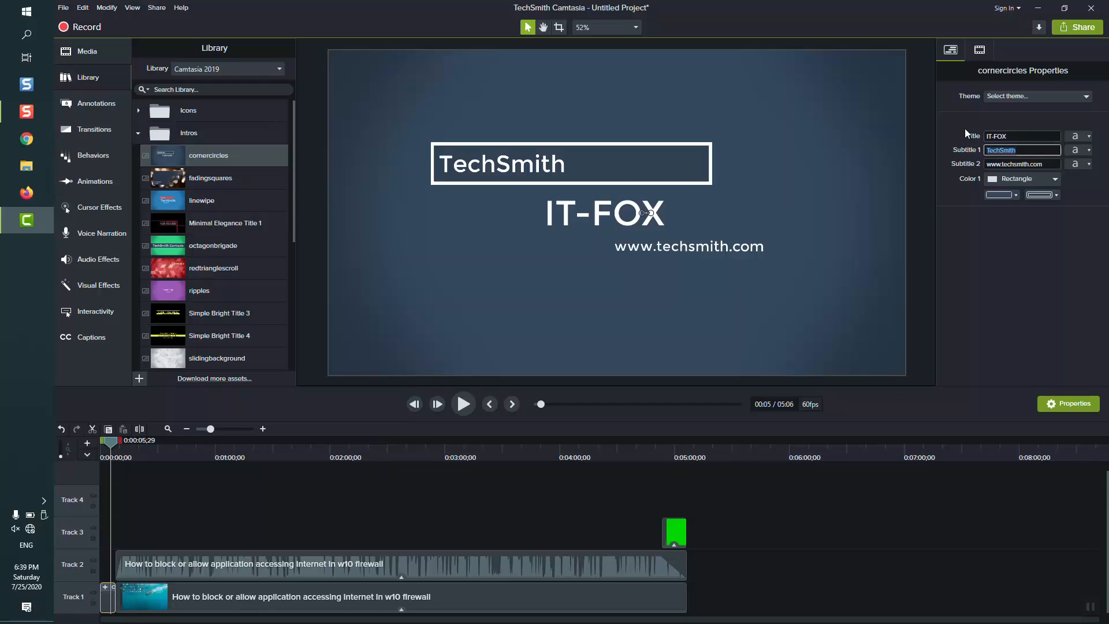
pyautogui.write('IT-HELP')
pyautogui.press('Tab')
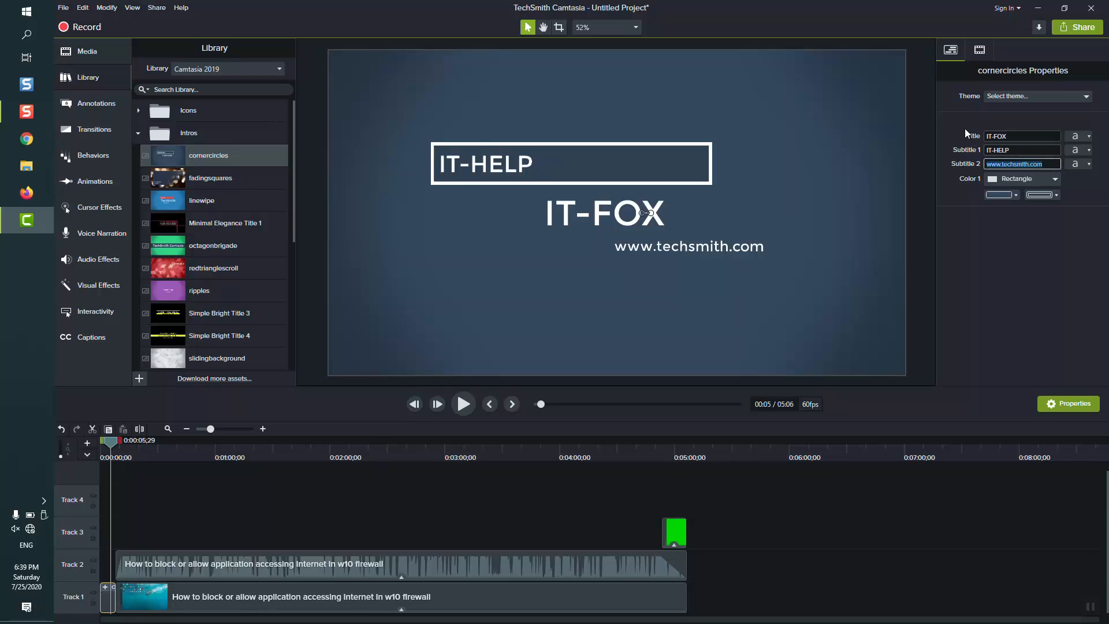
pyautogui.write('www.IT-FOX.mirabel.c')
# Step: Set the intro rectangle's fill color to pink #C0346F and its outline color to blue #1C82EA
pyautogui.click(1011, 191)
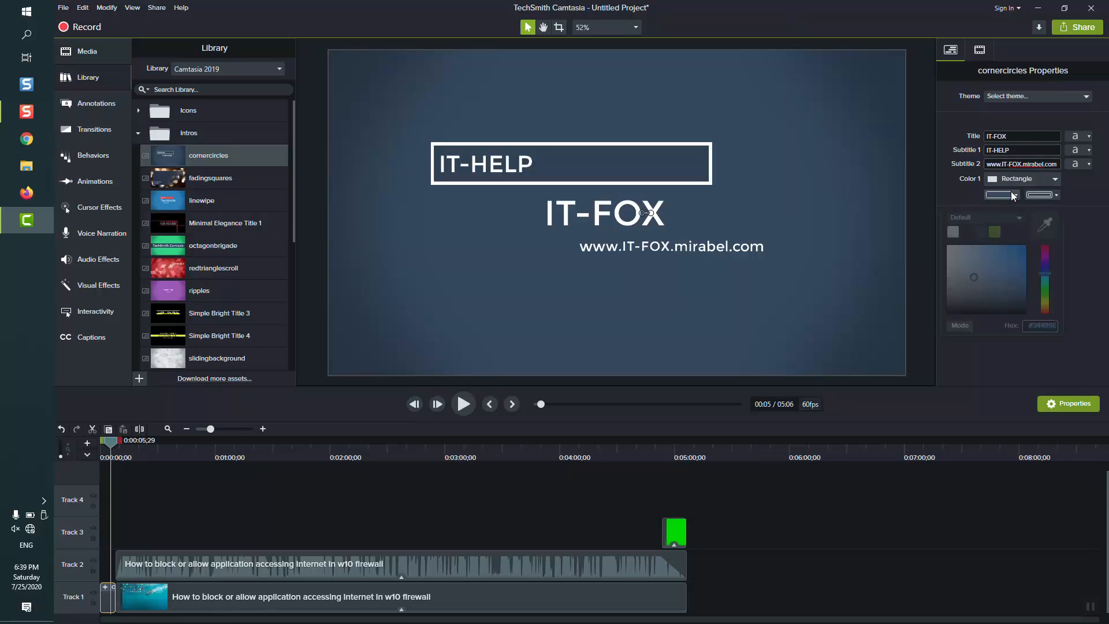
pyautogui.click(1046, 251)
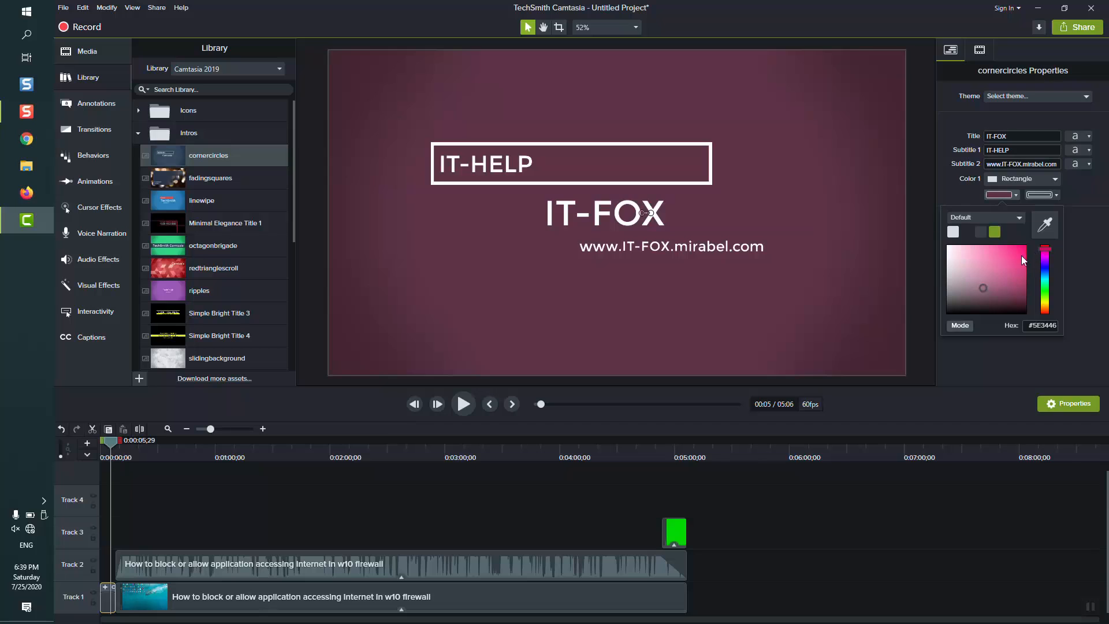
pyautogui.moveTo(1021, 256); pyautogui.dragTo(1004, 261)
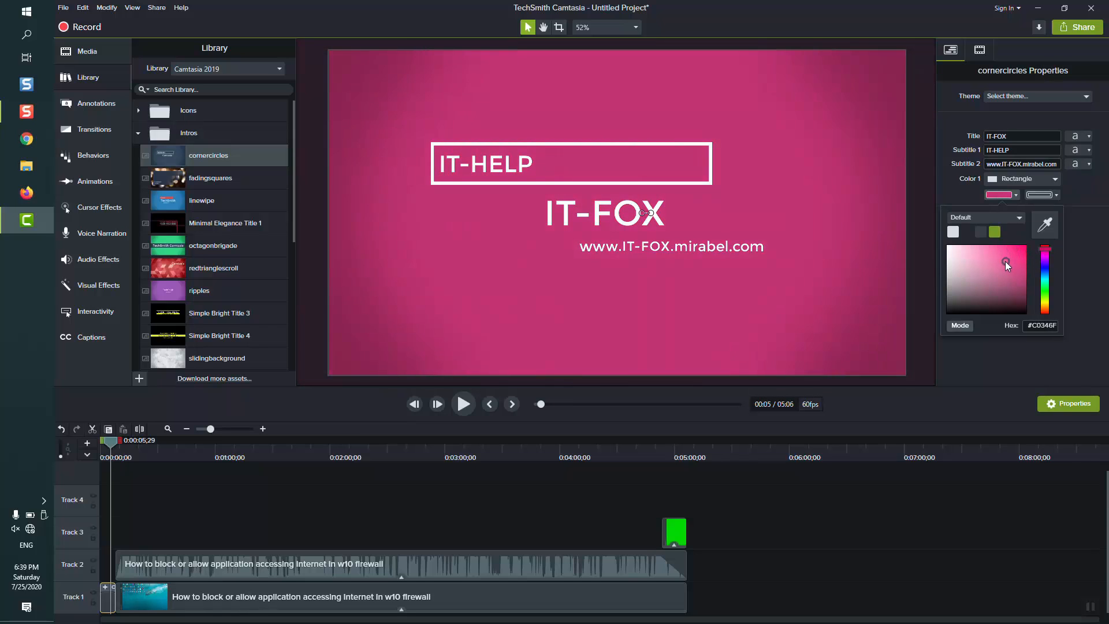
pyautogui.click(1049, 196)
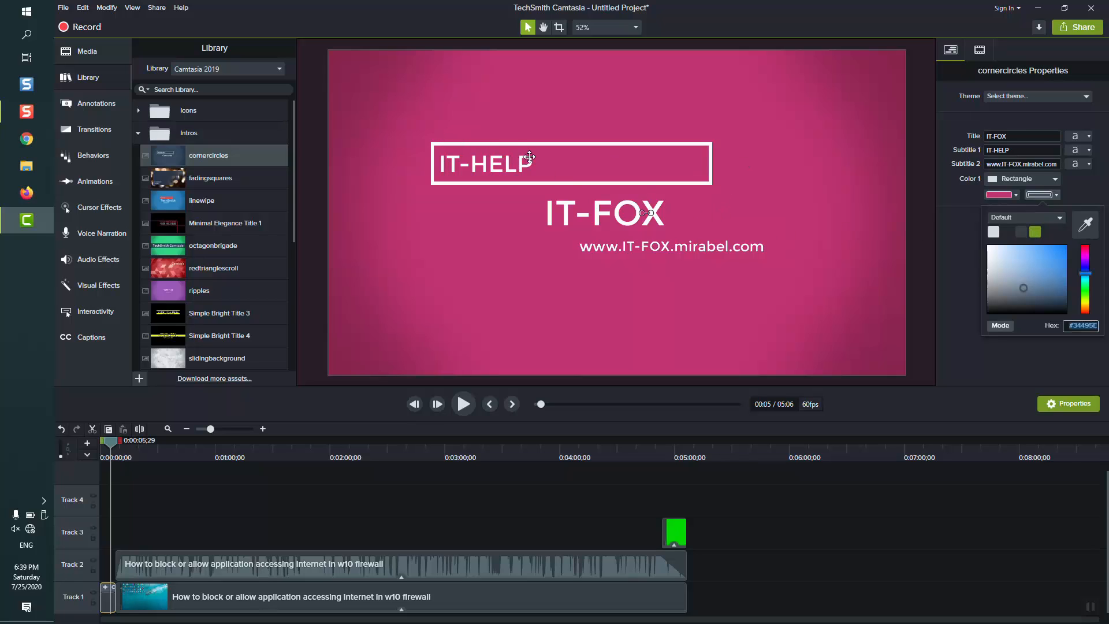
pyautogui.click(1058, 250)
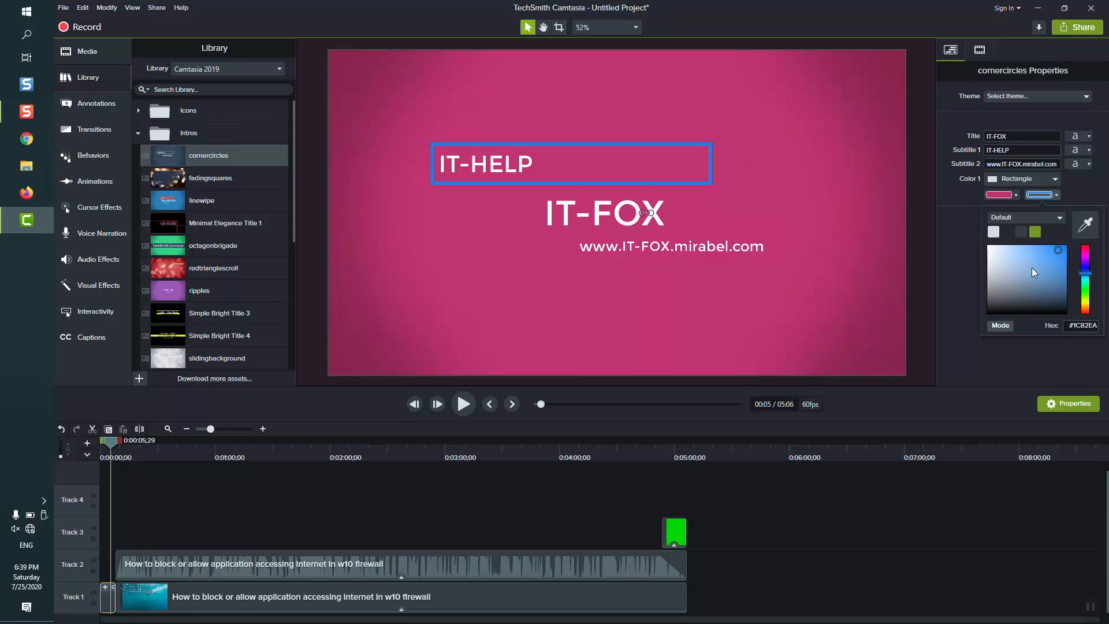
pyautogui.click(975, 355)
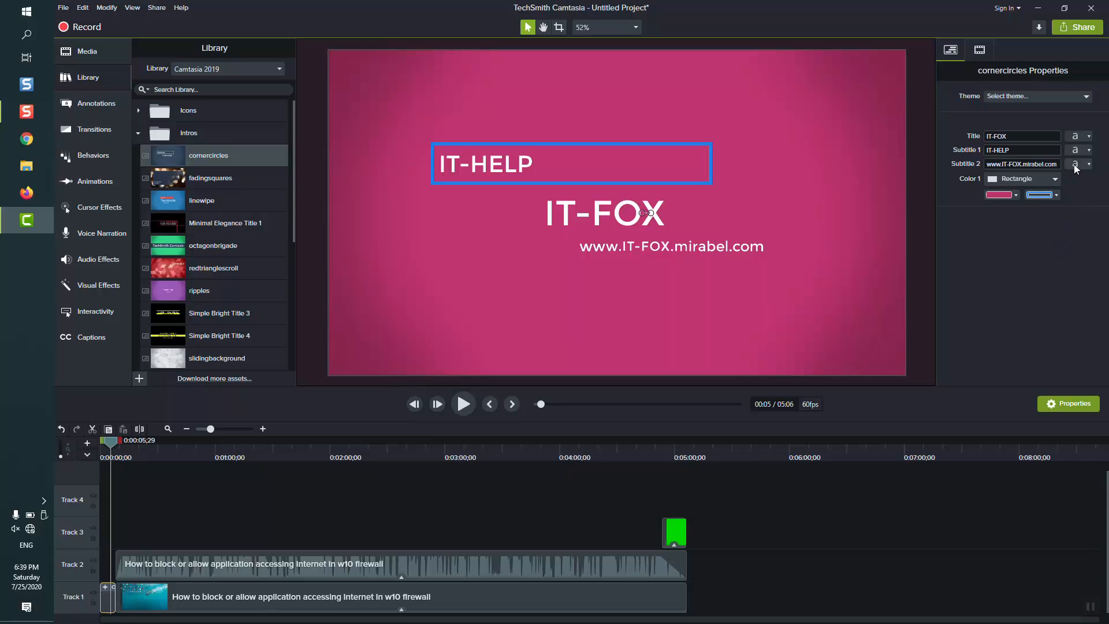
# Step: Change the font color of the intro's IT-FOX title to the dark grey default swatch
pyautogui.click(1077, 136)
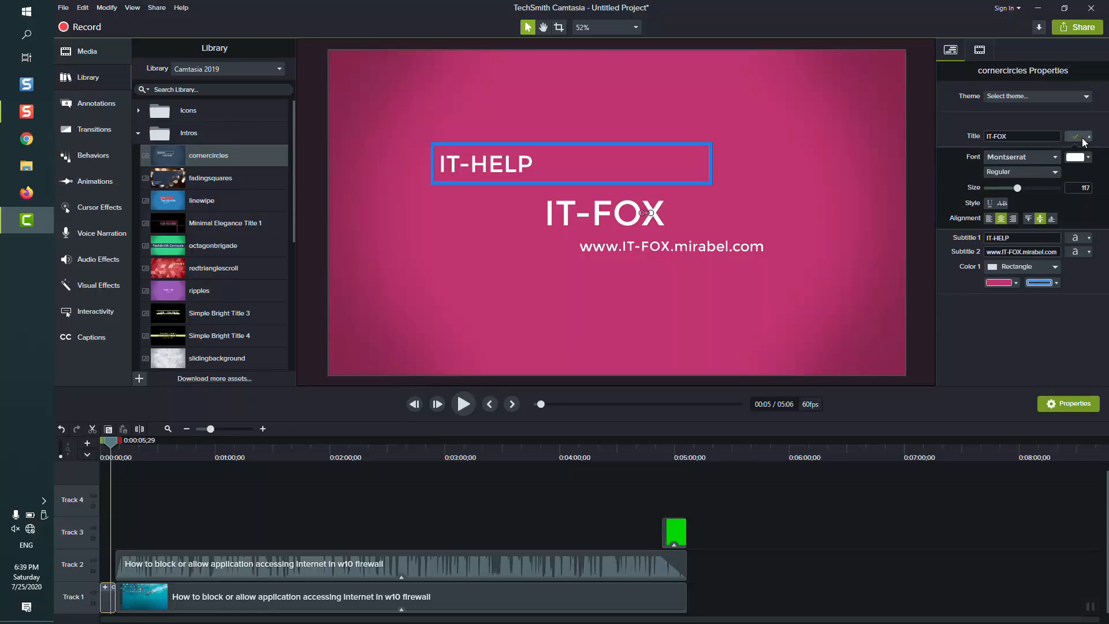
pyautogui.click(1081, 137)
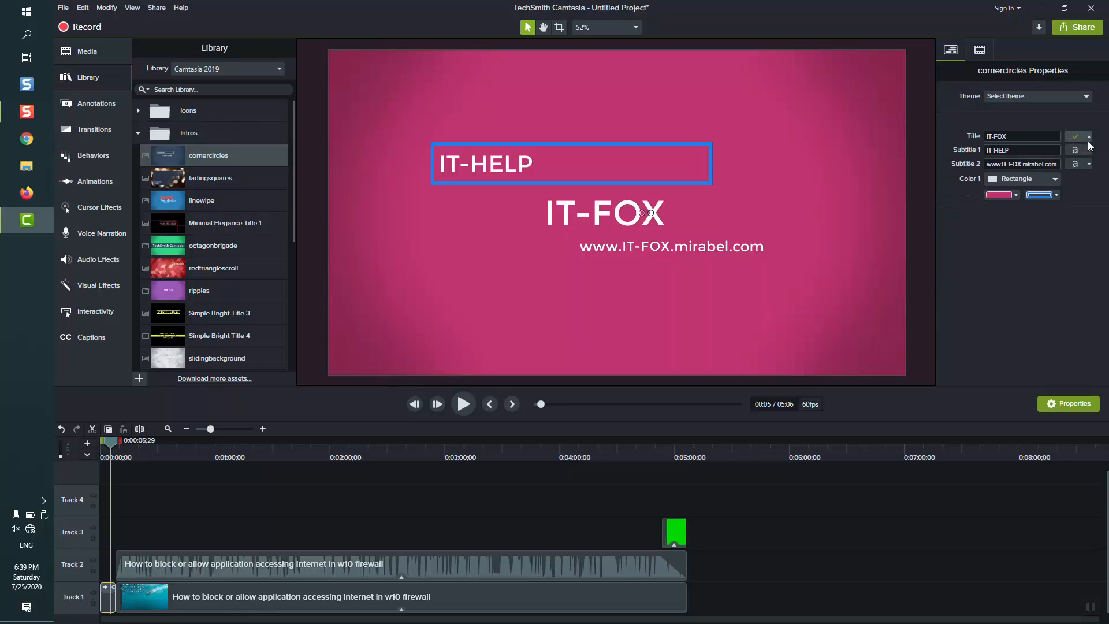
pyautogui.click(1088, 141)
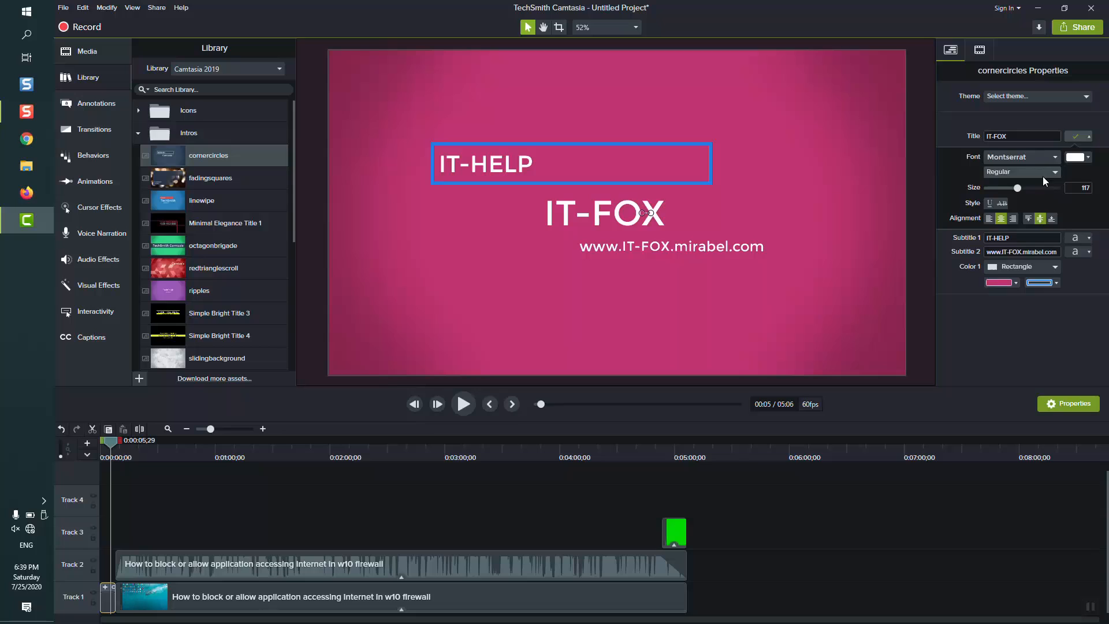
pyautogui.click(1075, 157)
pyautogui.click(1007, 193)
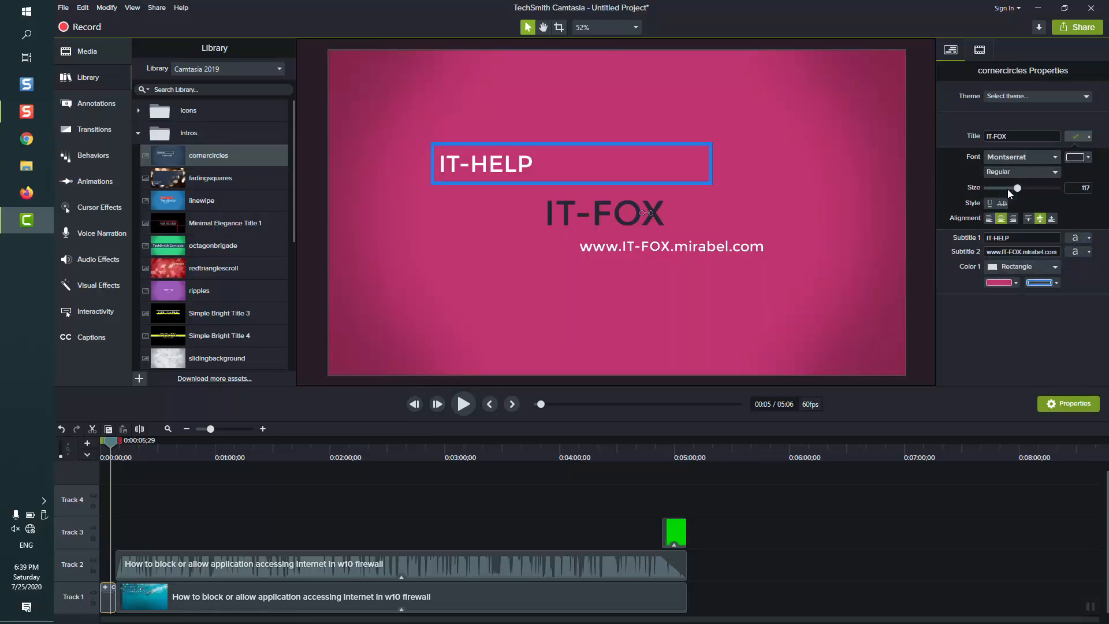
pyautogui.click(1089, 136)
# Step: Change the font color of the intro's IT-HELP subtitle to the same dark grey swatch
pyautogui.click(1088, 152)
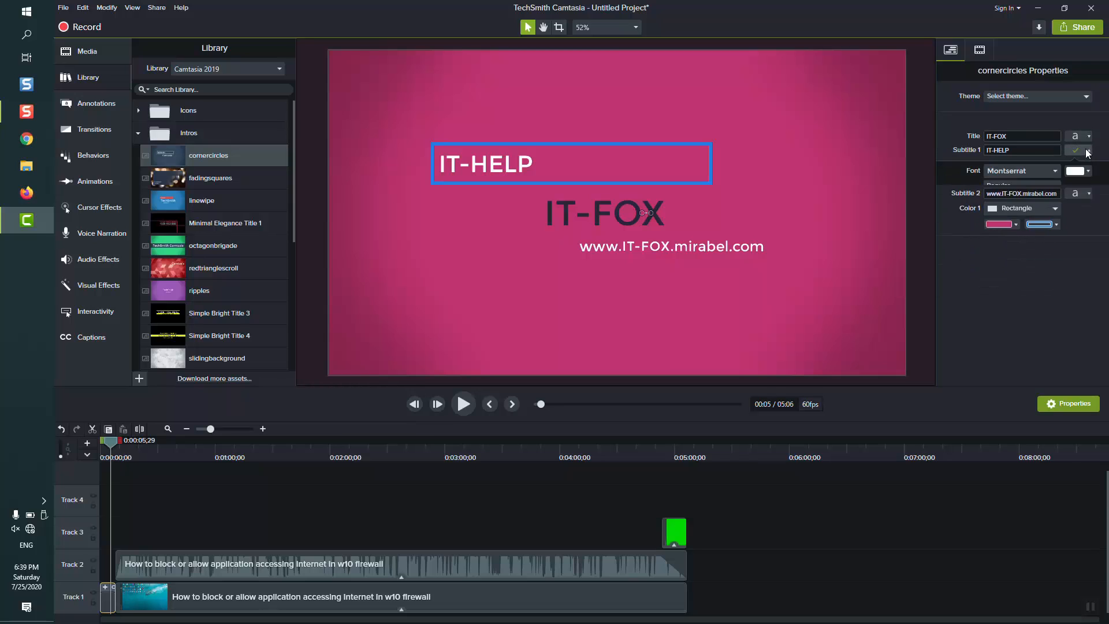
pyautogui.click(1086, 172)
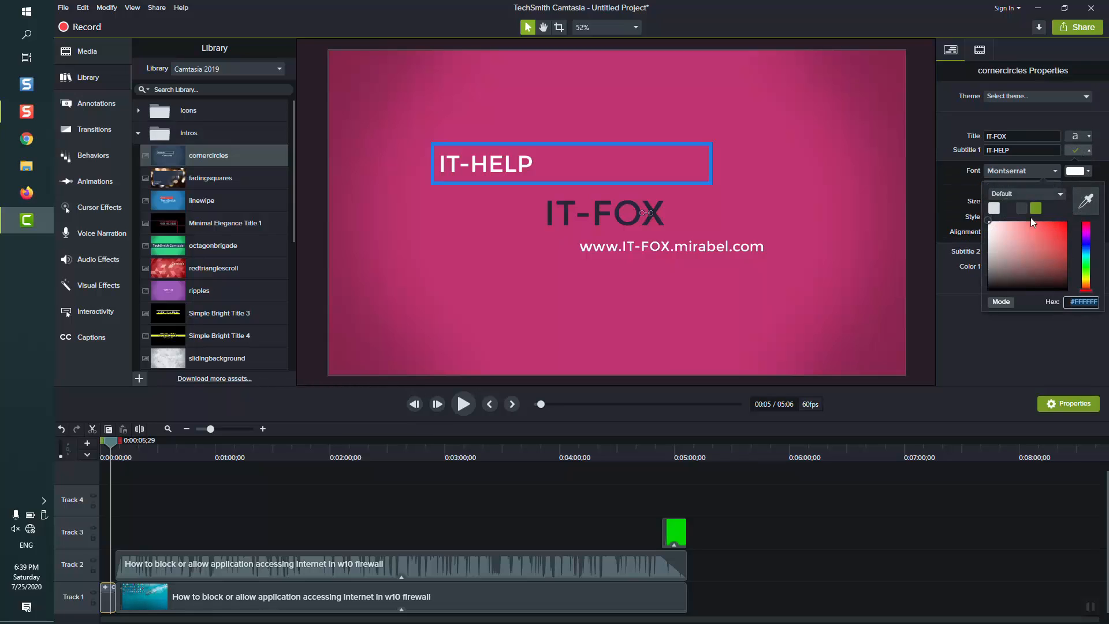
pyautogui.click(1020, 208)
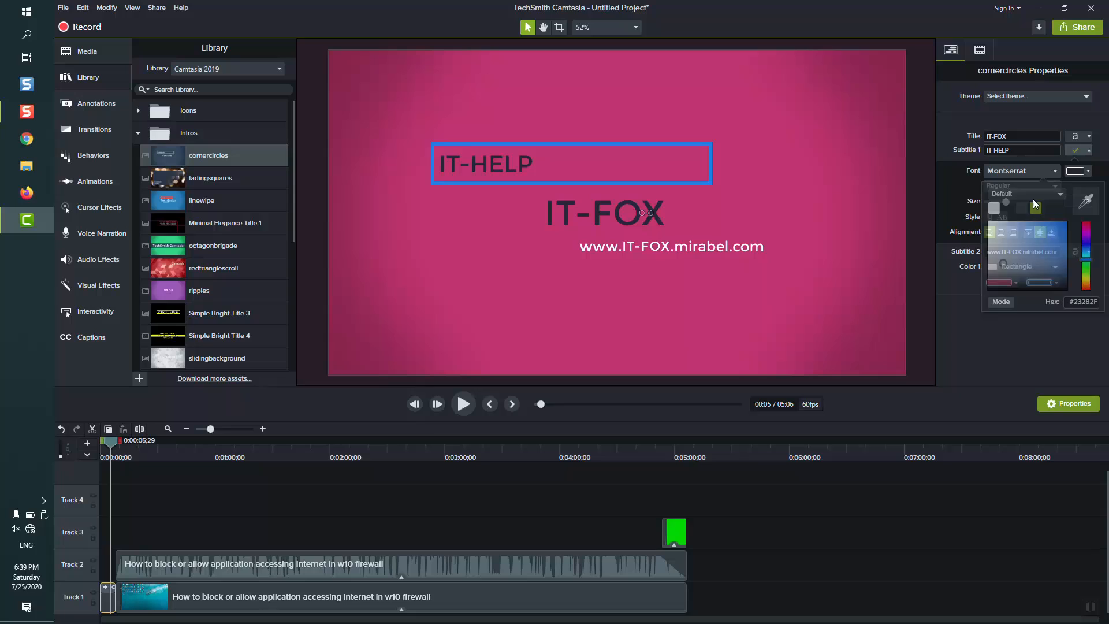
pyautogui.click(1089, 171)
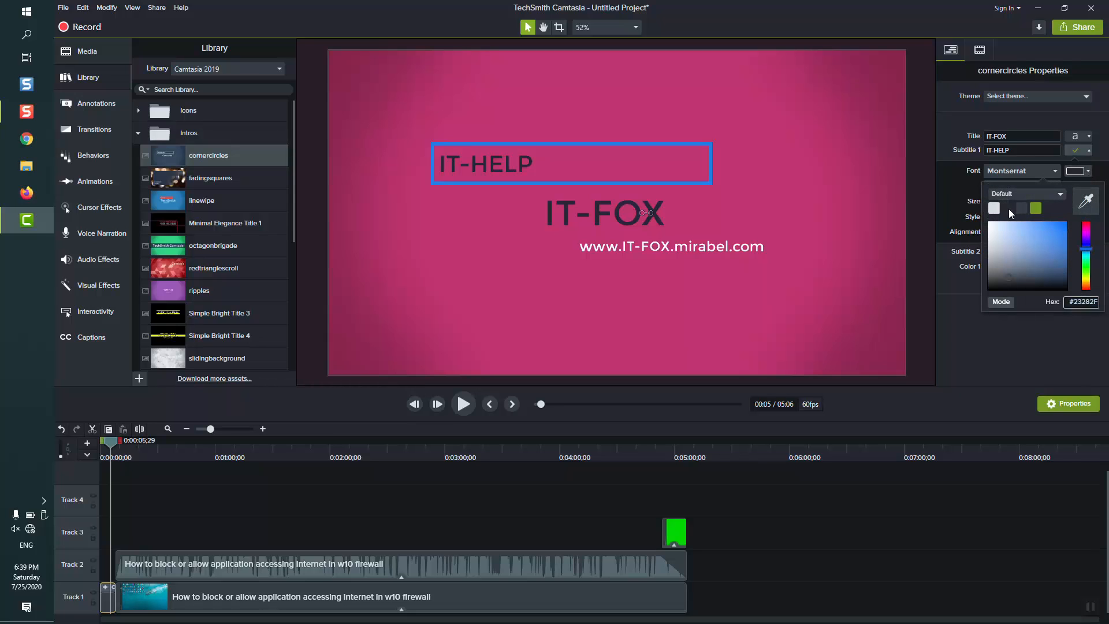
pyautogui.click(1087, 171)
pyautogui.click(1089, 172)
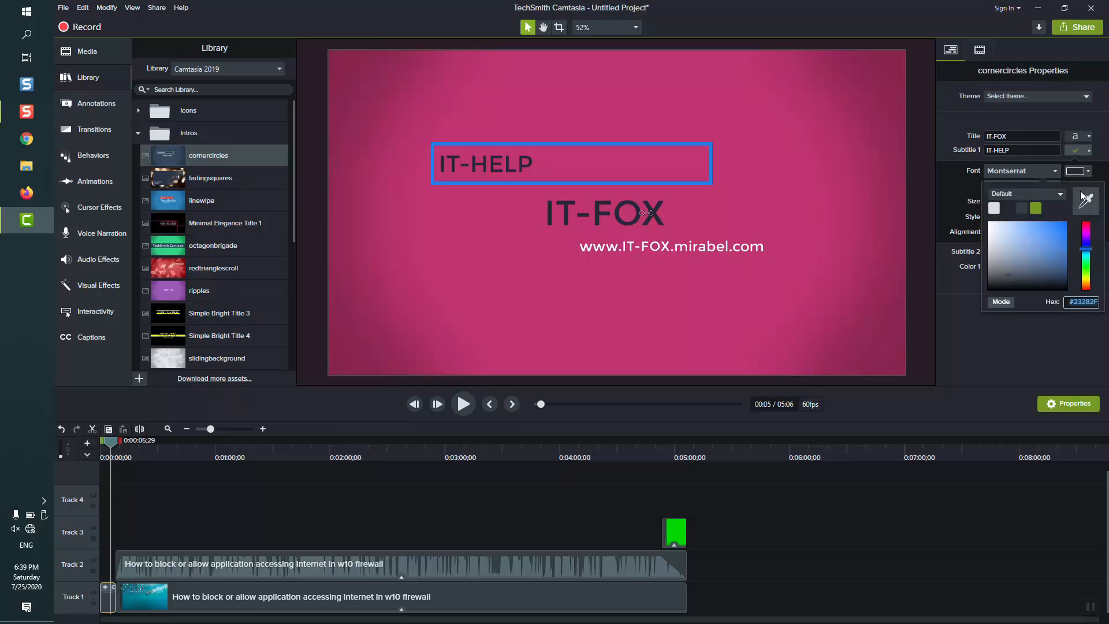
# Step: Change the website subtitle's font color to the dark grey swatch and collapse the intro's font settings
pyautogui.click(1075, 252)
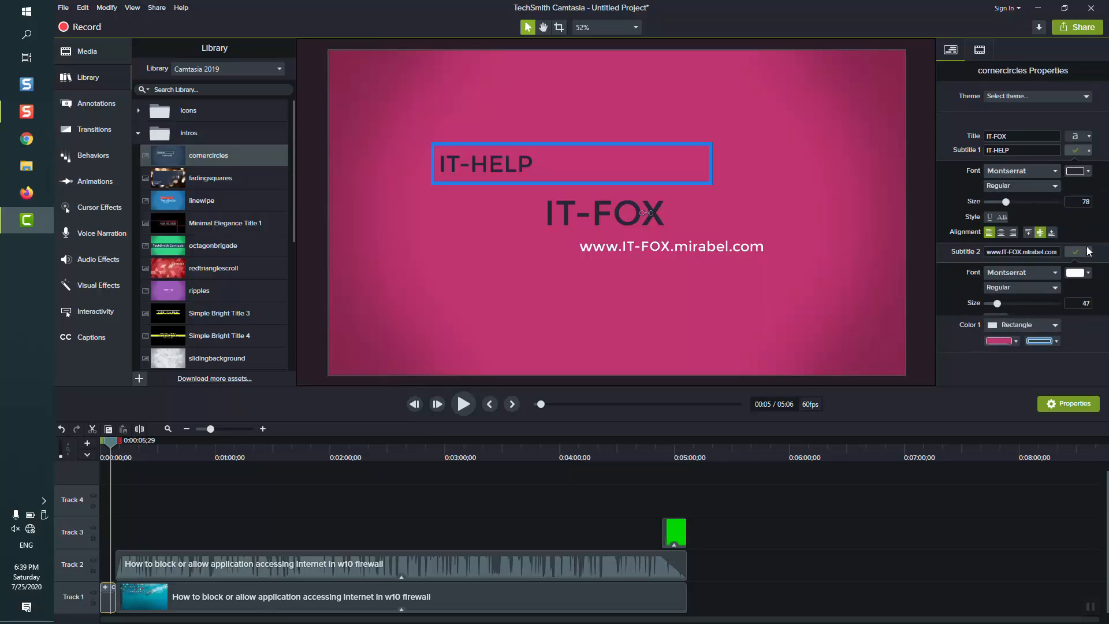
pyautogui.click(1077, 272)
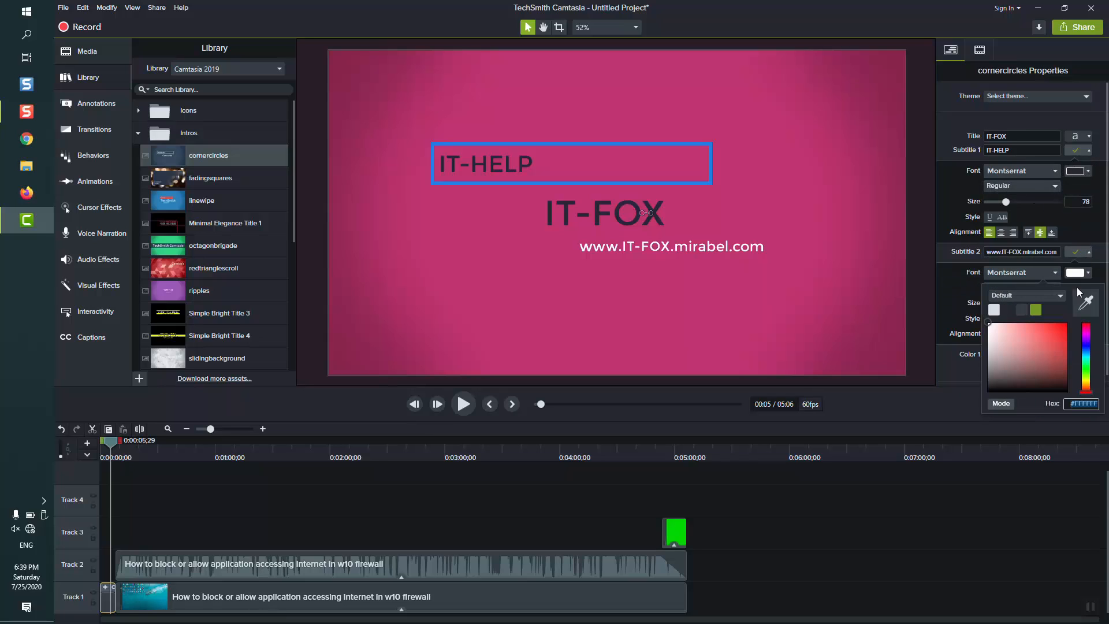
pyautogui.click(1017, 325)
pyautogui.click(1075, 252)
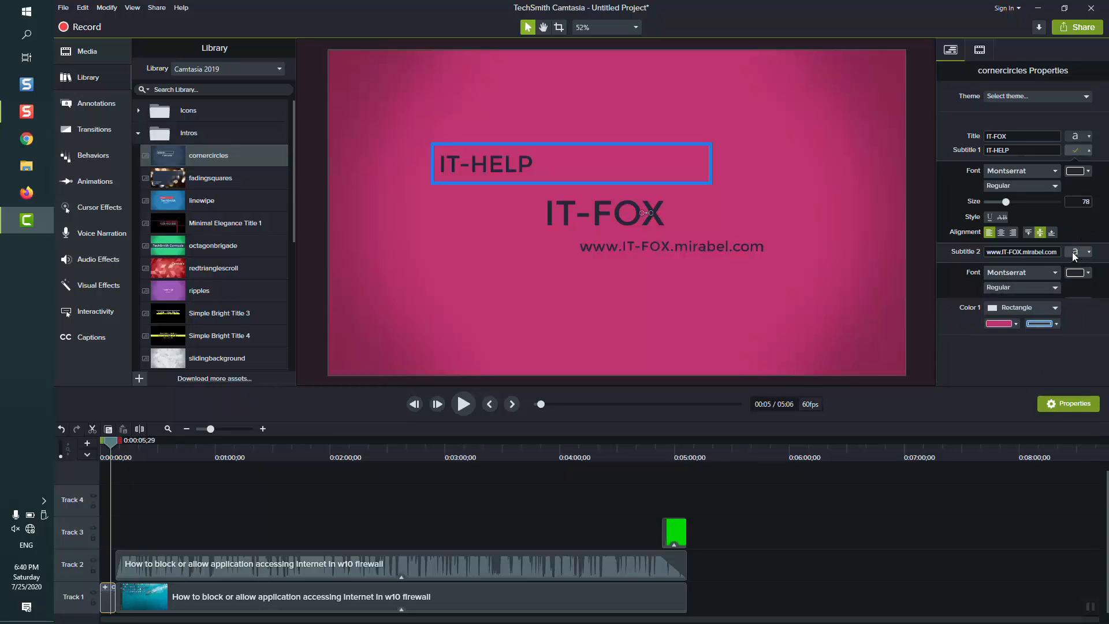
pyautogui.click(1075, 172)
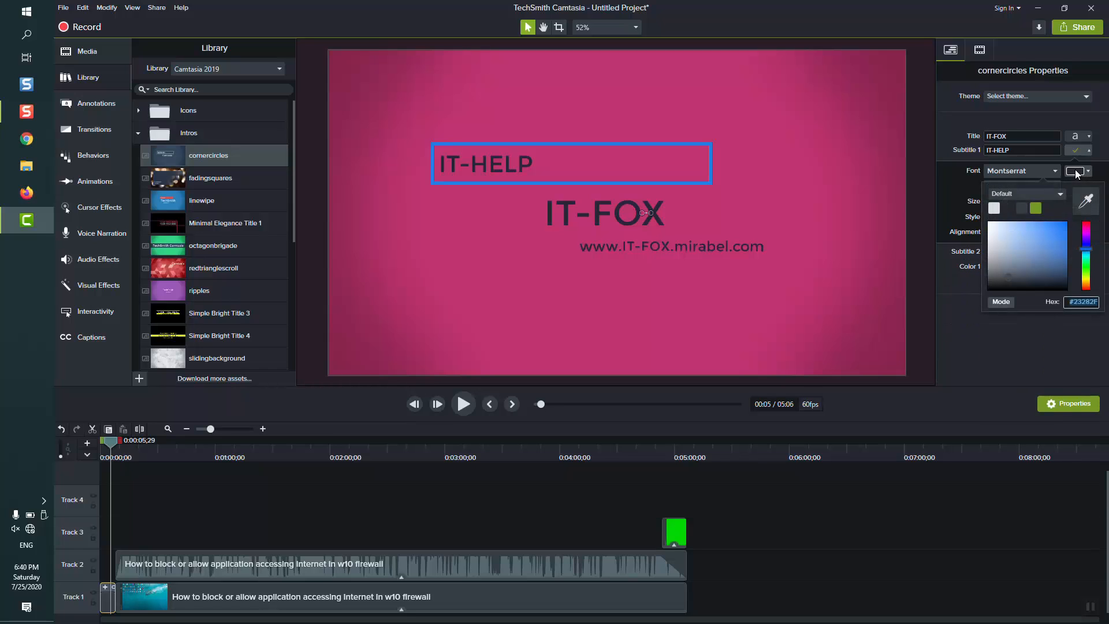
pyautogui.click(1074, 151)
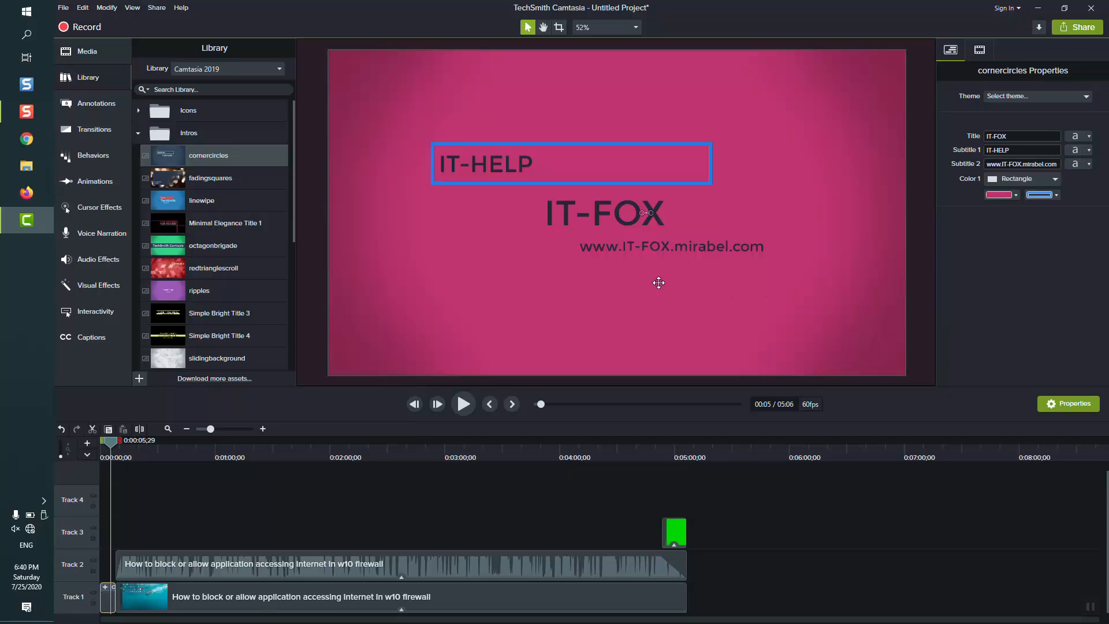
# Step: Preview Simple Bright Outro 3 from the Outros folder of the library
pyautogui.click(138, 132)
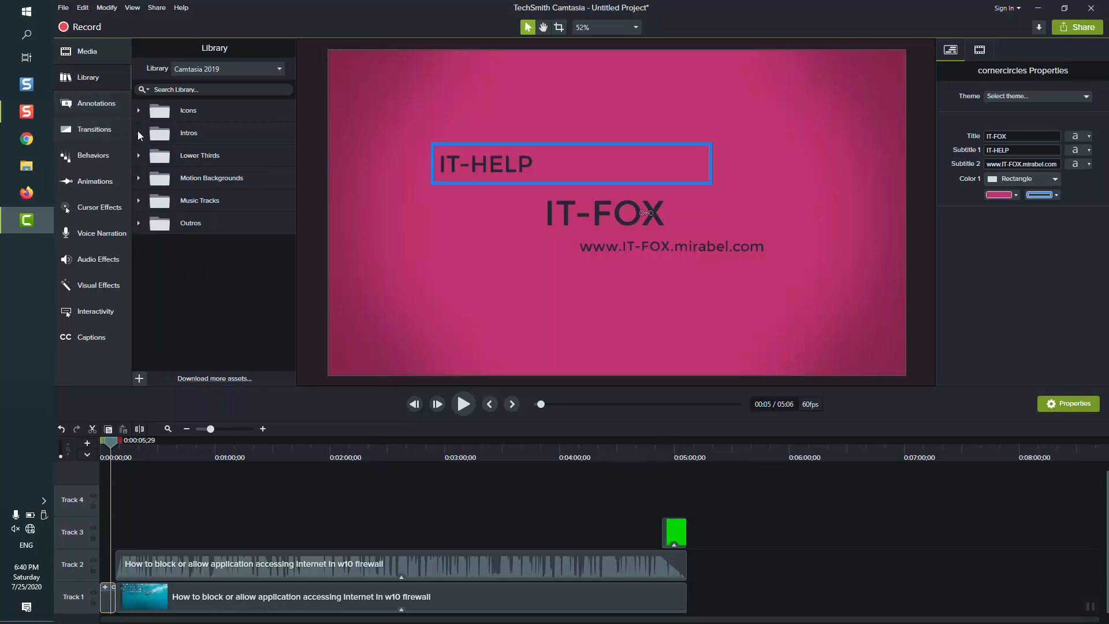
pyautogui.click(139, 225)
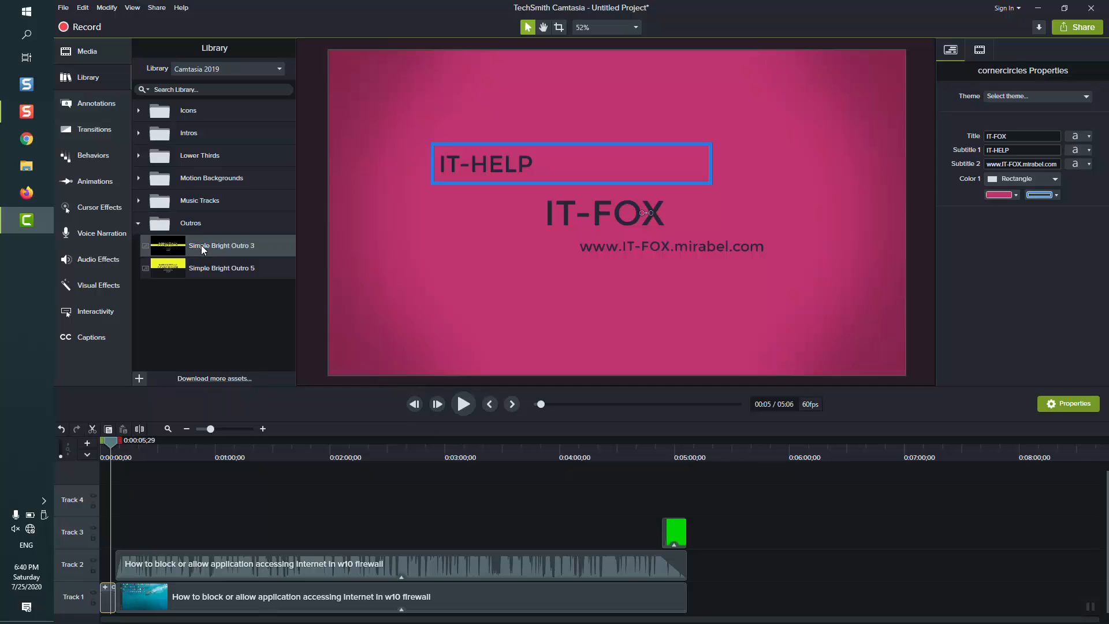
pyautogui.moveTo(167, 246); pyautogui.dragTo(216, 248)
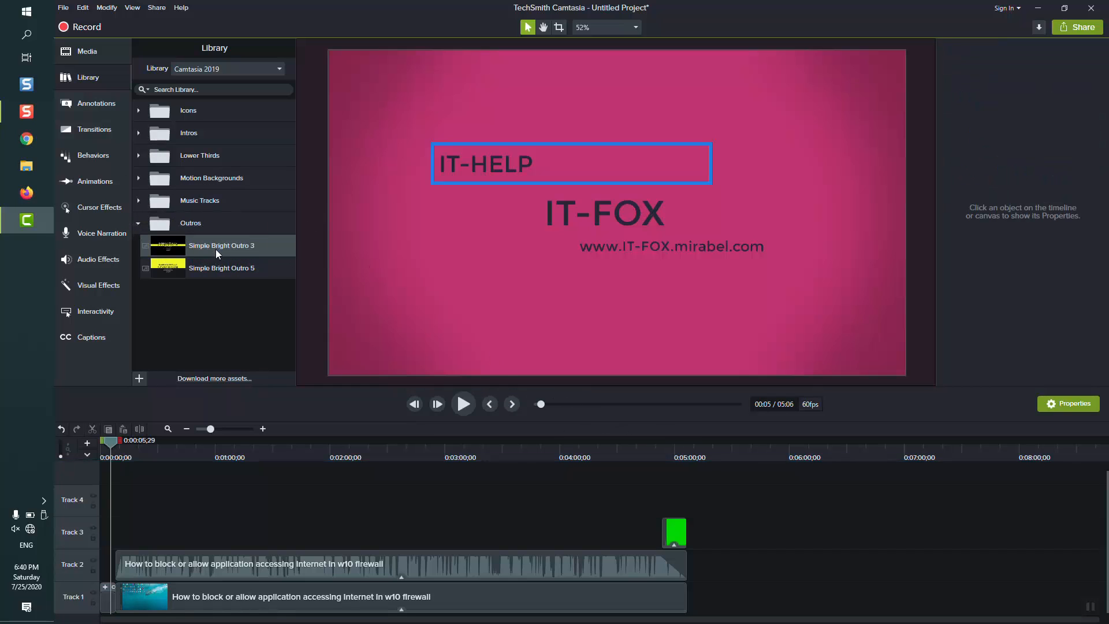
pyautogui.doubleClick(216, 245)
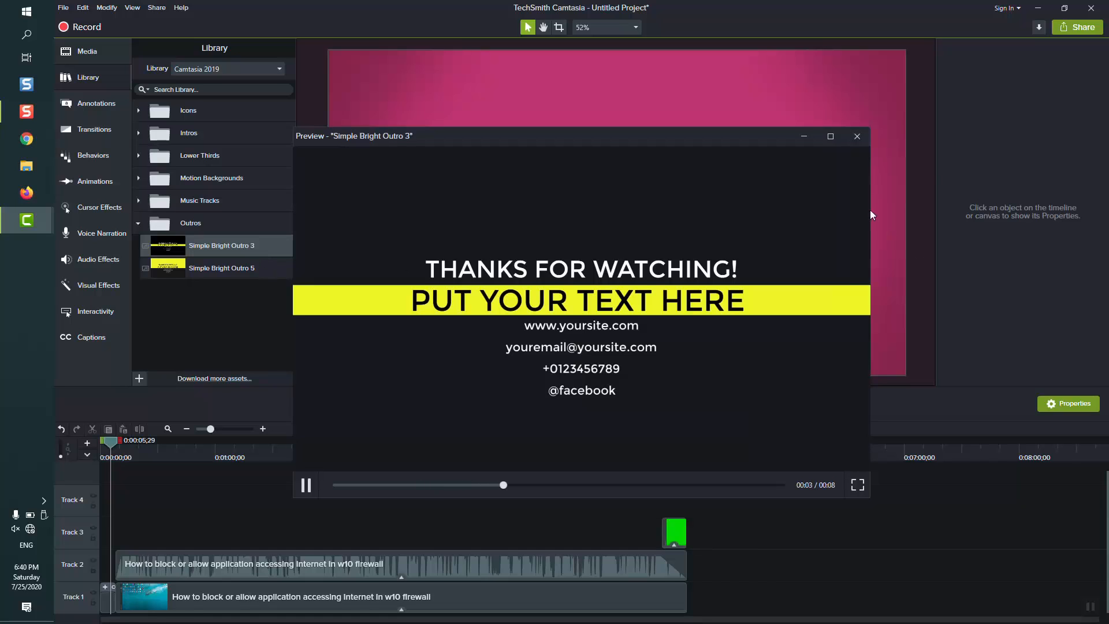
pyautogui.click(857, 136)
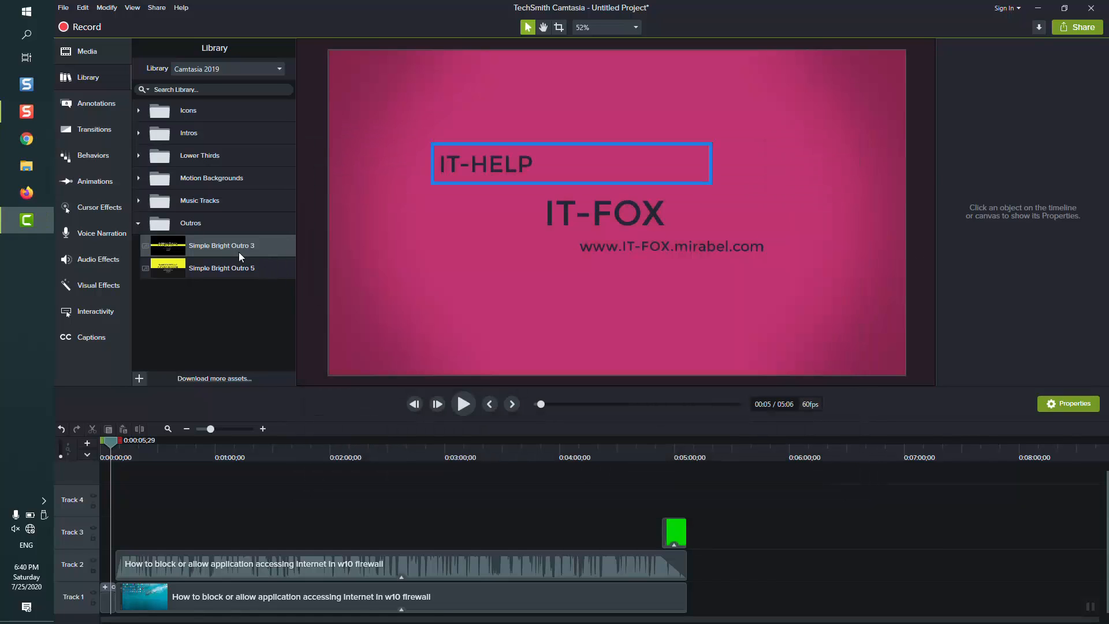
# Step: Add Simple Bright Outro 3 to Track 1 directly after the firewall video and play its opening
pyautogui.moveTo(238, 252); pyautogui.dragTo(699, 607)
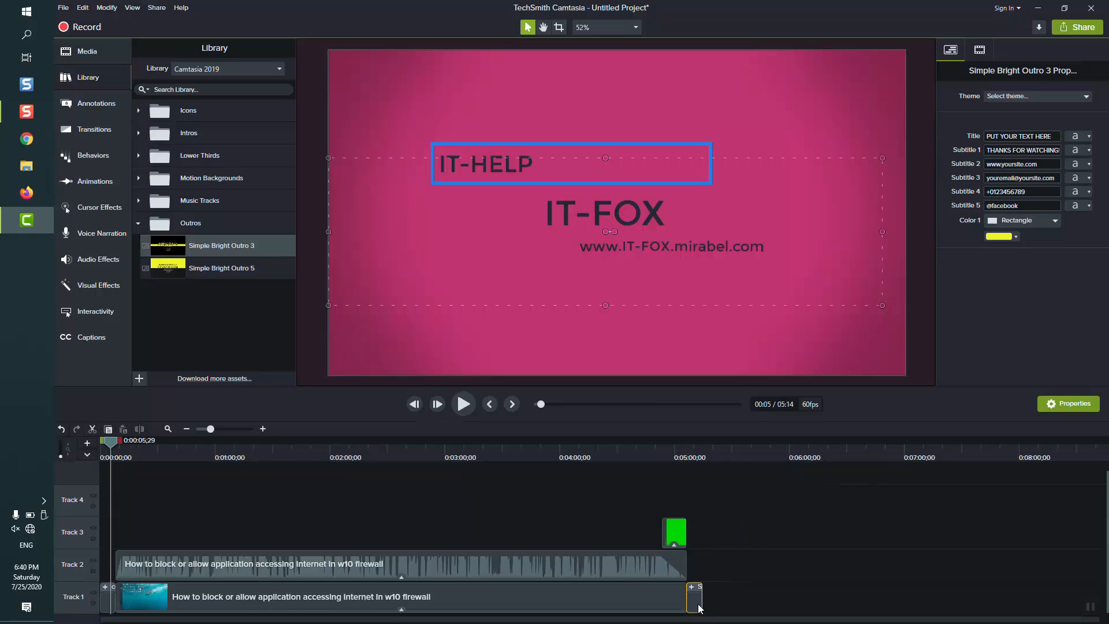
pyautogui.click(698, 607)
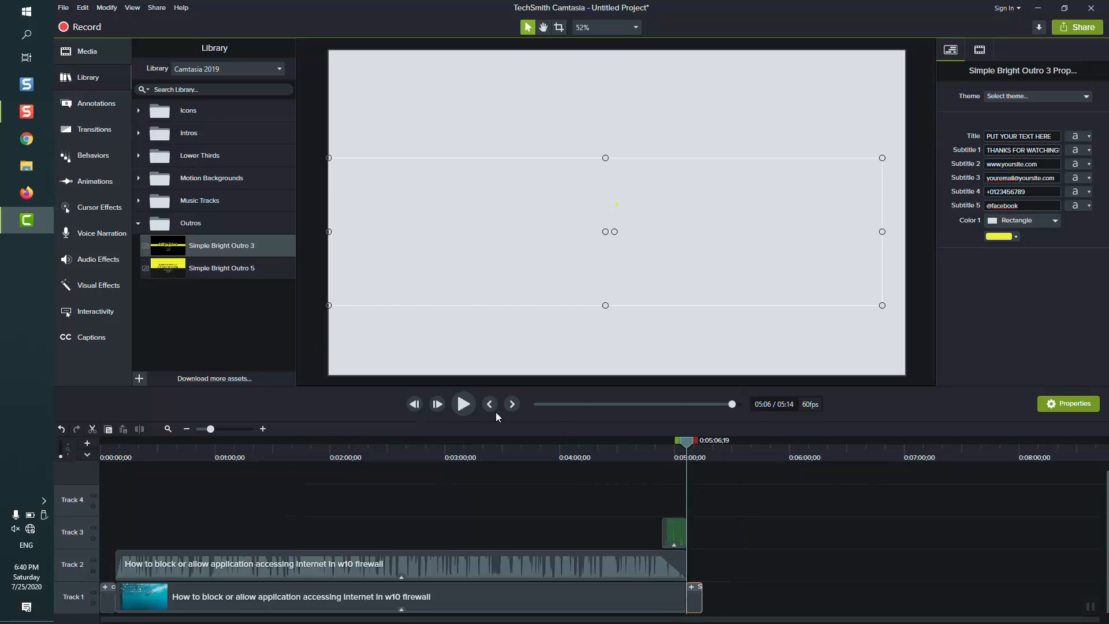
pyautogui.click(465, 401)
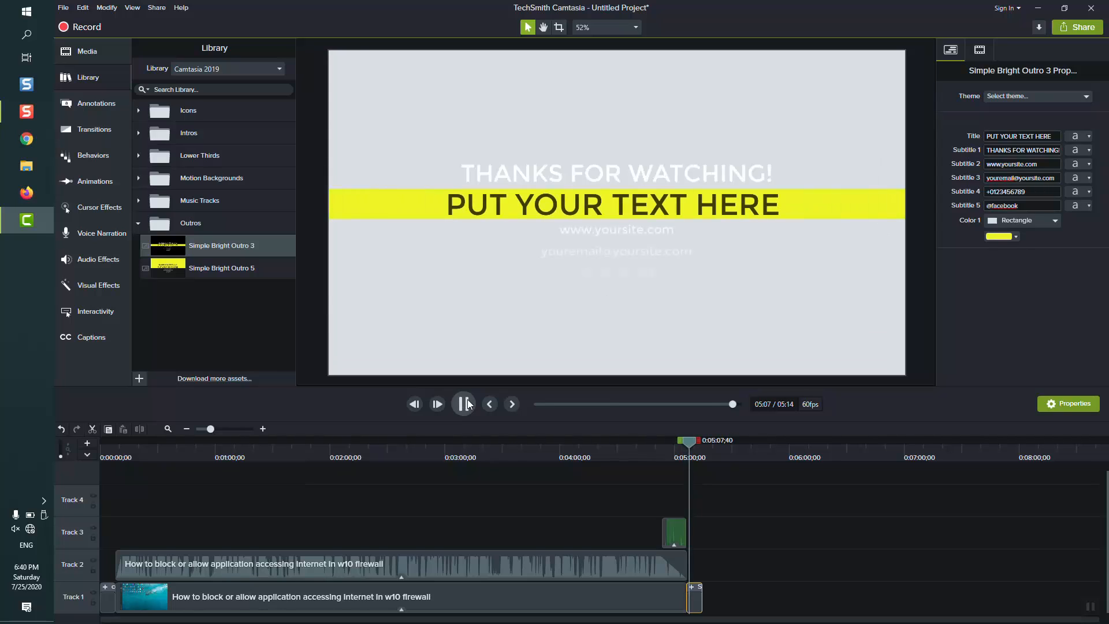
pyautogui.press('space')
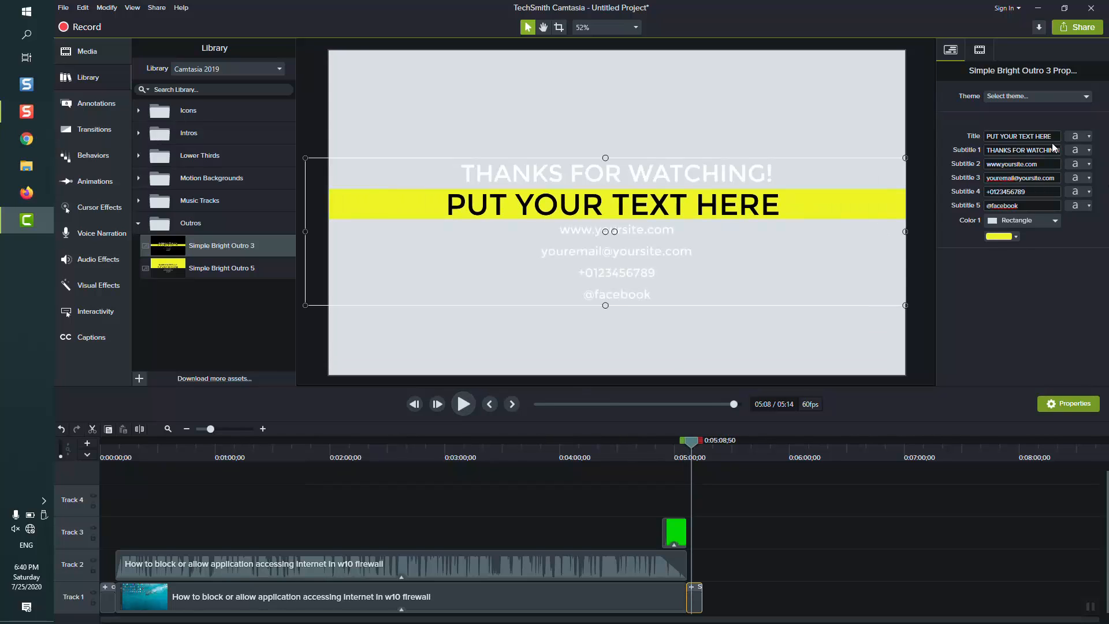
# Step: Replace the outro's Title and Subtitle 1 text with "Hello"
pyautogui.click(1029, 139)
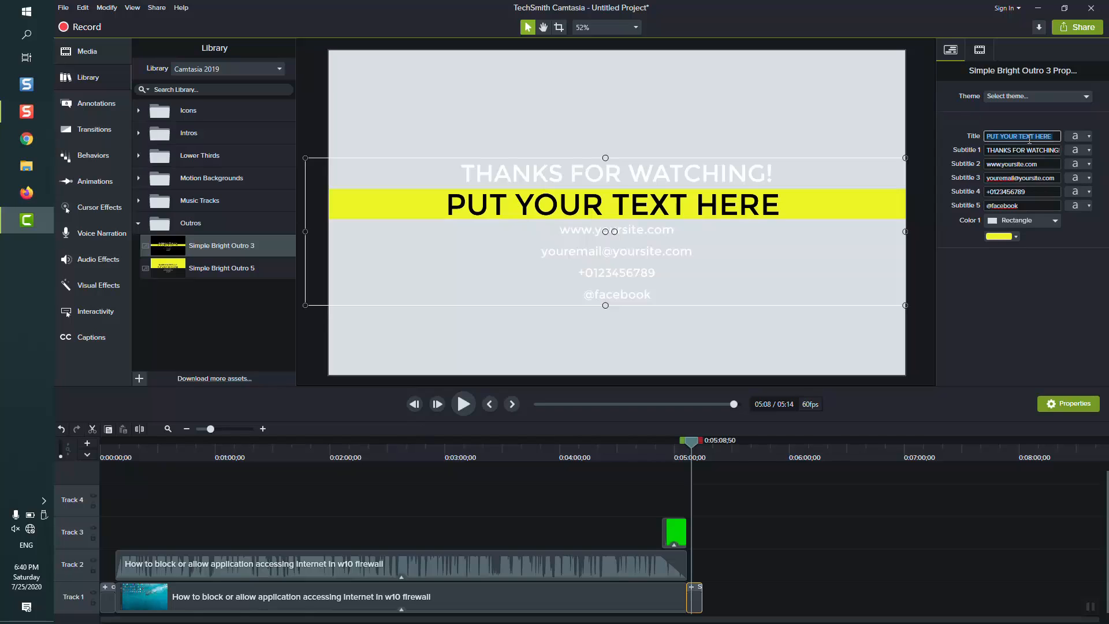
pyautogui.write('He')
pyautogui.press('Tab')
pyautogui.write('Hello')
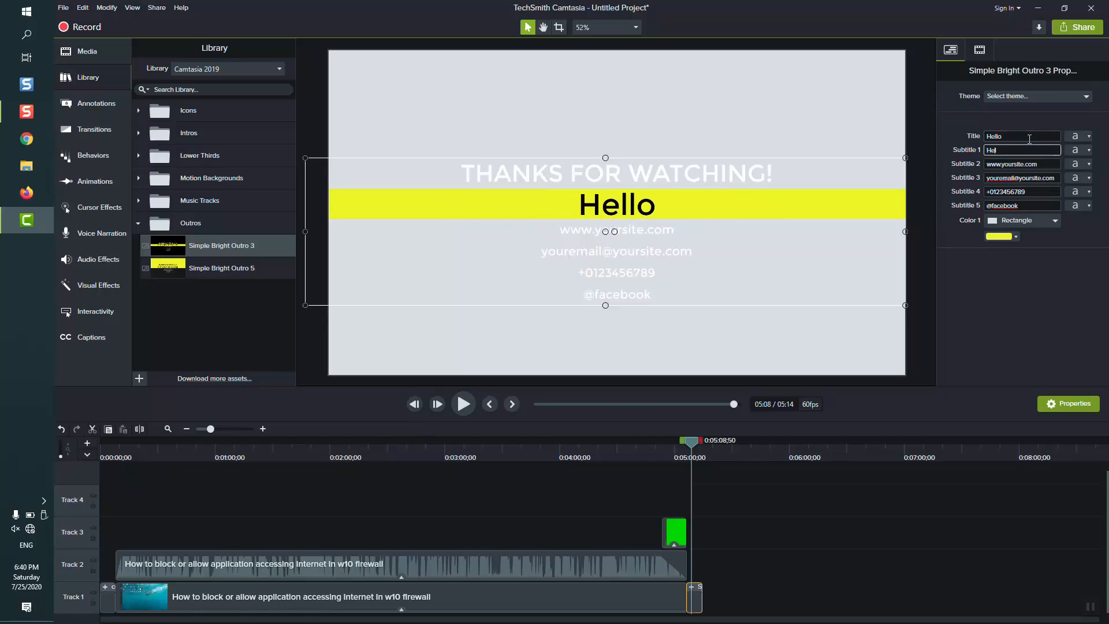
pyautogui.press('Tab')
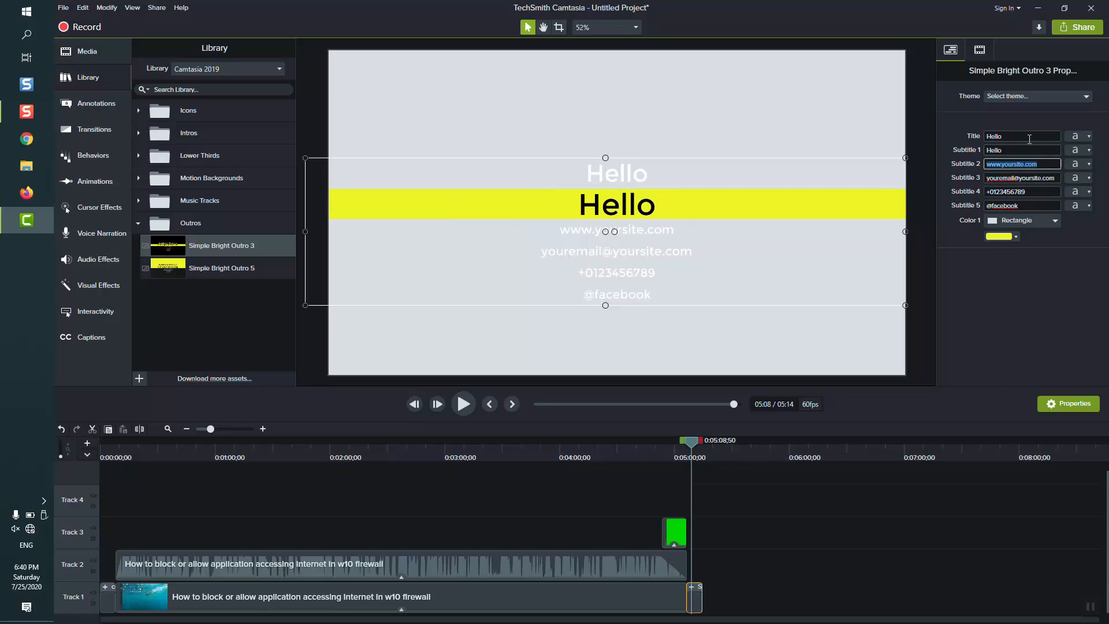
# Step: Look through the outro's Color 1 shape choices and its color picker
pyautogui.click(1027, 223)
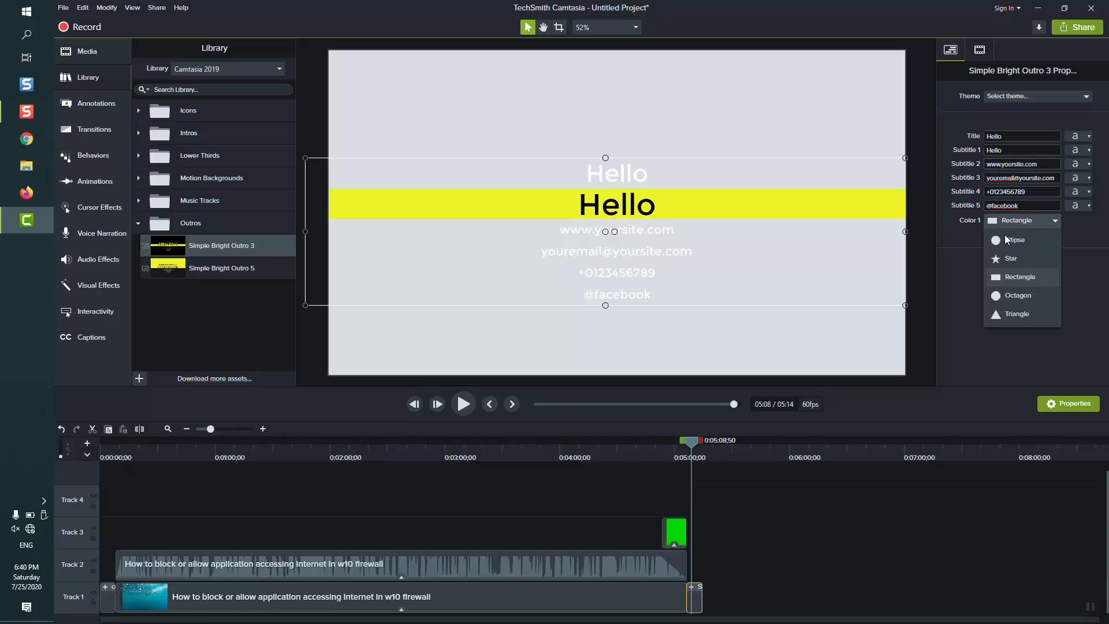
pyautogui.click(965, 240)
pyautogui.click(1000, 237)
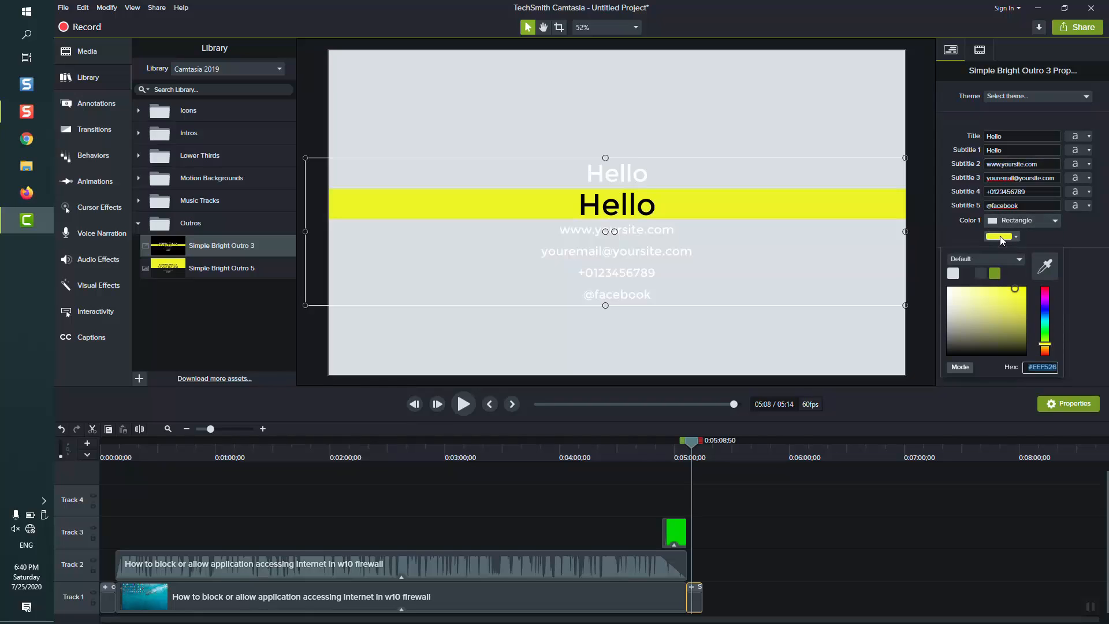
pyautogui.click(967, 235)
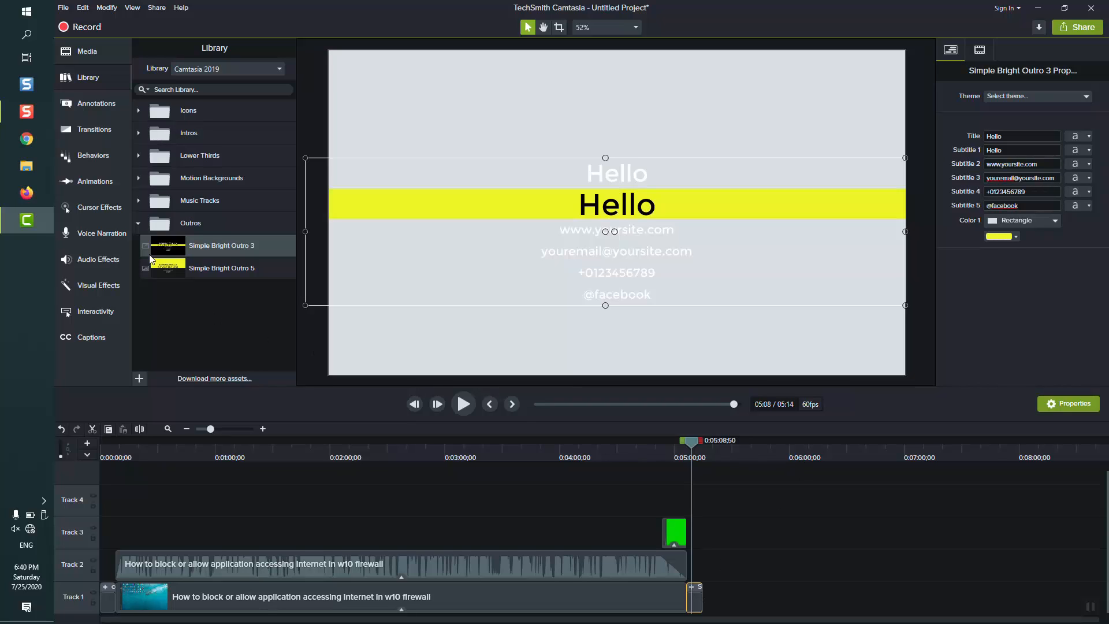
# Step: Collapse the Outros folder and delete the outro clip from the end of Track 1
pyautogui.click(140, 224)
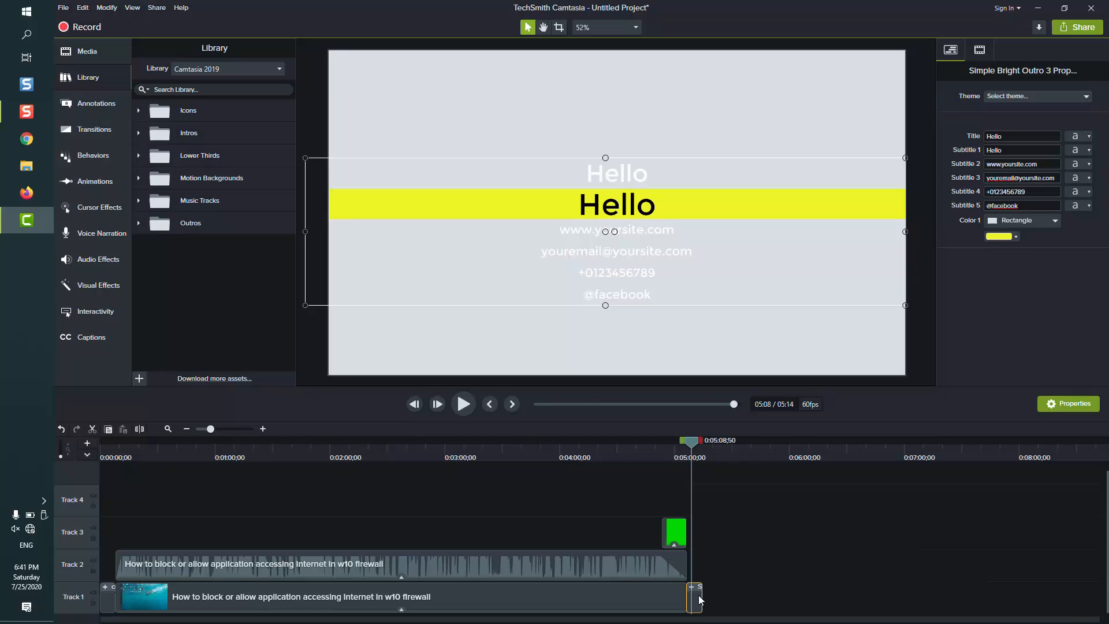
pyautogui.press('Delete')
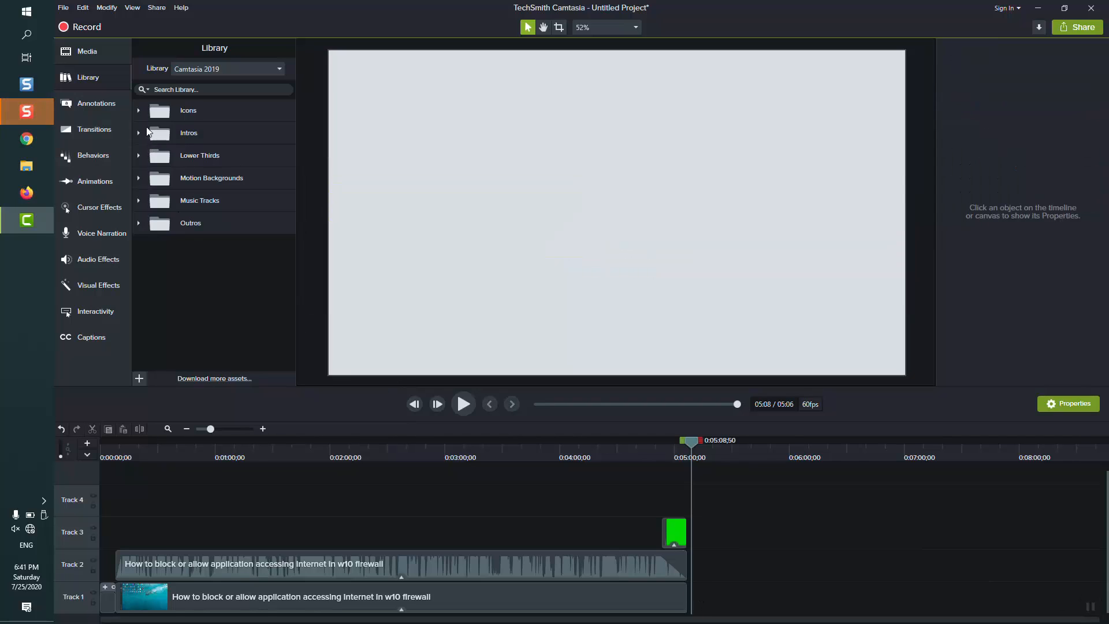
# Step: Add the orange Abstract-style speech bubble callout to Track 3 at about 4:04 and bring the playhead to it
pyautogui.click(91, 107)
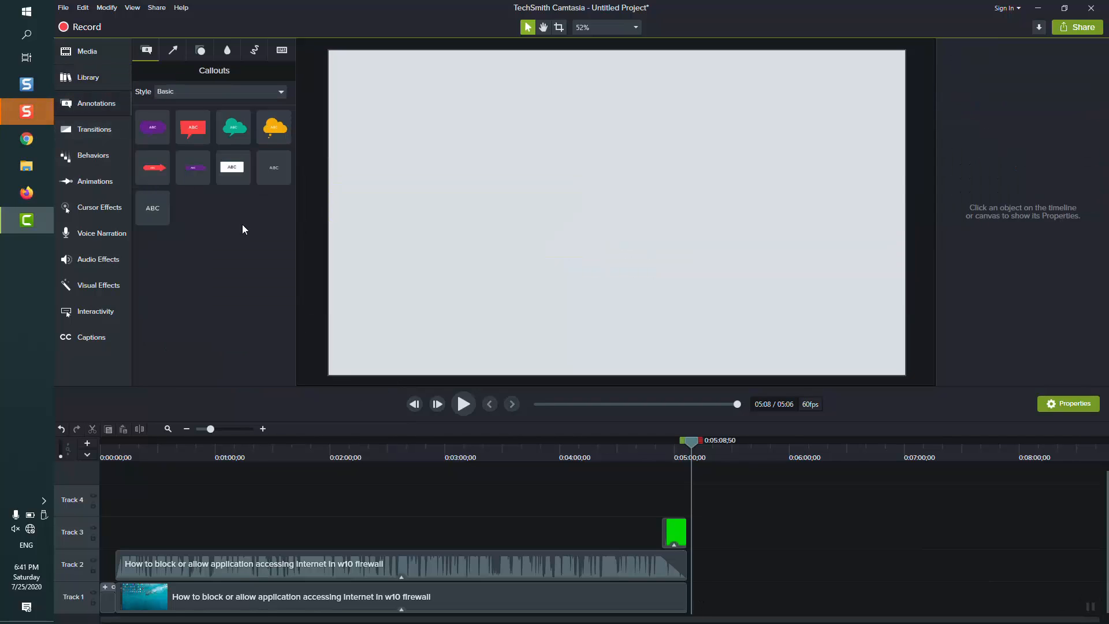
pyautogui.click(194, 93)
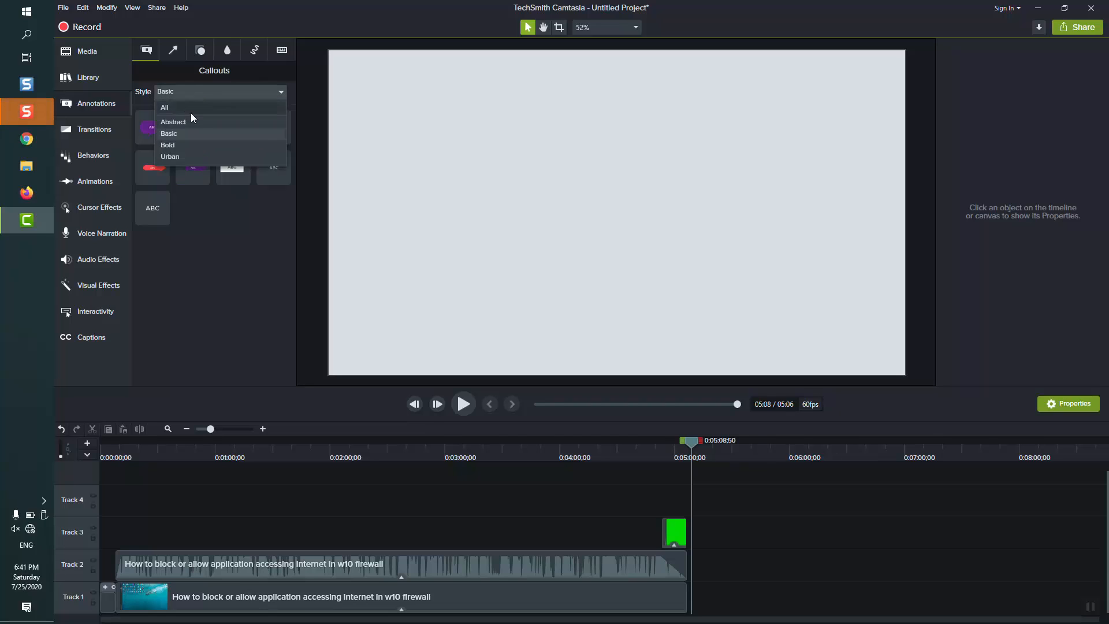
pyautogui.click(173, 122)
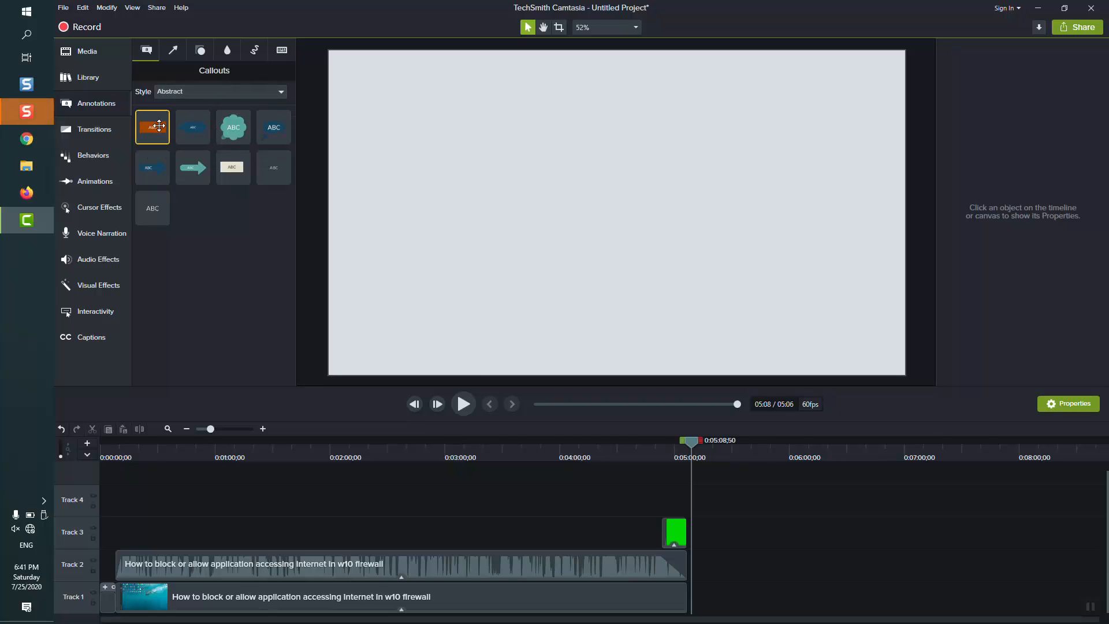
pyautogui.moveTo(152, 127); pyautogui.dragTo(570, 526)
pyautogui.click(567, 449)
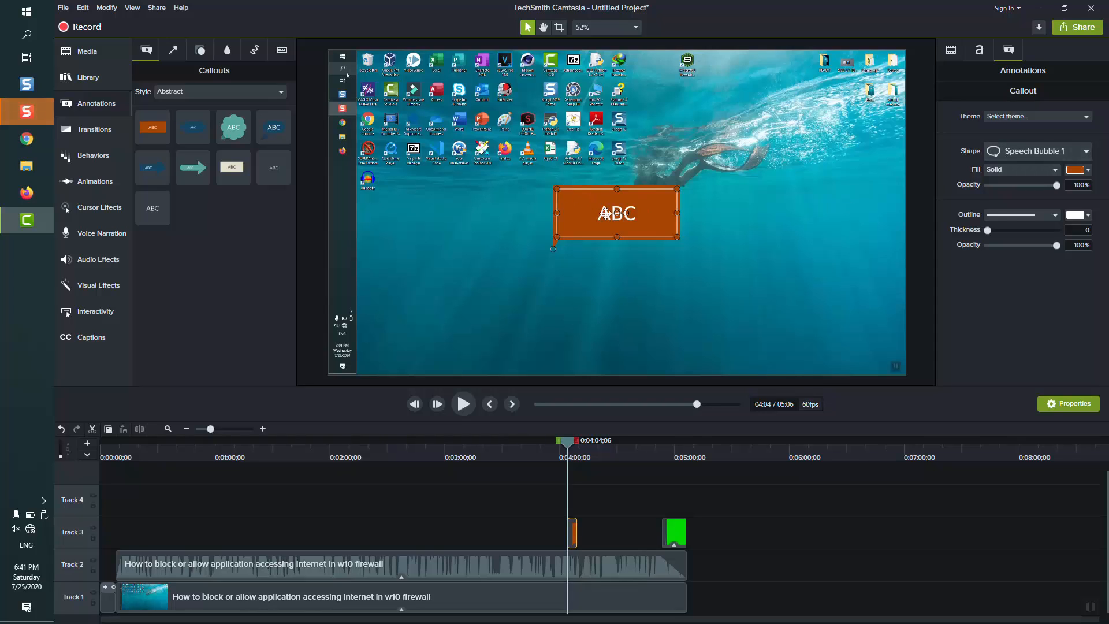
# Step: Move the ABC callout to the upper right of the video frame and extend its clip slightly on Track 3
pyautogui.doubleClick(605, 214)
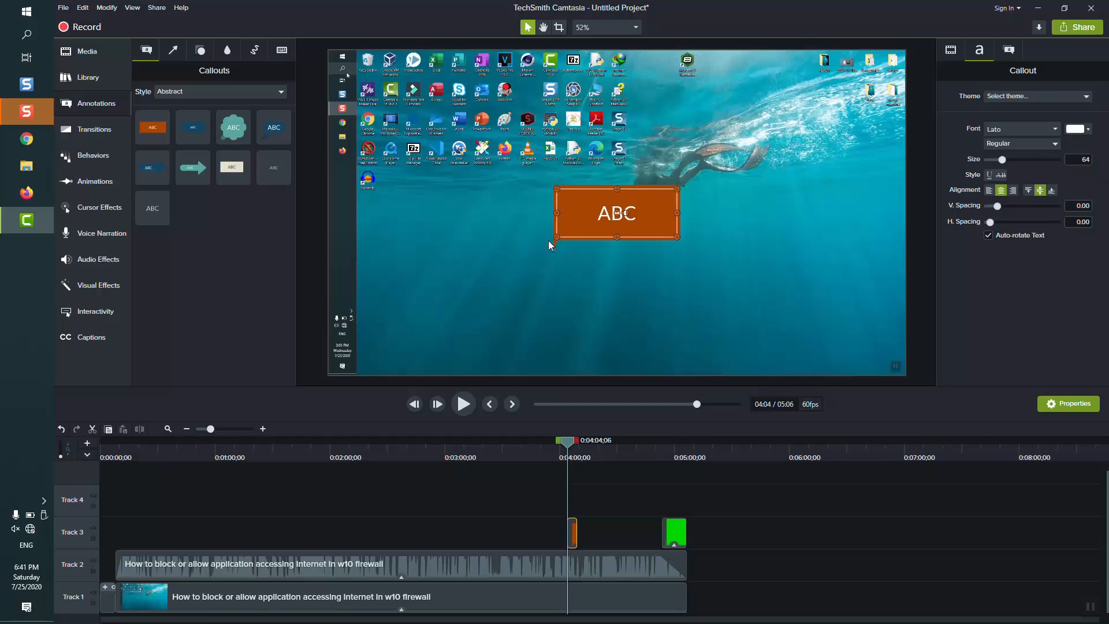
pyautogui.moveTo(630, 215); pyautogui.dragTo(778, 97)
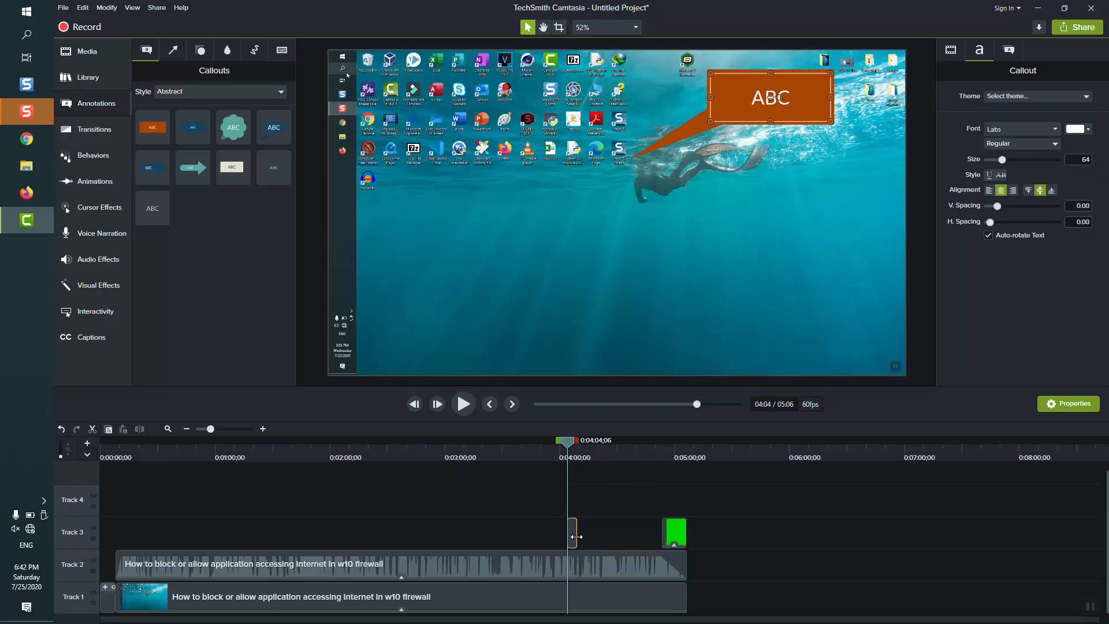
pyautogui.moveTo(576, 536); pyautogui.dragTo(584, 538)
# Step: Tilt the ABC callout slightly, shrink it and place it over the diver with its tail pointing up to the right
pyautogui.moveTo(779, 98); pyautogui.dragTo(725, 94)
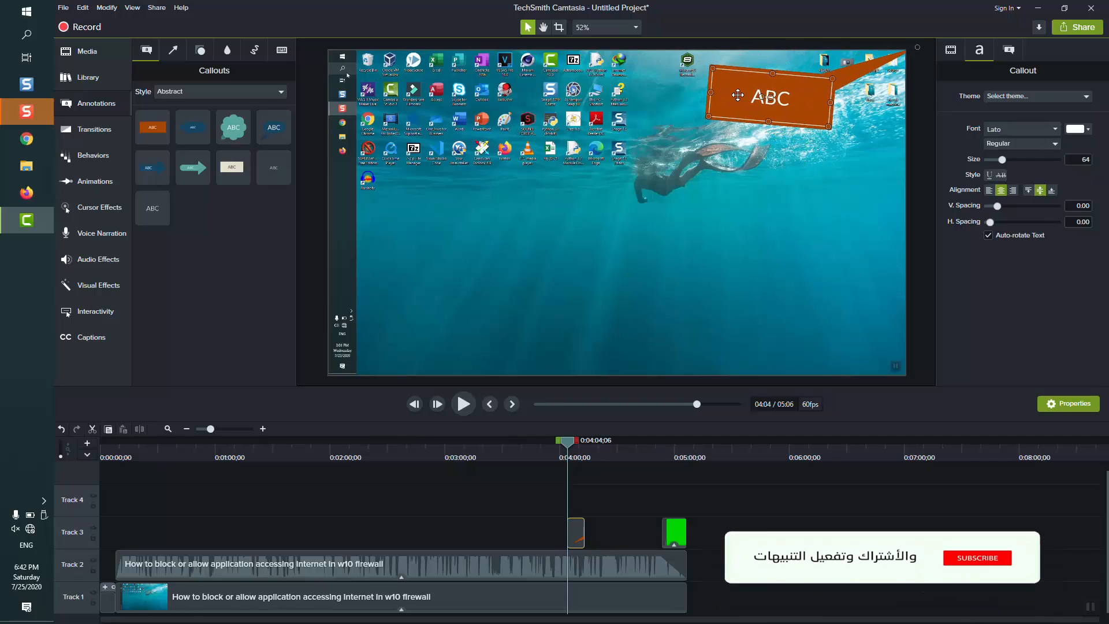
pyautogui.moveTo(775, 99); pyautogui.dragTo(677, 171)
pyautogui.click(644, 245)
pyautogui.click(607, 180)
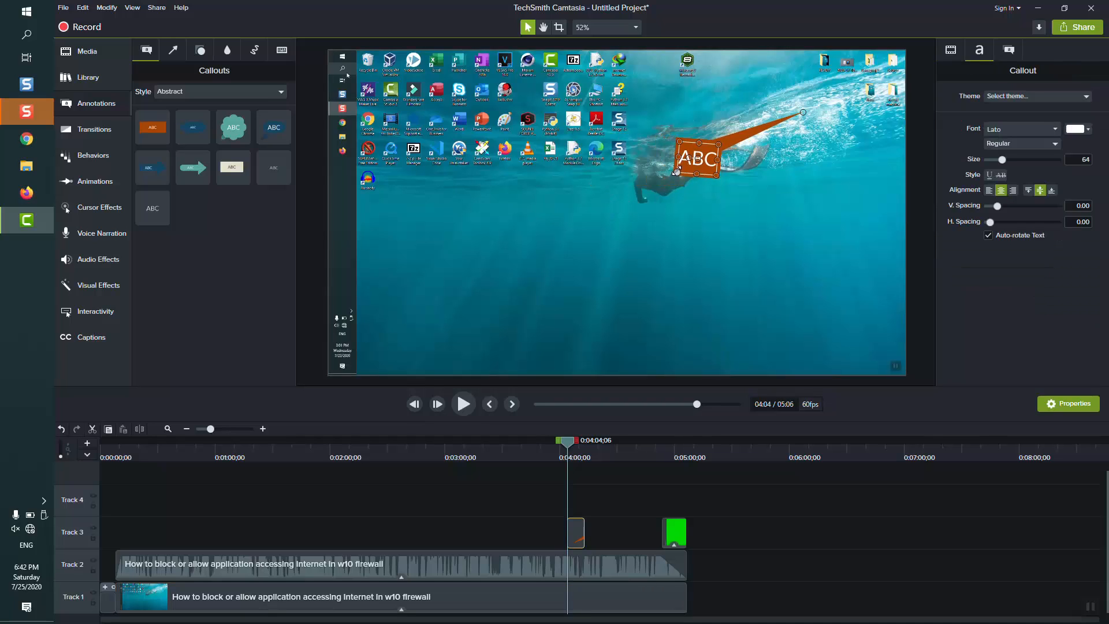
pyautogui.click(801, 112)
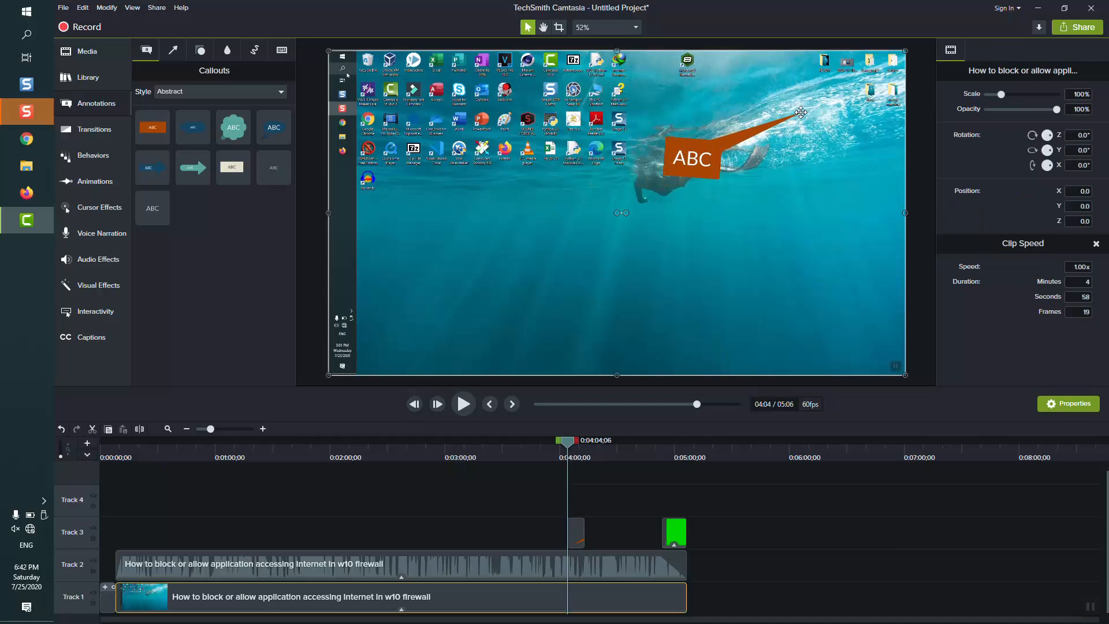
# Step: Add the orange Abstract-style arrow to Track 3 at about 3:36 and recolor it to red #E21A44
pyautogui.click(174, 52)
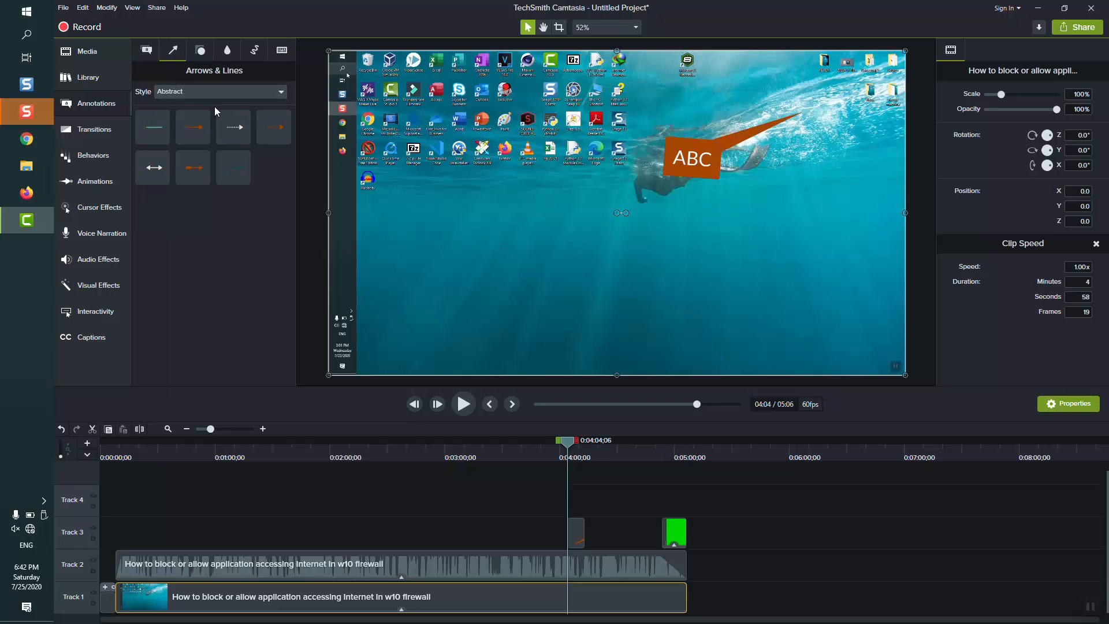
pyautogui.moveTo(192, 126); pyautogui.dragTo(515, 530)
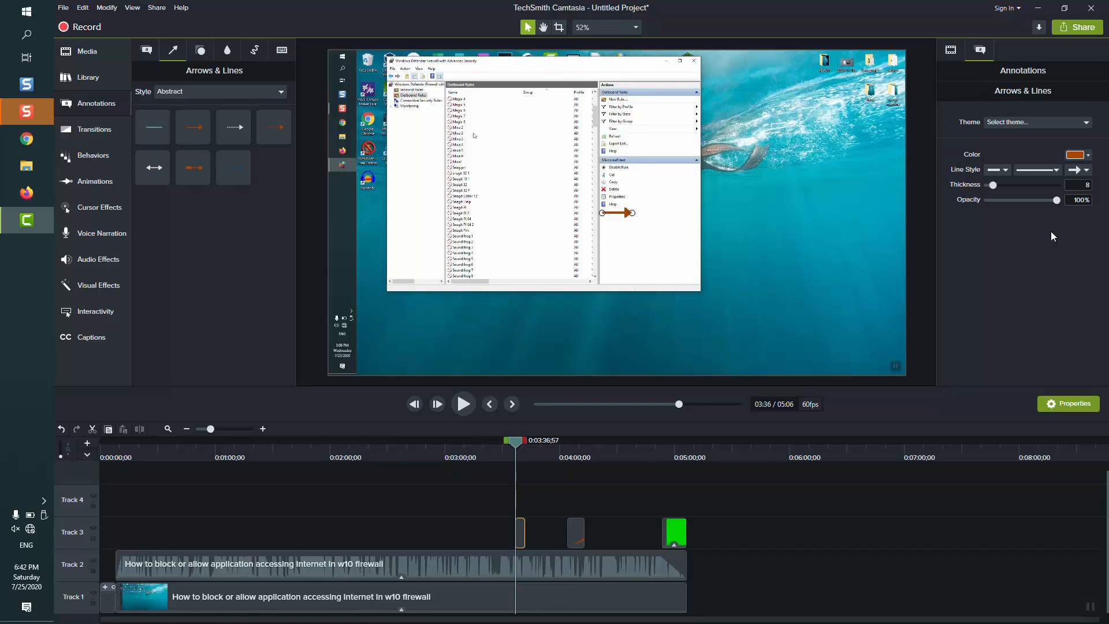
pyautogui.click(1077, 154)
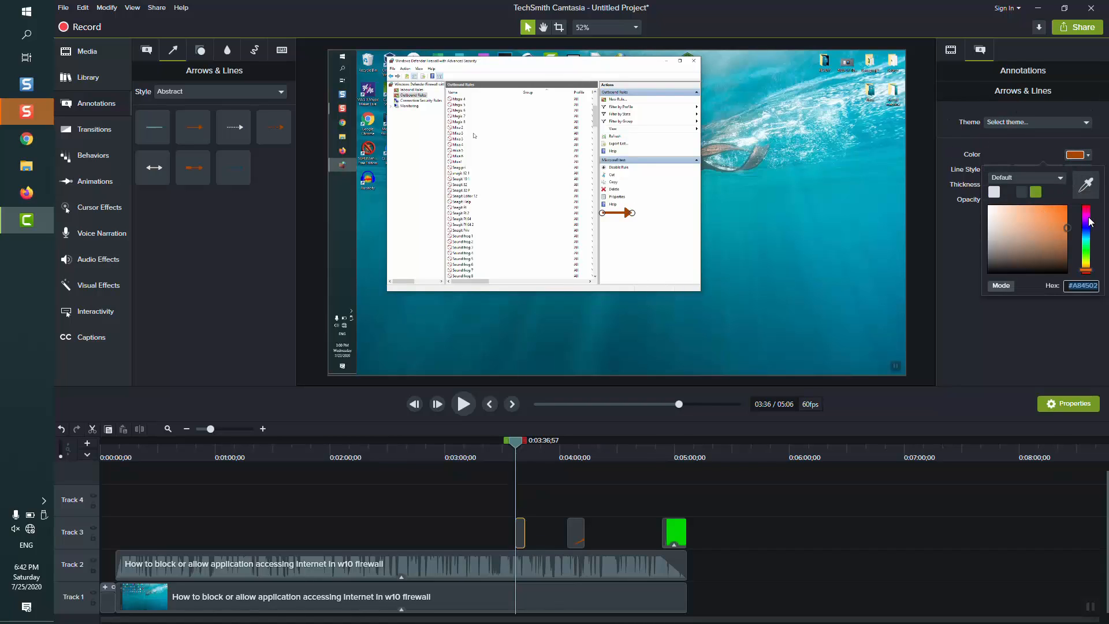
pyautogui.moveTo(1089, 221); pyautogui.dragTo(1086, 207)
pyautogui.click(1059, 213)
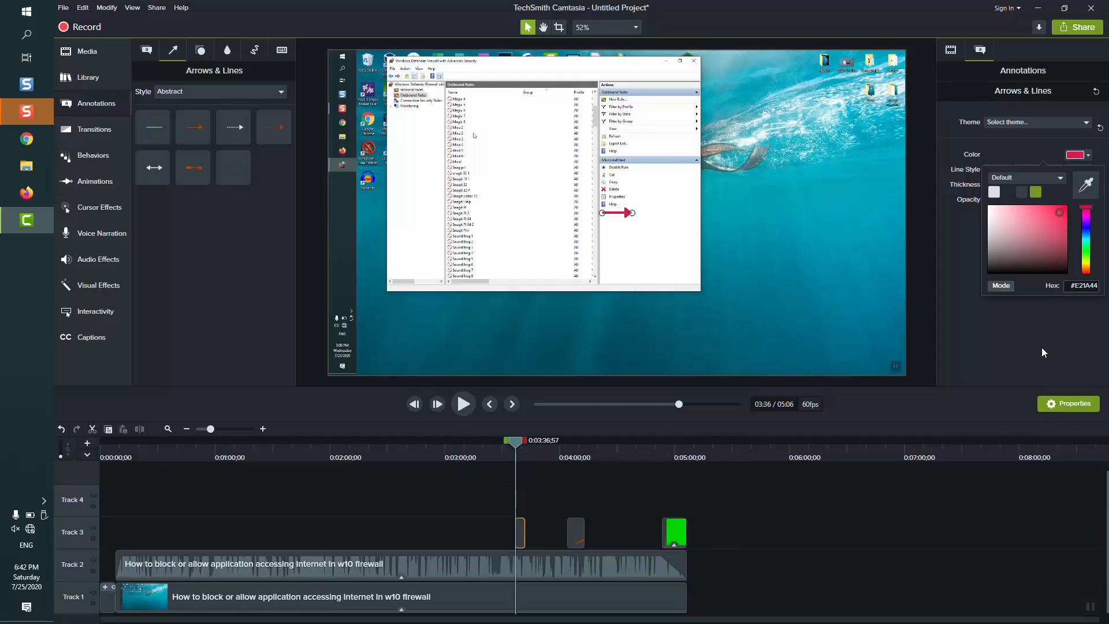
pyautogui.click(1042, 351)
# Step: Change the arrow's start style, set its thickness to 32 and stretch its tail leftward across the firewall window
pyautogui.click(1004, 170)
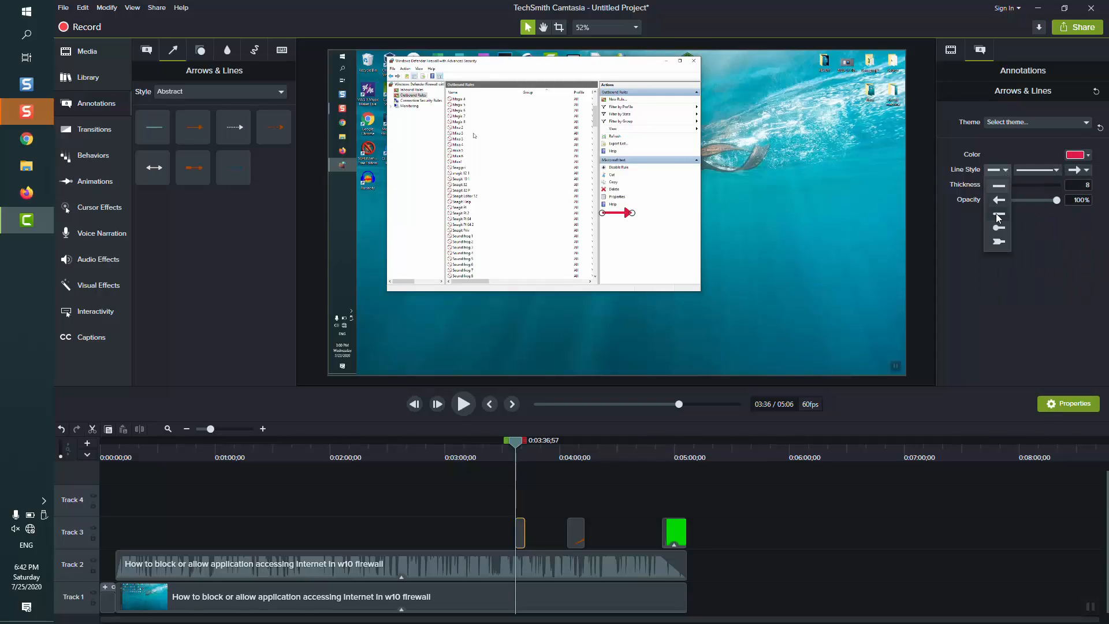
pyautogui.click(997, 211)
pyautogui.moveTo(1006, 186); pyautogui.dragTo(1010, 186)
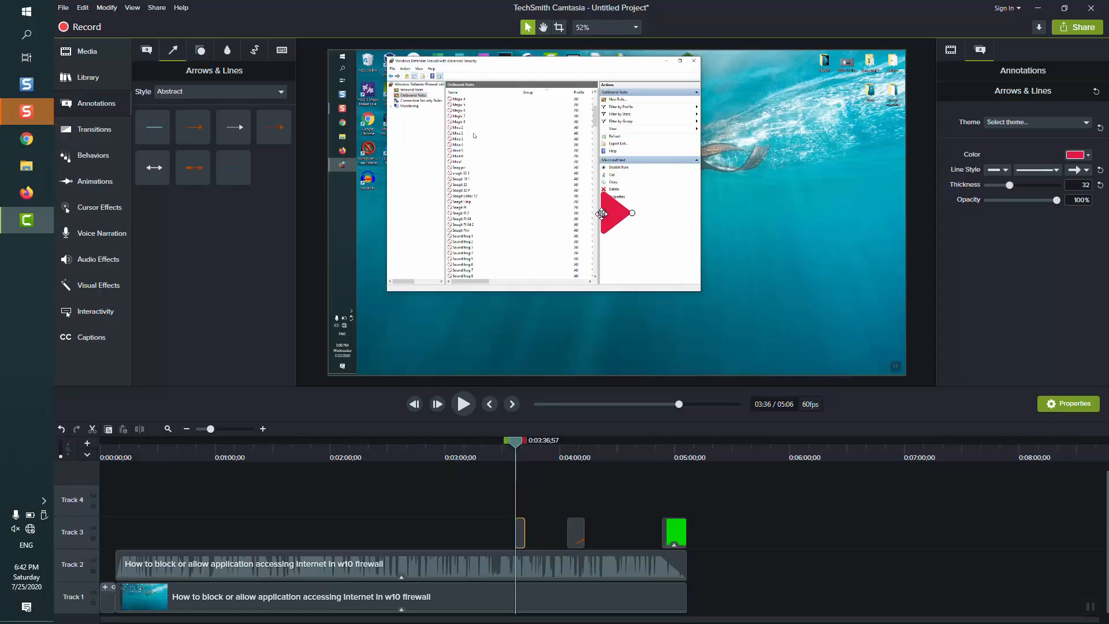
pyautogui.moveTo(600, 214); pyautogui.dragTo(417, 213)
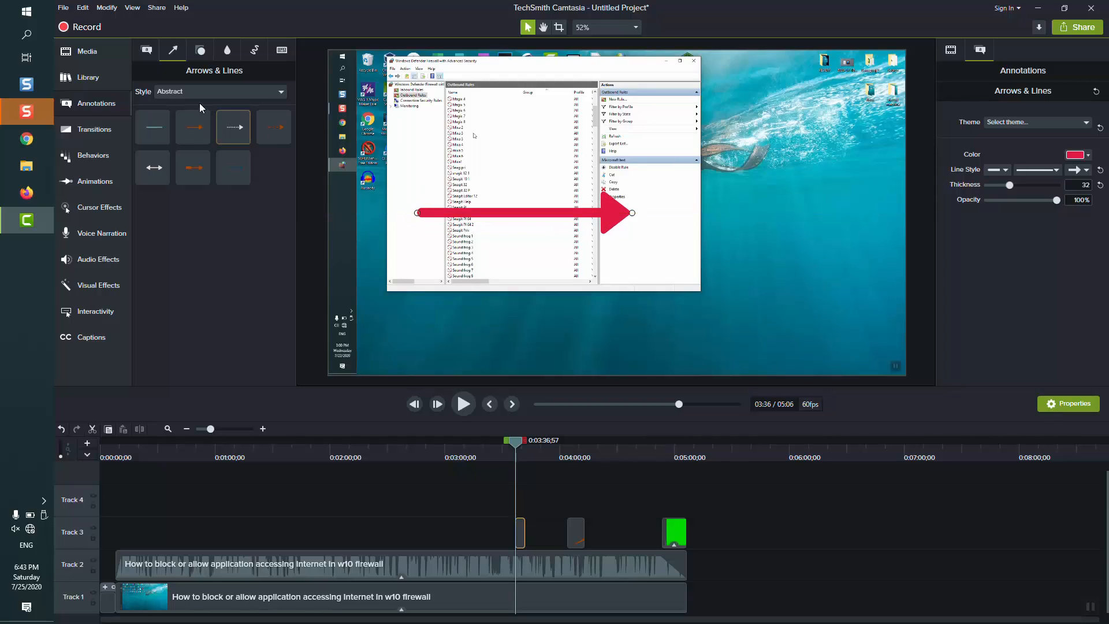
# Step: Add the Abstract-style ellipse to Track 4 at about 3:49 and enlarge it down to the right
pyautogui.click(194, 49)
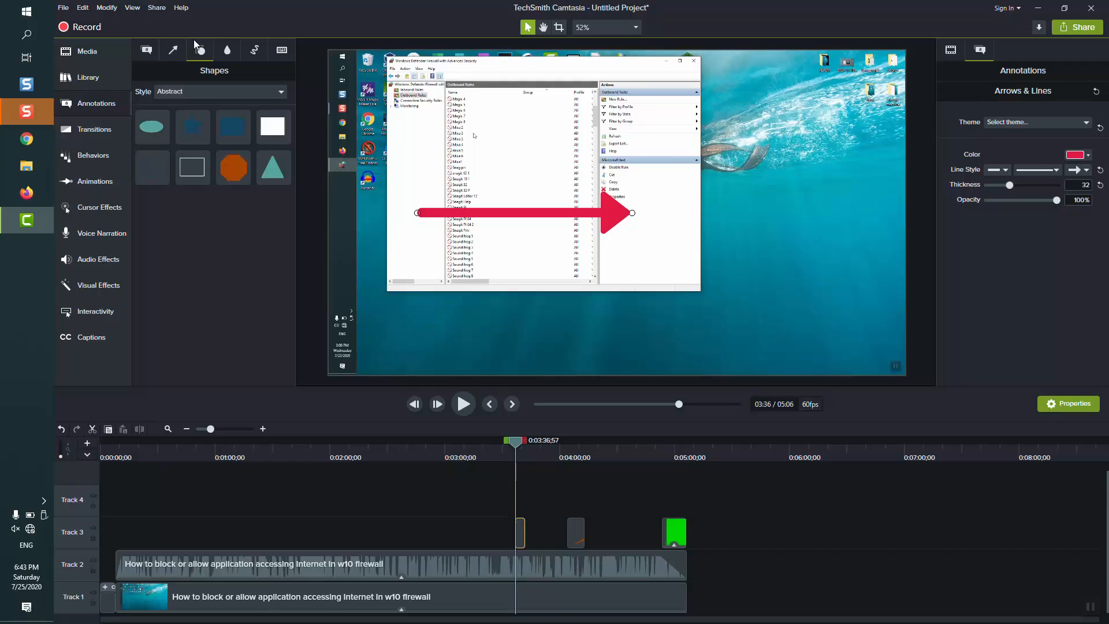
pyautogui.moveTo(155, 122); pyautogui.dragTo(543, 507)
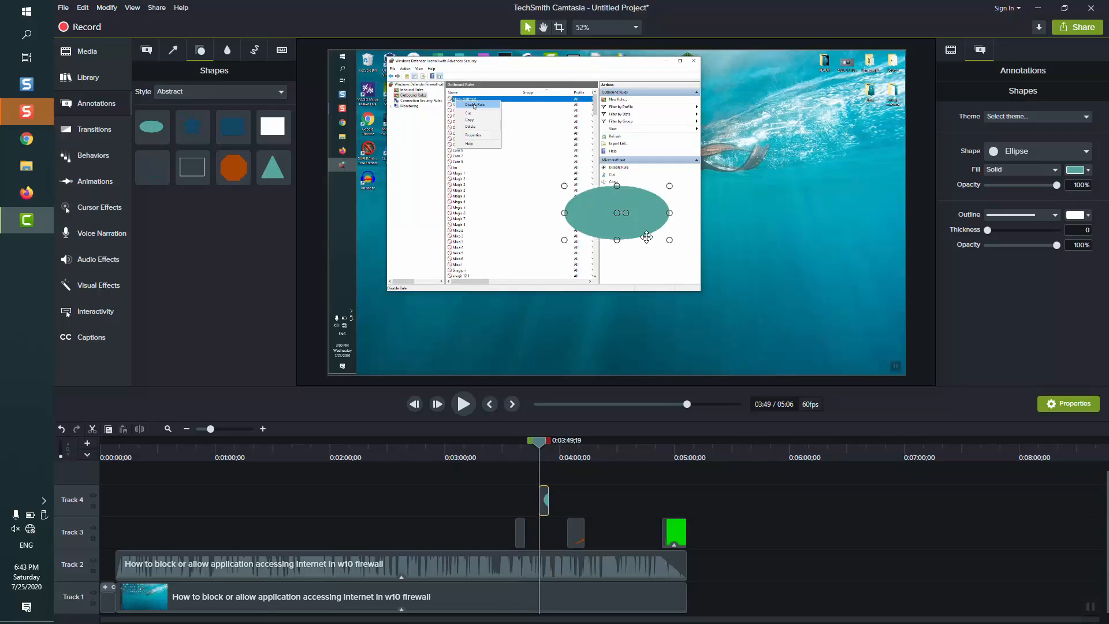
pyautogui.moveTo(675, 249); pyautogui.dragTo(794, 326)
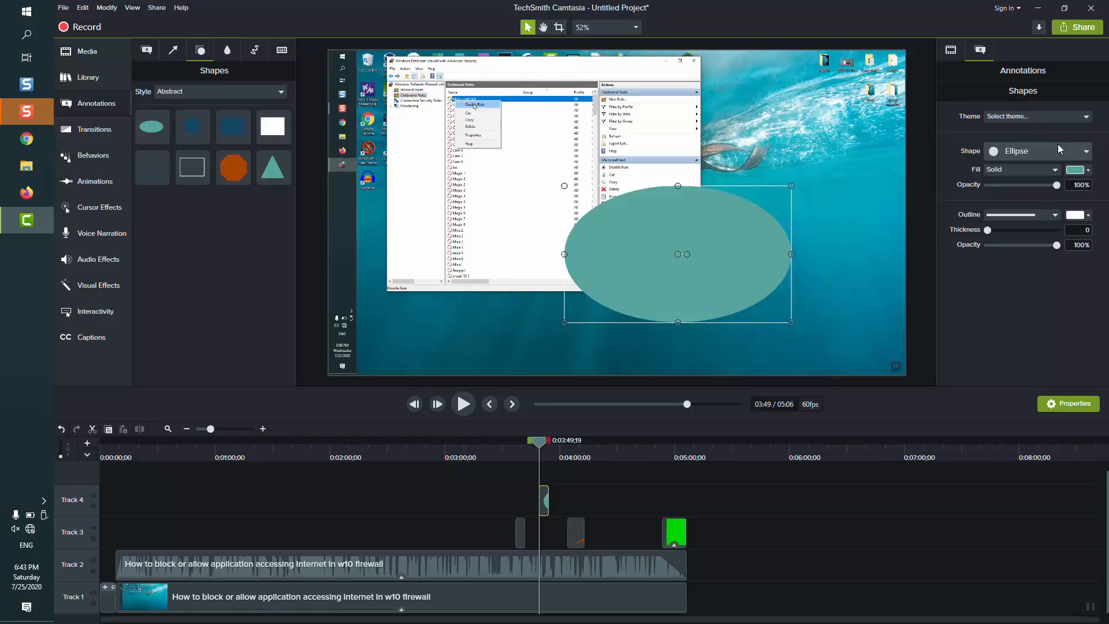
# Step: Try the Star shape on the ellipse and settle on Rectangle
pyautogui.click(1073, 151)
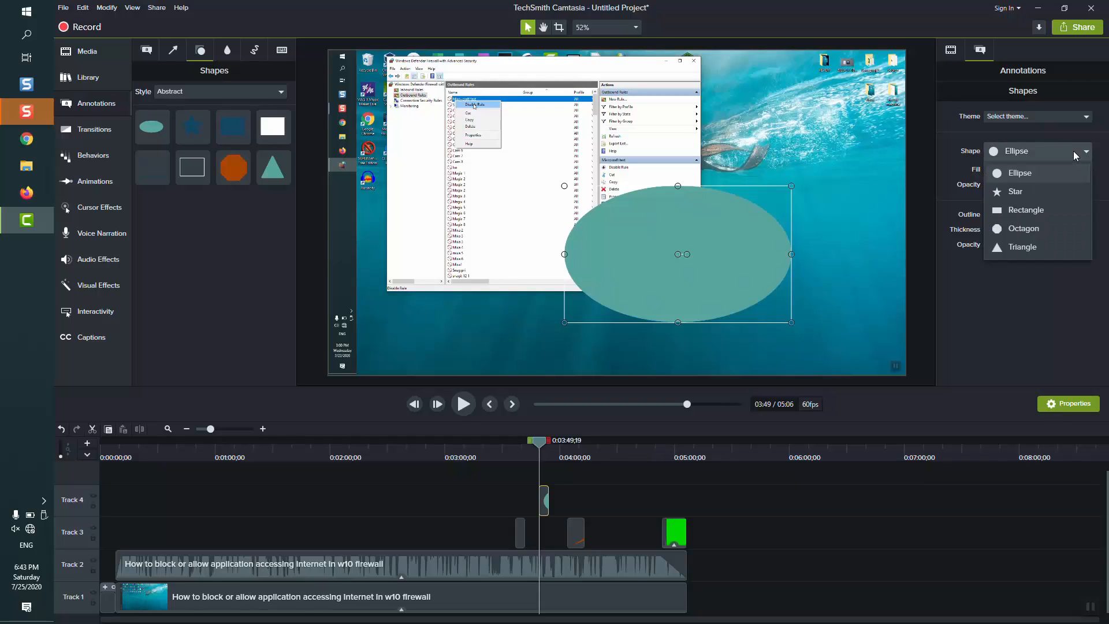
pyautogui.click(1046, 195)
pyautogui.click(1031, 155)
pyautogui.click(1032, 211)
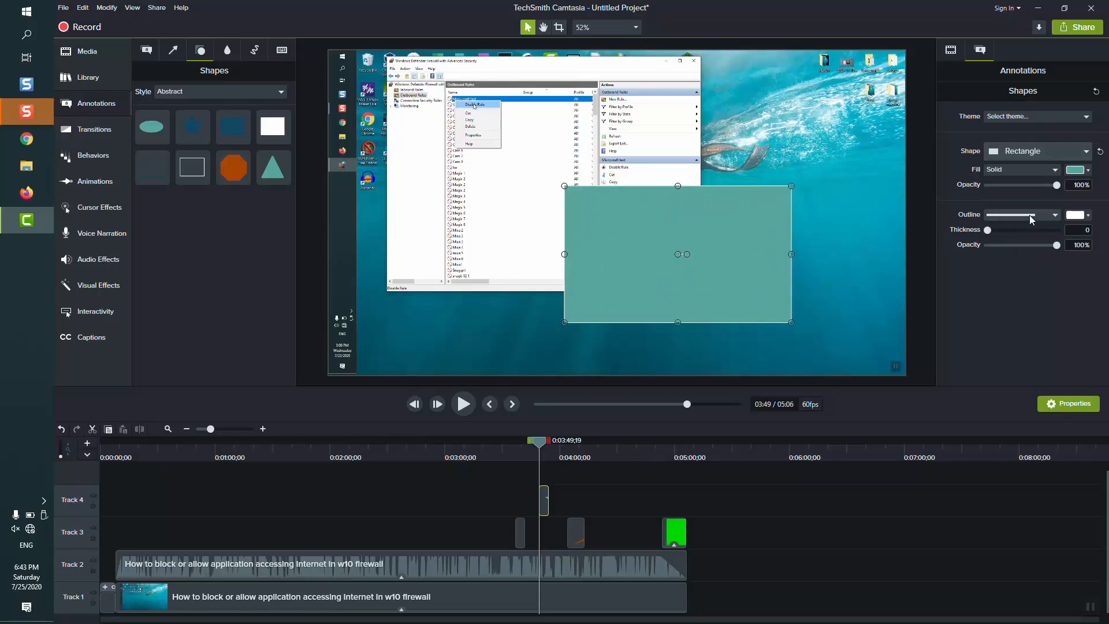
# Step: Give the rectangle the green swatch fill and a dashed outline, and shrink it over the upper-right desktop icons
pyautogui.click(1075, 169)
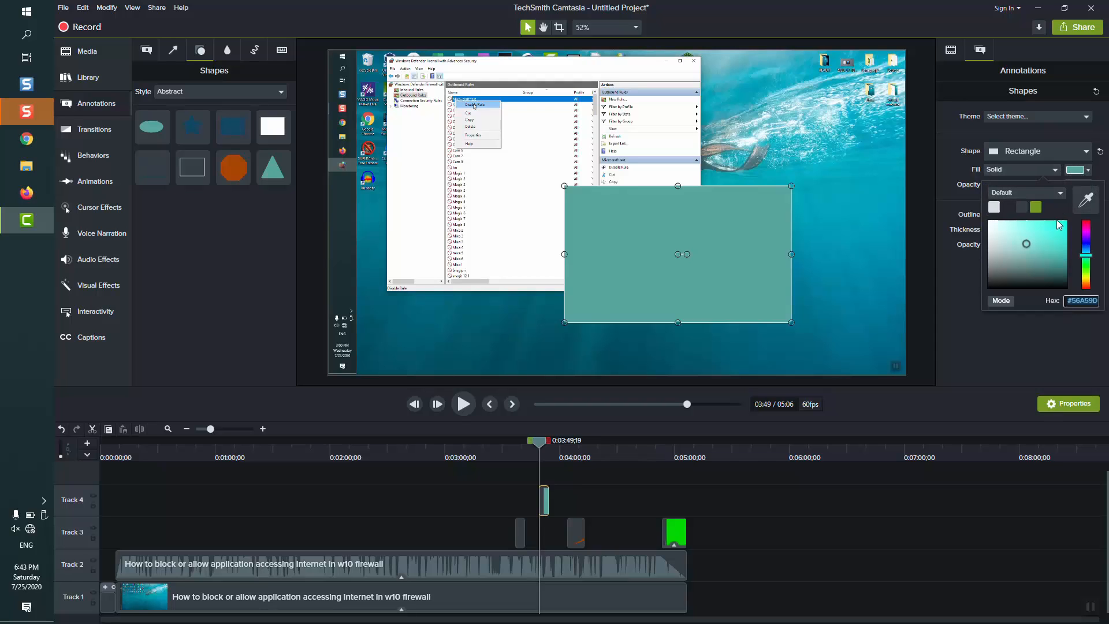
pyautogui.click(1035, 207)
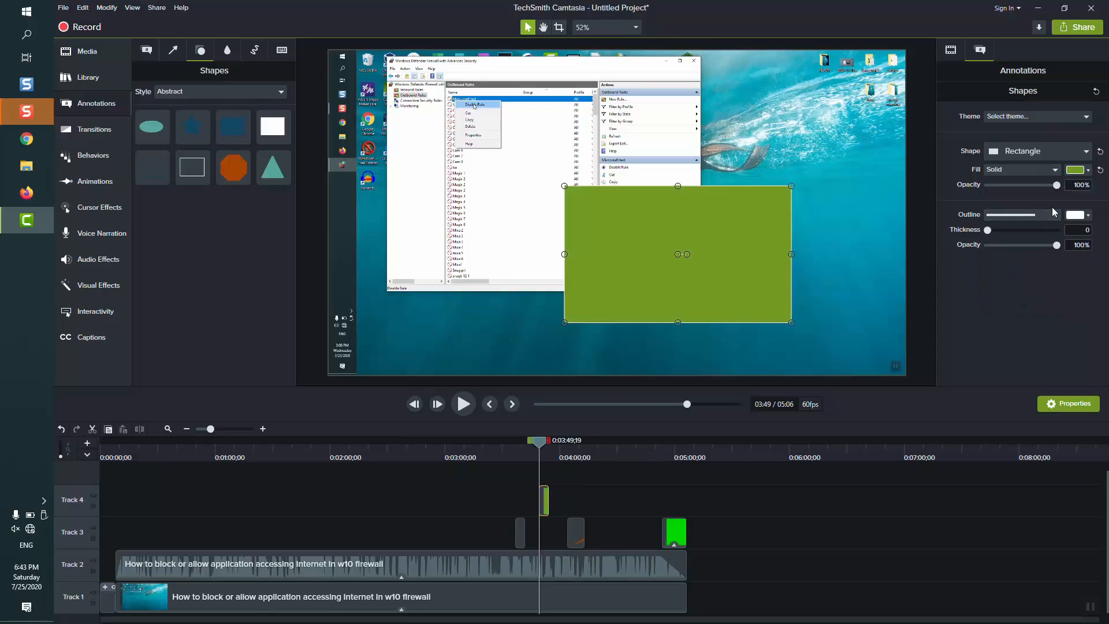
pyautogui.click(1048, 218)
pyautogui.click(1016, 258)
pyautogui.moveTo(564, 322); pyautogui.dragTo(828, 113)
# Step: Add a Blur annotation over the firewall window's rules list and reshape it to cover the window's upper-left area
pyautogui.click(233, 56)
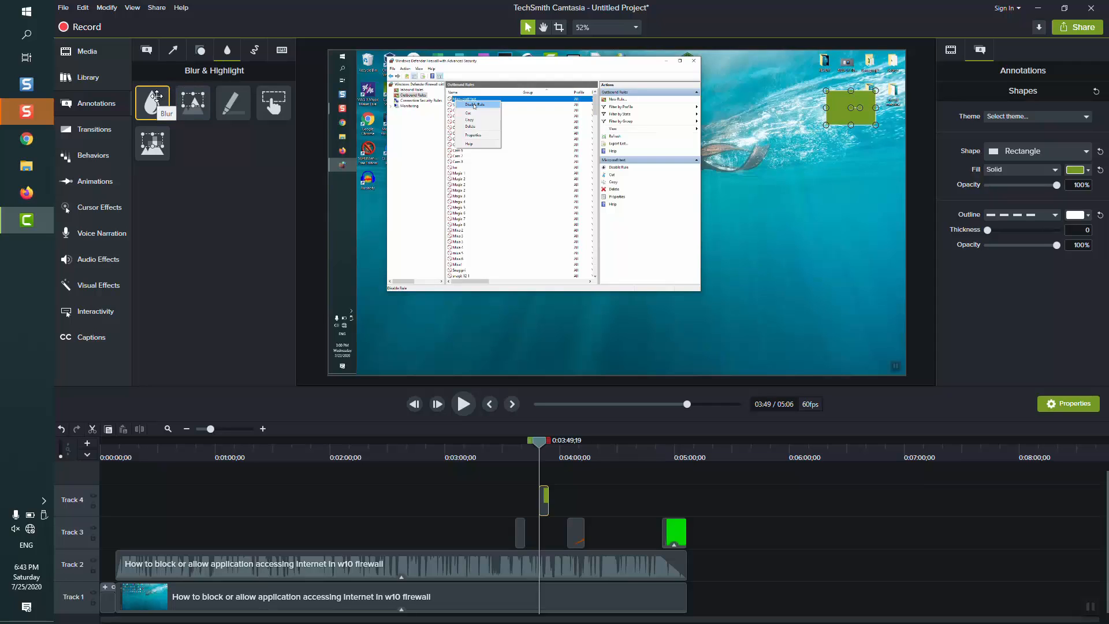
pyautogui.moveTo(152, 104)
pyautogui.mouseDown()
pyautogui.moveTo(373, 119)
pyautogui.moveTo(478, 241)
pyautogui.moveTo(482, 155)
pyautogui.moveTo(505, 135)
pyautogui.mouseUp()
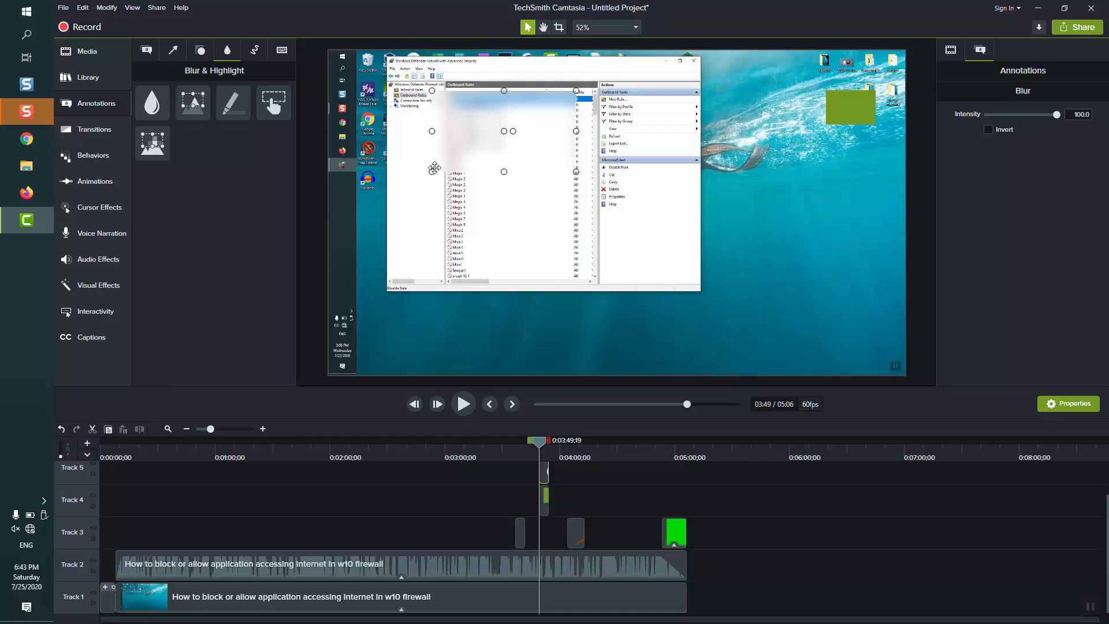
pyautogui.moveTo(431, 171)
pyautogui.mouseDown()
pyautogui.moveTo(375, 215)
pyautogui.moveTo(340, 218)
pyautogui.moveTo(342, 163)
pyautogui.moveTo(314, 144)
pyautogui.moveTo(364, 130)
pyautogui.moveTo(384, 150)
pyautogui.mouseUp()
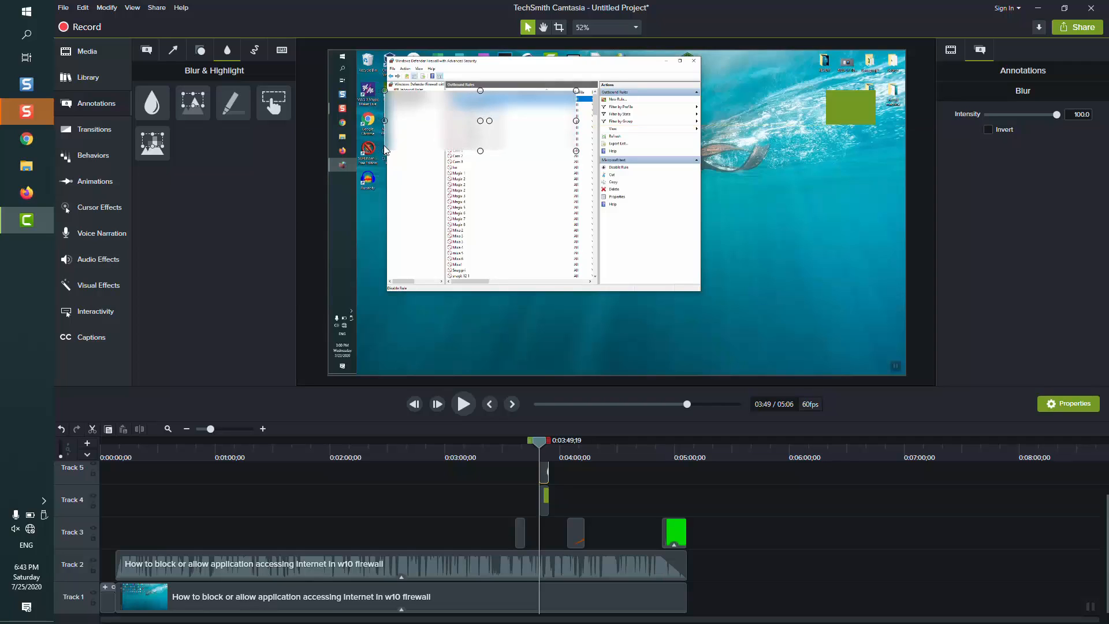
pyautogui.scroll(1, 515, 500)
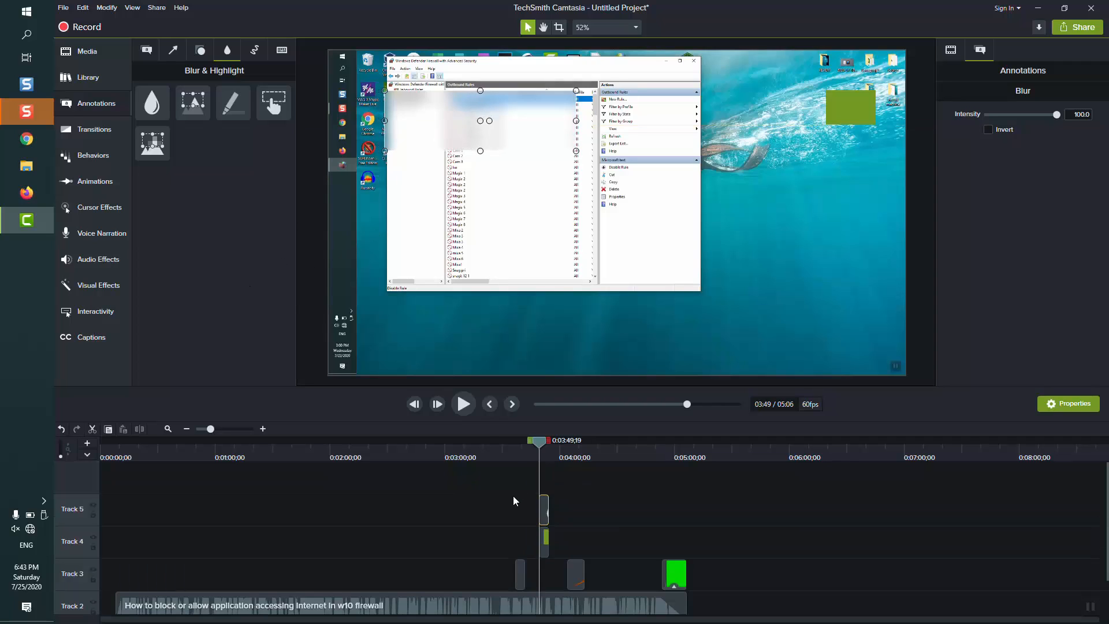
# Step: Extend the Blur clip to about 4:27, and add an equally long Pixelate annotation over the upper-right desktop icons
pyautogui.click(219, 429)
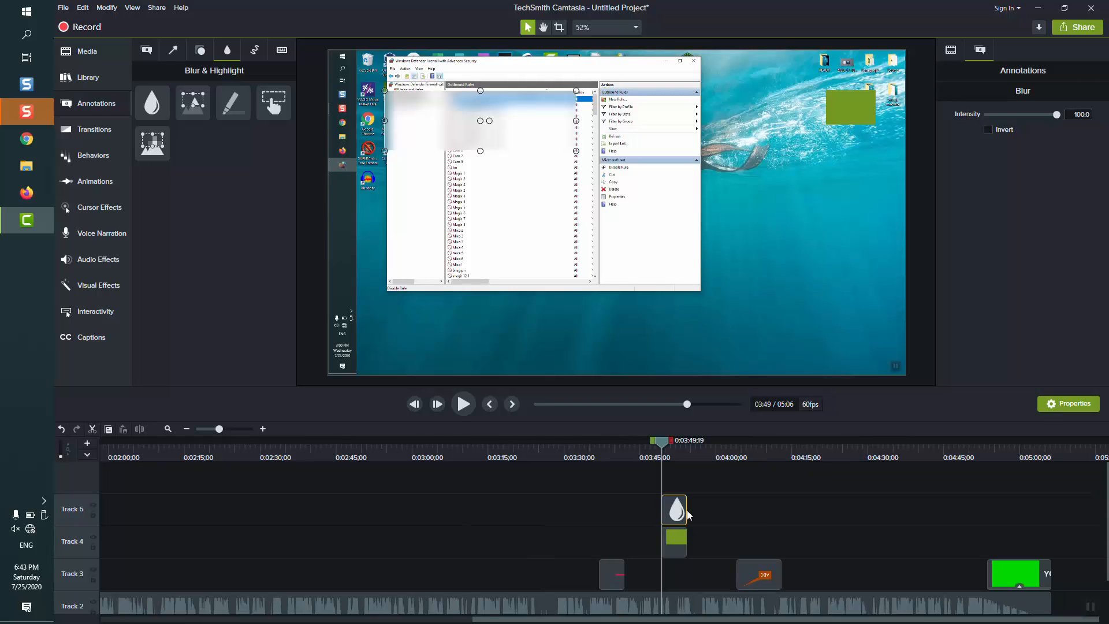
pyautogui.moveTo(687, 511); pyautogui.dragTo(871, 508)
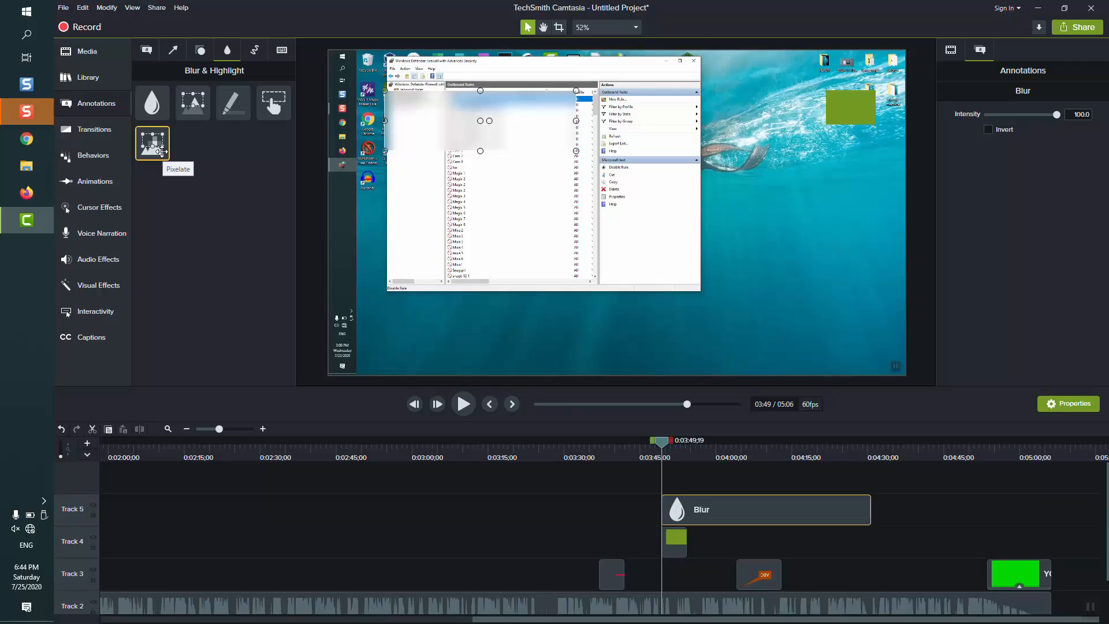
pyautogui.moveTo(161, 151); pyautogui.dragTo(774, 134)
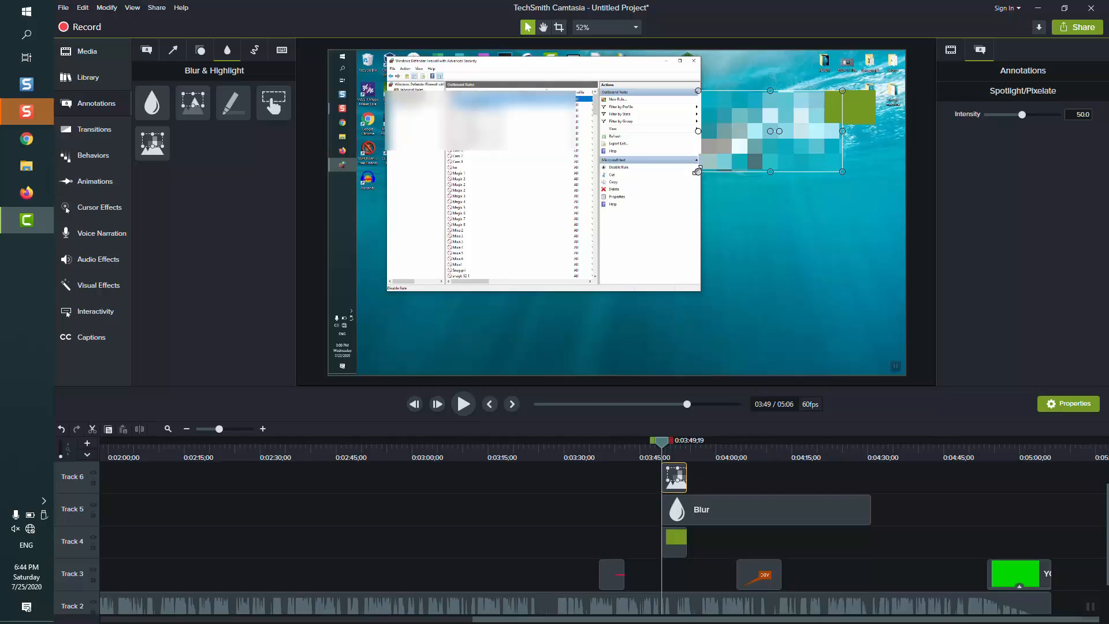
pyautogui.moveTo(697, 171); pyautogui.dragTo(825, 85)
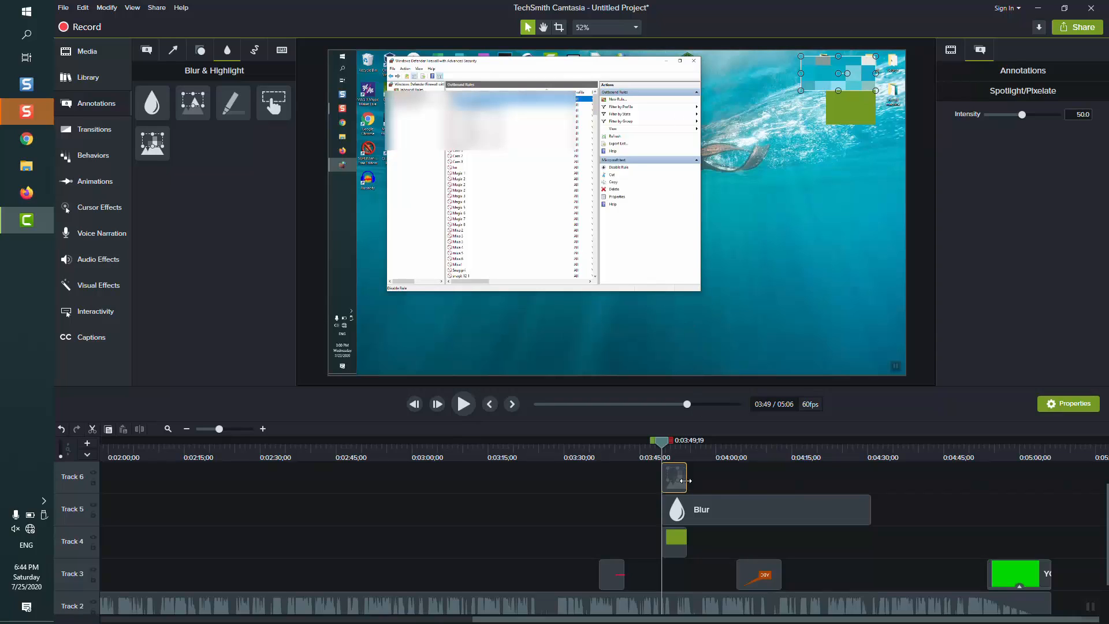
pyautogui.moveTo(685, 480); pyautogui.dragTo(870, 480)
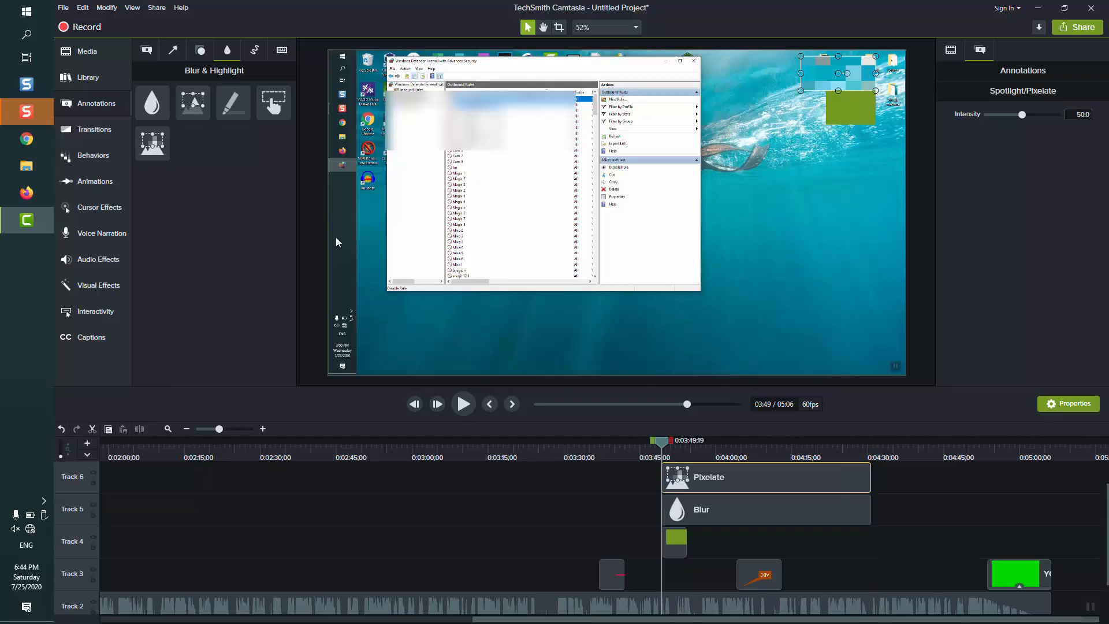
# Step: Delete all annotation clips on Tracks 3 to 6 together, keeping the green clip near 5:00 on Track 3
pyautogui.scroll(1, 875, 520)
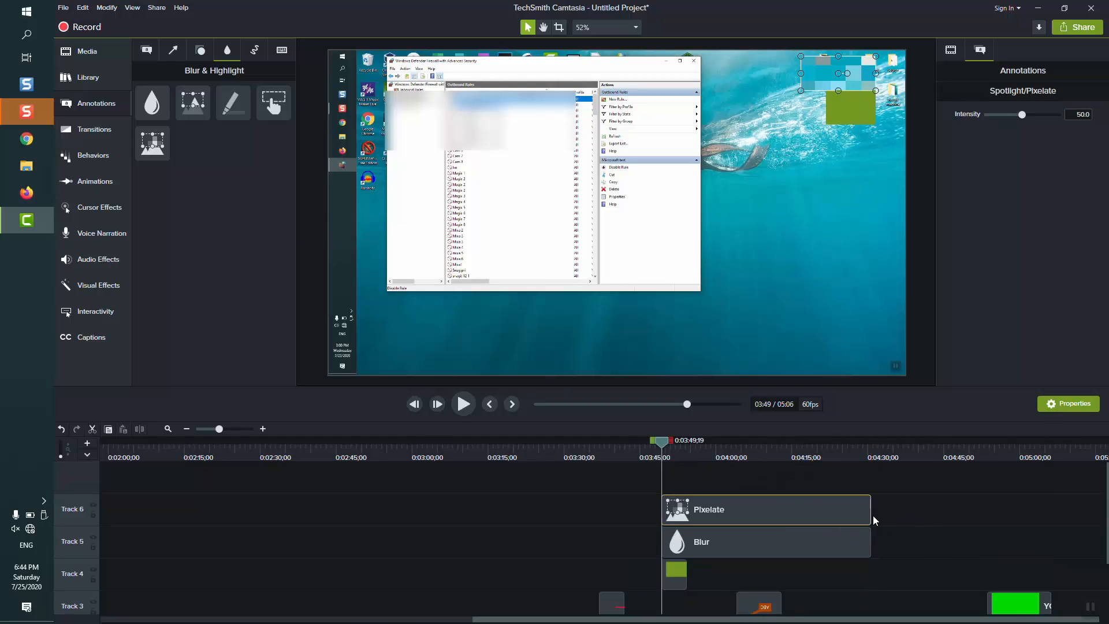
pyautogui.scroll(-2, 875, 520)
pyautogui.scroll(1, 889, 515)
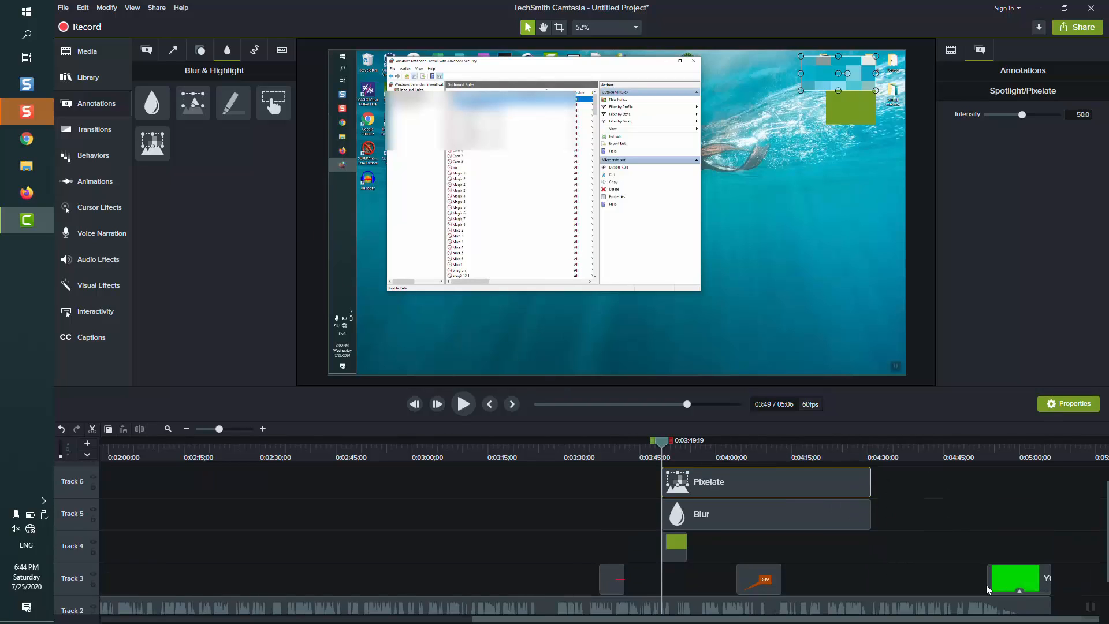
pyautogui.moveTo(871, 594); pyautogui.dragTo(549, 493)
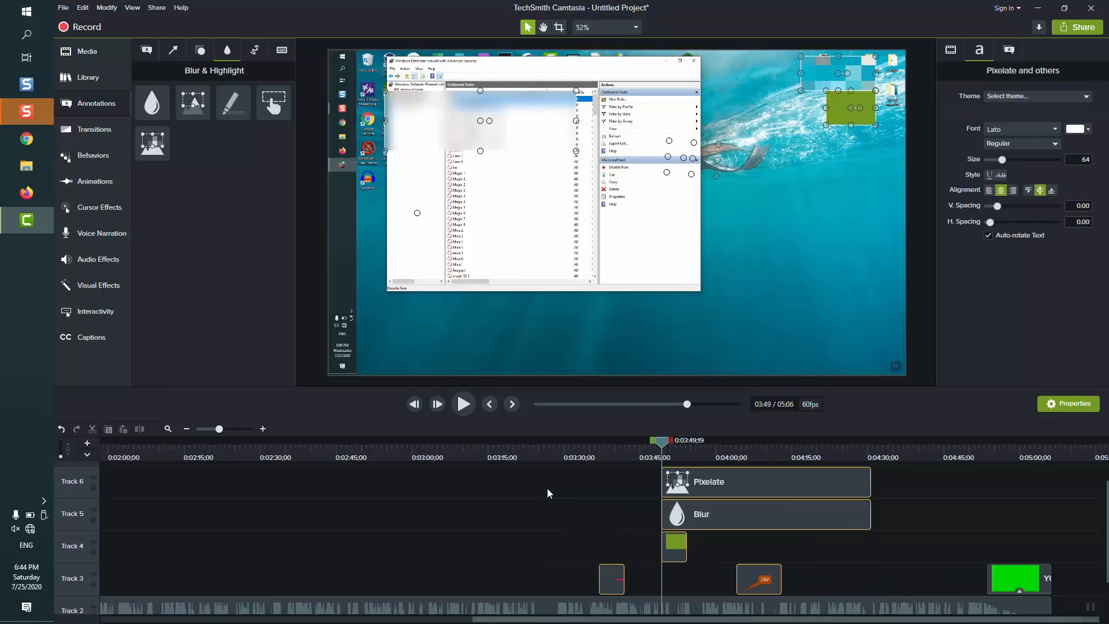
pyautogui.press('Delete')
# Step: Add a Spotlight annotation over the firewall window's context menu at about 3:49 and play it back
pyautogui.moveTo(216, 430); pyautogui.dragTo(208, 432)
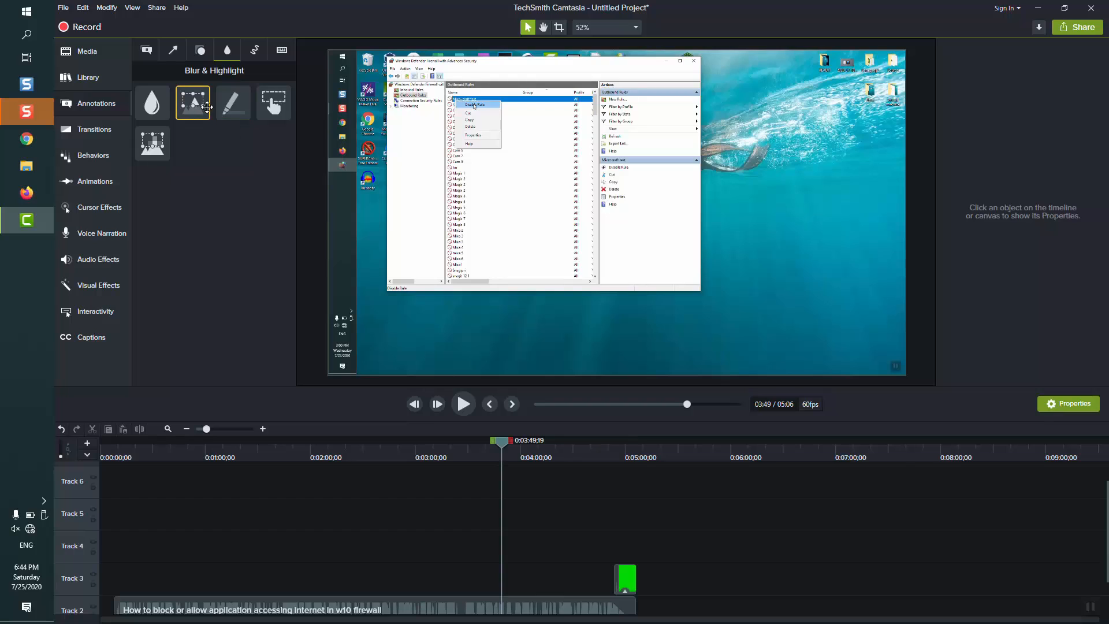
pyautogui.moveTo(206, 106)
pyautogui.mouseDown()
pyautogui.moveTo(193, 104)
pyautogui.moveTo(475, 137)
pyautogui.mouseUp()
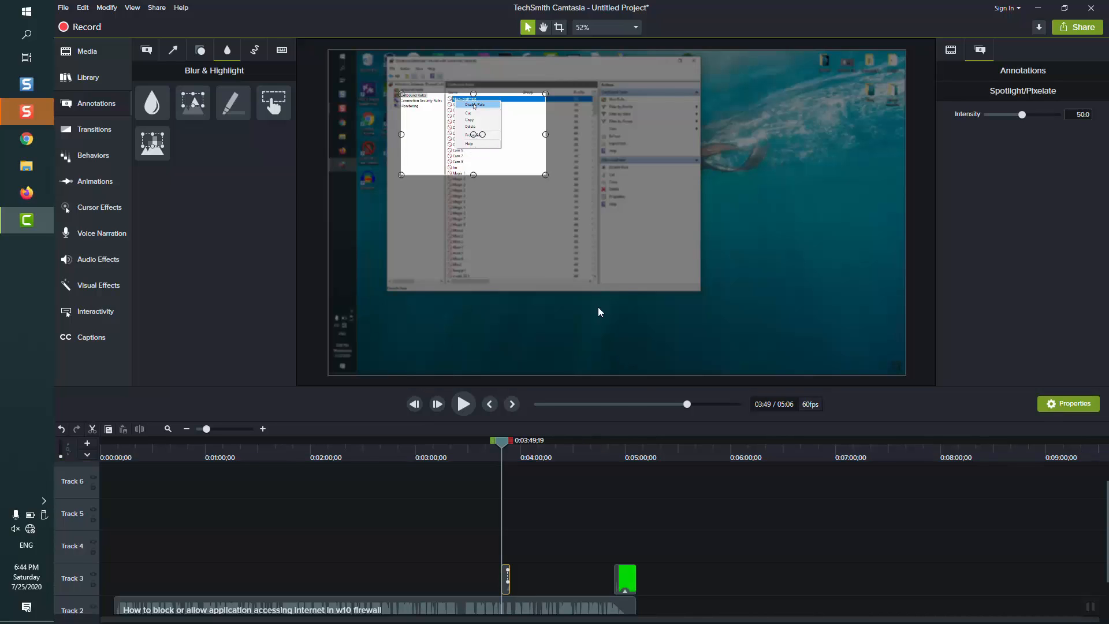
pyautogui.click(462, 403)
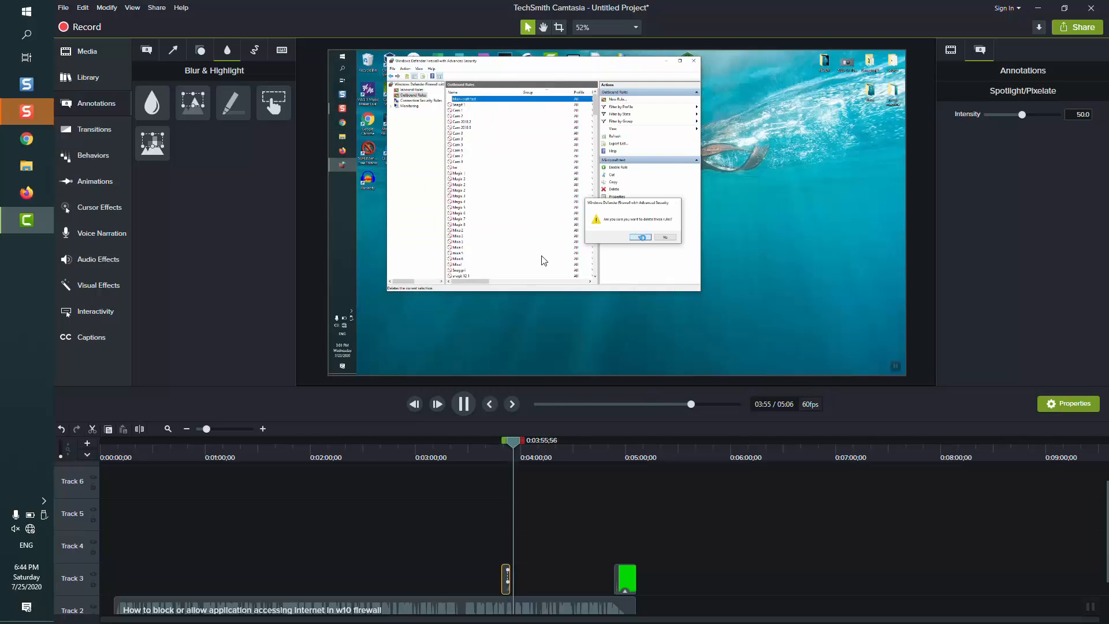
pyautogui.click(464, 406)
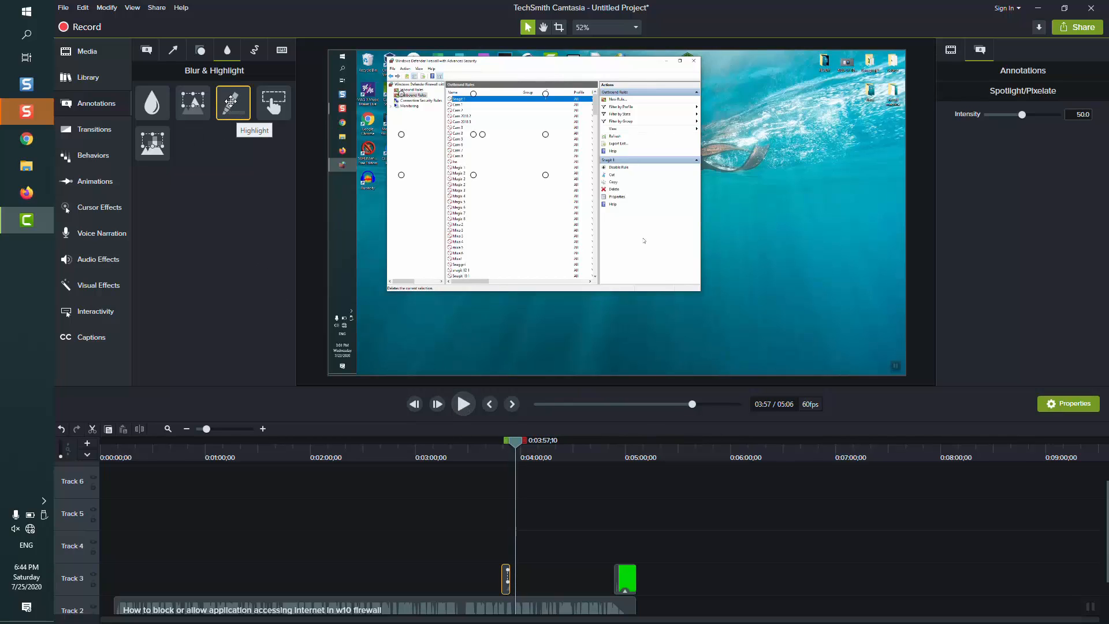
# Step: Add a Highlight annotation to Track 4 at about 3:57 and shrink it over the upper part of the firewall window's Actions pane
pyautogui.moveTo(235, 115)
pyautogui.mouseDown()
pyautogui.moveTo(445, 243)
pyautogui.moveTo(535, 425)
pyautogui.moveTo(507, 581)
pyautogui.moveTo(525, 557)
pyautogui.mouseUp()
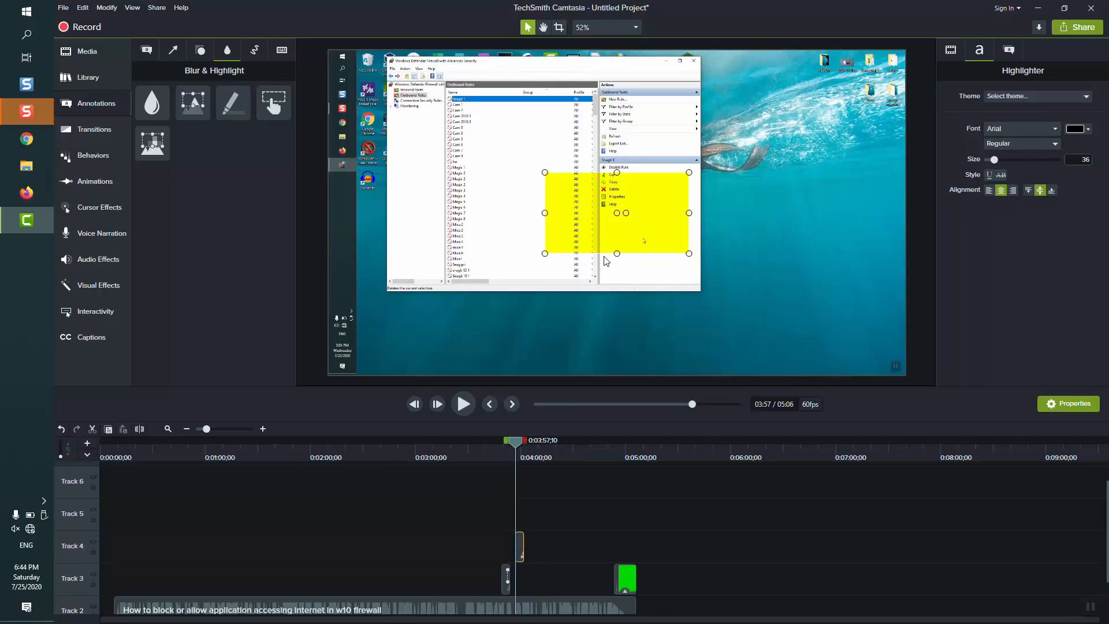
pyautogui.moveTo(632, 230); pyautogui.dragTo(603, 128)
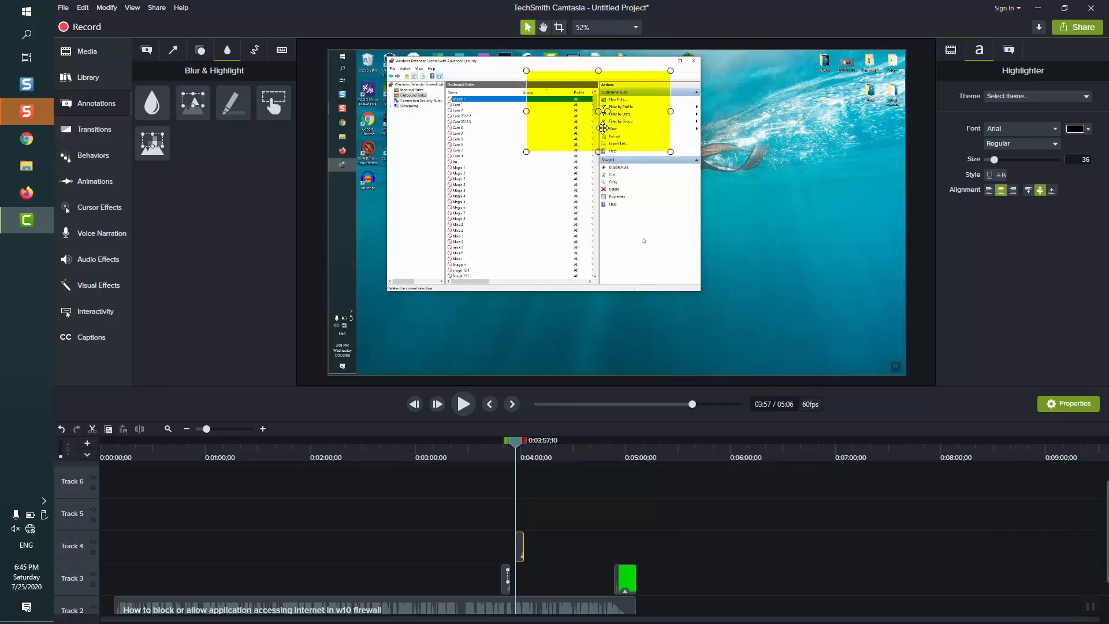
pyautogui.moveTo(526, 152); pyautogui.dragTo(619, 121)
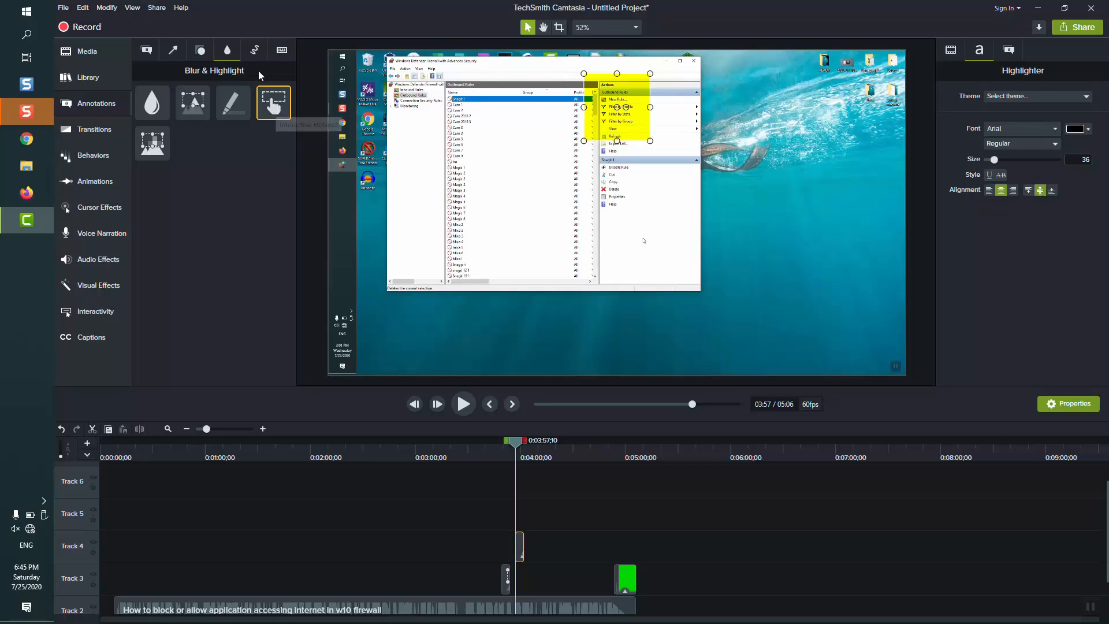
# Step: Add the first Sketch Motion shape to Track 5 at about 3:57, centred over the firewall window's lower half
pyautogui.click(256, 52)
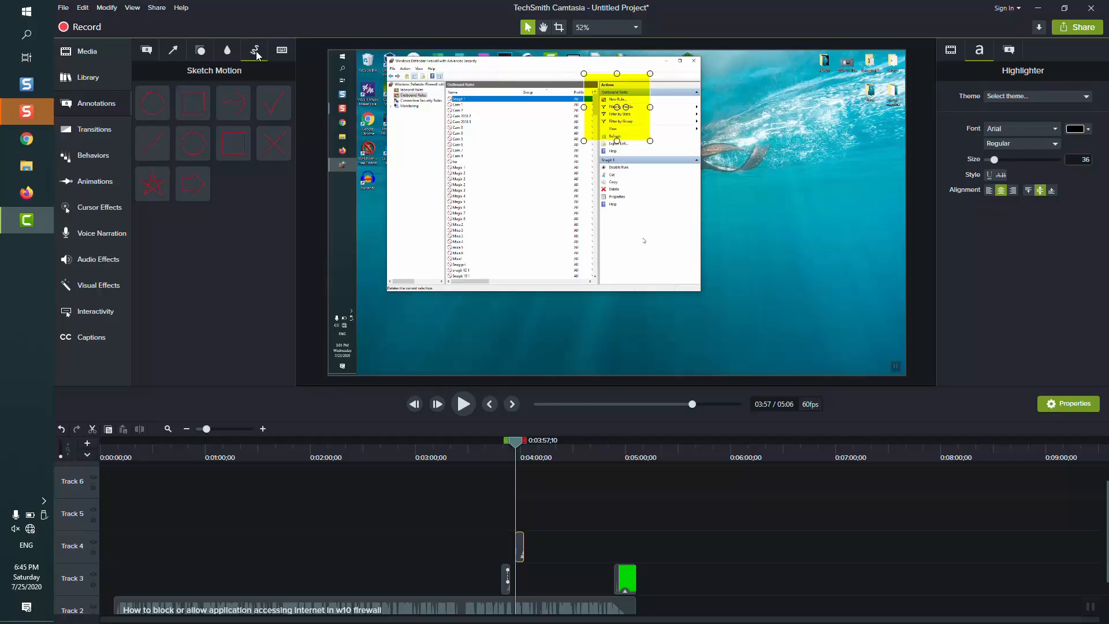
pyautogui.moveTo(151, 107)
pyautogui.mouseDown()
pyautogui.moveTo(495, 230)
pyautogui.moveTo(620, 165)
pyautogui.mouseUp()
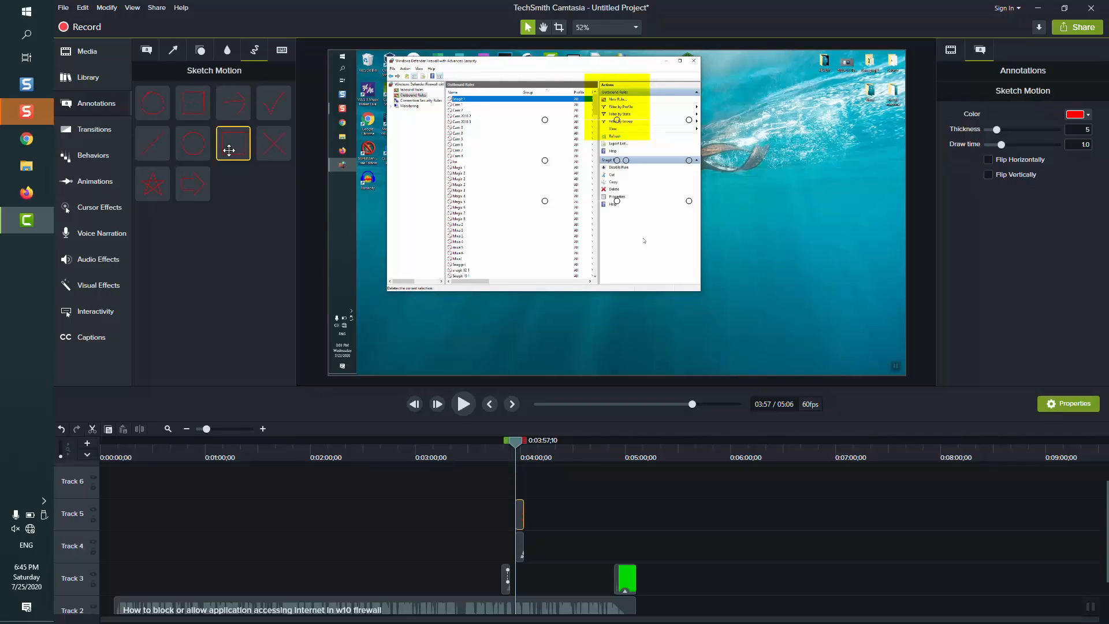
pyautogui.moveTo(595, 178); pyautogui.dragTo(529, 224)
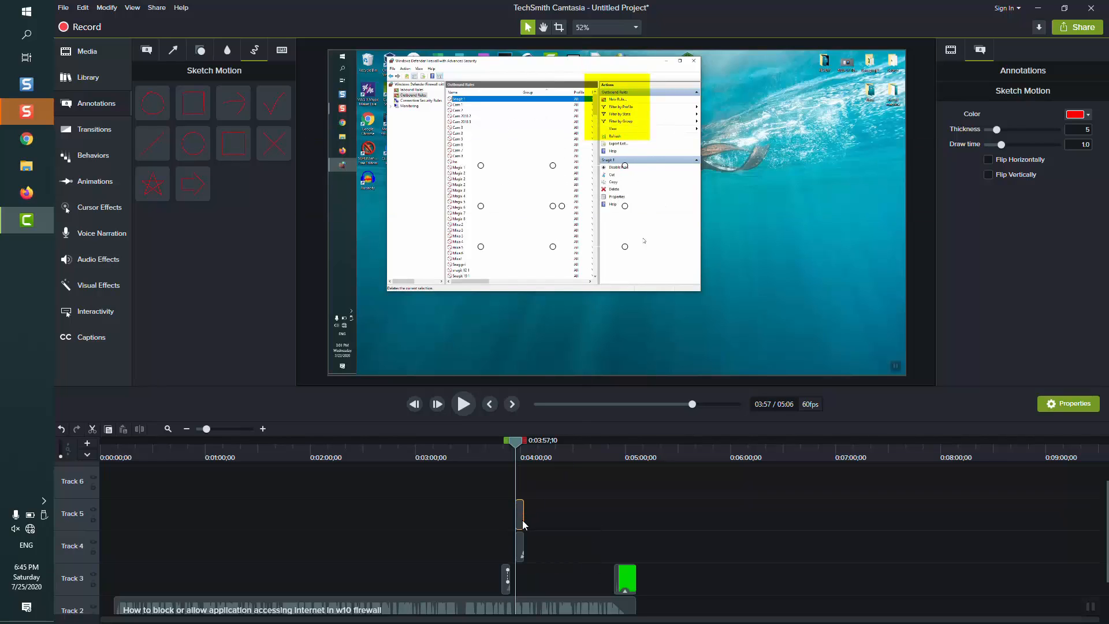
pyautogui.moveTo(522, 526)
pyautogui.mouseDown()
pyautogui.moveTo(615, 520)
pyautogui.moveTo(527, 522)
pyautogui.mouseUp()
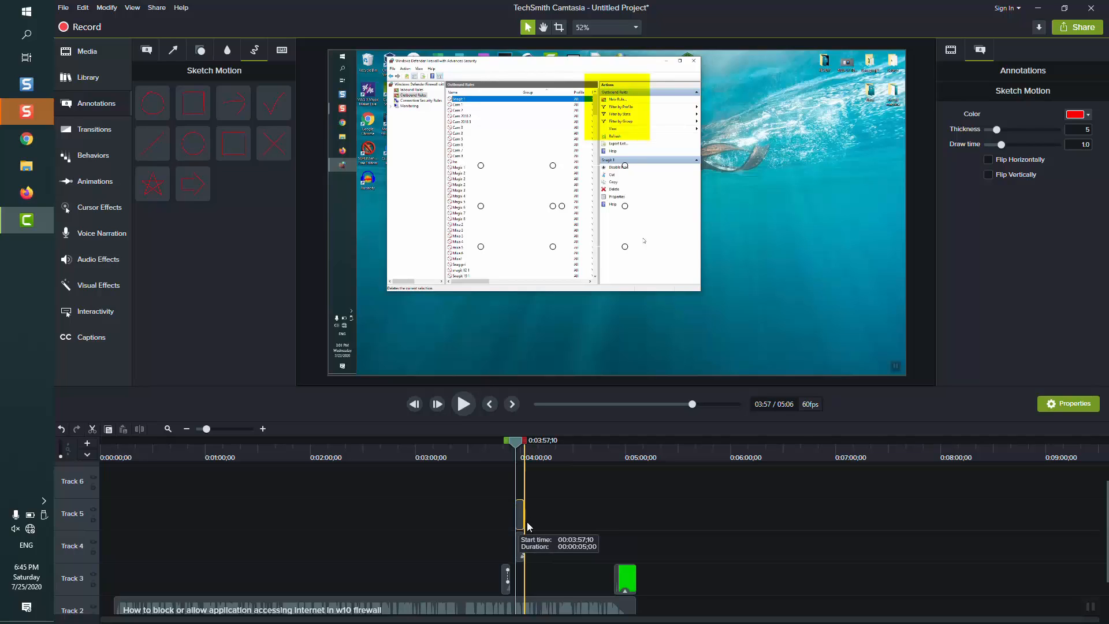
pyautogui.moveTo(528, 526); pyautogui.dragTo(527, 526)
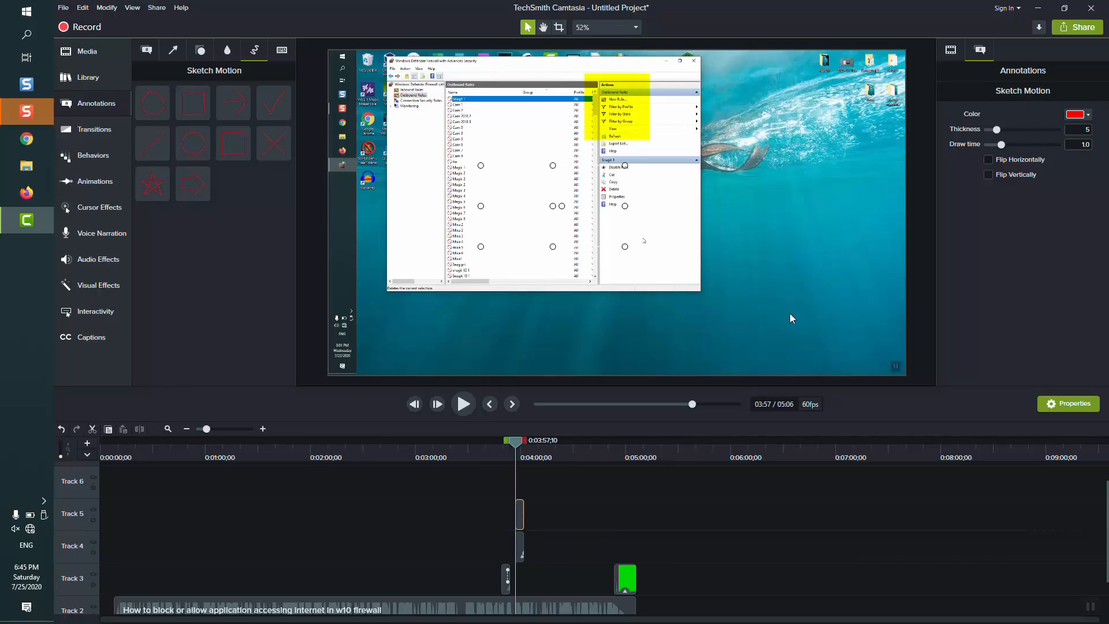
# Step: Give the sketch shape a slightly darker red, thickness 13 and draw time 3.3 without flipping, and play it back
pyautogui.click(1076, 114)
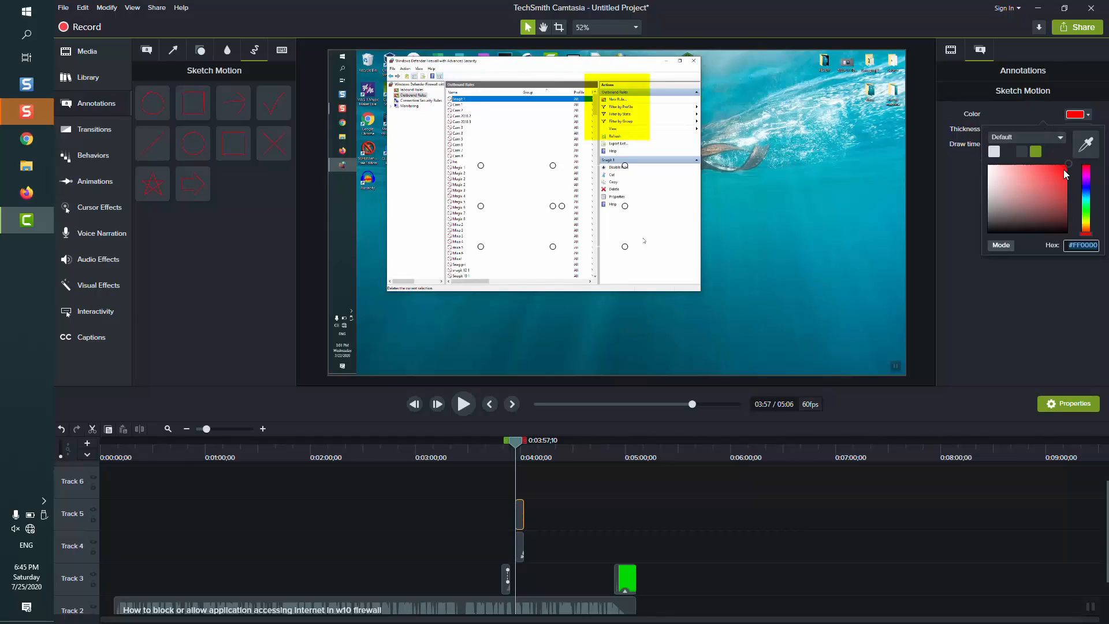
pyautogui.moveTo(1063, 168); pyautogui.dragTo(1060, 173)
pyautogui.click(972, 188)
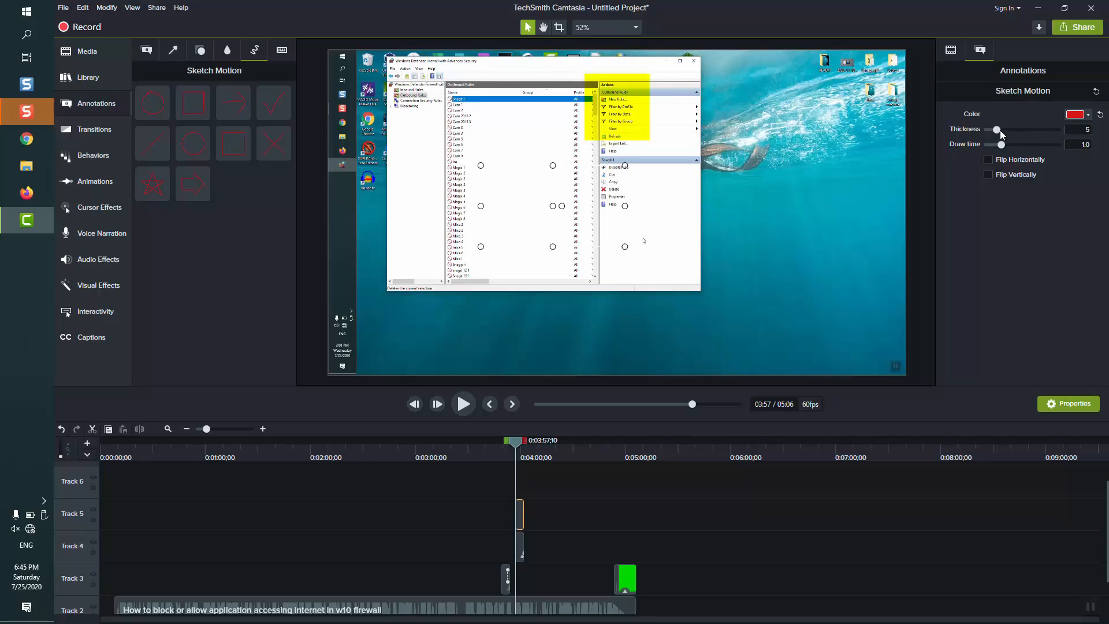
pyautogui.moveTo(999, 130)
pyautogui.mouseDown()
pyautogui.moveTo(1038, 129)
pyautogui.moveTo(1021, 145)
pyautogui.moveTo(996, 146)
pyautogui.moveTo(1034, 144)
pyautogui.mouseUp()
pyautogui.click(999, 176)
pyautogui.click(990, 164)
pyautogui.click(987, 175)
pyautogui.click(461, 405)
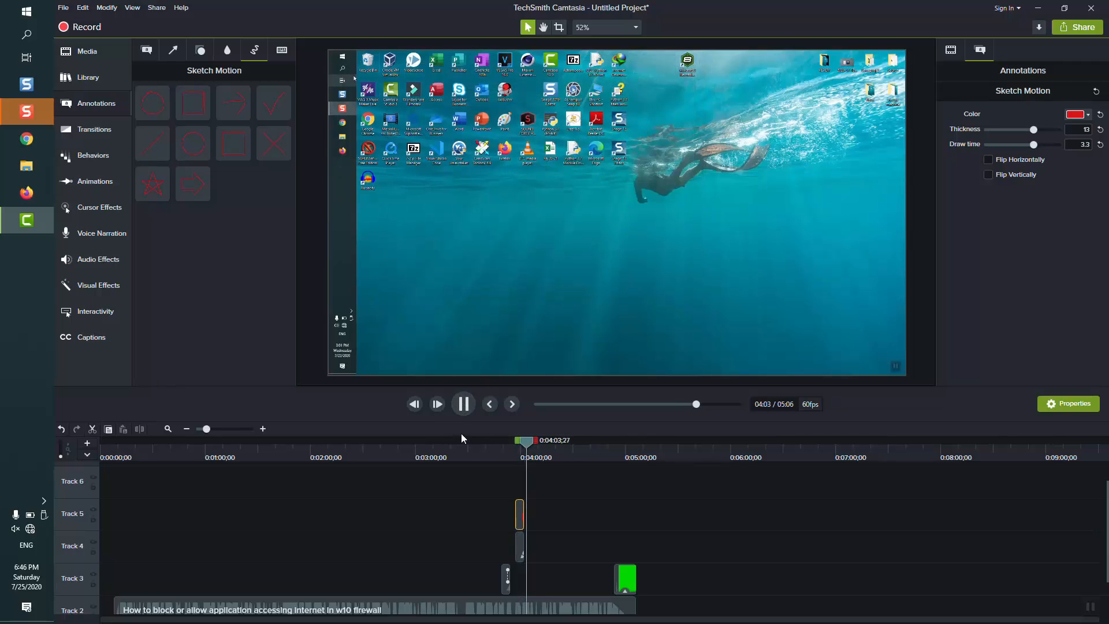
pyautogui.click(461, 406)
# Step: Add the first Ctrl+A keystroke callout to Track 6 at about 4:15 and enlarge it in the empty area beside the search window
pyautogui.click(283, 51)
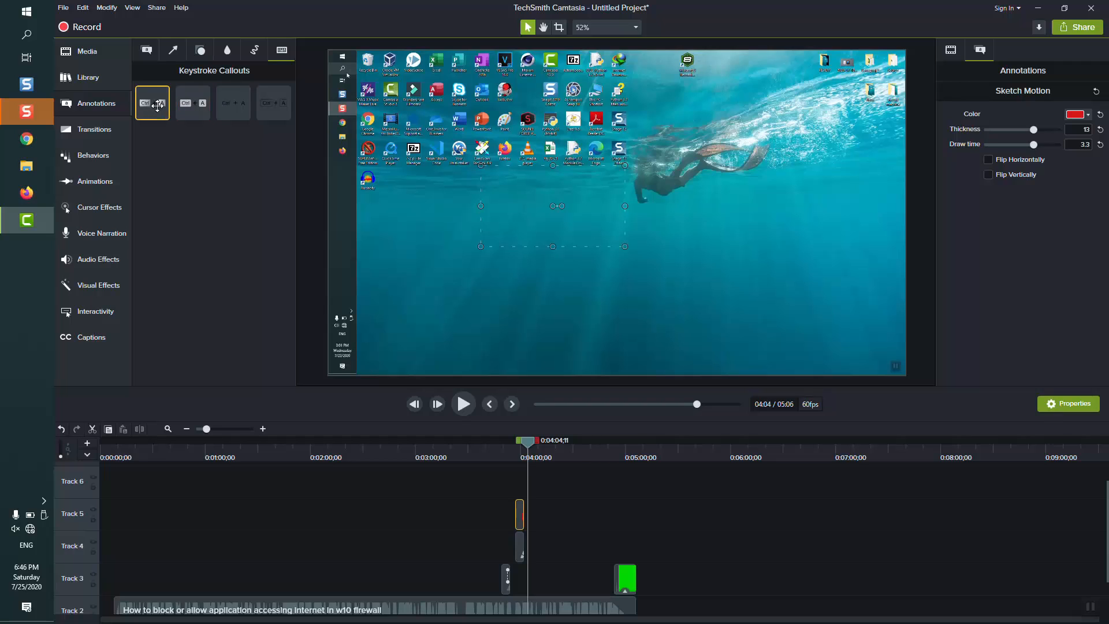
pyautogui.moveTo(157, 106); pyautogui.dragTo(552, 491)
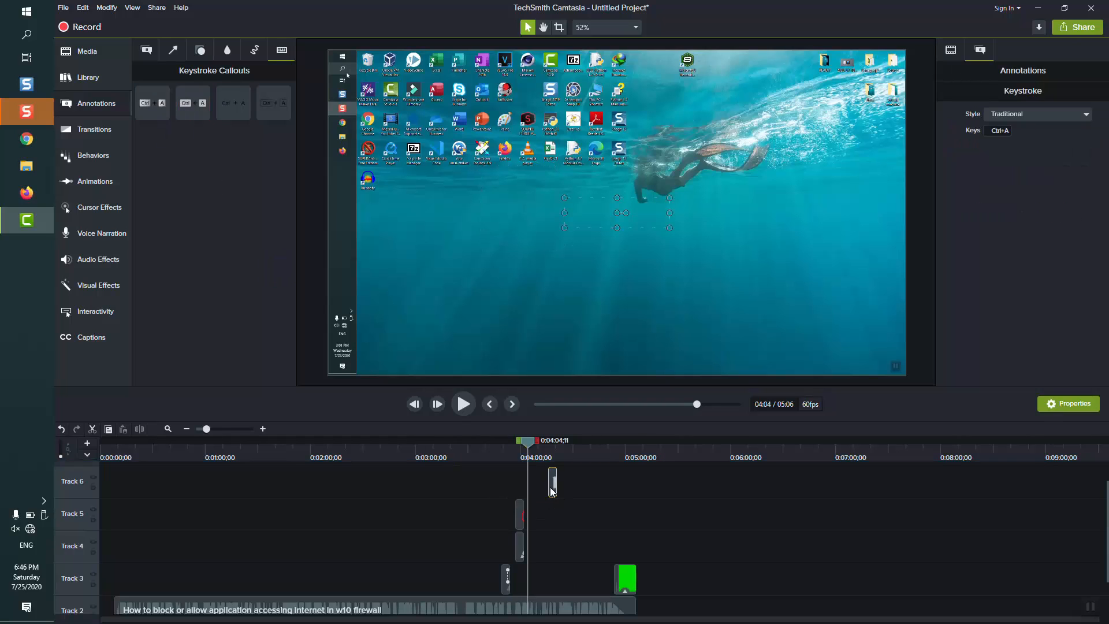
pyautogui.click(549, 483)
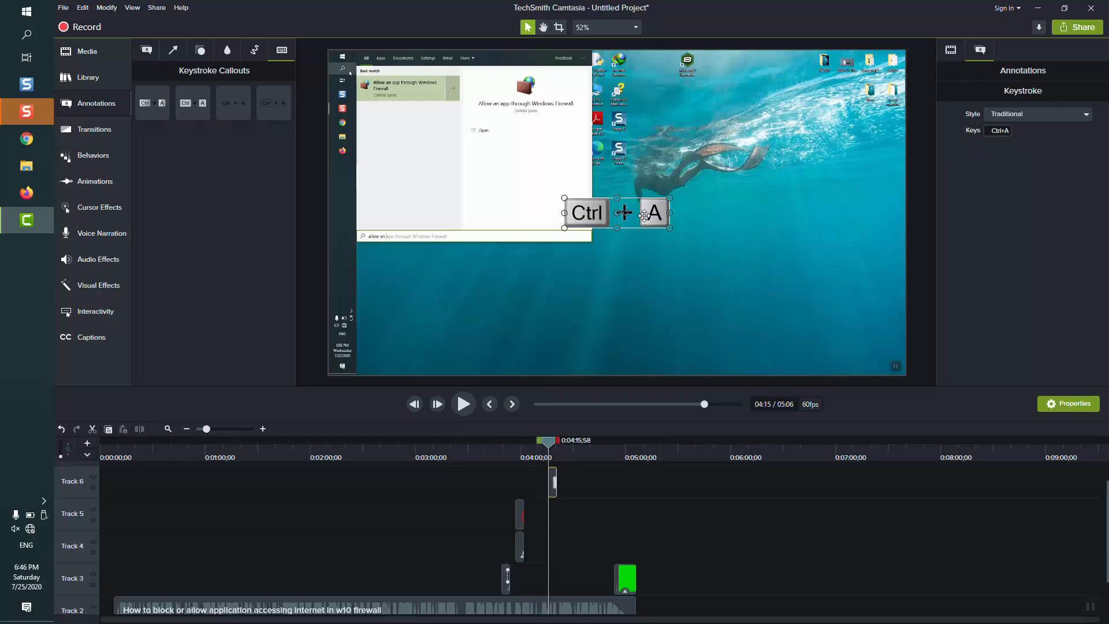
pyautogui.moveTo(644, 215); pyautogui.dragTo(833, 276)
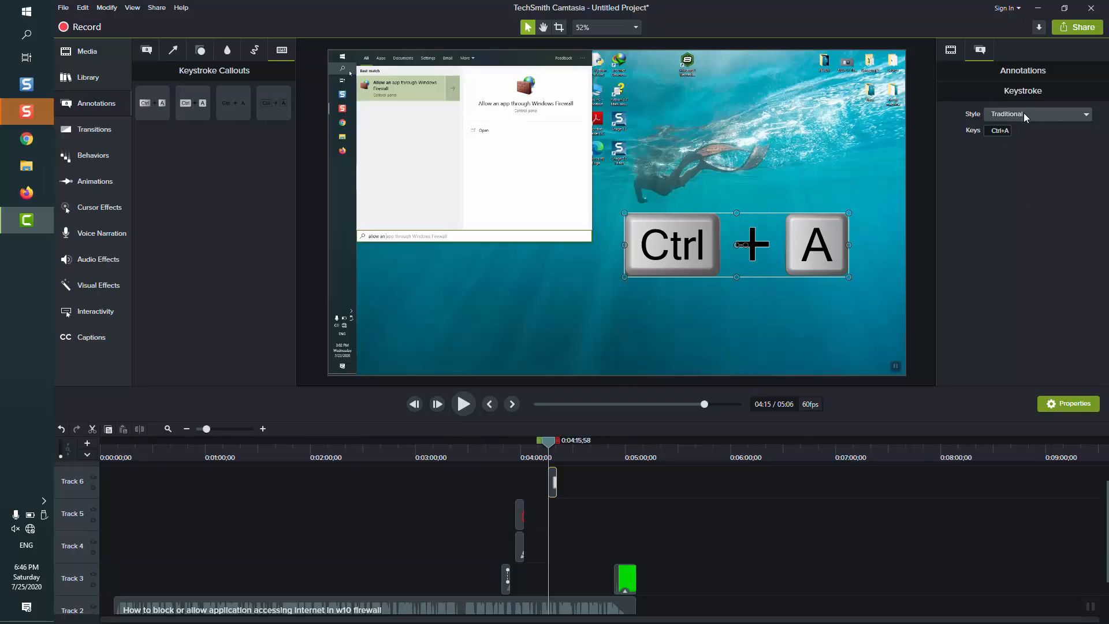
# Step: Try Shift+X and Shift+S as the keystroke callout's keys, settling on Alt+C, and lengthen its clip on Track 6
pyautogui.click(999, 131)
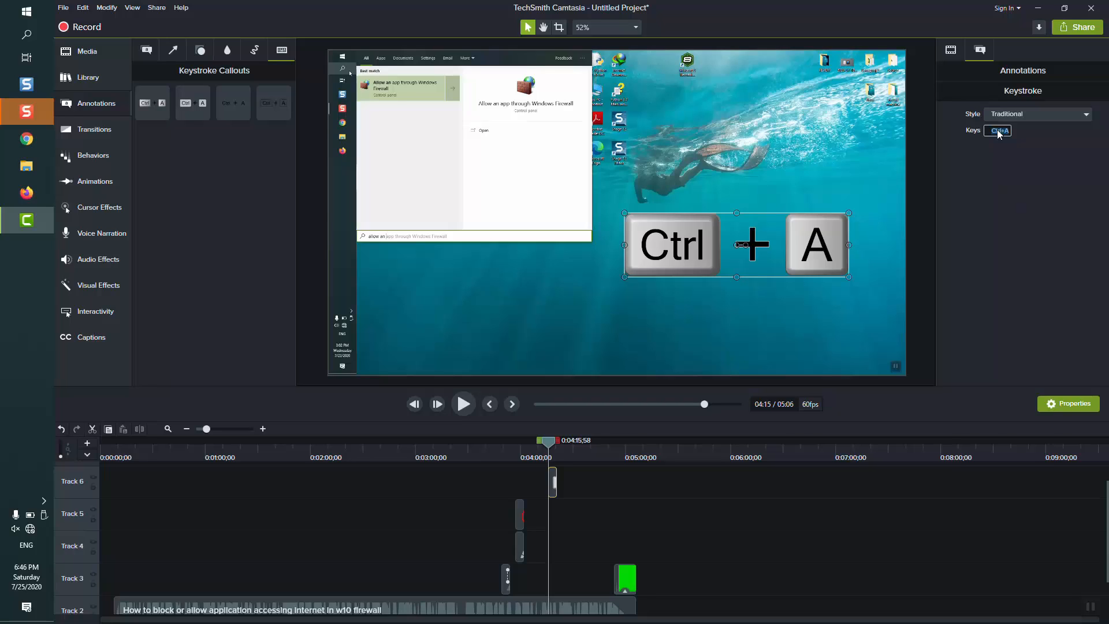
pyautogui.press('ctrl')
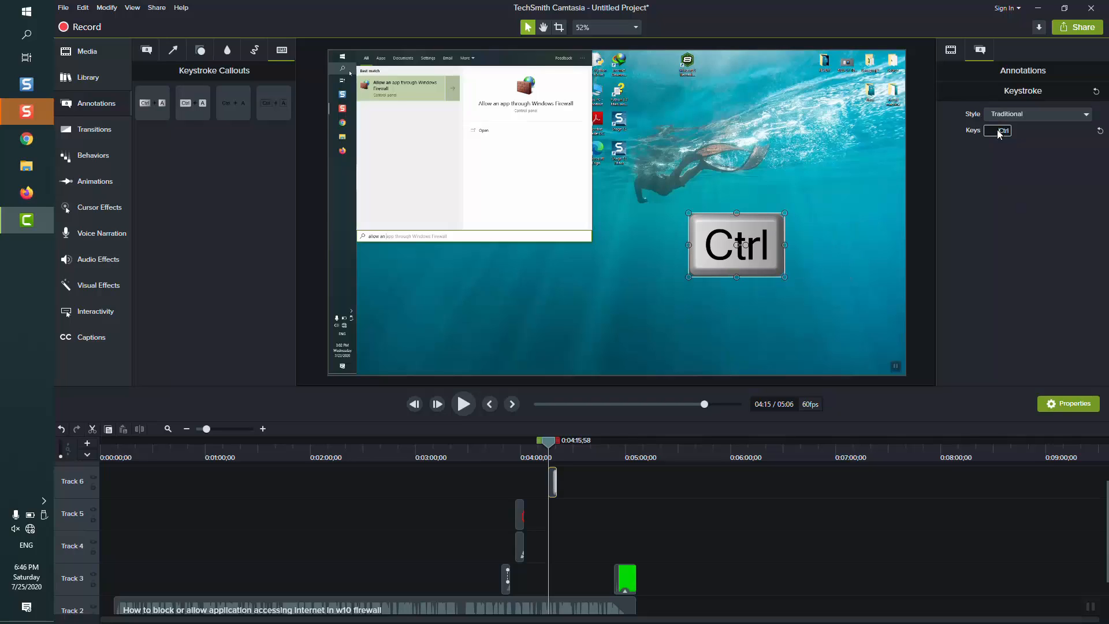
pyautogui.press('shift')
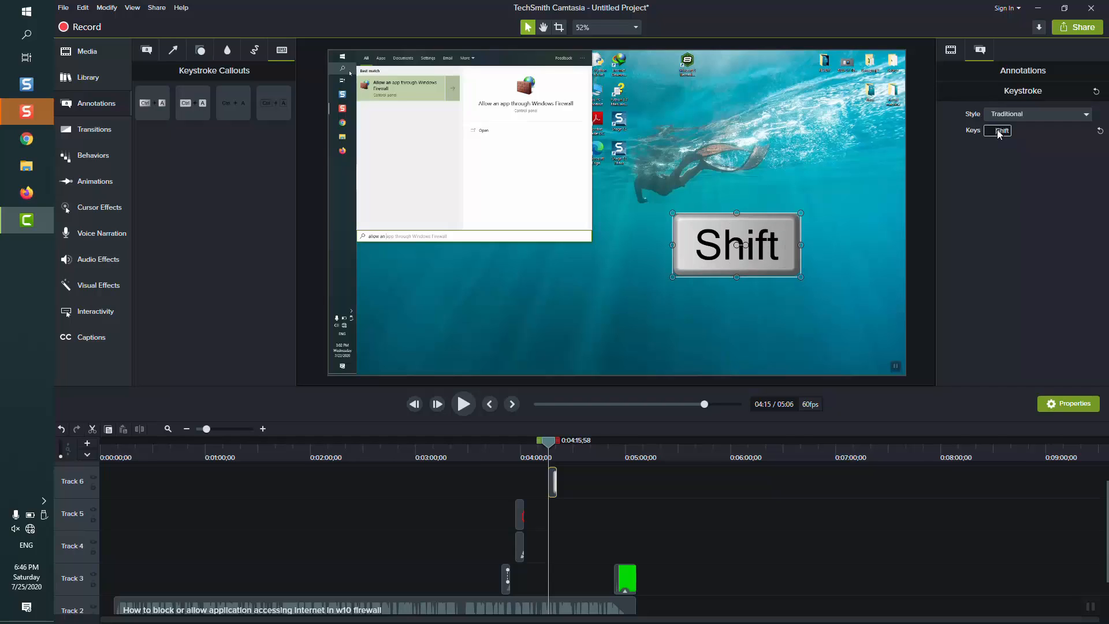
pyautogui.hotkey('shift', 'x')
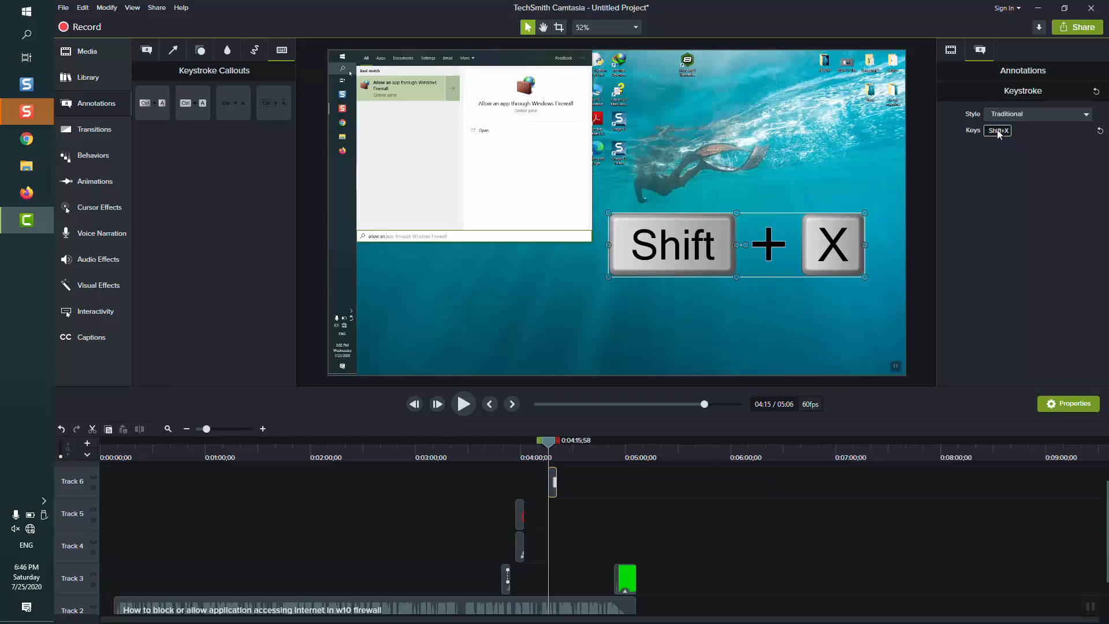
pyautogui.press('shift')
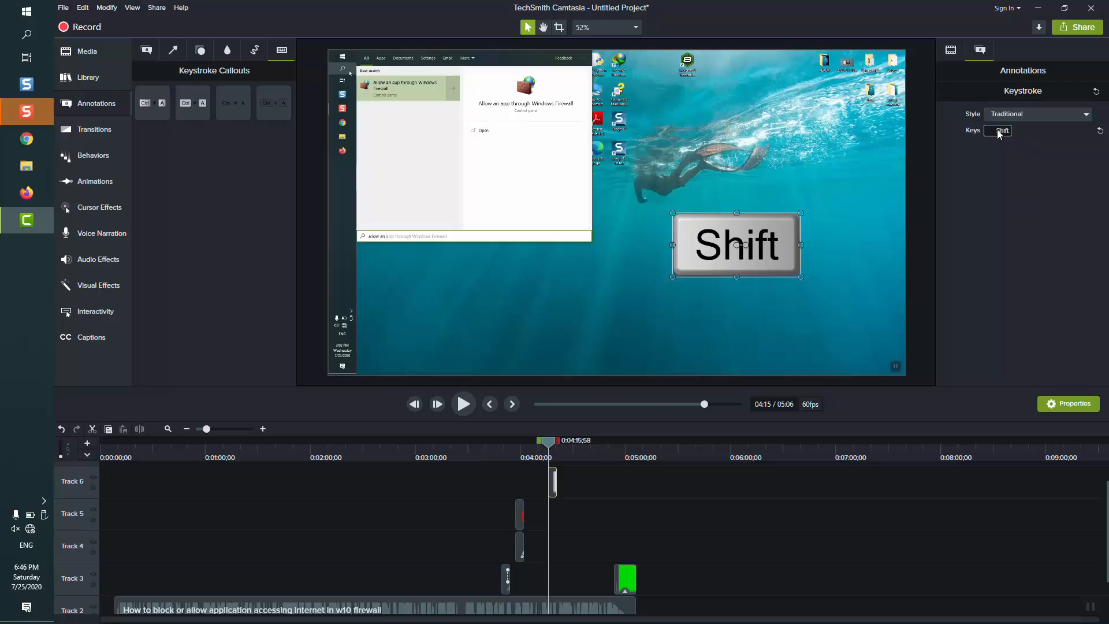
pyautogui.hotkey('shift', 's')
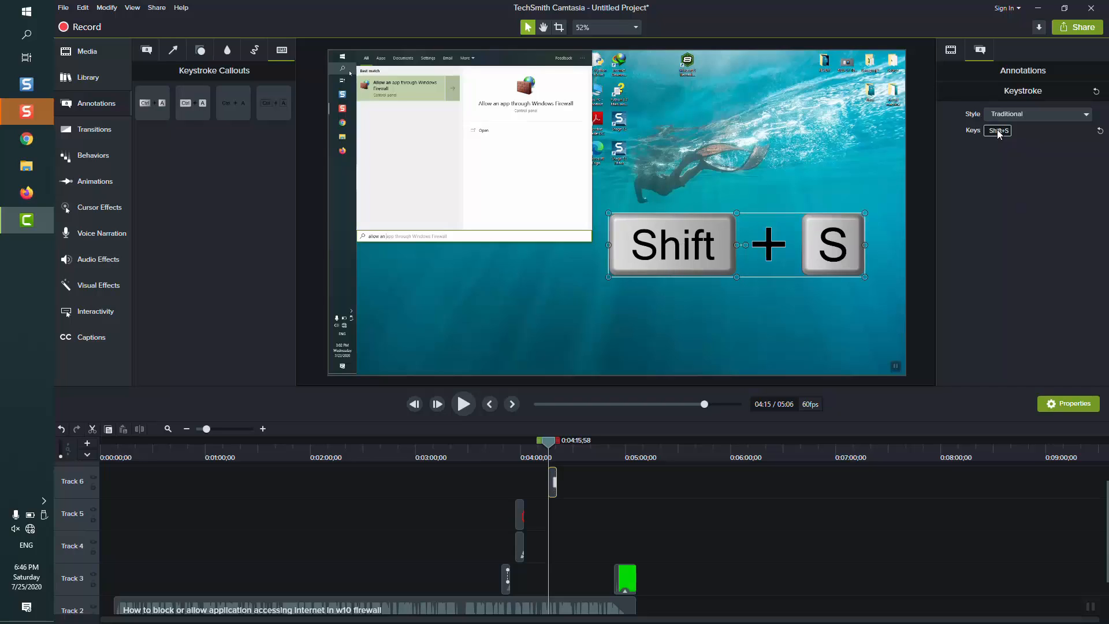
pyautogui.hotkey('alt', 'c')
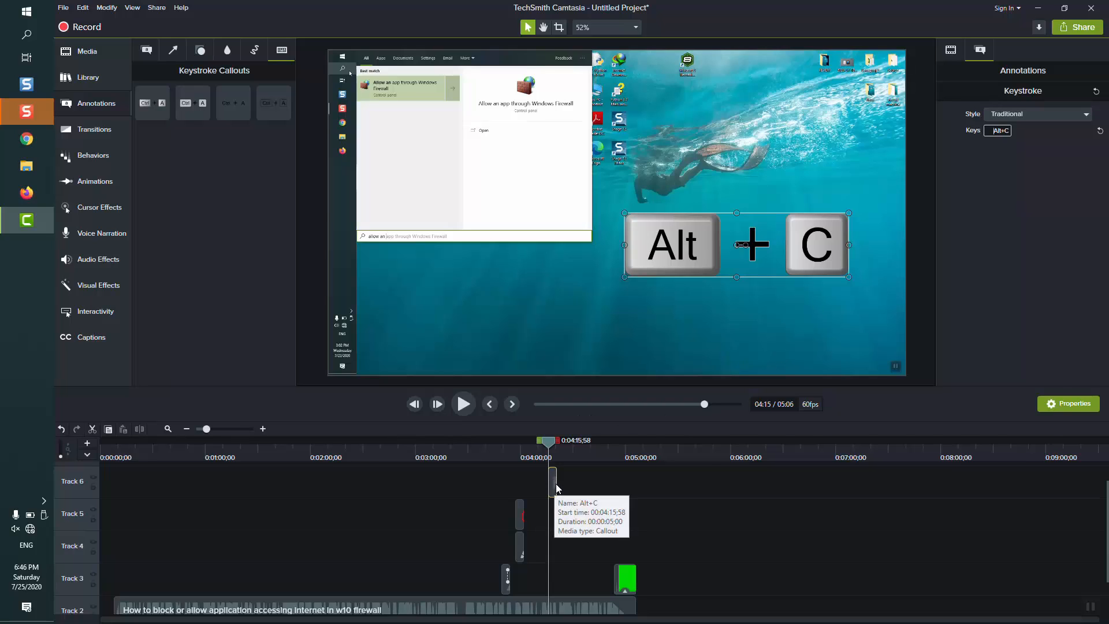
pyautogui.moveTo(556, 483); pyautogui.dragTo(573, 480)
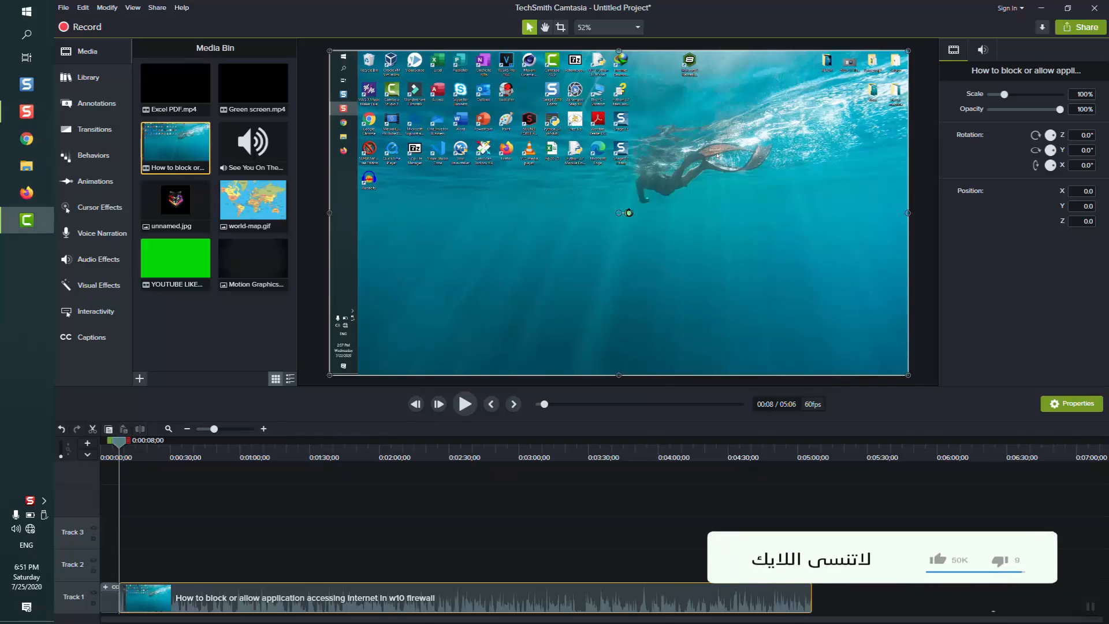
# Step: Try rotating the firewall clip 180° around the Z axis on the canvas and return it to 0°
pyautogui.moveTo(628, 214); pyautogui.dragTo(549, 209)
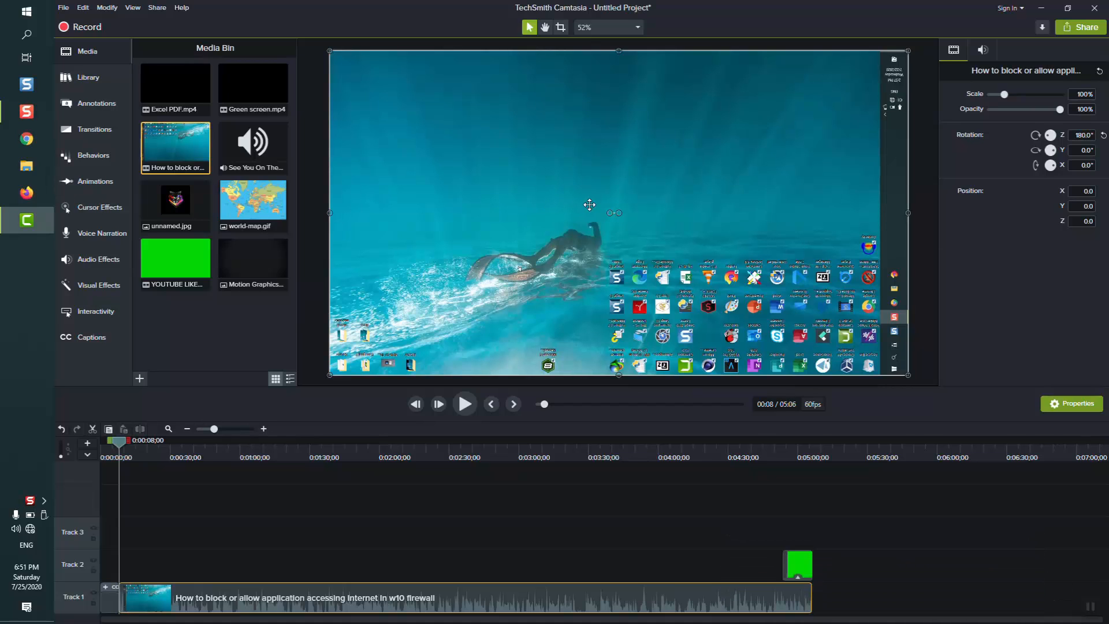
pyautogui.moveTo(609, 213); pyautogui.dragTo(663, 216)
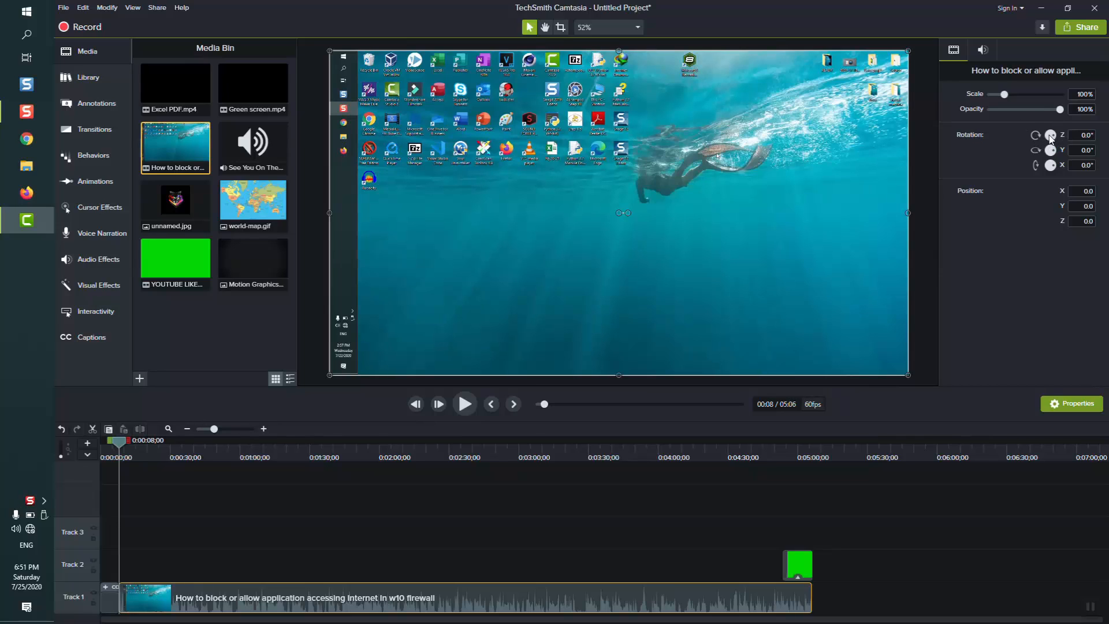
pyautogui.moveTo(1052, 139); pyautogui.dragTo(1056, 139)
# Step: Try Y rotations of 180° and 360° on the firewall clip, and turn it freely around the Y axis
pyautogui.click(1087, 151)
pyautogui.press('Return')
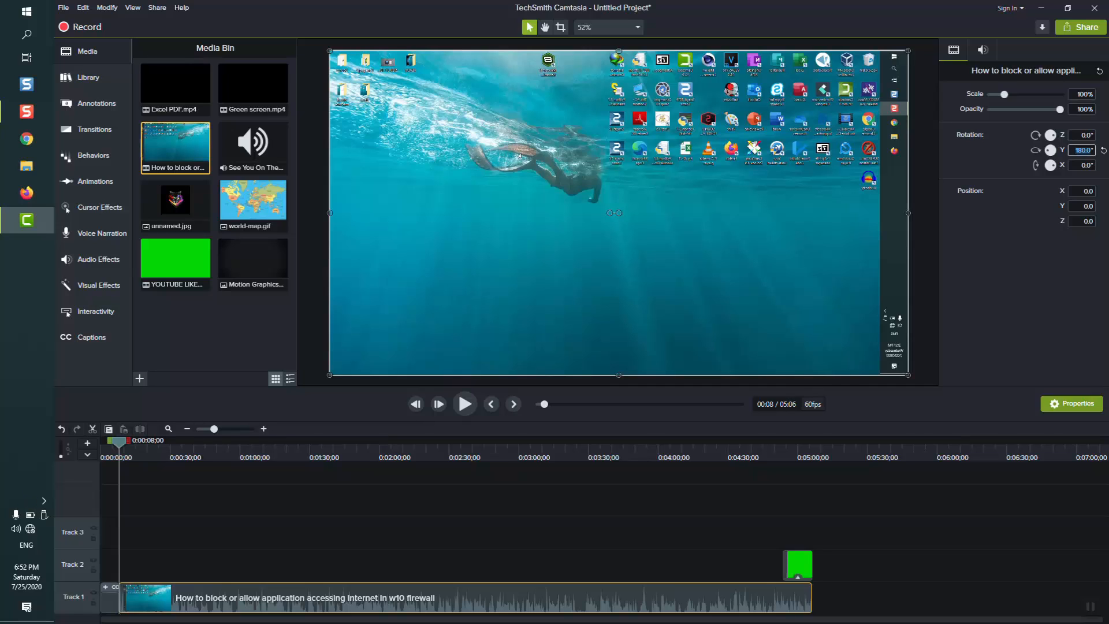
pyautogui.write('360')
pyautogui.press('Return')
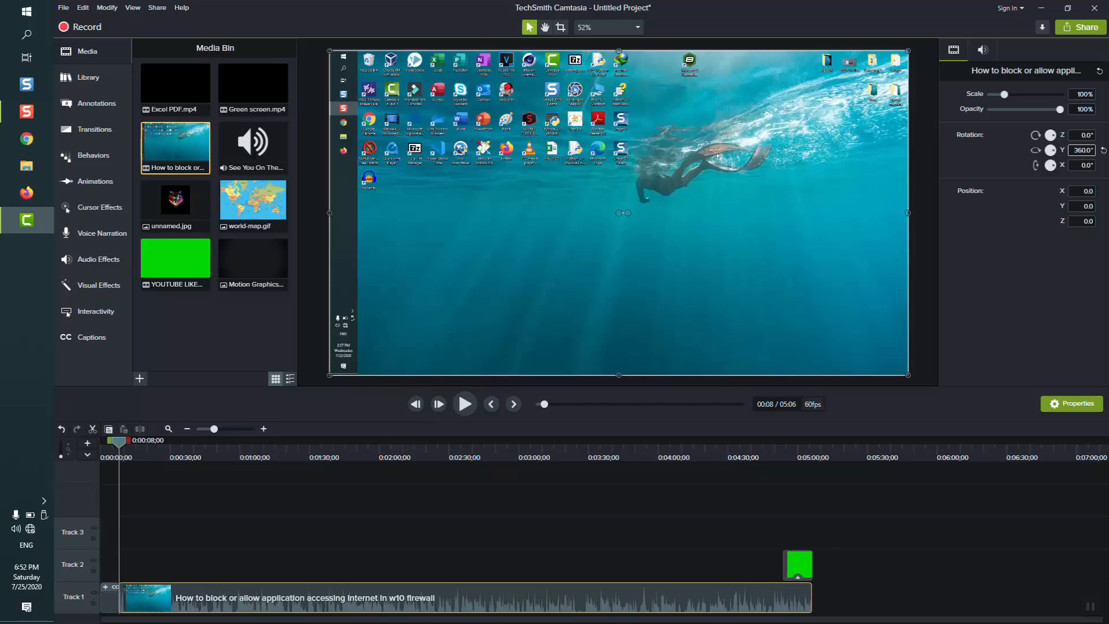
pyautogui.moveTo(1050, 151); pyautogui.dragTo(1044, 154)
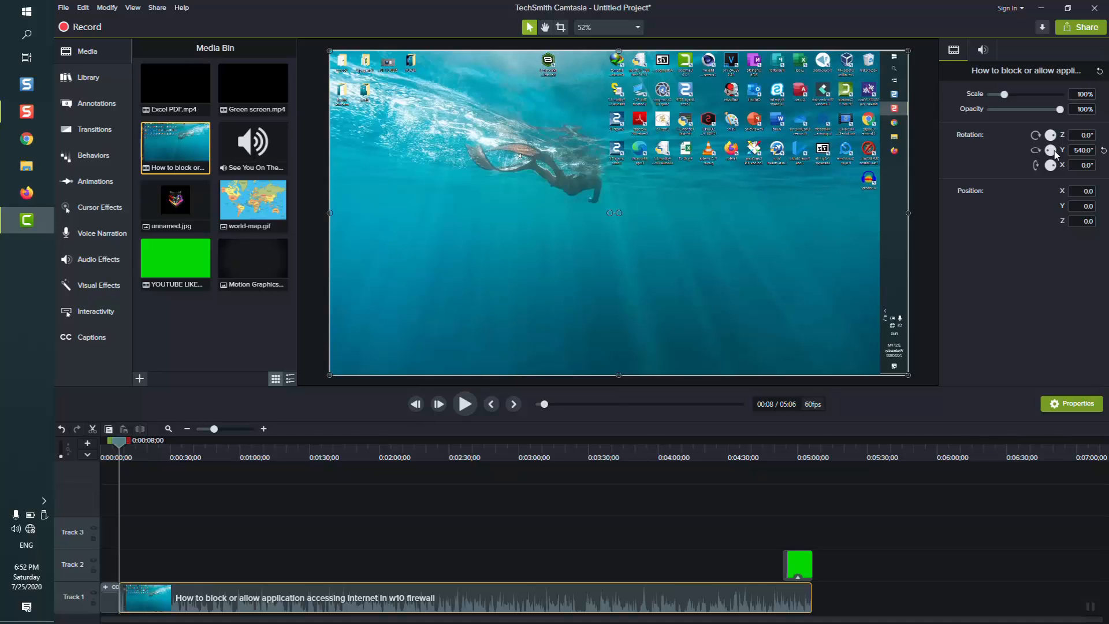
pyautogui.moveTo(1048, 153); pyautogui.dragTo(1063, 155)
# Step: Set the firewall clip's Y rotation to 180° to mirror it horizontally
pyautogui.click(1075, 150)
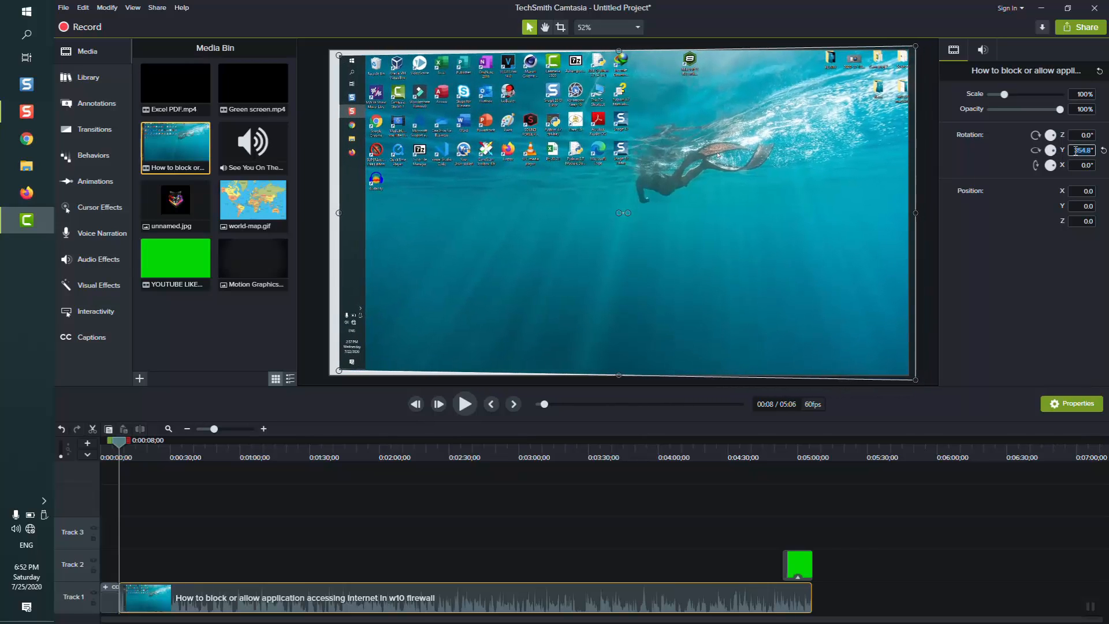
pyautogui.write('180')
pyautogui.press('Return')
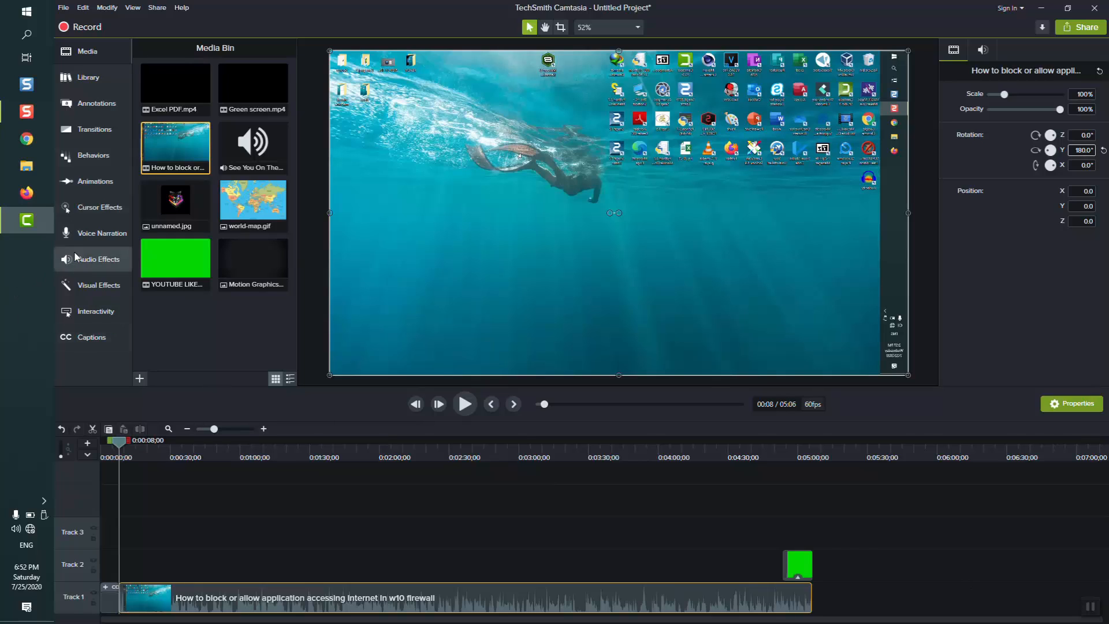
# Step: Show the Zoom-n-Pan animation controls and split the firewall clip on Track 1 at 0:57;07
pyautogui.click(80, 186)
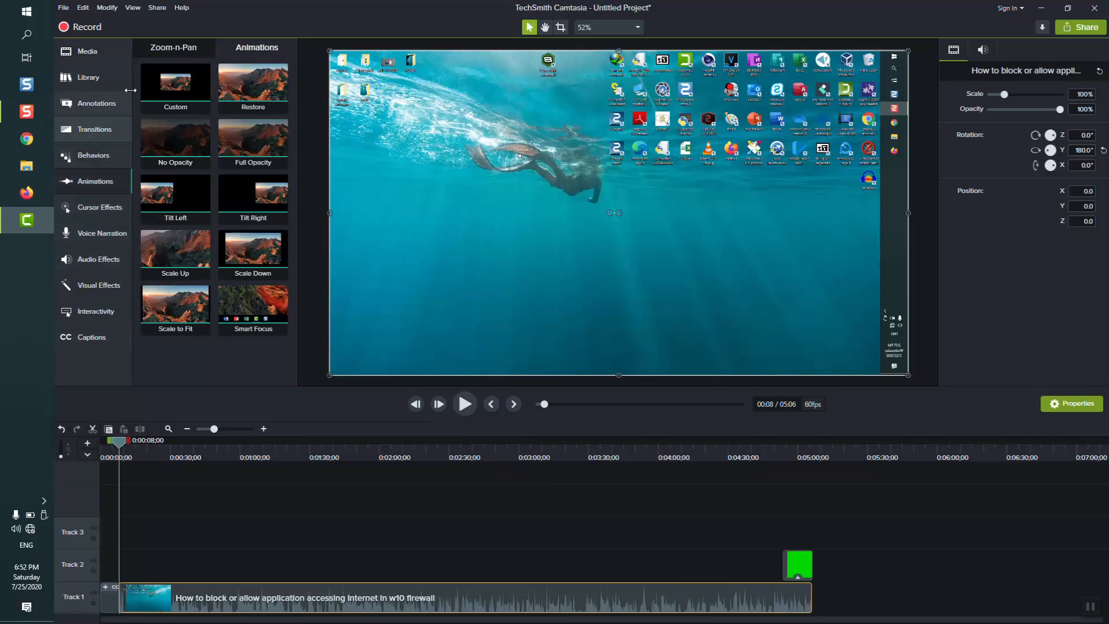
pyautogui.click(179, 54)
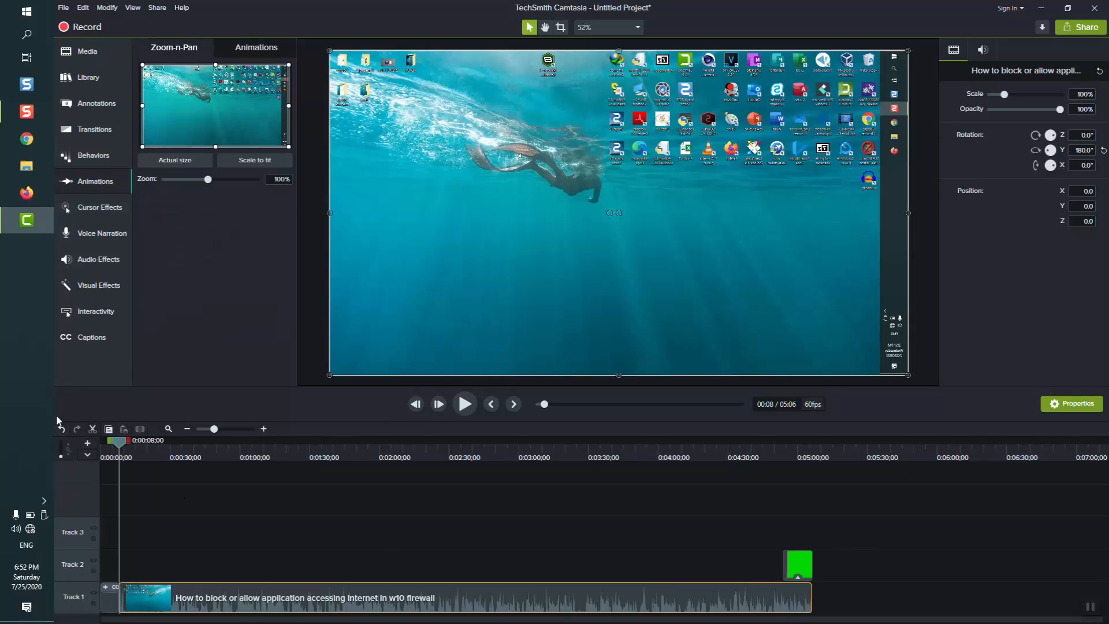
pyautogui.moveTo(118, 441); pyautogui.dragTo(234, 449)
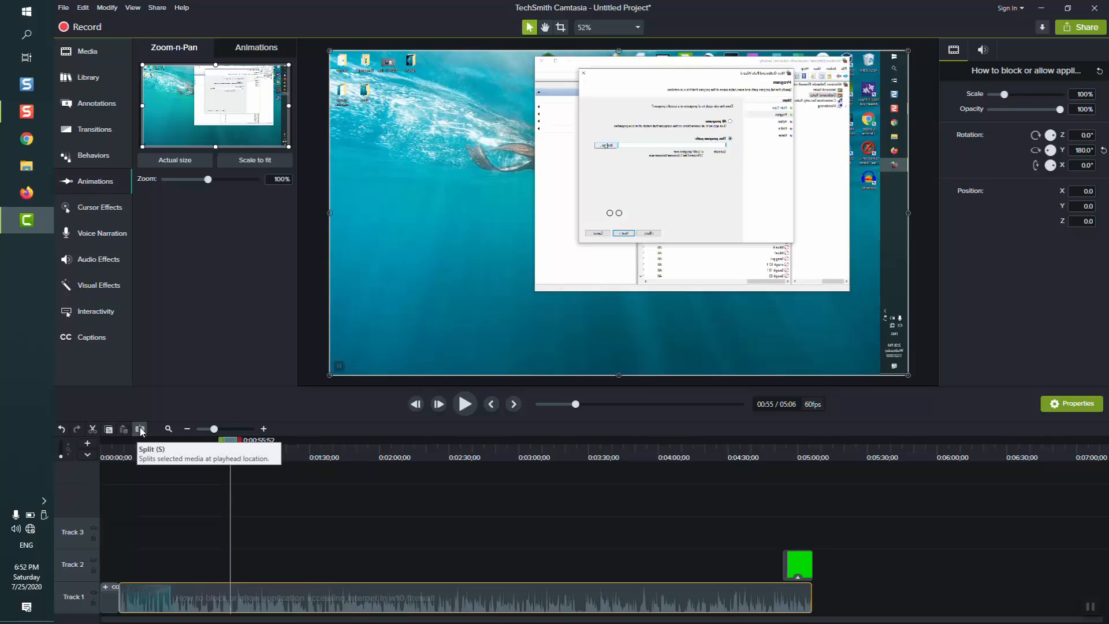
pyautogui.moveTo(237, 444); pyautogui.dragTo(240, 443)
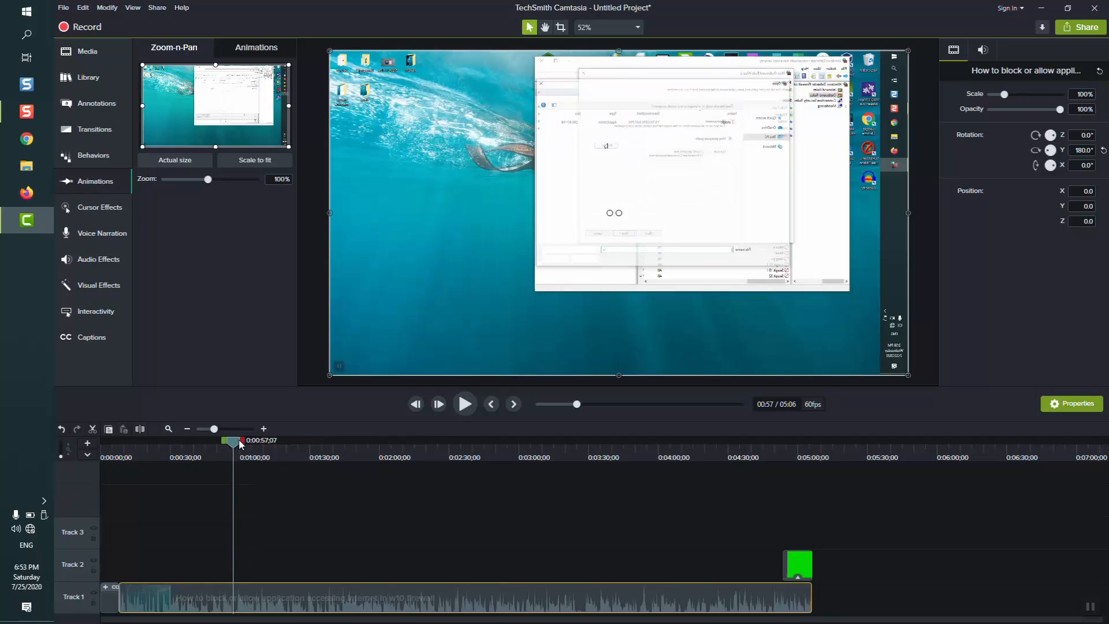
pyautogui.press('s')
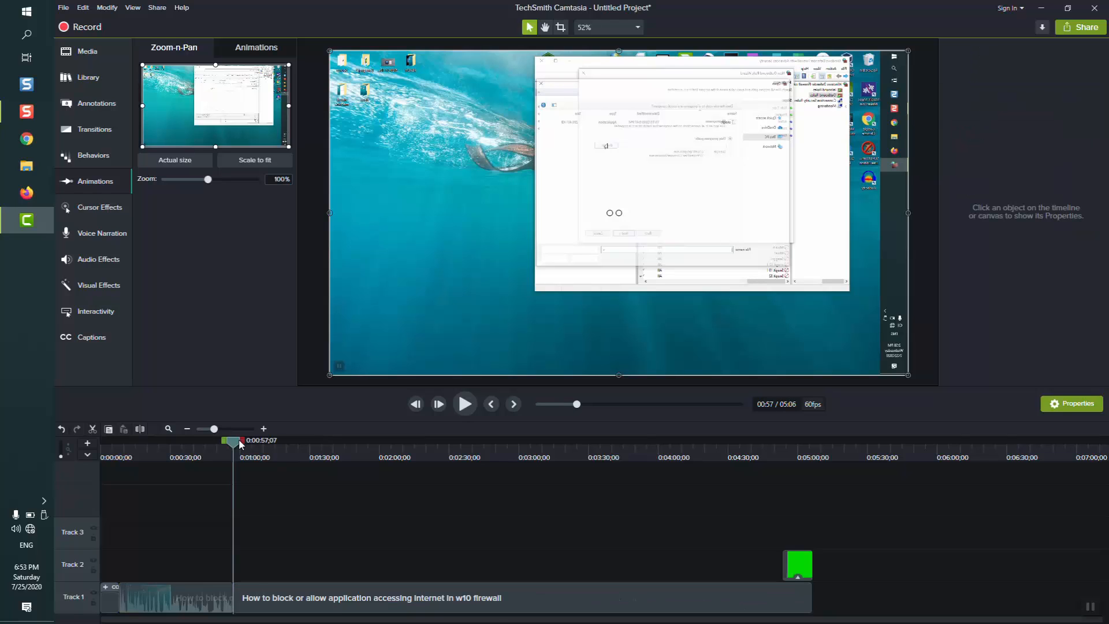
# Step: Split the remaining firewall clip on Track 1 at about 1:07, 1:20 and 1:42
pyautogui.moveTo(242, 444); pyautogui.dragTo(257, 446)
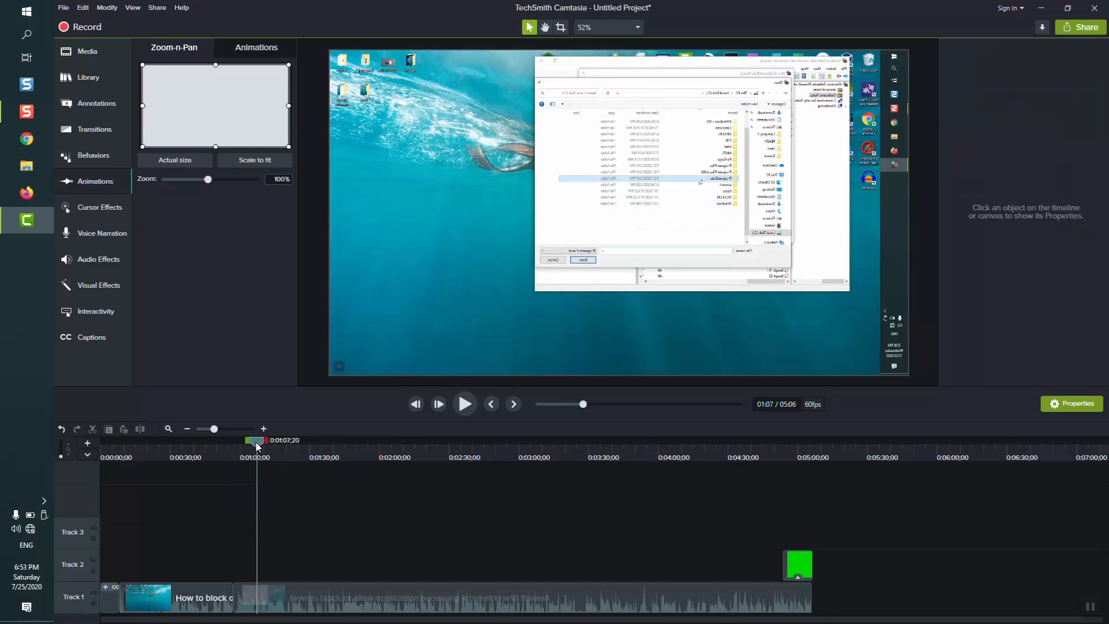
pyautogui.click(291, 604)
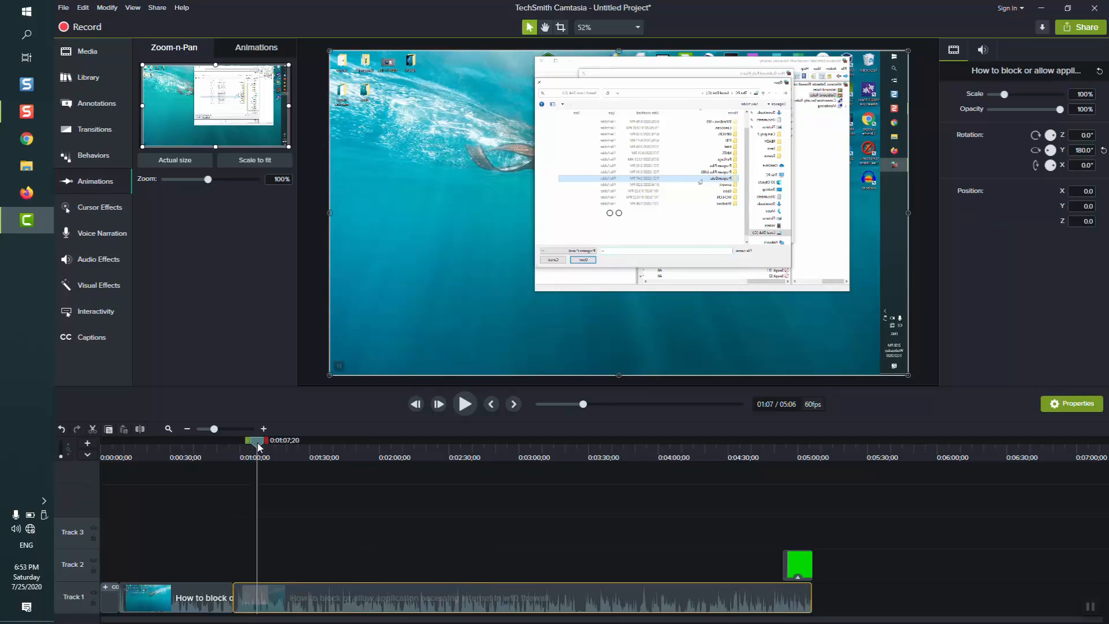
pyautogui.click(299, 504)
pyautogui.moveTo(249, 447); pyautogui.dragTo(288, 442)
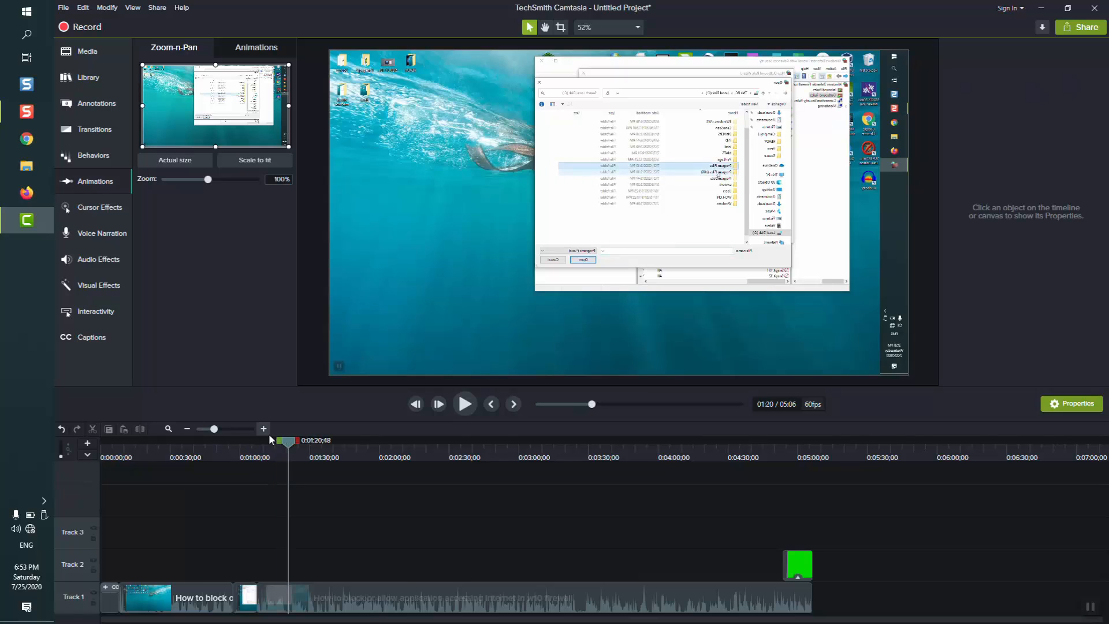
pyautogui.click(350, 606)
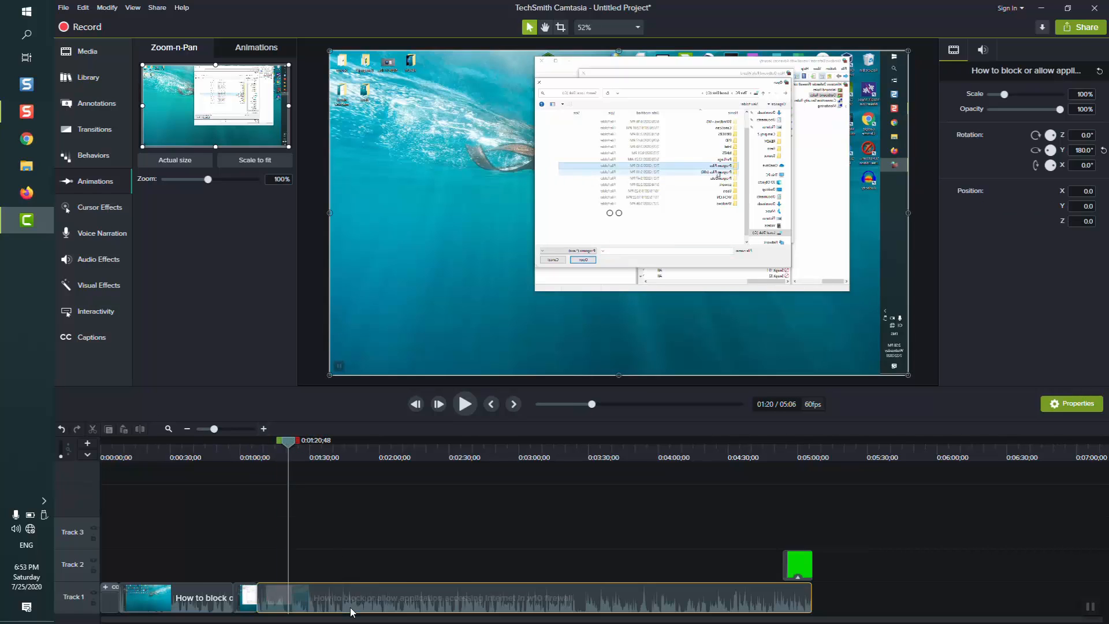
pyautogui.click(290, 497)
pyautogui.moveTo(296, 444); pyautogui.dragTo(338, 444)
pyautogui.click(397, 605)
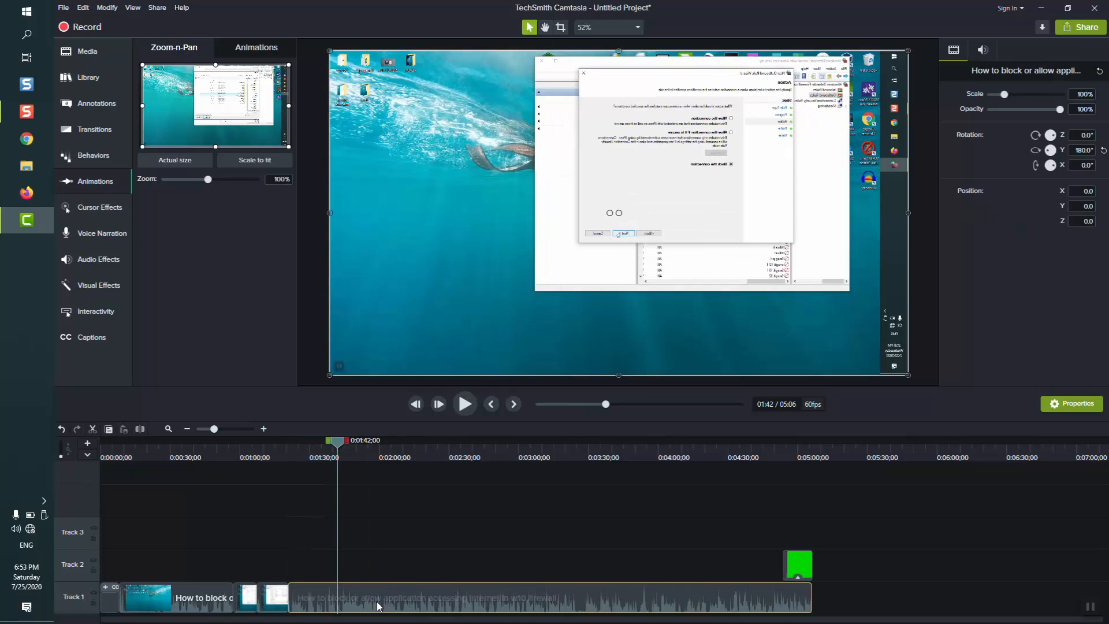
pyautogui.click(355, 604)
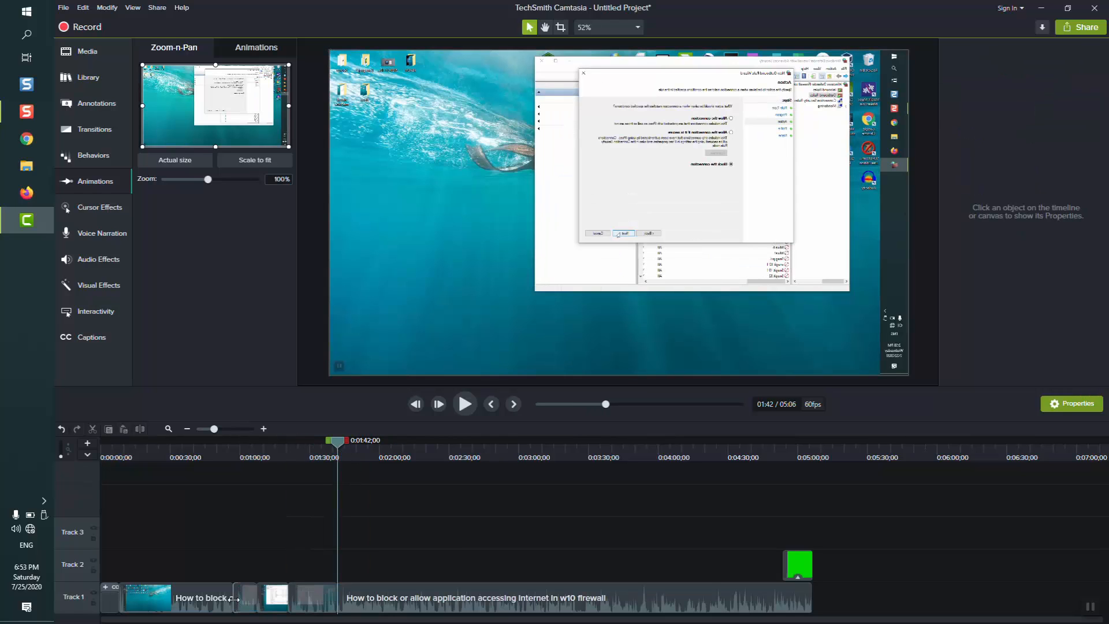
# Step: Delete the Track 1 segment between 0:57 and 1:07, close the gap, and move the green subscribe clip on Track 2 earlier to match
pyautogui.click(254, 597)
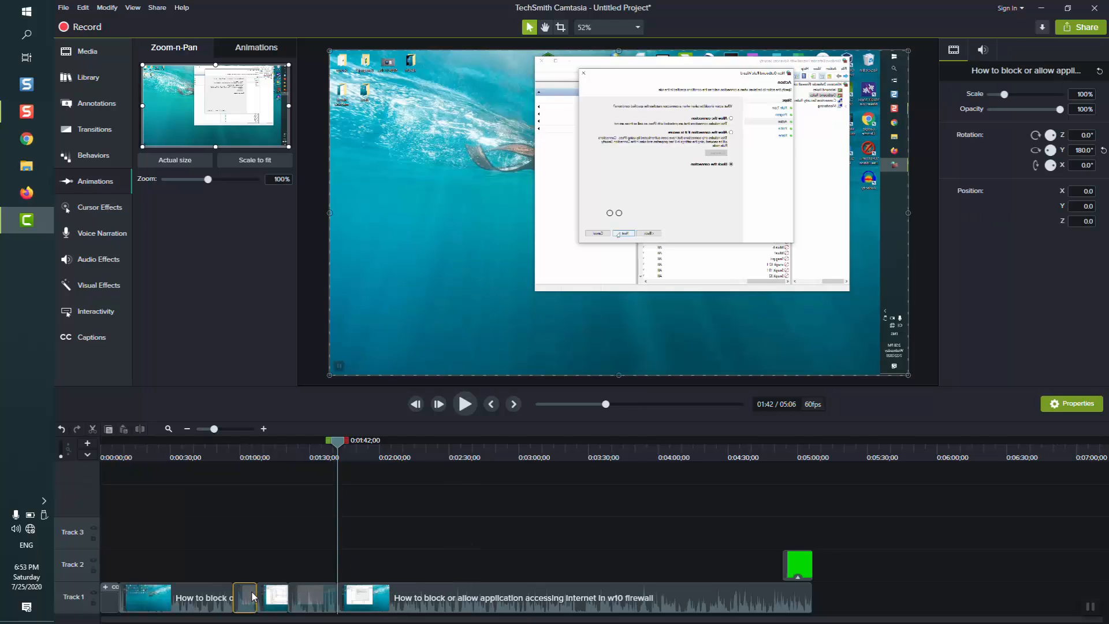
pyautogui.press('Delete')
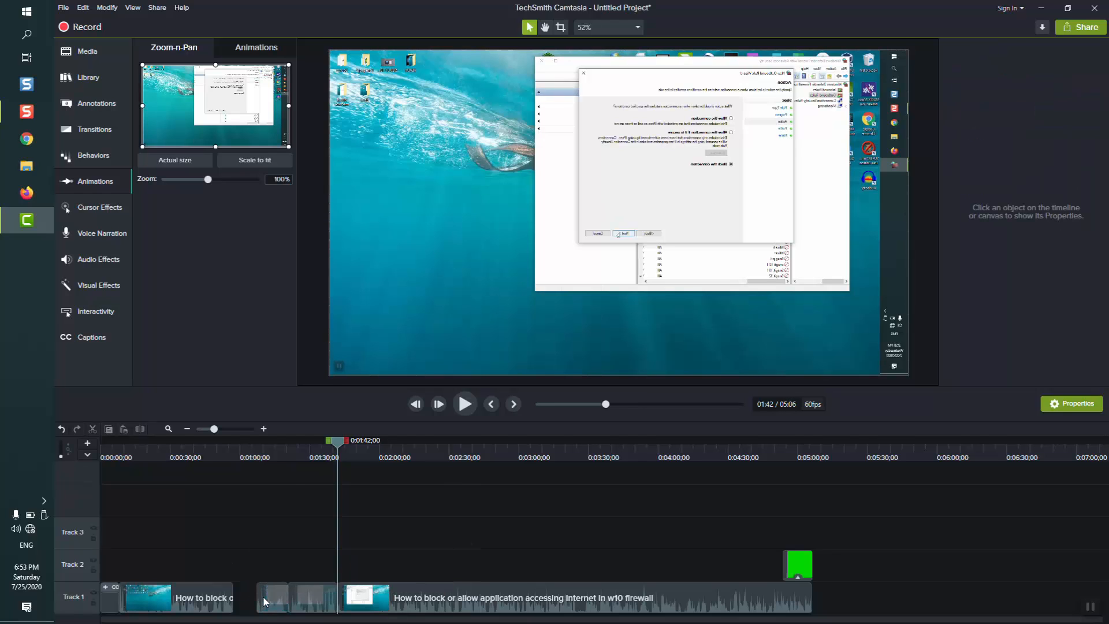
pyautogui.moveTo(288, 598); pyautogui.dragTo(267, 603)
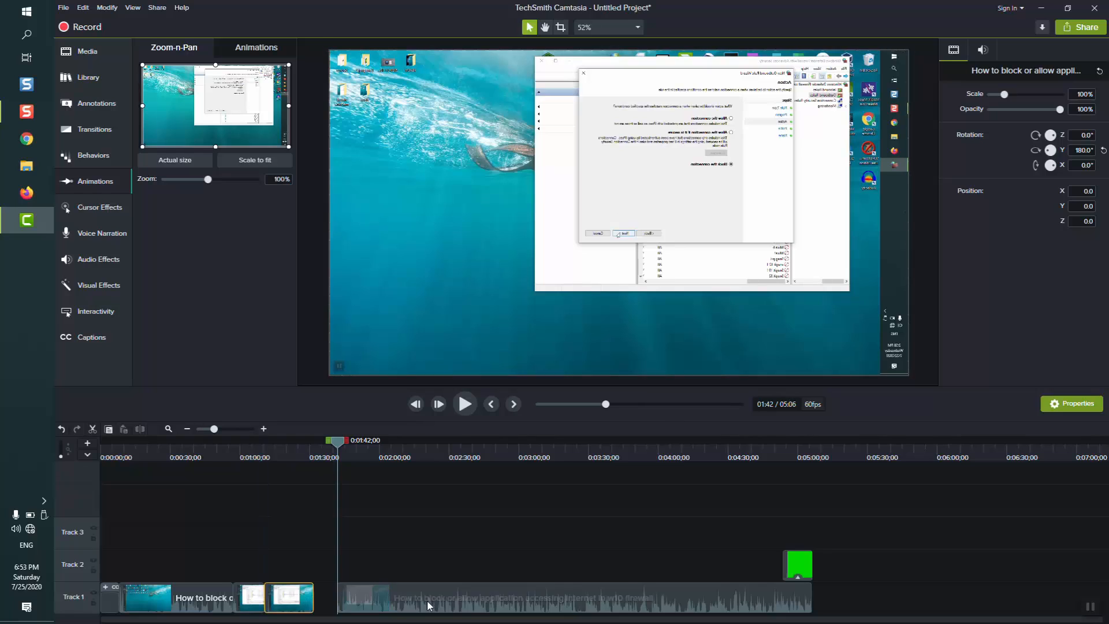
pyautogui.moveTo(363, 597); pyautogui.dragTo(337, 598)
pyautogui.moveTo(781, 568); pyautogui.dragTo(776, 568)
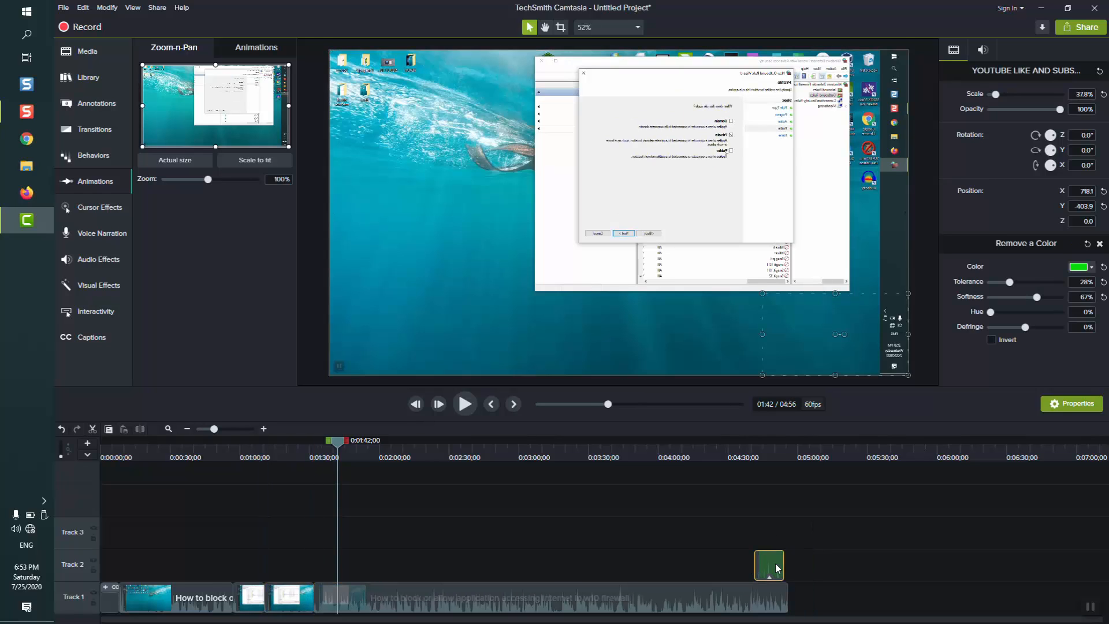
# Step: Try a Zoom-n-Pan at 0:57 on the second firewall segment, framing the Open dialog at 190% zoom
pyautogui.click(244, 602)
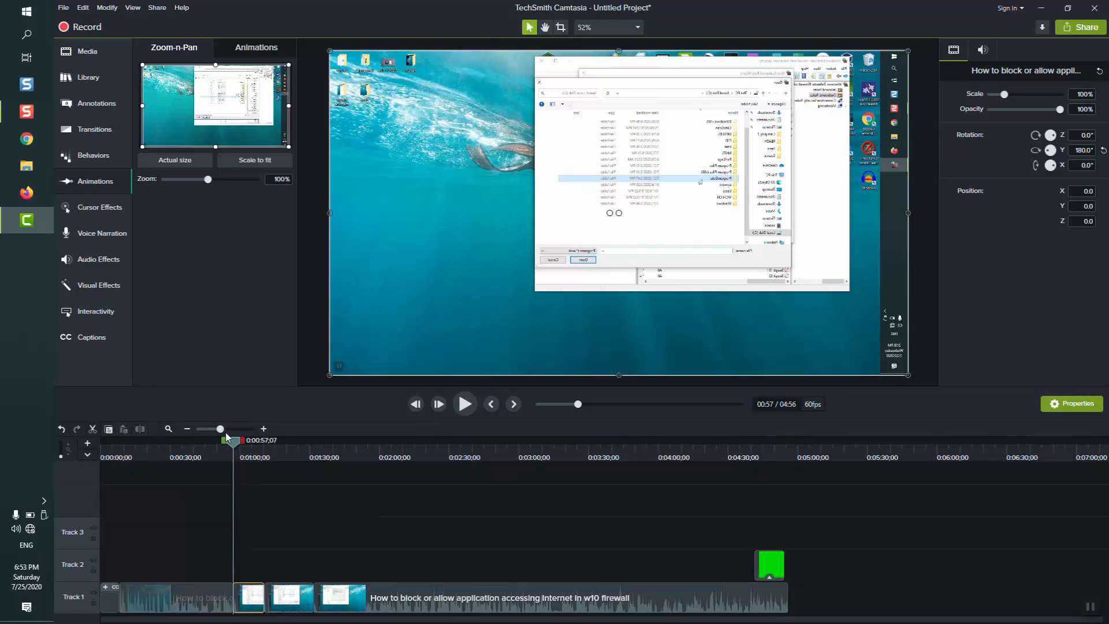
pyautogui.moveTo(214, 429); pyautogui.dragTo(237, 432)
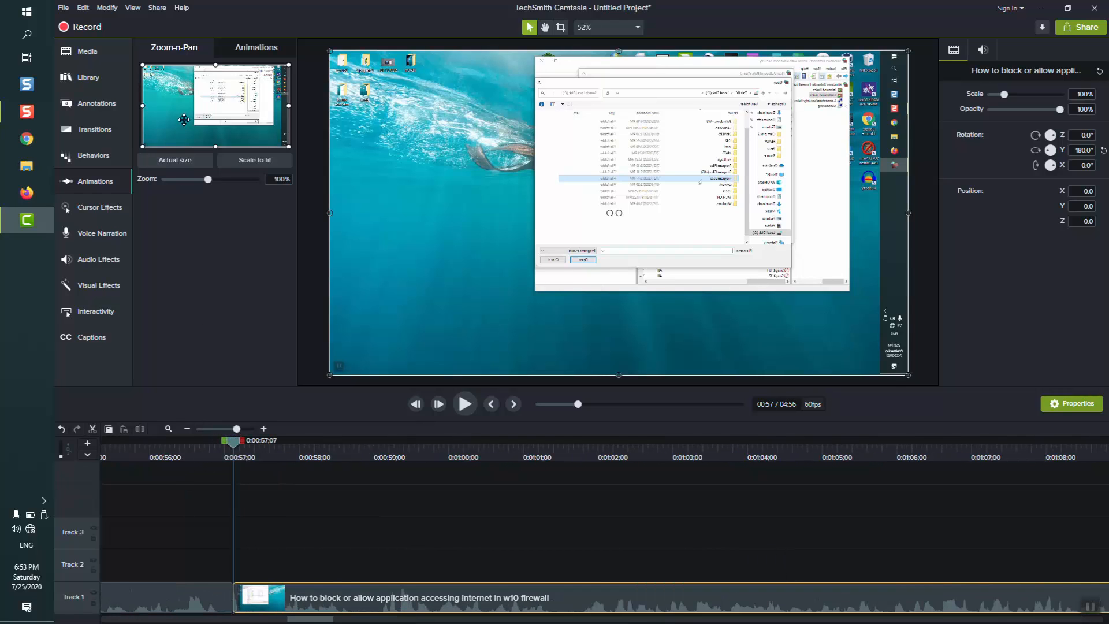
pyautogui.moveTo(143, 147); pyautogui.dragTo(236, 126)
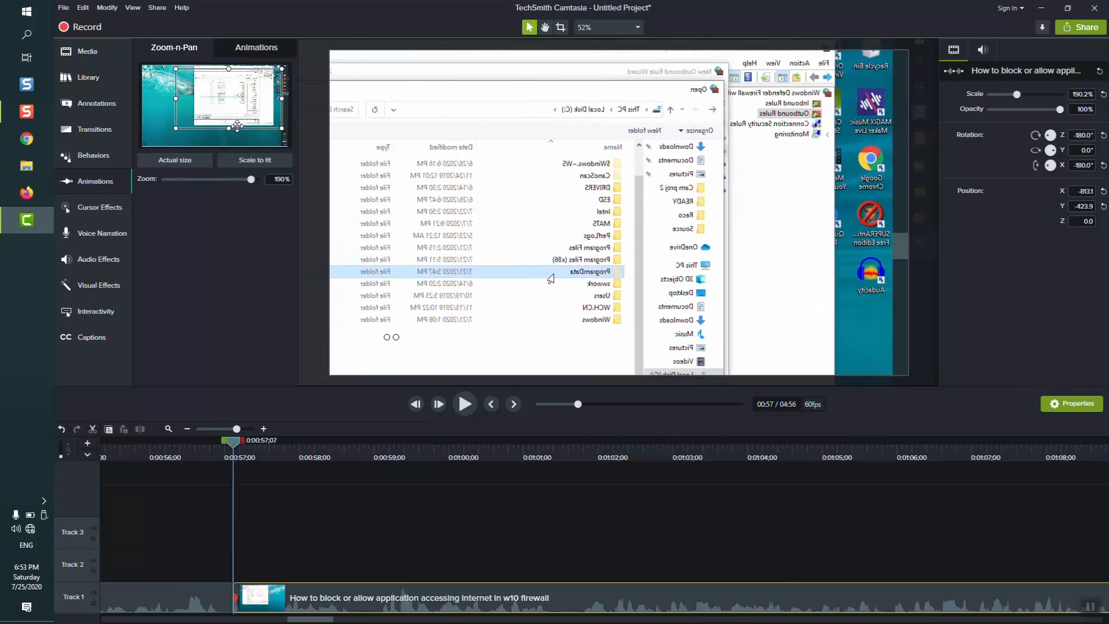
pyautogui.moveTo(253, 88); pyautogui.dragTo(239, 94)
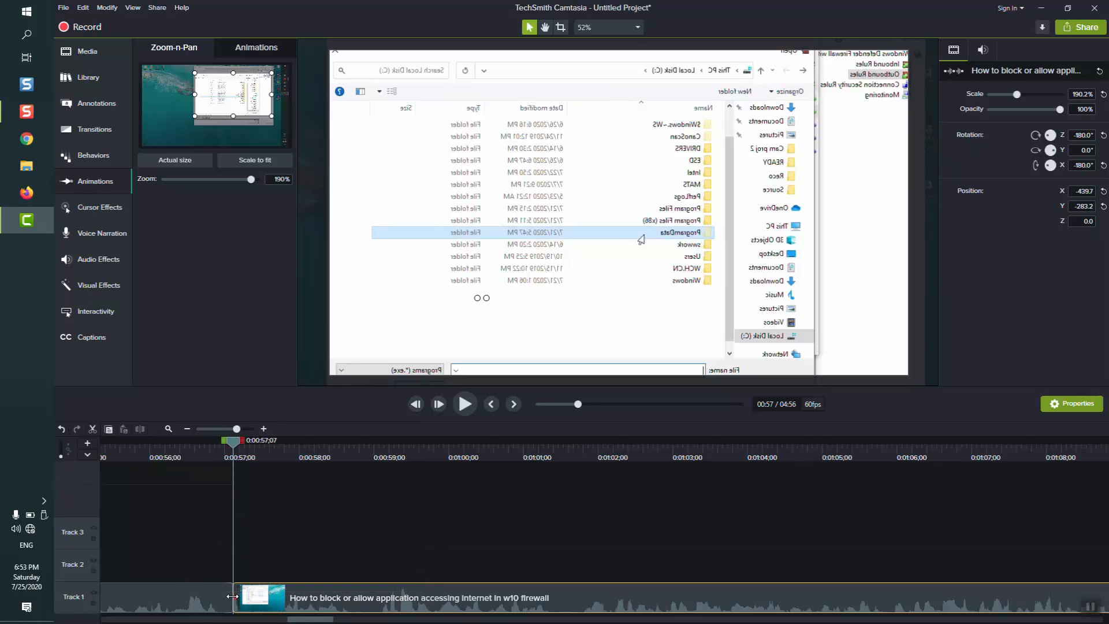
# Step: Lengthen the zoom animation so it ends at about 1:05, and play it back with the system sound muted
pyautogui.click(245, 429)
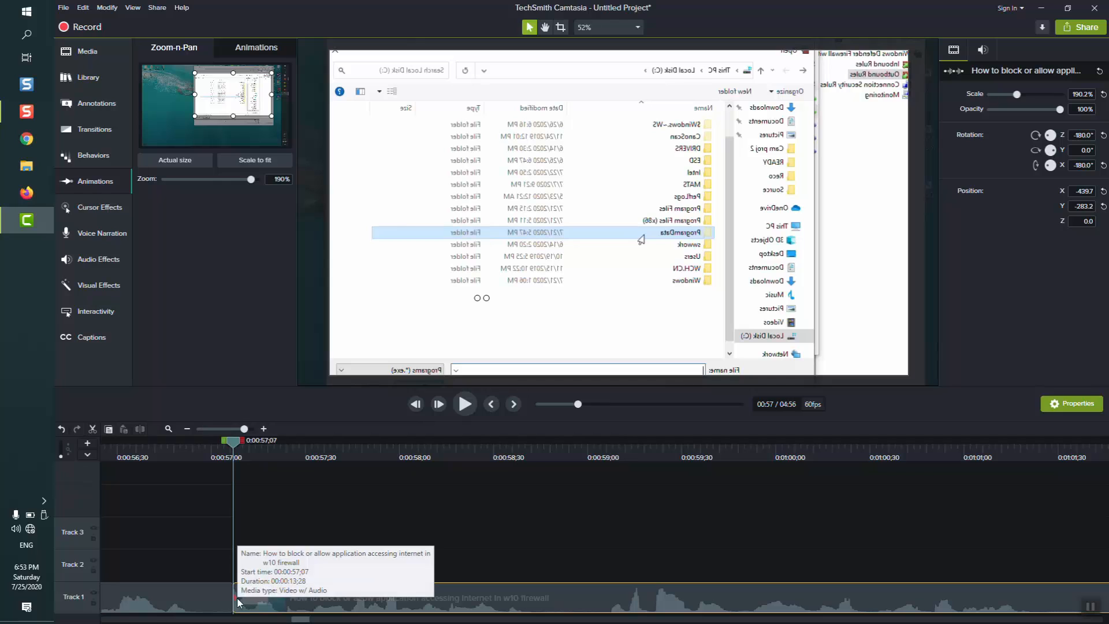
pyautogui.moveTo(234, 597); pyautogui.dragTo(871, 602)
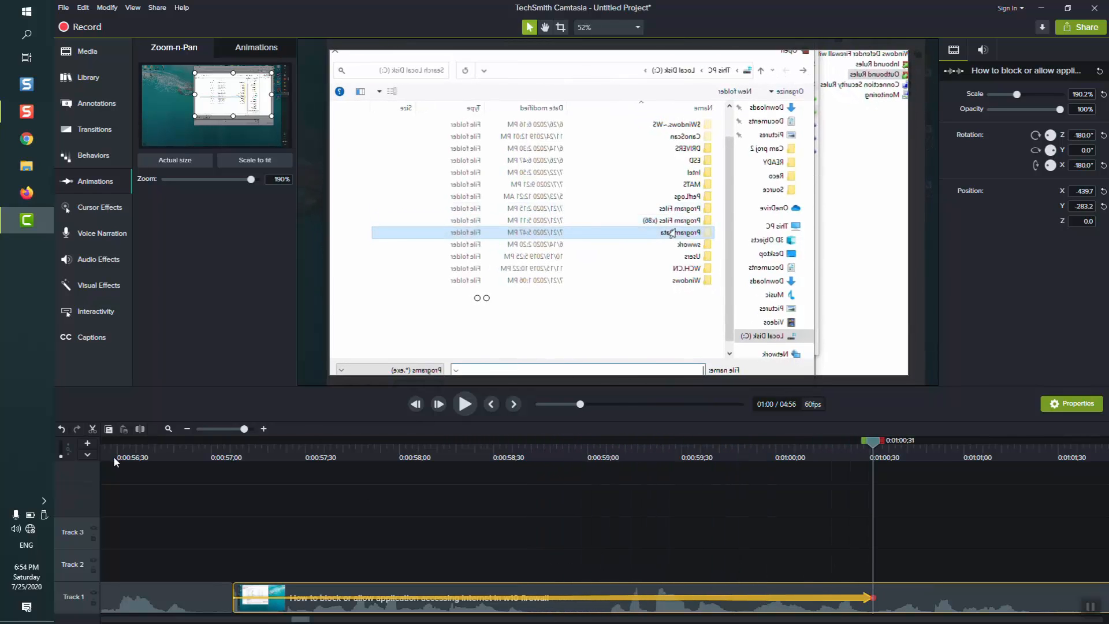
pyautogui.click(221, 431)
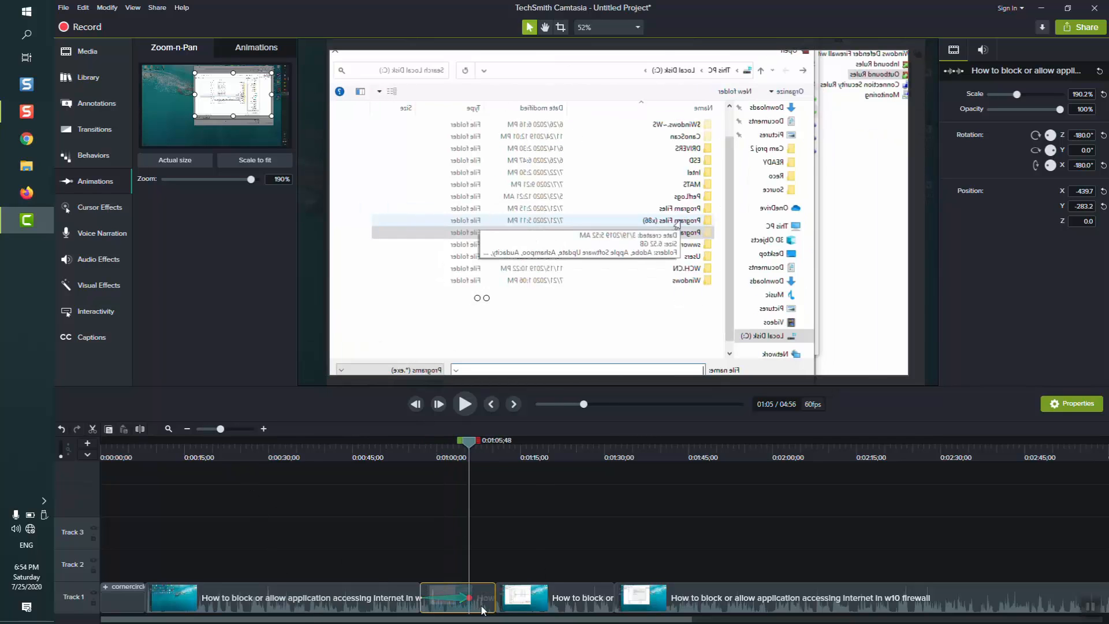
pyautogui.click(482, 609)
pyautogui.click(465, 404)
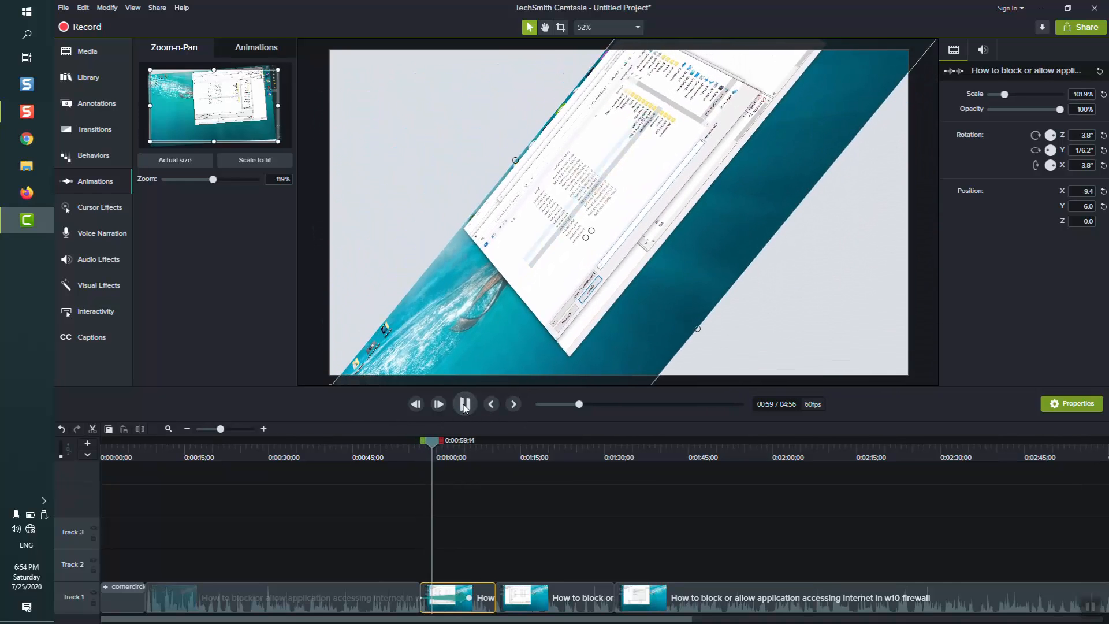
pyautogui.press('XF86AudioMute')
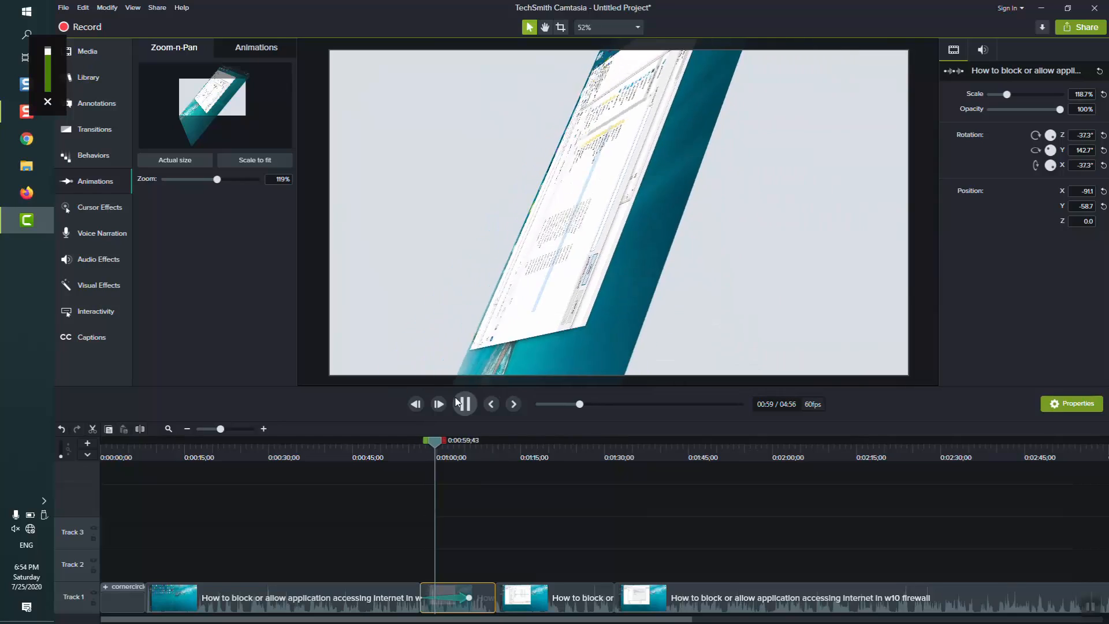
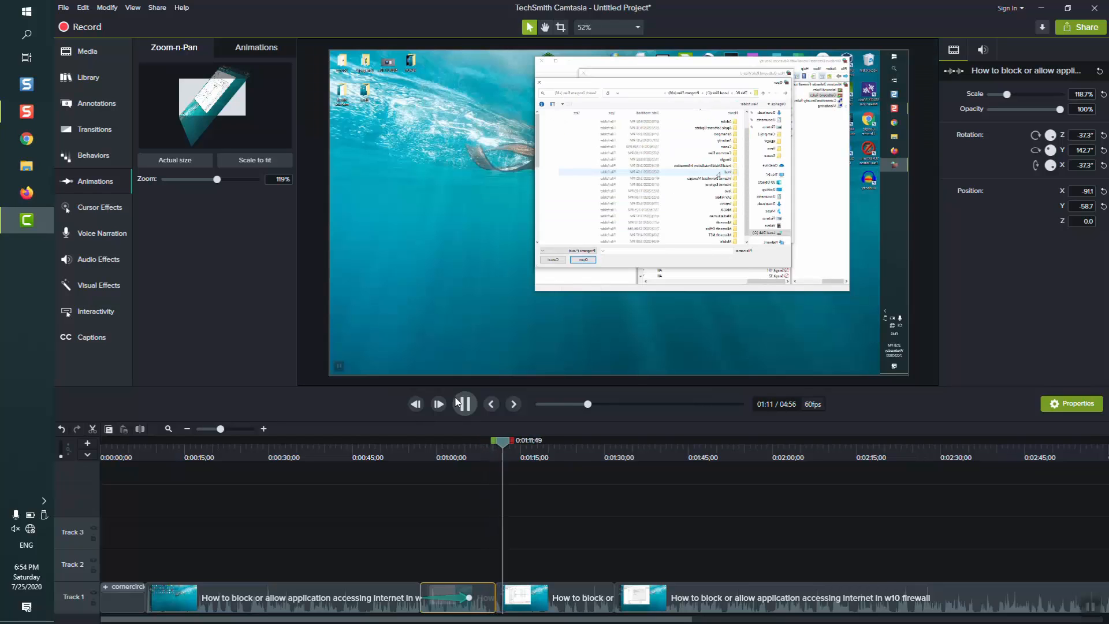
# Step: Remove the zoom animation from the firewall segment that starts at 0:57
pyautogui.click(443, 594)
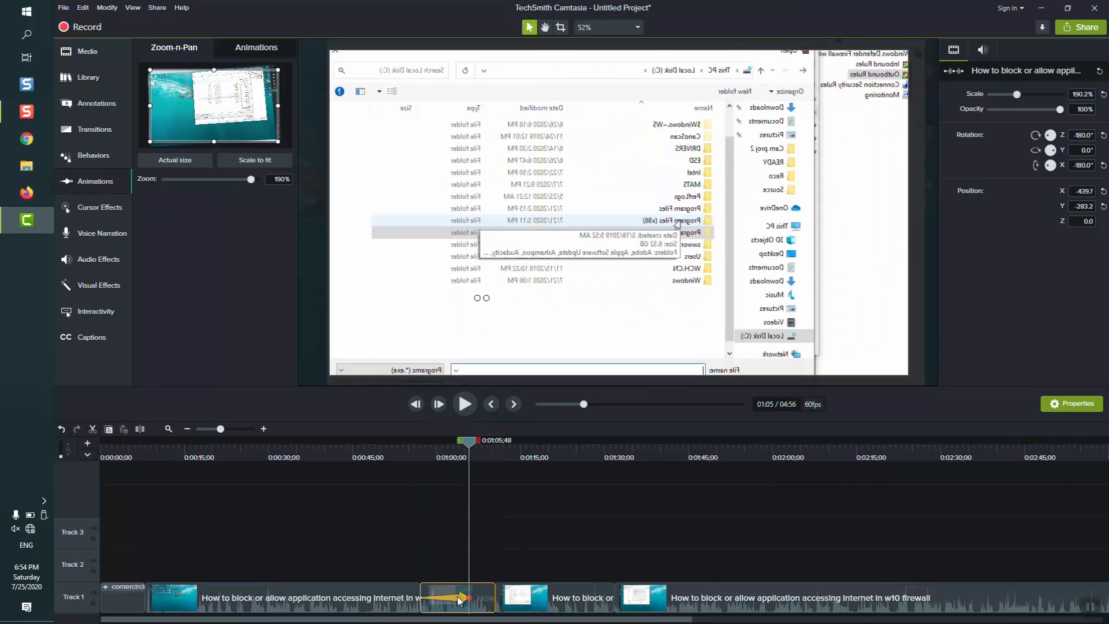
pyautogui.press('Escape')
pyautogui.click(469, 598)
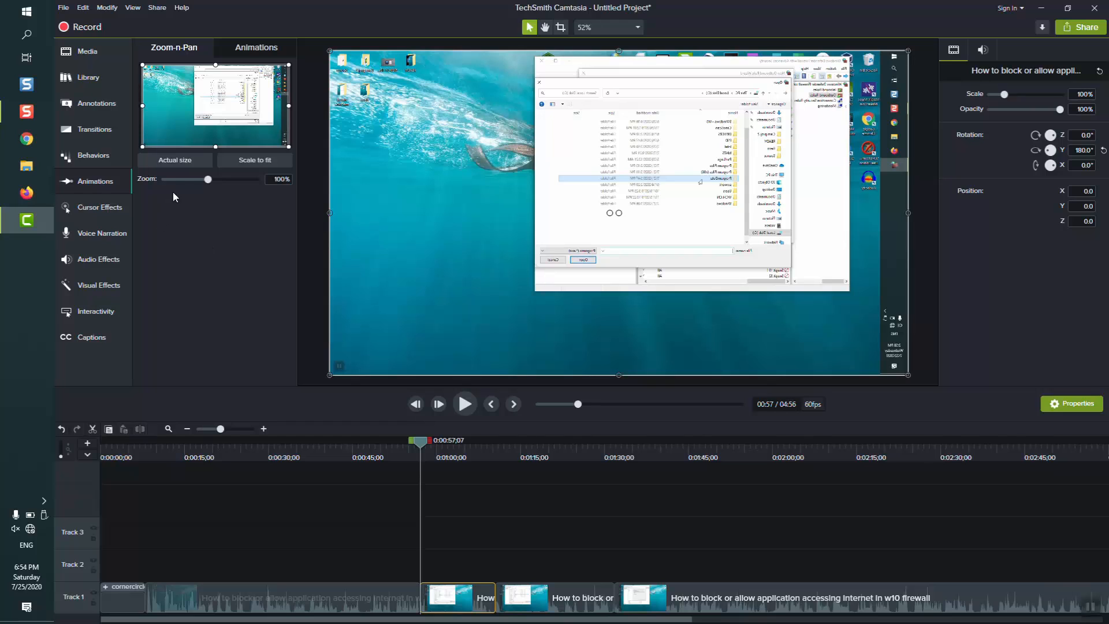
# Step: Try flipping the 0:57 firewall segment with X rotation at -180° and Y rotation at 0°, and undo the rotation
pyautogui.moveTo(144, 148); pyautogui.dragTo(150, 140)
pyautogui.hotkey('ctrl', 'z')
pyautogui.write('0')
pyautogui.press('Return')
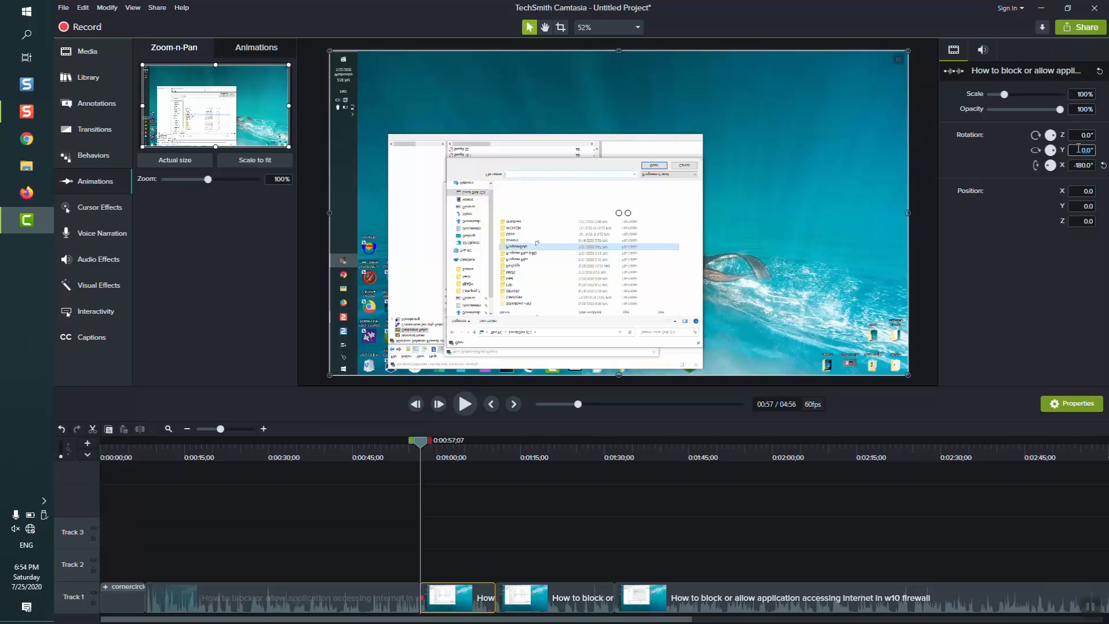
pyautogui.click(445, 596)
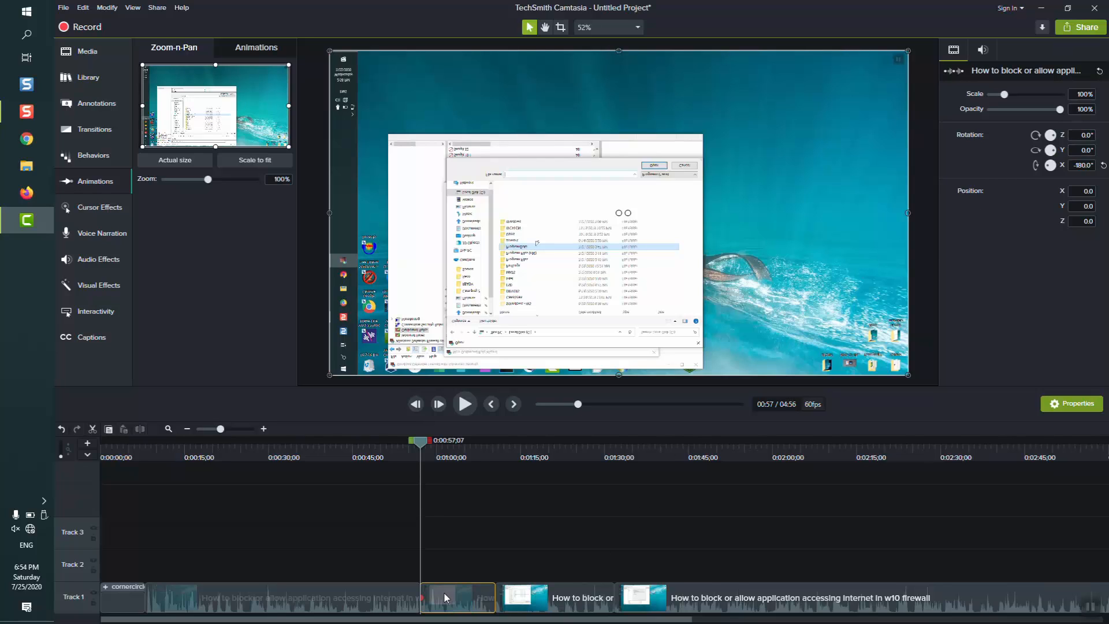
pyautogui.hotkey('ctrl', 'z')
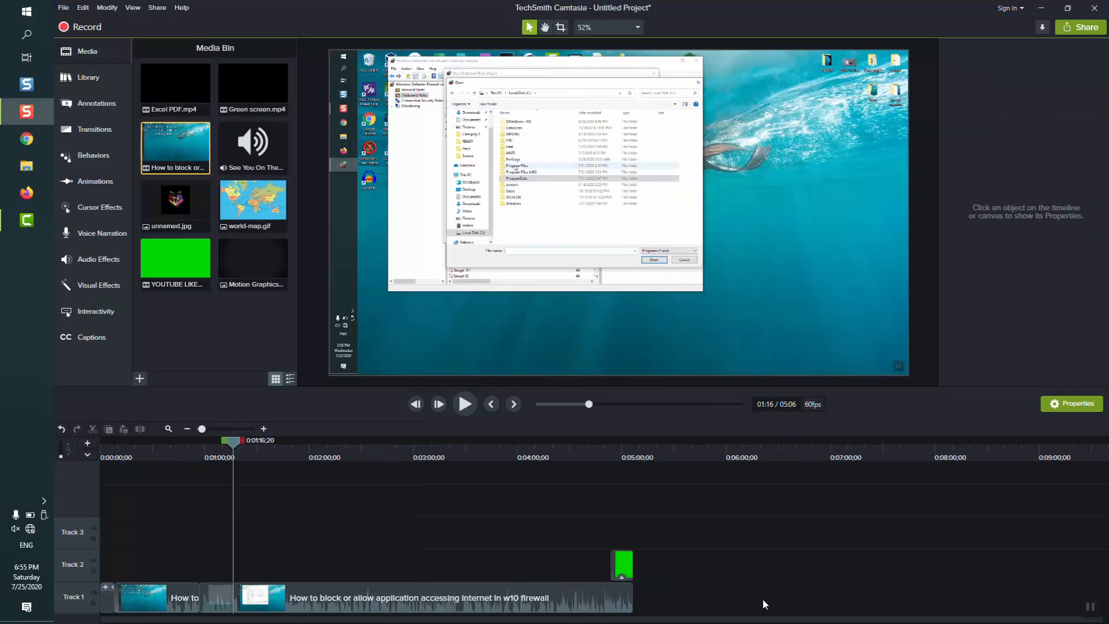
# Step: Try a Zoom-n-Pan on the 0:57 firewall segment, framing the dialog at 155% zoom and lengthening the animation to end at about 1:08
pyautogui.click(217, 596)
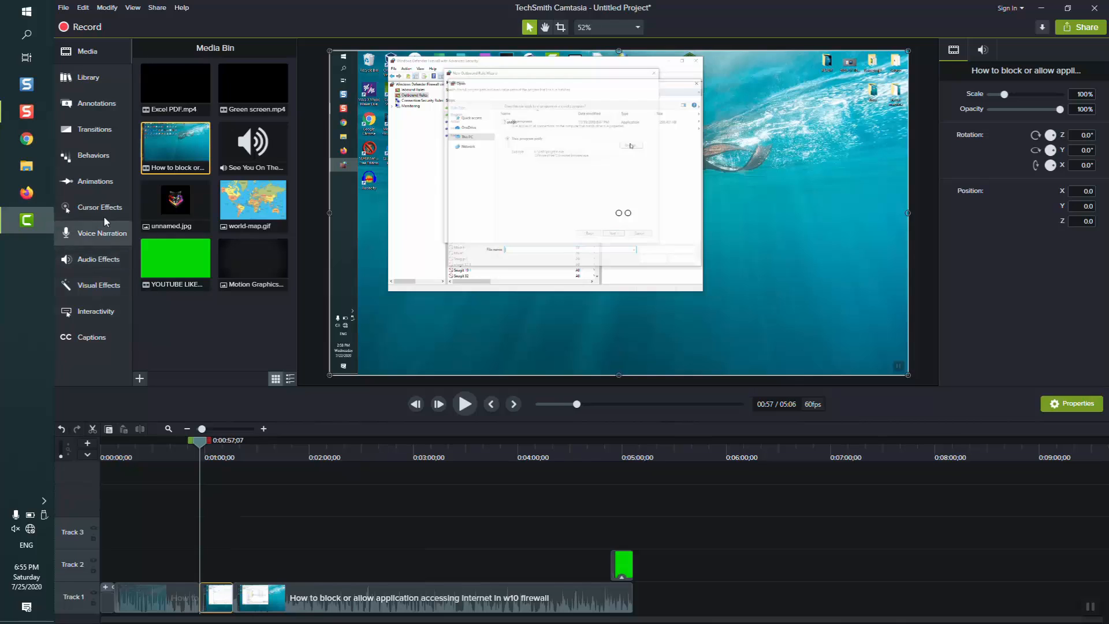
pyautogui.click(104, 188)
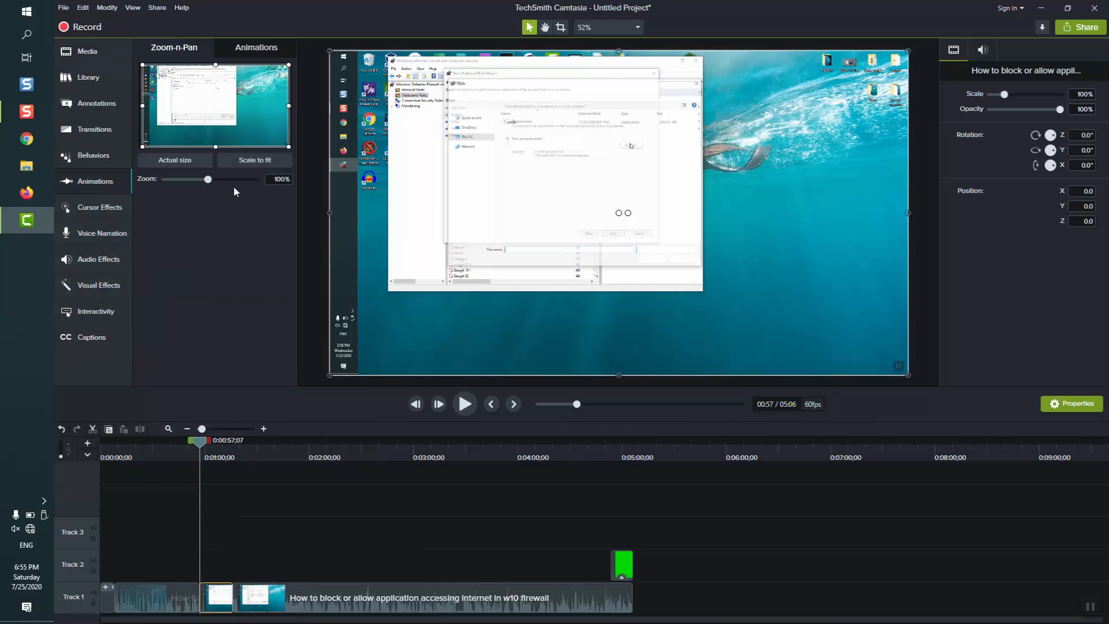
pyautogui.scroll(2, 207, 107)
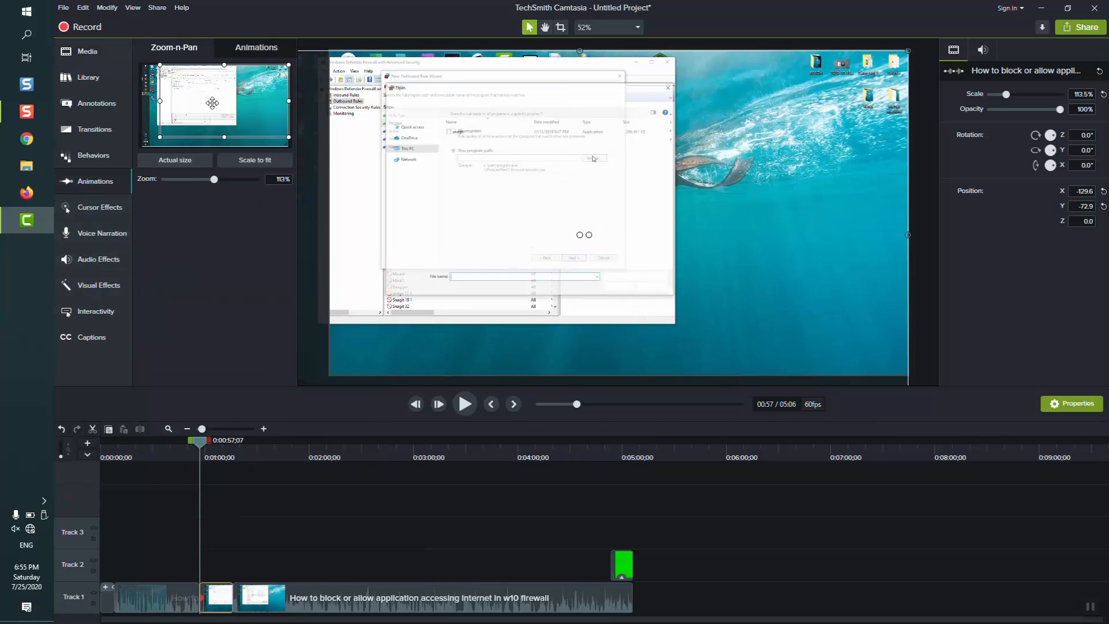
pyautogui.scroll(2, 207, 106)
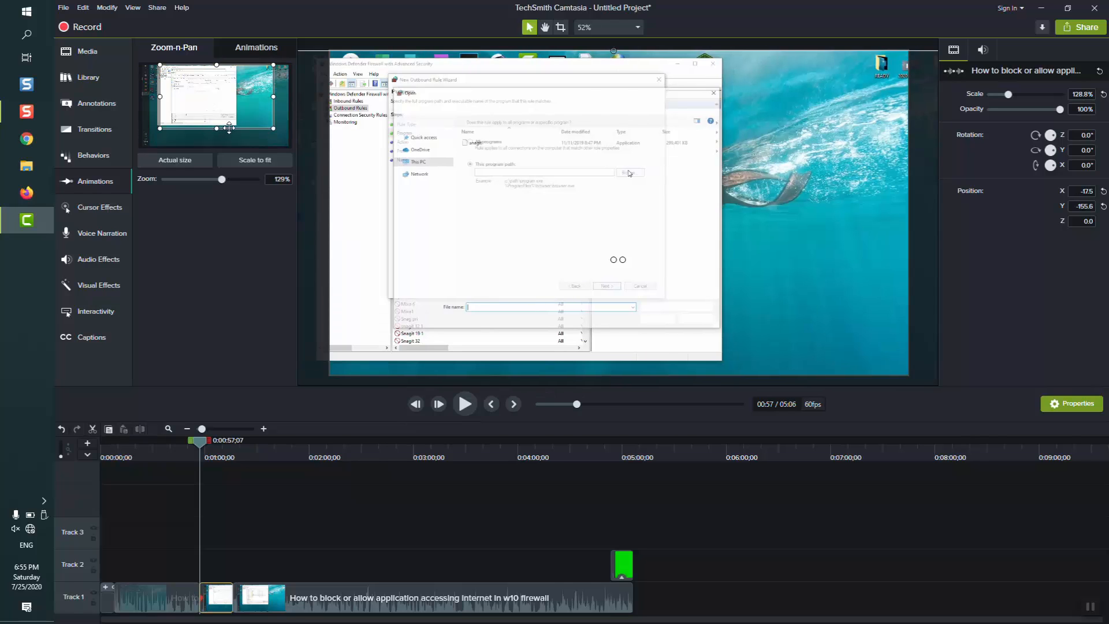
pyautogui.moveTo(229, 127); pyautogui.dragTo(221, 127)
pyautogui.moveTo(263, 96); pyautogui.dragTo(245, 96)
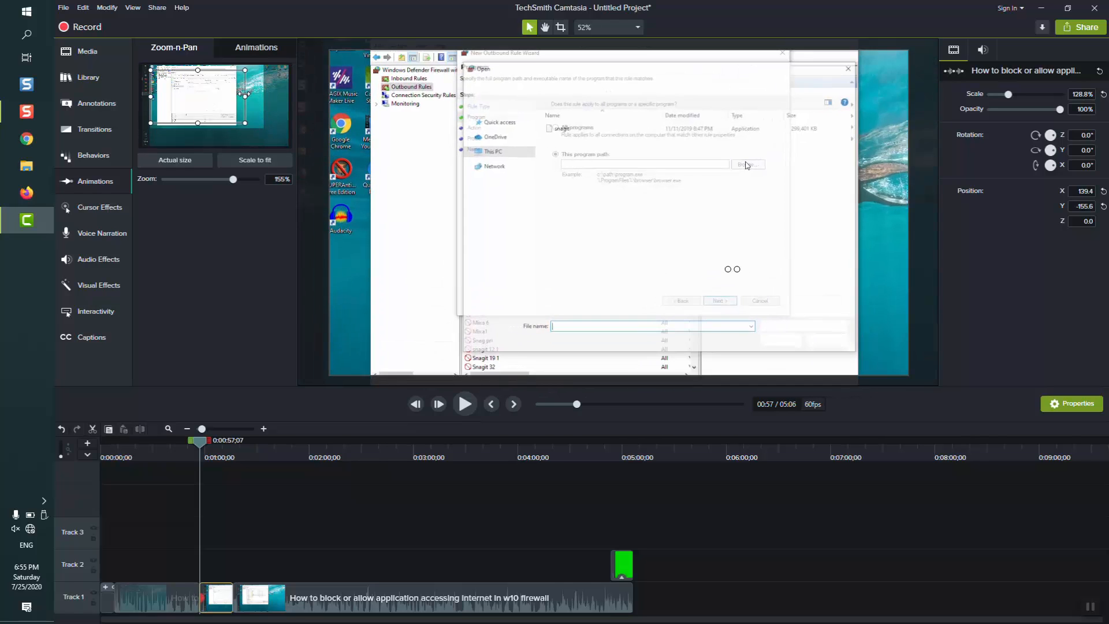
pyautogui.click(227, 429)
pyautogui.moveTo(199, 608); pyautogui.dragTo(388, 596)
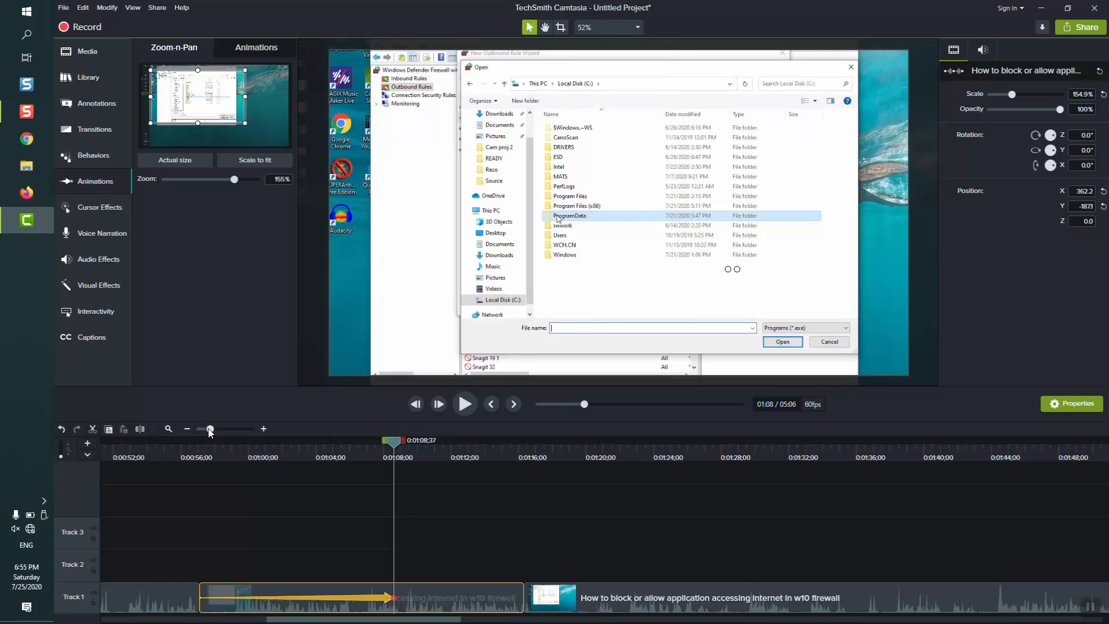
# Step: Play back the zoom animation from 0:53 until after the segment ends, and compare it with its arrow on Track 1
pyautogui.moveTo(209, 429); pyautogui.dragTo(196, 453)
pyautogui.click(201, 453)
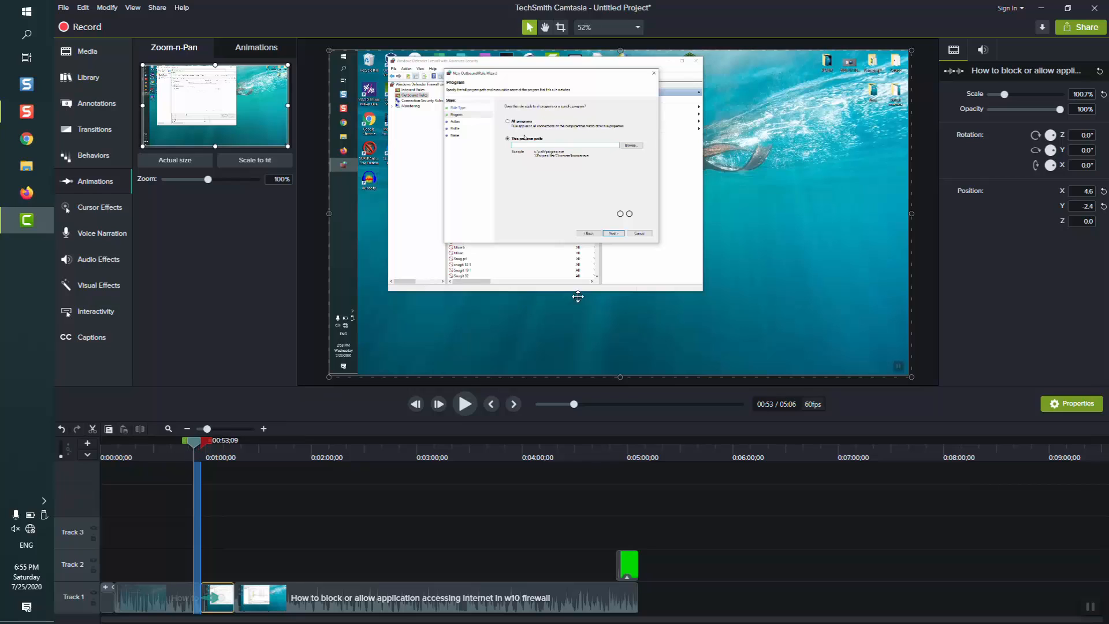
pyautogui.click(197, 444)
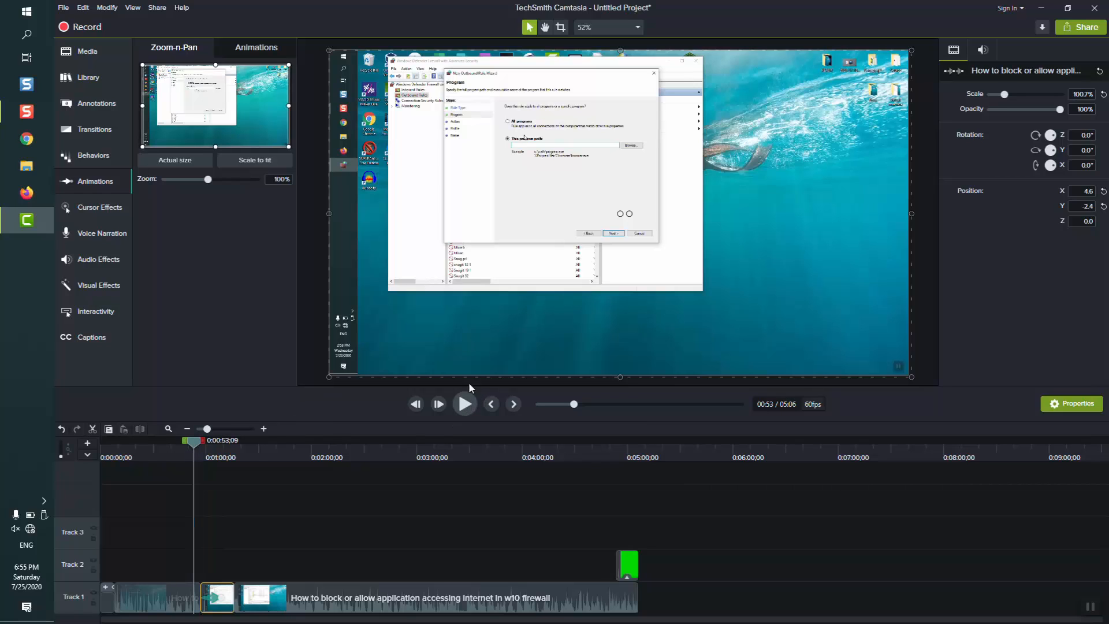
pyautogui.press('space')
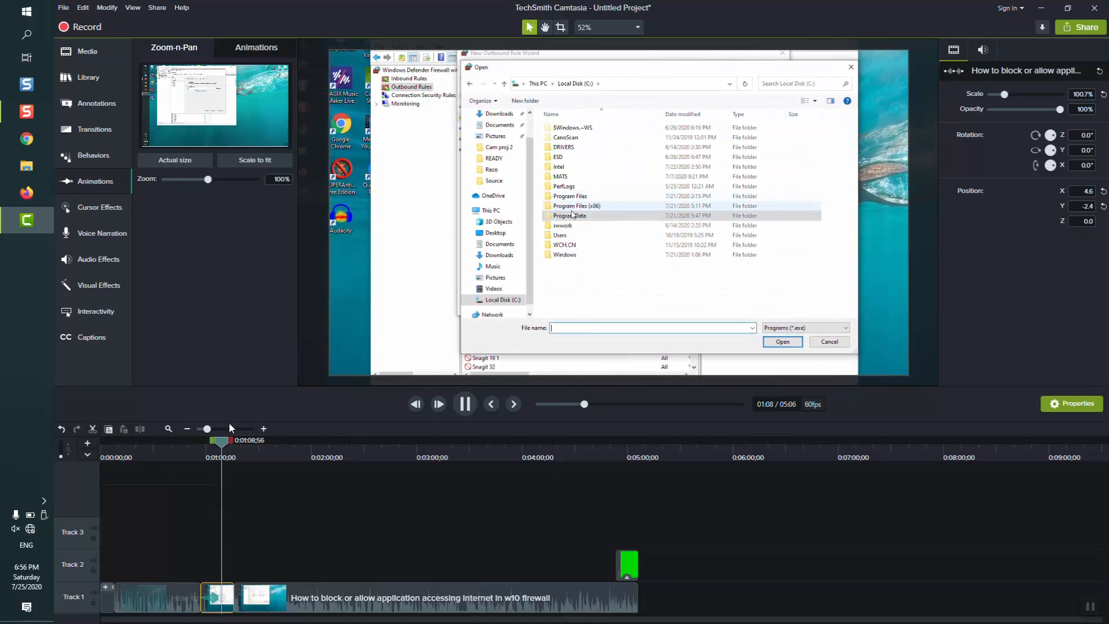
pyautogui.click(263, 429)
pyautogui.click(263, 429)
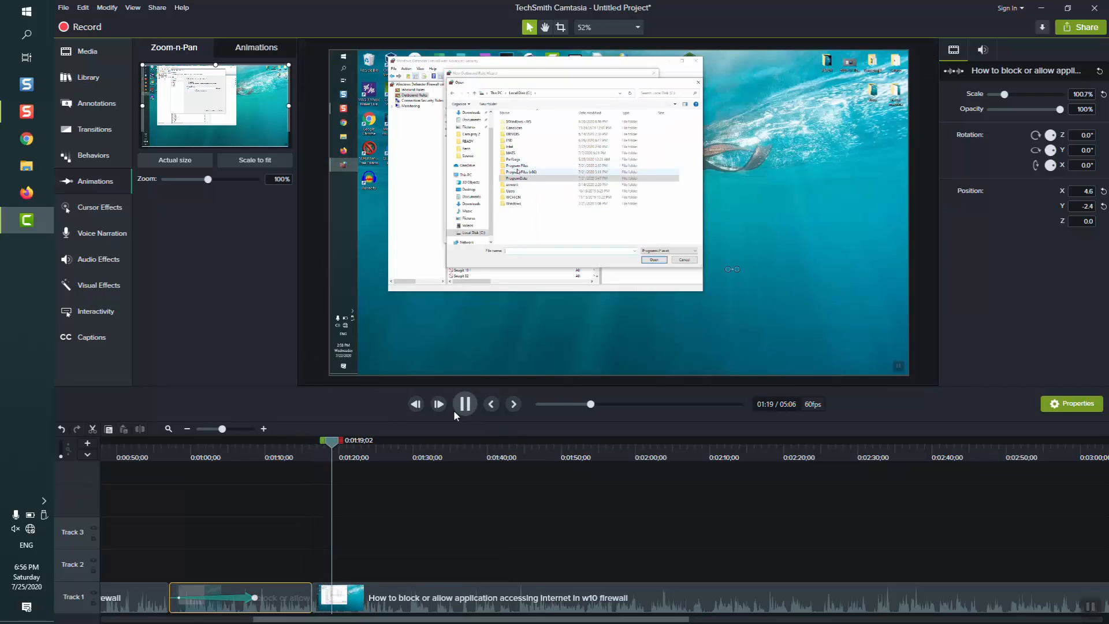
pyautogui.moveTo(223, 429); pyautogui.dragTo(209, 430)
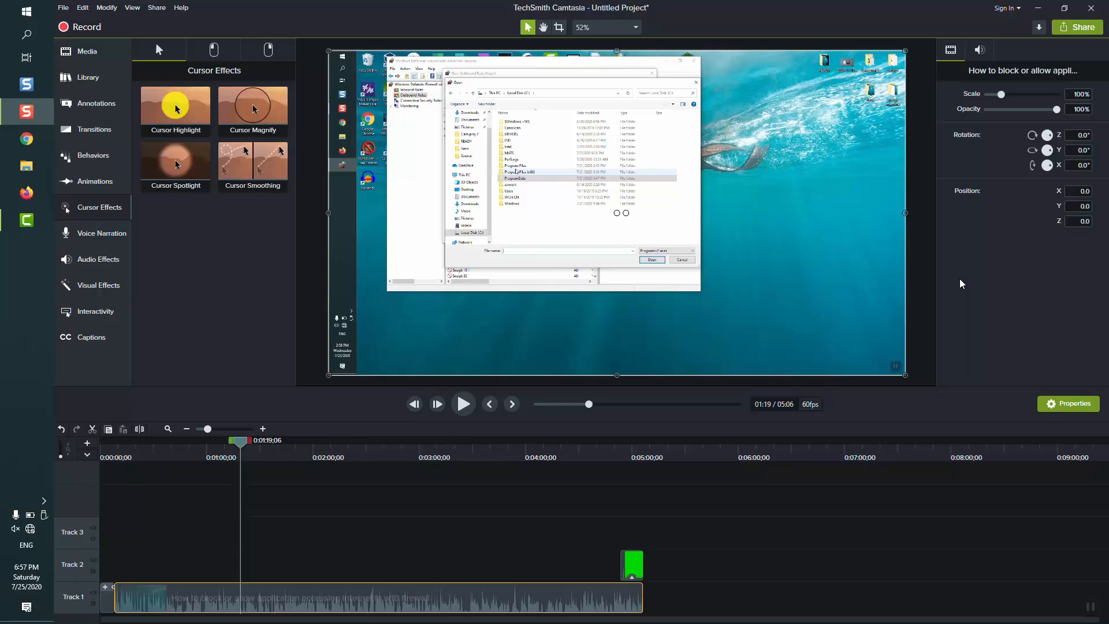
# Step: Record a voice narration of about 7 seconds from 1:19 using the Computer micro (Synaptics Smart) microphone
pyautogui.click(101, 235)
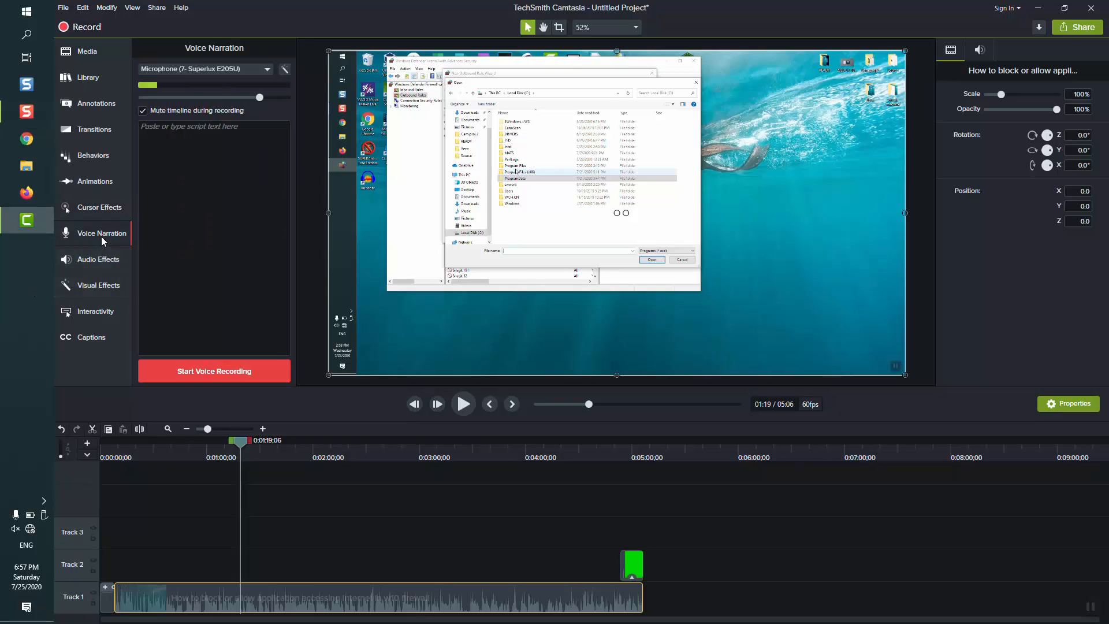
pyautogui.click(227, 67)
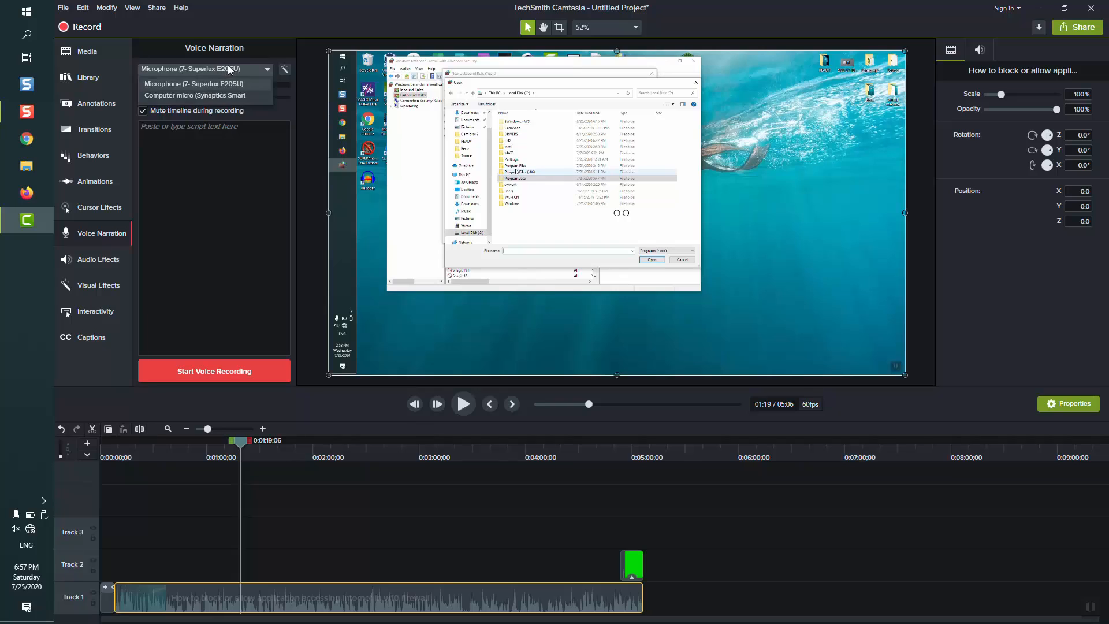
pyautogui.click(211, 96)
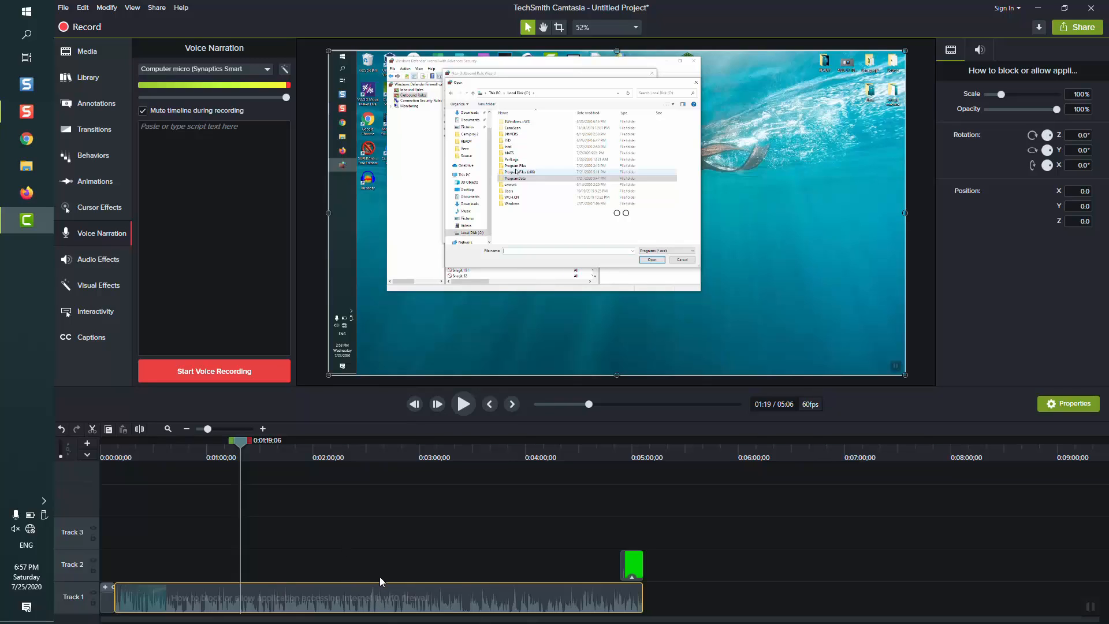
pyautogui.click(209, 277)
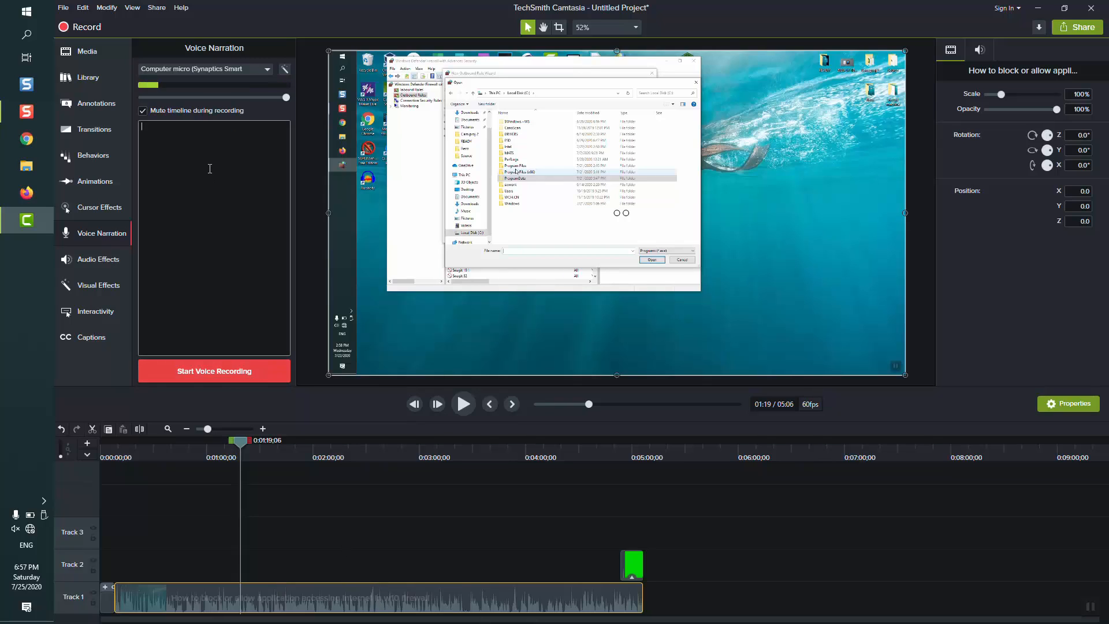
pyautogui.click(219, 371)
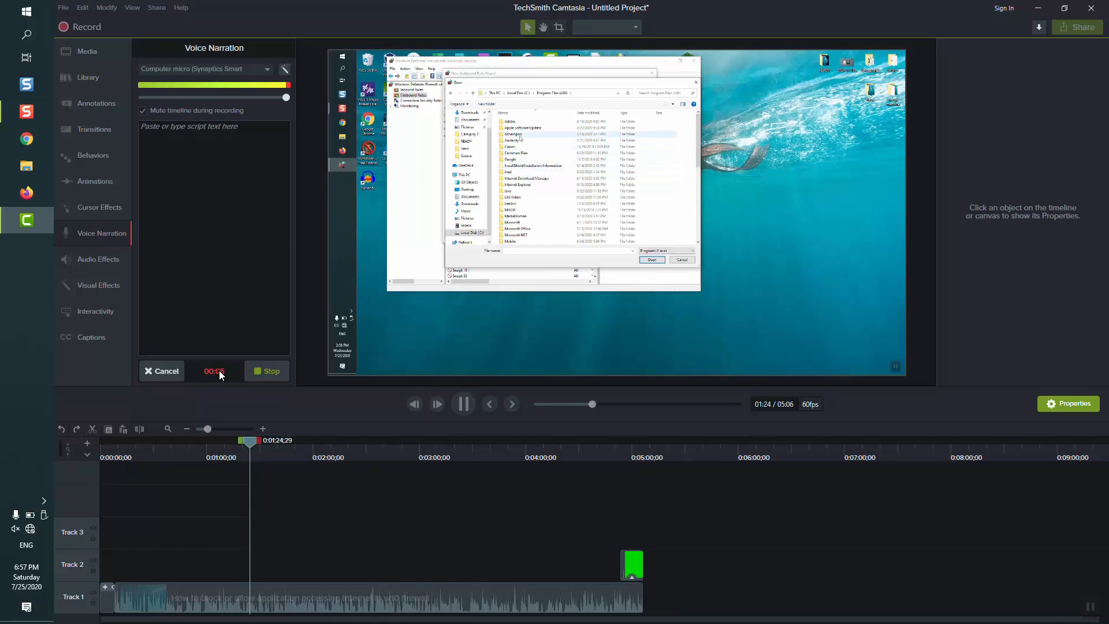
pyautogui.click(259, 375)
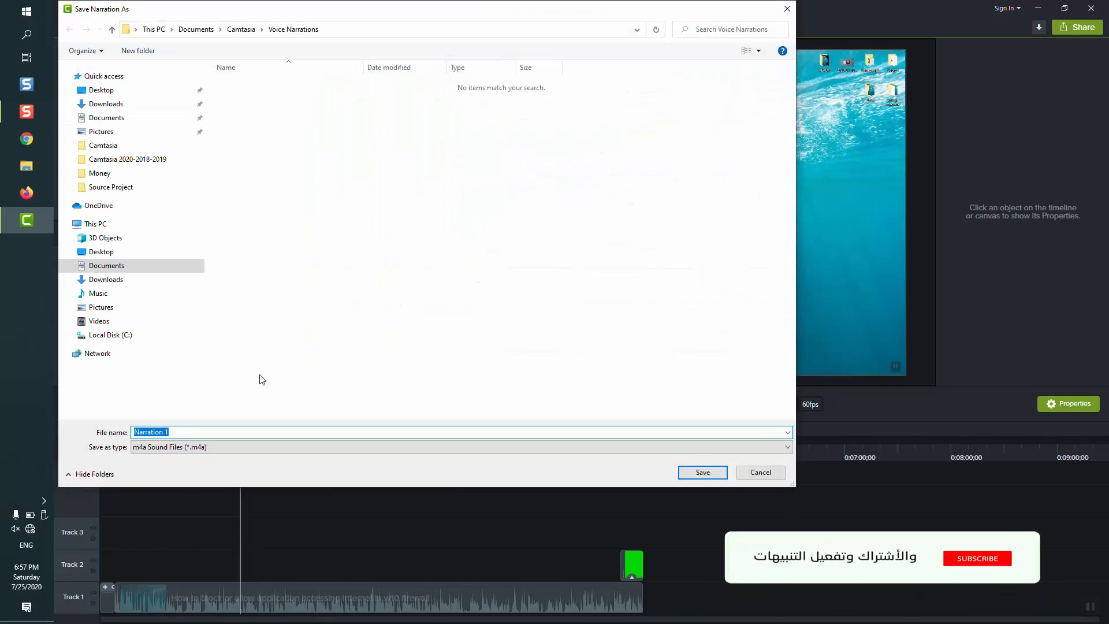
# Step: Save the recorded narration to the Desktop as an m4a file named audio
pyautogui.write('audio')
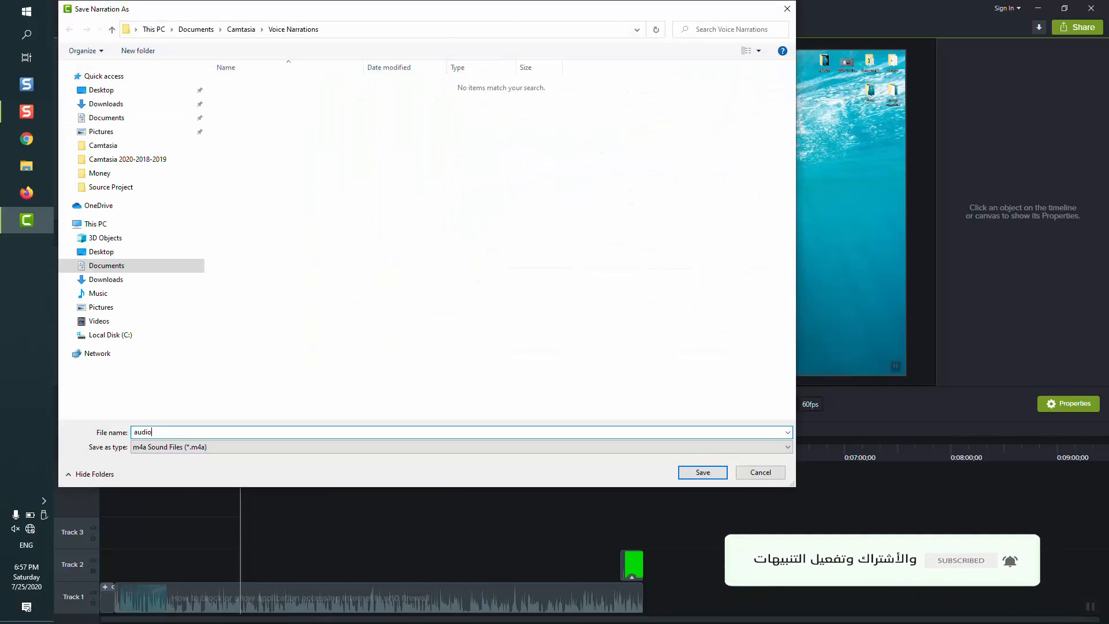
pyautogui.click(98, 90)
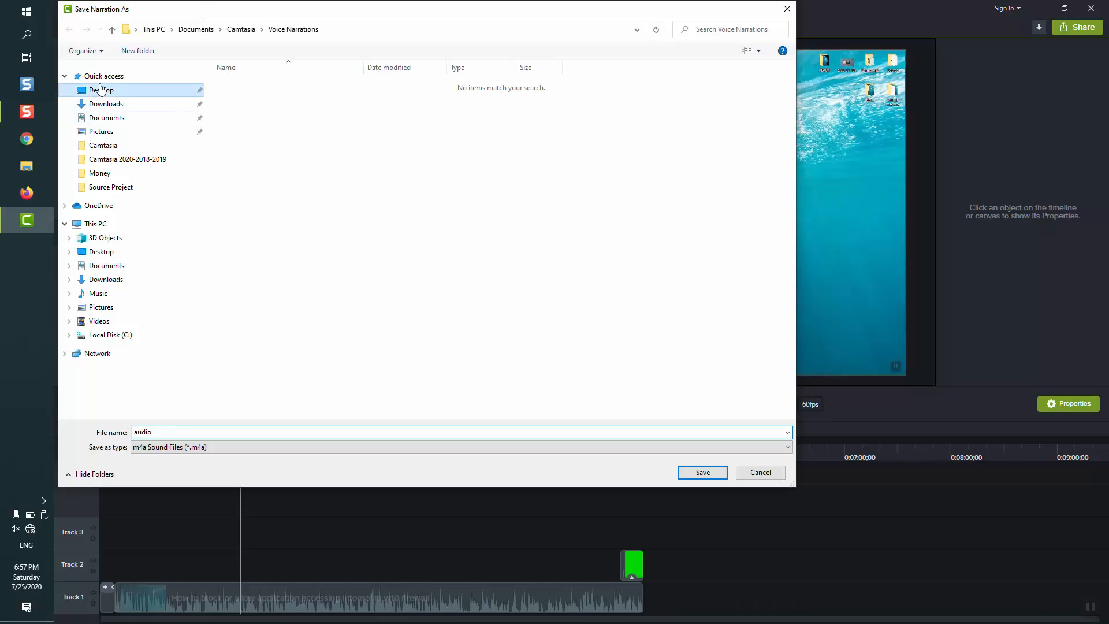
pyautogui.click(702, 472)
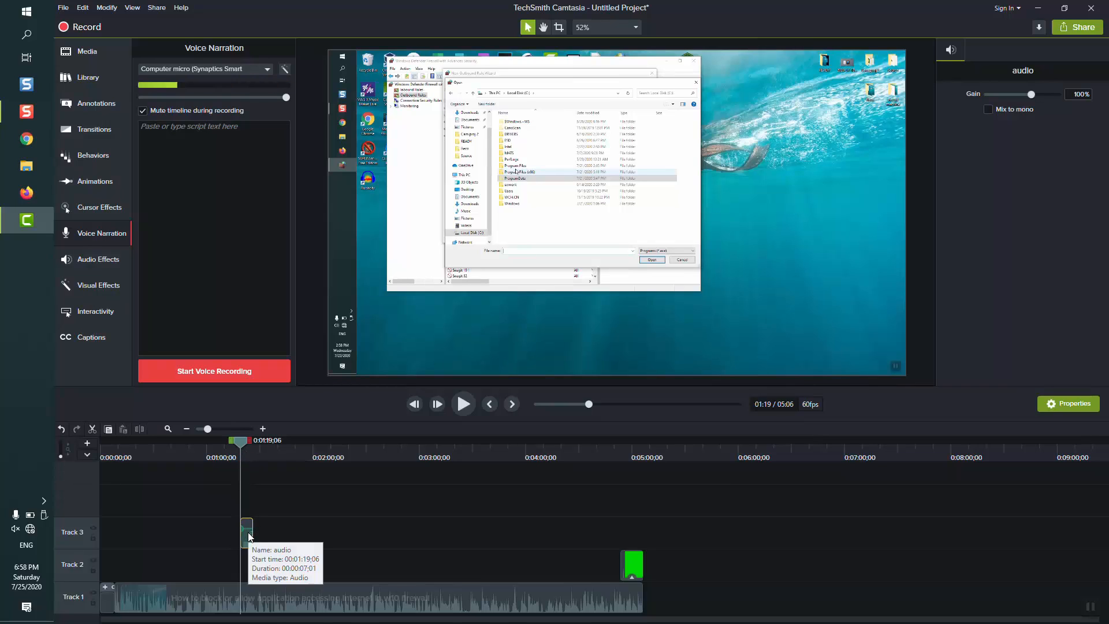
# Step: Apply a Desktop Device Frame to the Track 1 firewall clip, plus a Color Adjustment with brightness 60, contrast 78 and saturation 18
pyautogui.click(83, 267)
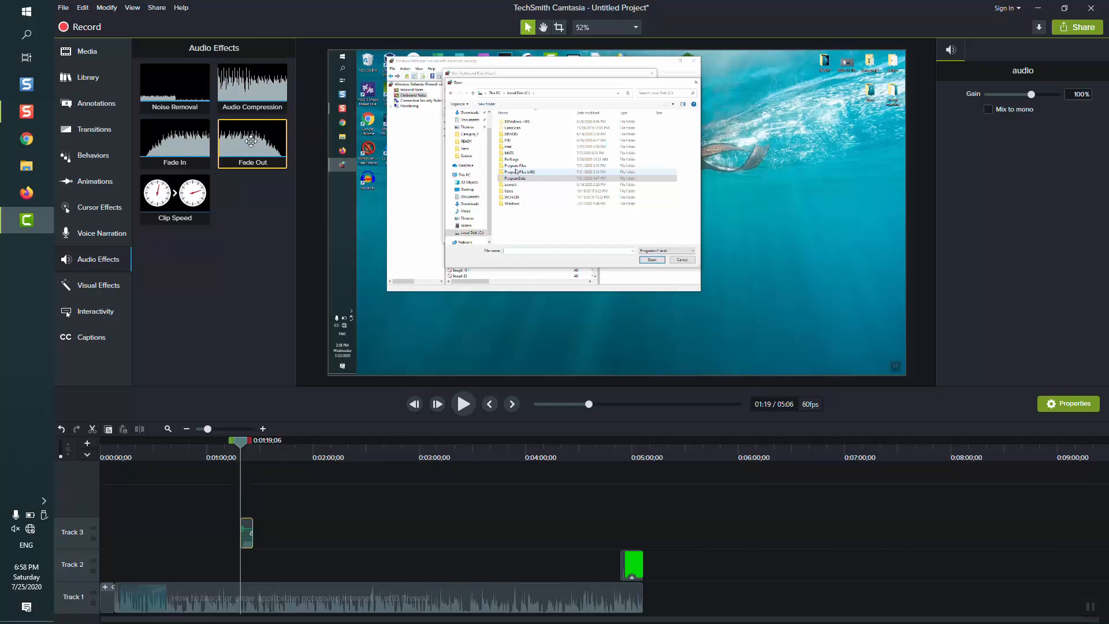
pyautogui.click(111, 293)
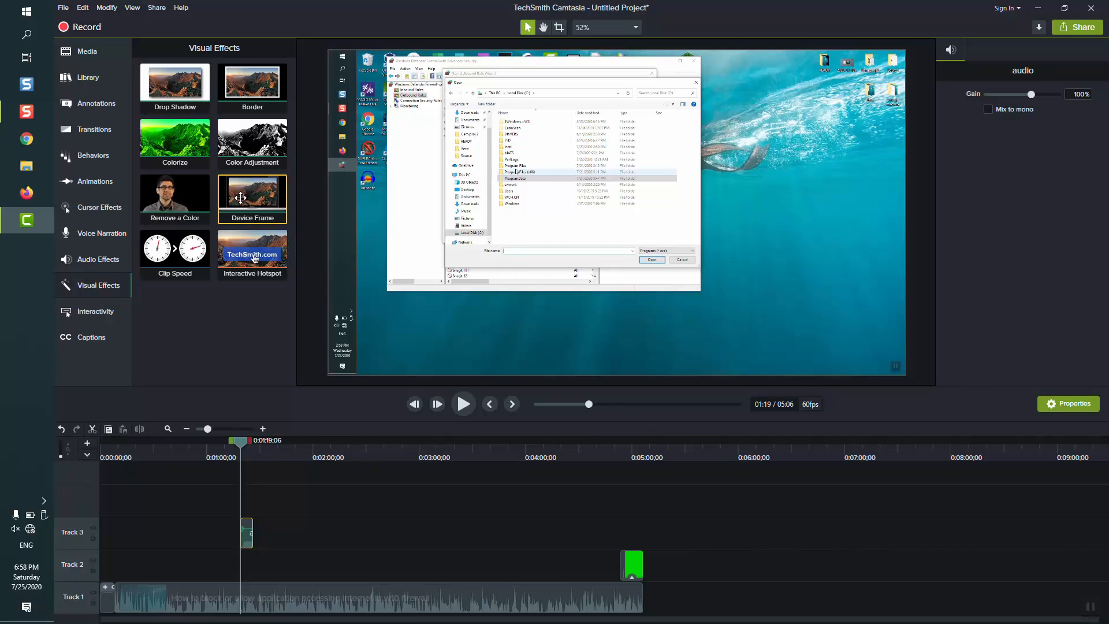
pyautogui.moveTo(240, 197); pyautogui.dragTo(306, 607)
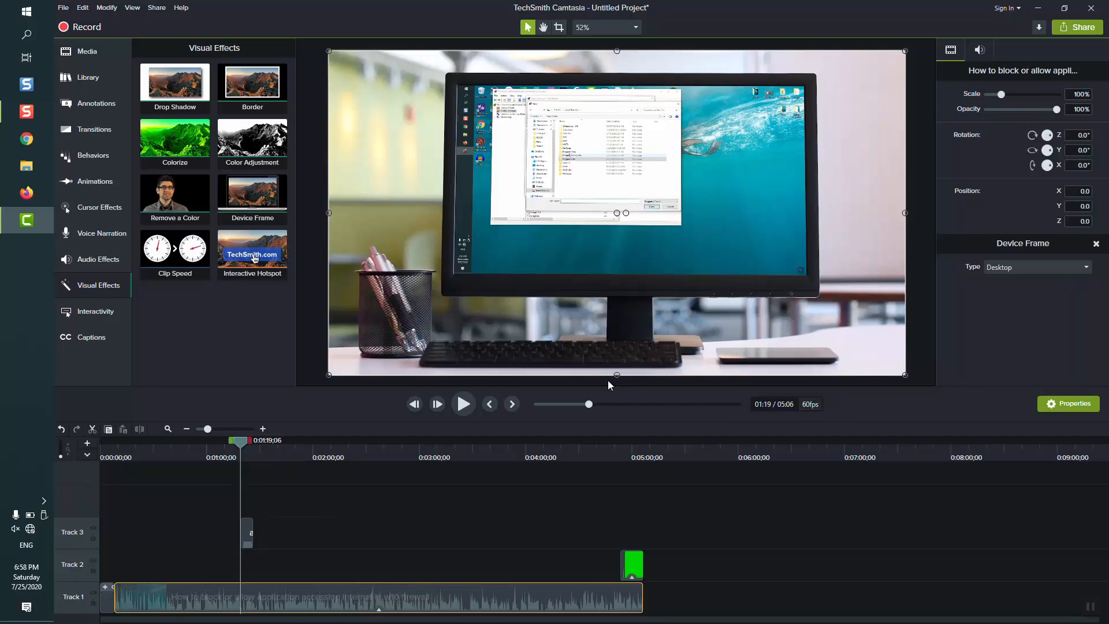
pyautogui.moveTo(252, 141); pyautogui.dragTo(362, 599)
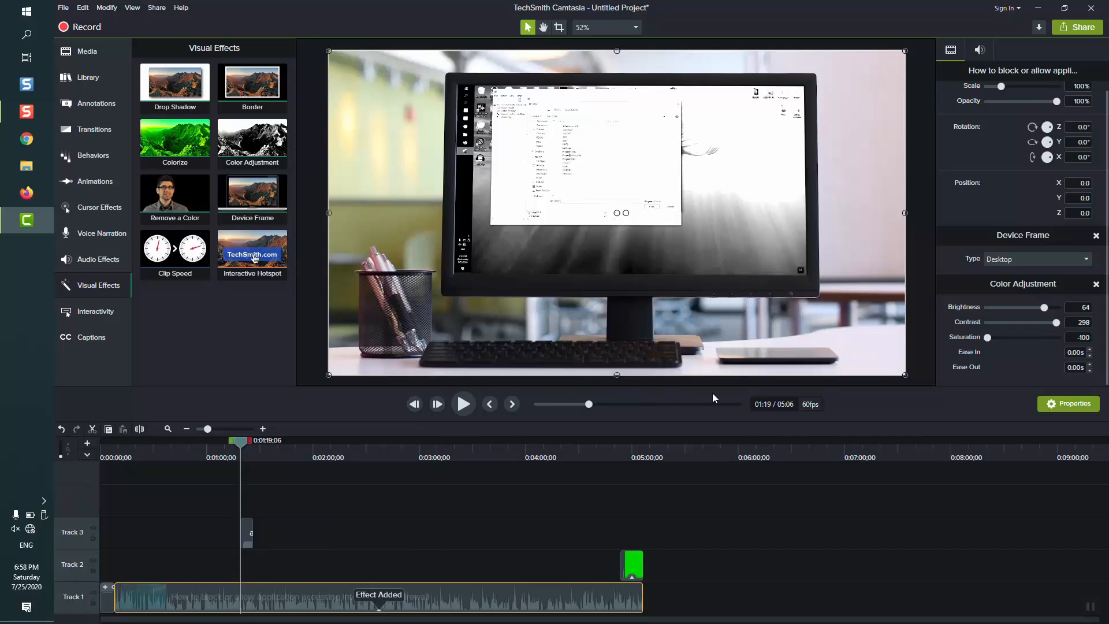
pyautogui.moveTo(1015, 306); pyautogui.dragTo(1027, 337)
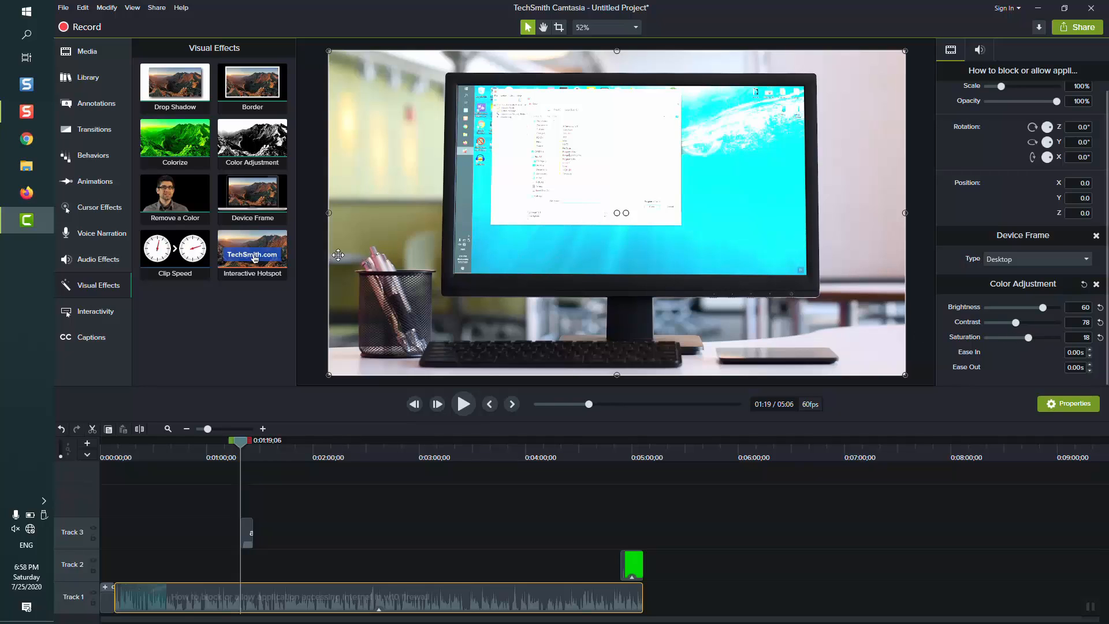
# Step: Add a caption reading "hello" at 0:08, where the firewall clip on Track 1 starts
pyautogui.click(86, 341)
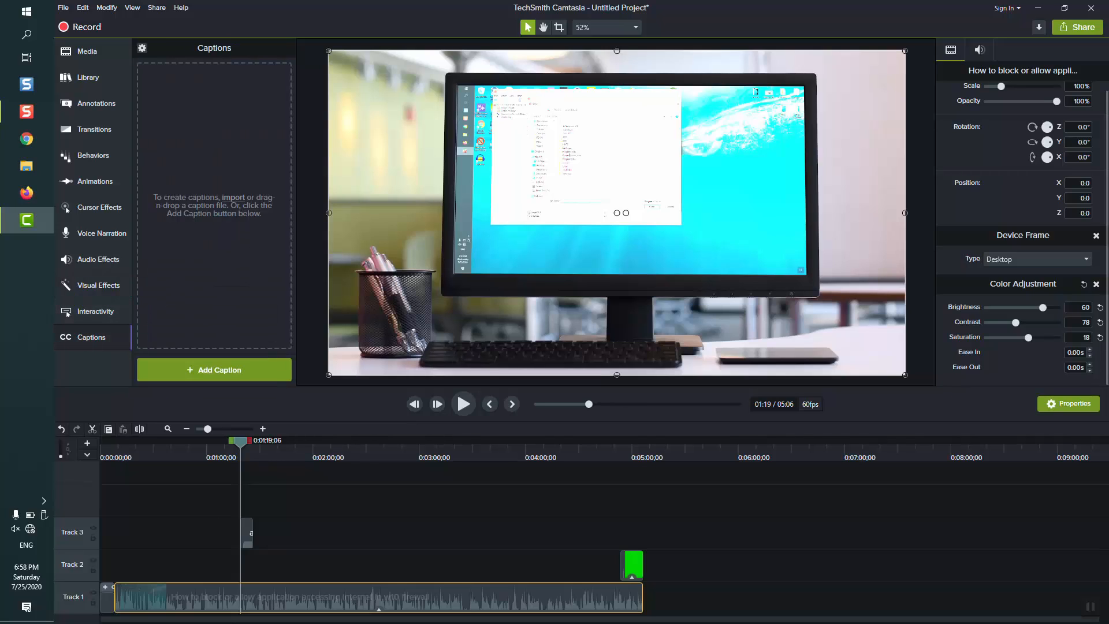
pyautogui.click(127, 595)
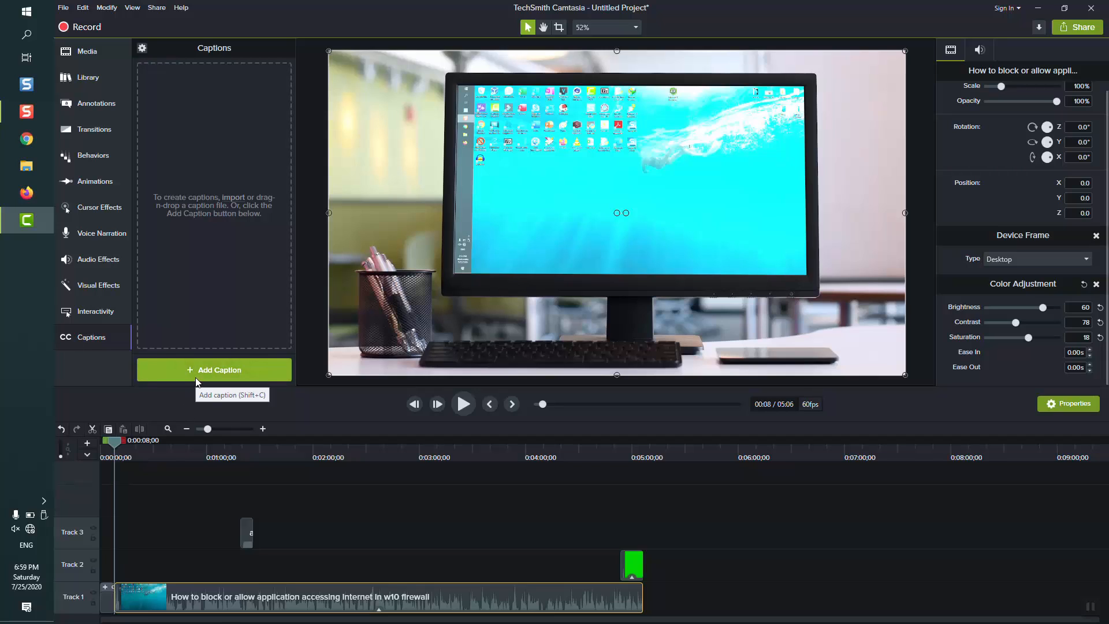
pyautogui.click(196, 378)
pyautogui.write('h')
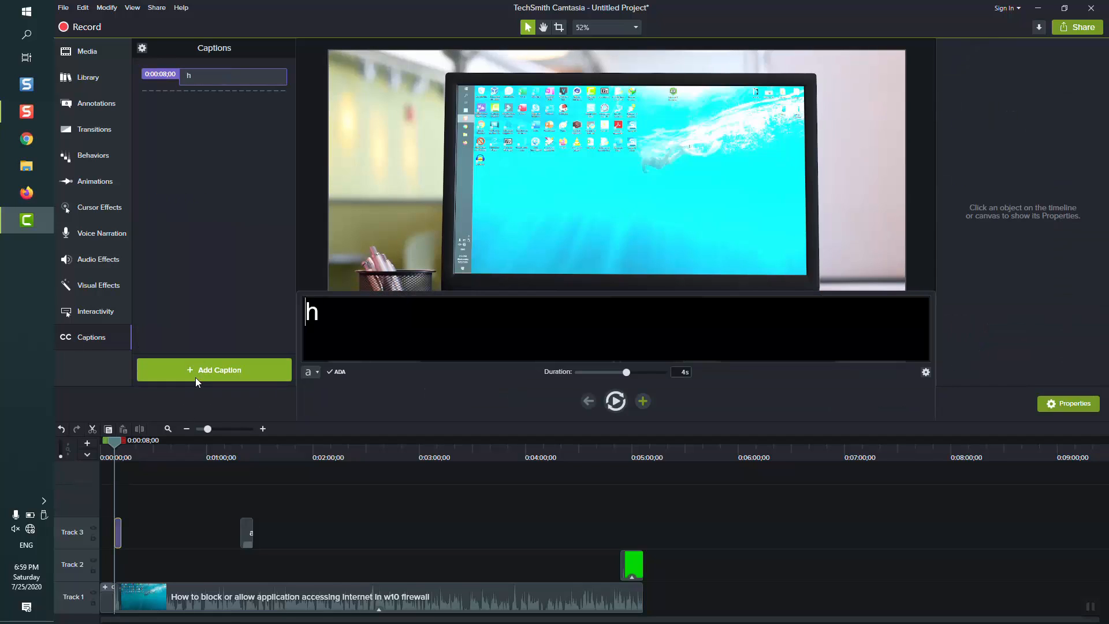
pyautogui.write('ello')
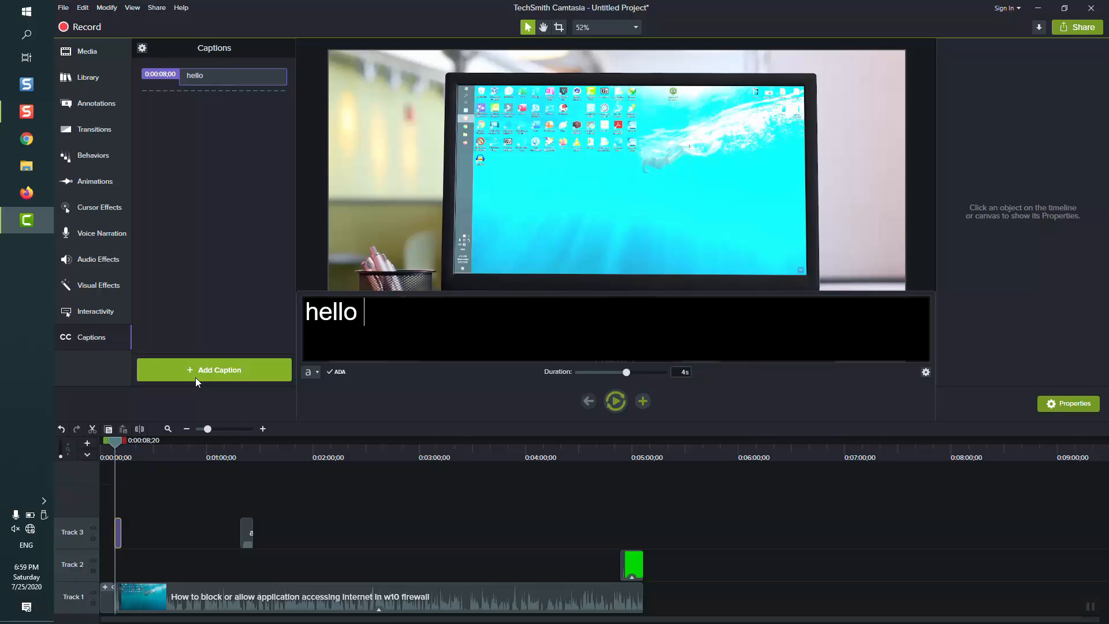
pyautogui.click(207, 177)
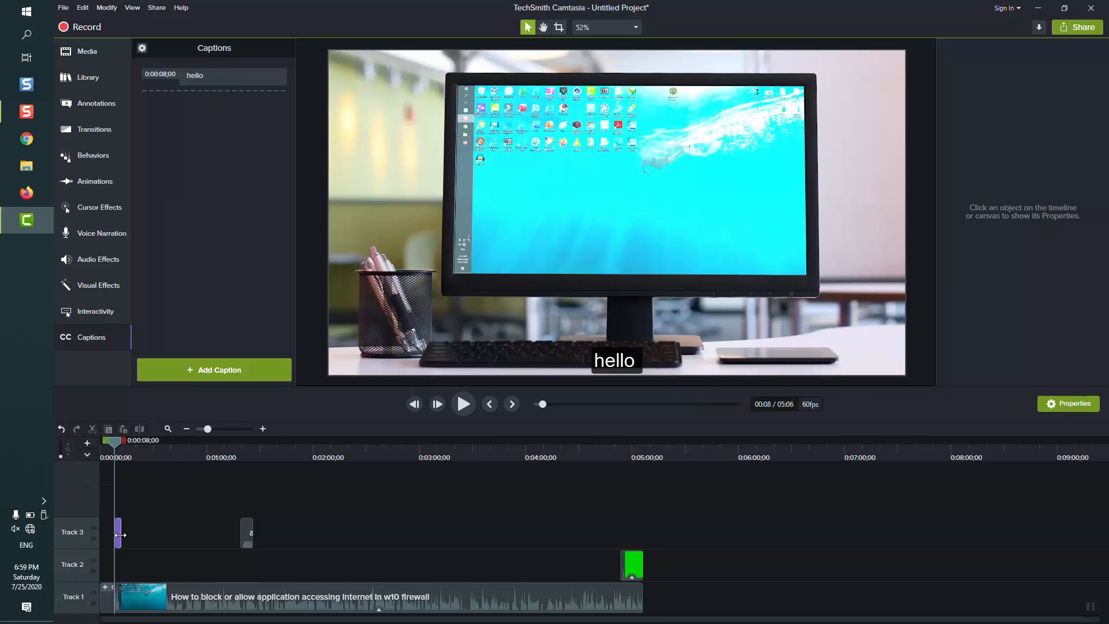
# Step: Move the "hello" caption up to a new Track 4 and lengthen it to about 20.6 seconds
pyautogui.moveTo(119, 535); pyautogui.dragTo(120, 508)
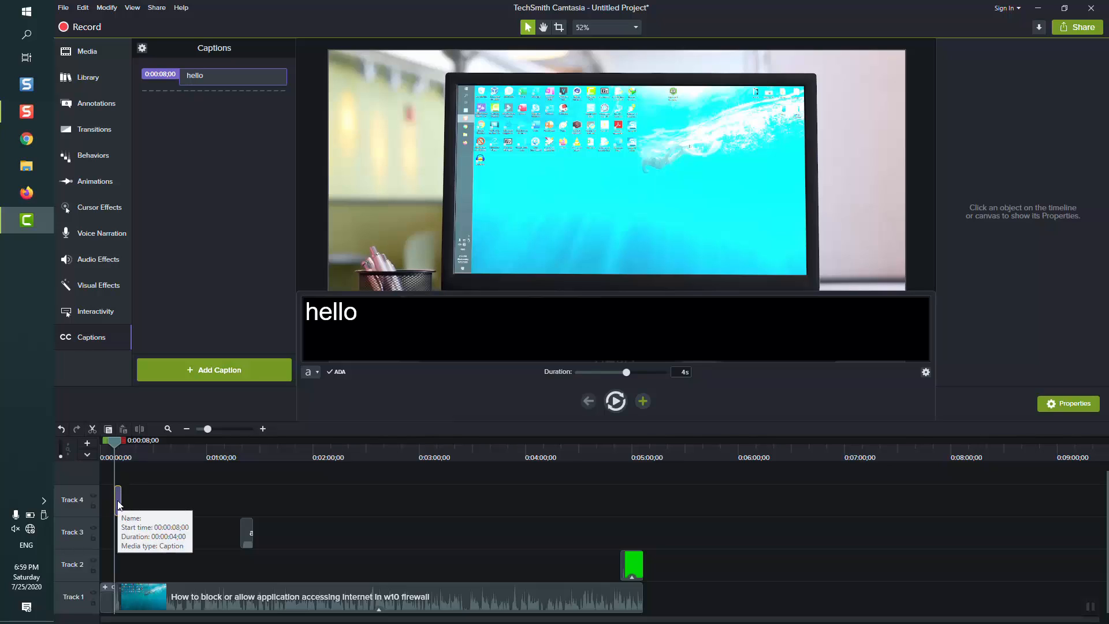
pyautogui.moveTo(120, 497); pyautogui.dragTo(151, 497)
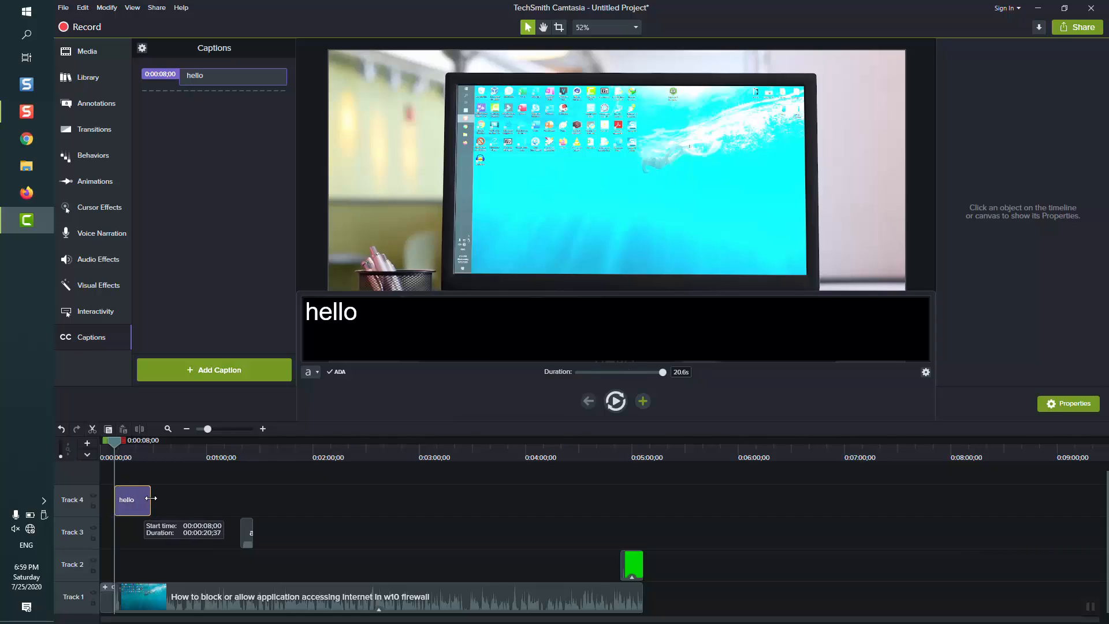
# Step: Add a second caption reading "good" at 0:00:29;20, just after the "hello" caption on Track 4
pyautogui.click(150, 452)
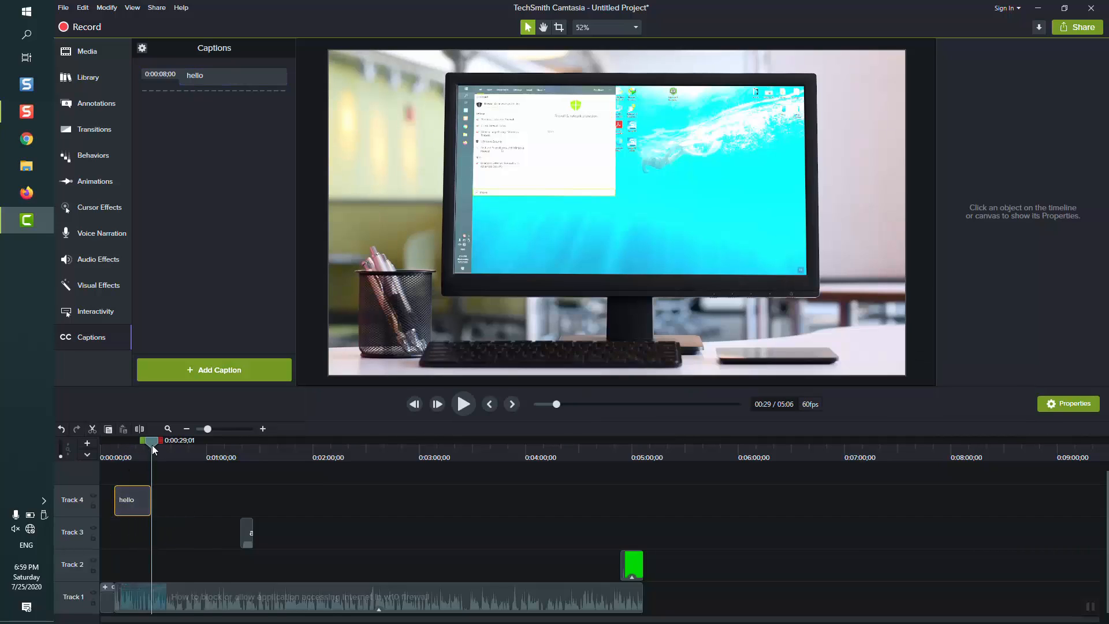
pyautogui.moveTo(153, 449); pyautogui.dragTo(149, 449)
pyautogui.click(134, 500)
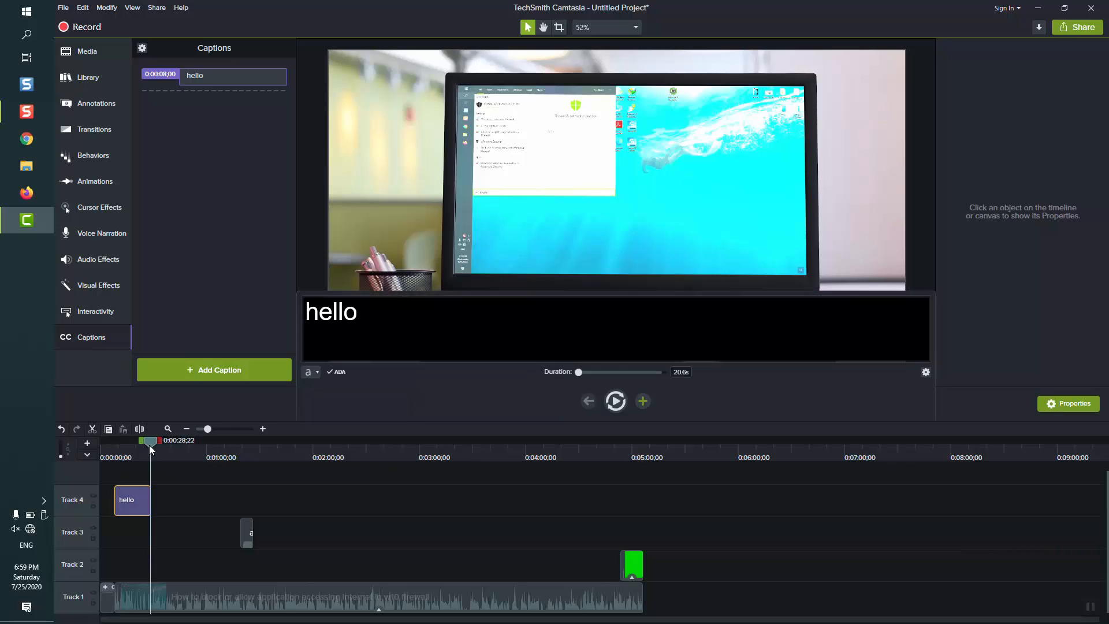
pyautogui.moveTo(149, 442); pyautogui.dragTo(152, 446)
pyautogui.click(206, 371)
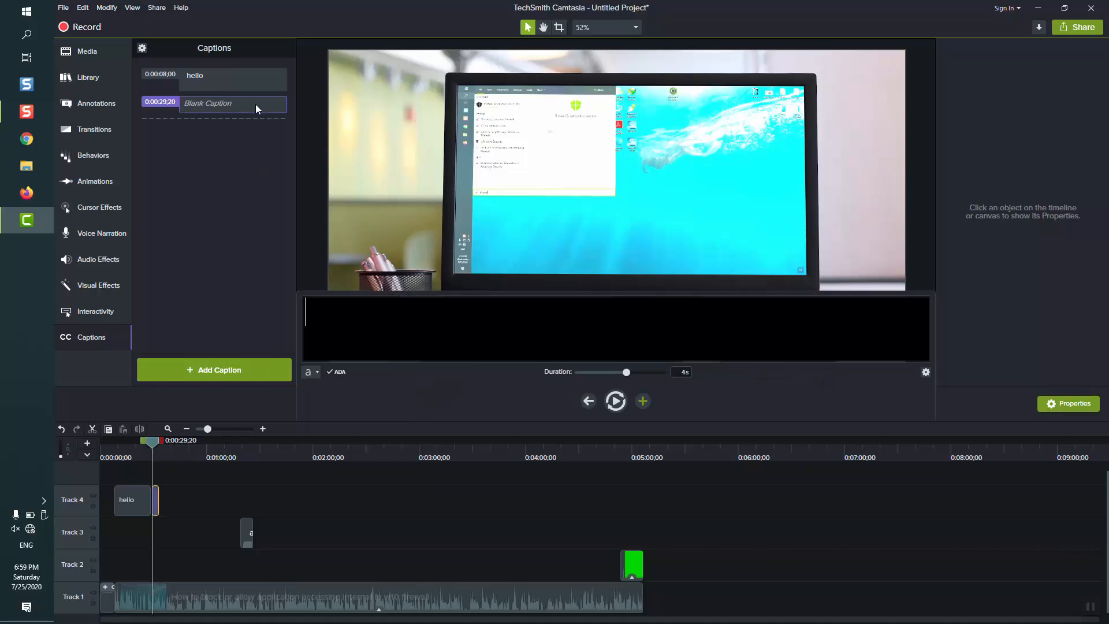
pyautogui.write('good')
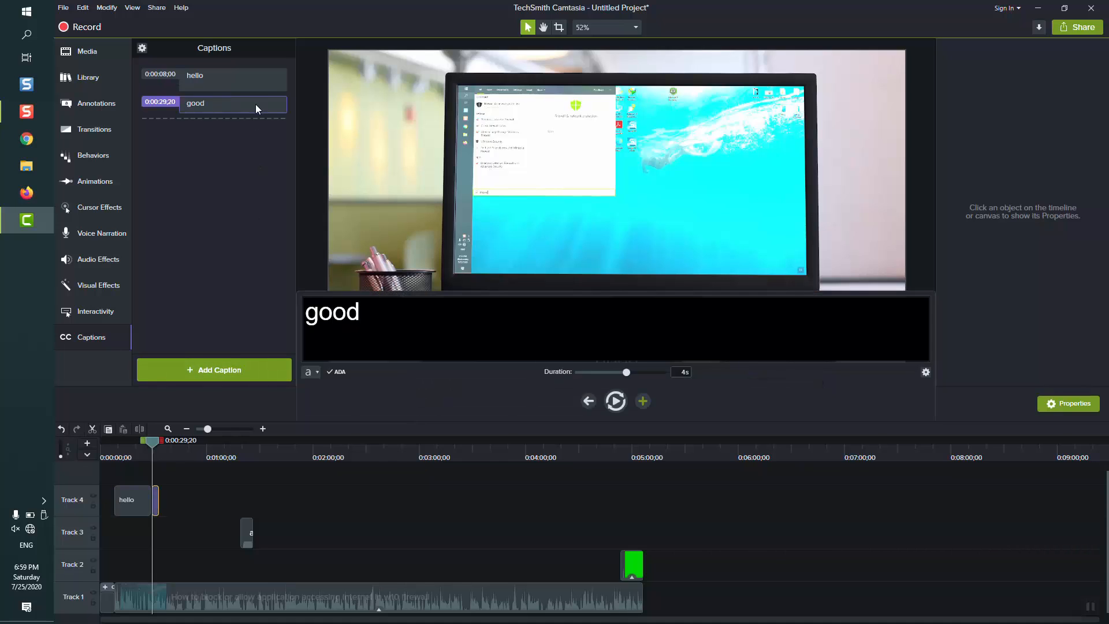
pyautogui.click(247, 337)
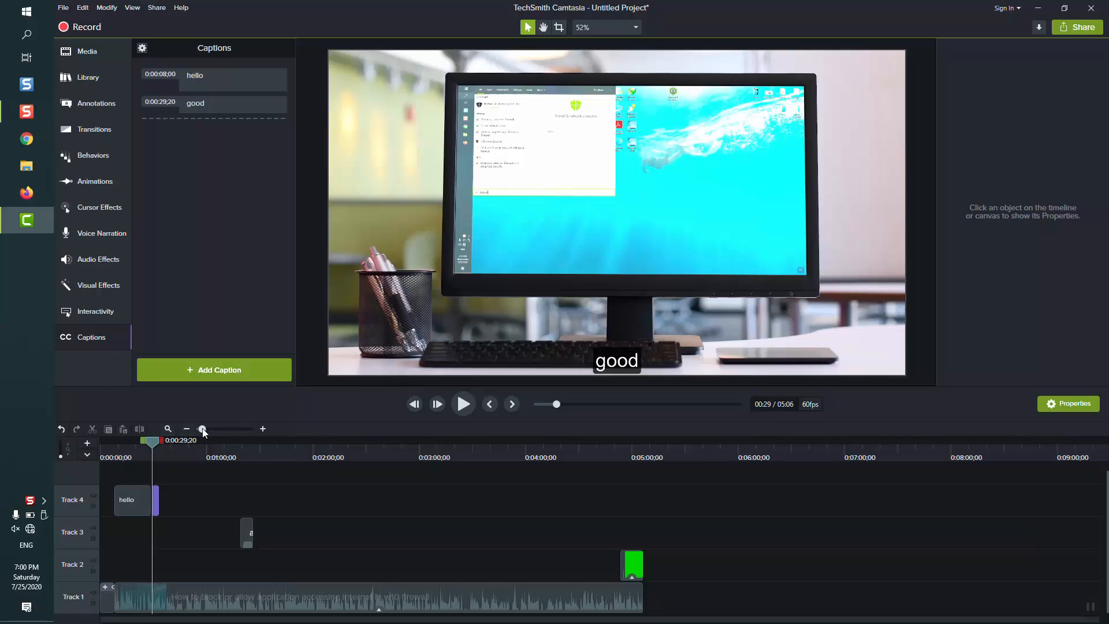
# Step: Select all the media and captions across the four tracks and group them into a single clip
pyautogui.moveTo(200, 429); pyautogui.dragTo(194, 429)
pyautogui.click(463, 601)
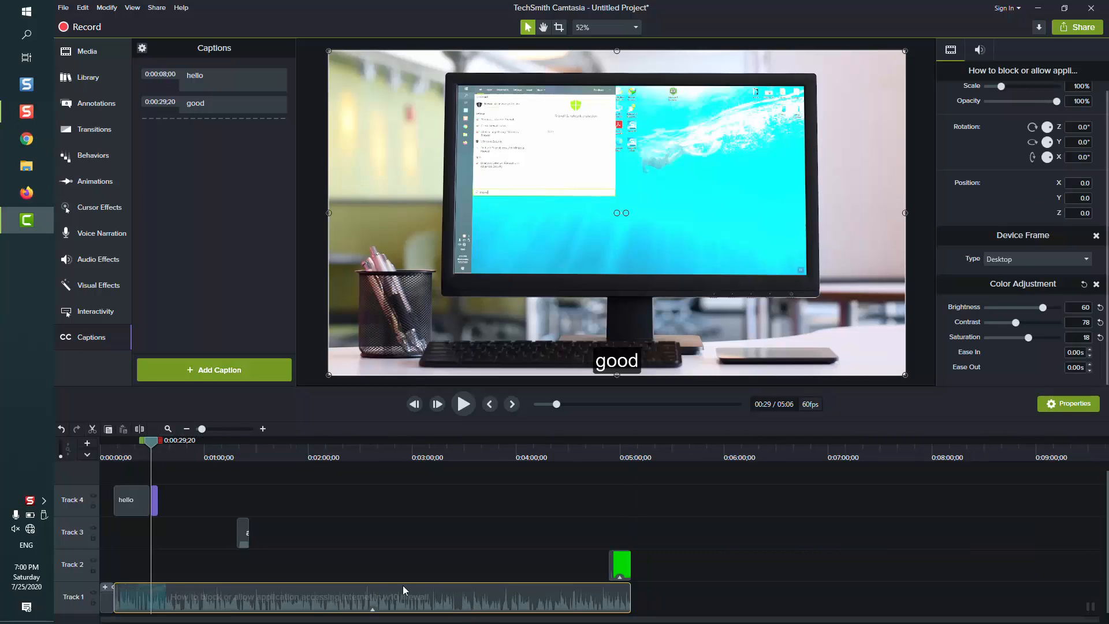
pyautogui.moveTo(646, 604); pyautogui.dragTo(172, 498)
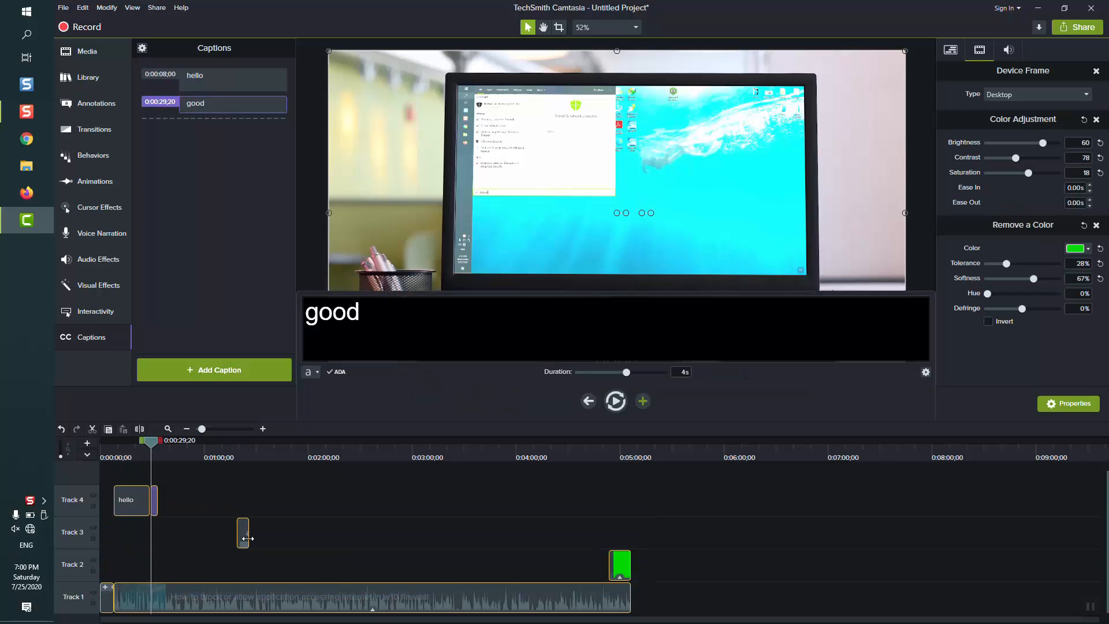
pyautogui.rightClick(246, 540)
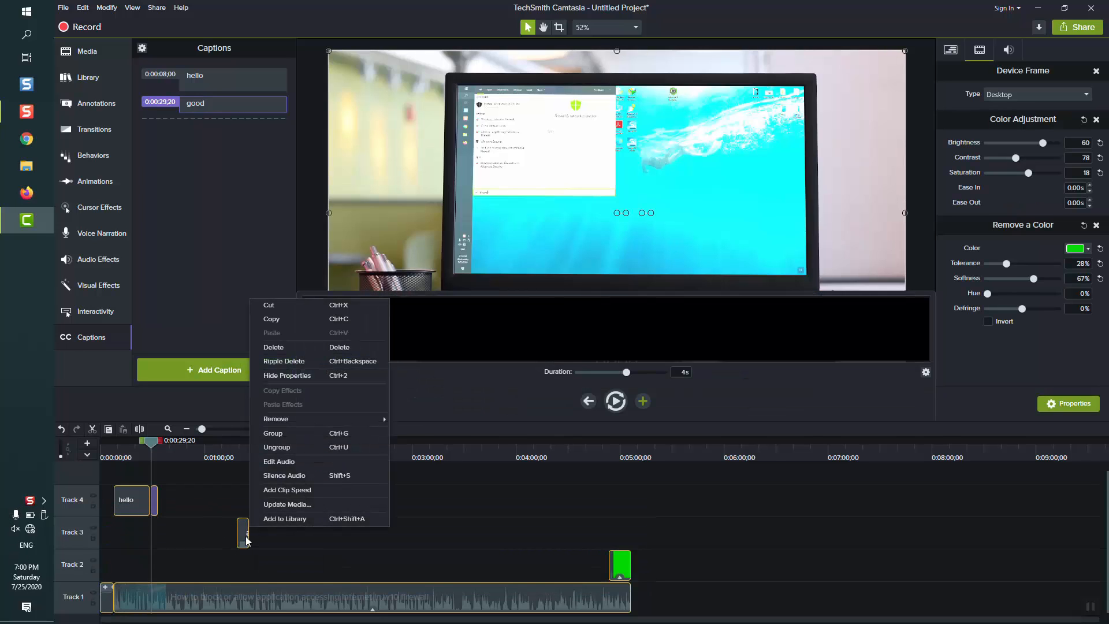
pyautogui.click(291, 433)
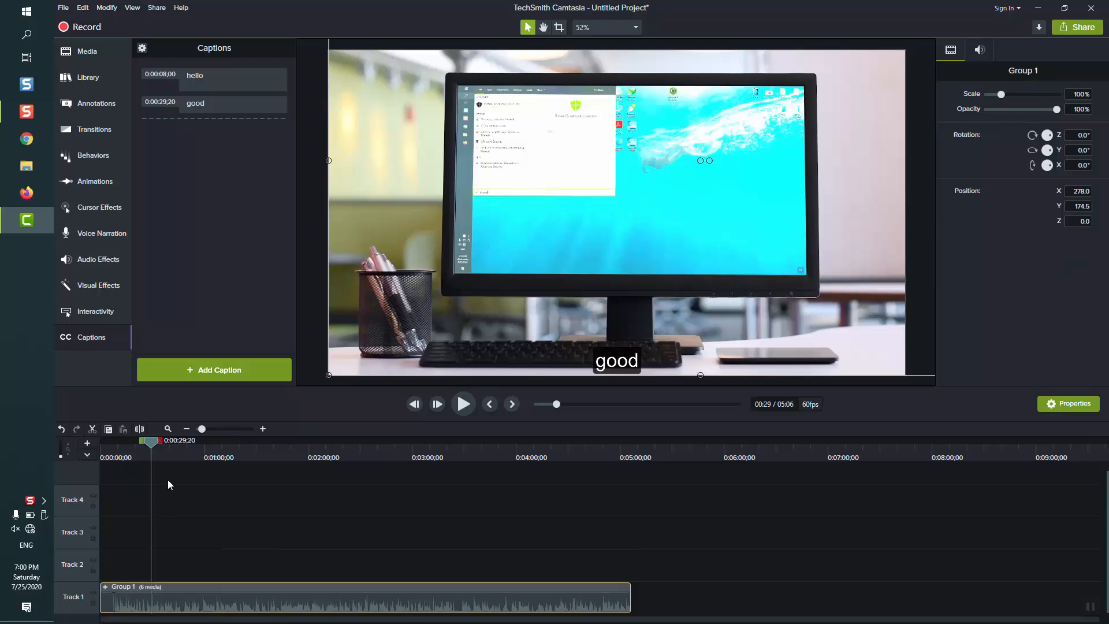
# Step: Select the timeline range from the start to the end of the grouped clip at 0:05:06;19
pyautogui.moveTo(113, 441); pyautogui.dragTo(144, 441)
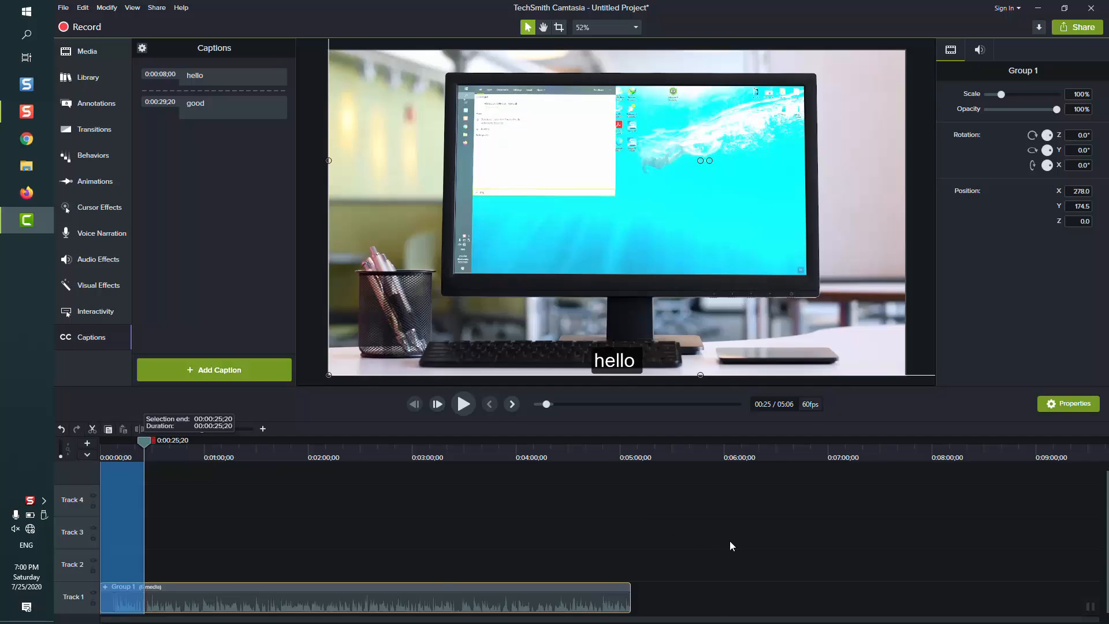
pyautogui.keyDown('shift'); pyautogui.click(729, 525); pyautogui.keyUp('shift')
pyautogui.moveTo(728, 522); pyautogui.dragTo(639, 527)
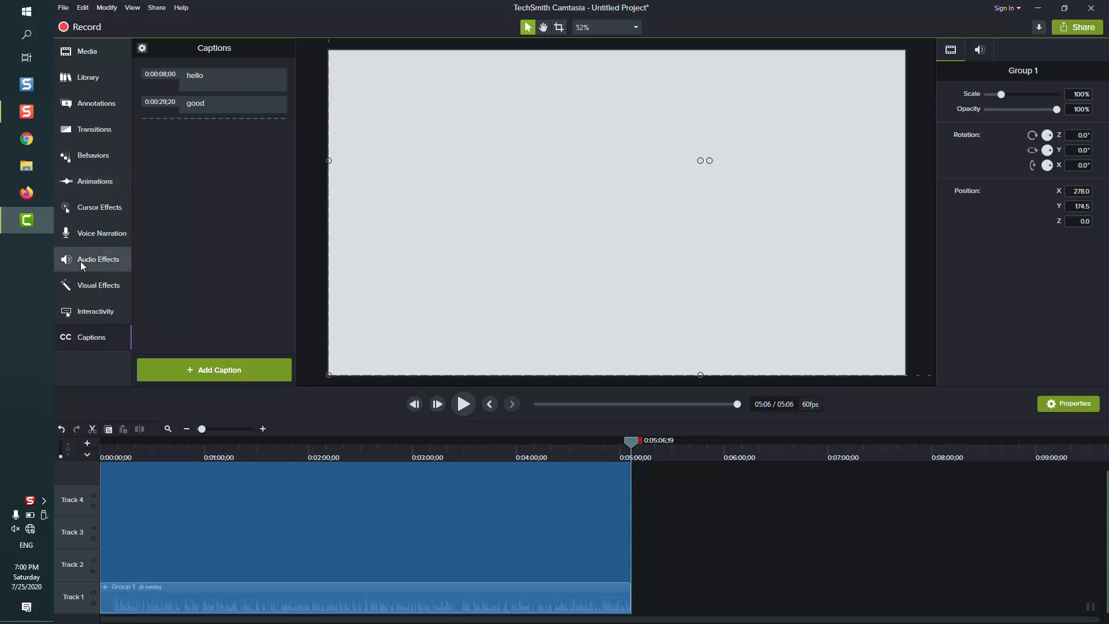
pyautogui.click(62, 8)
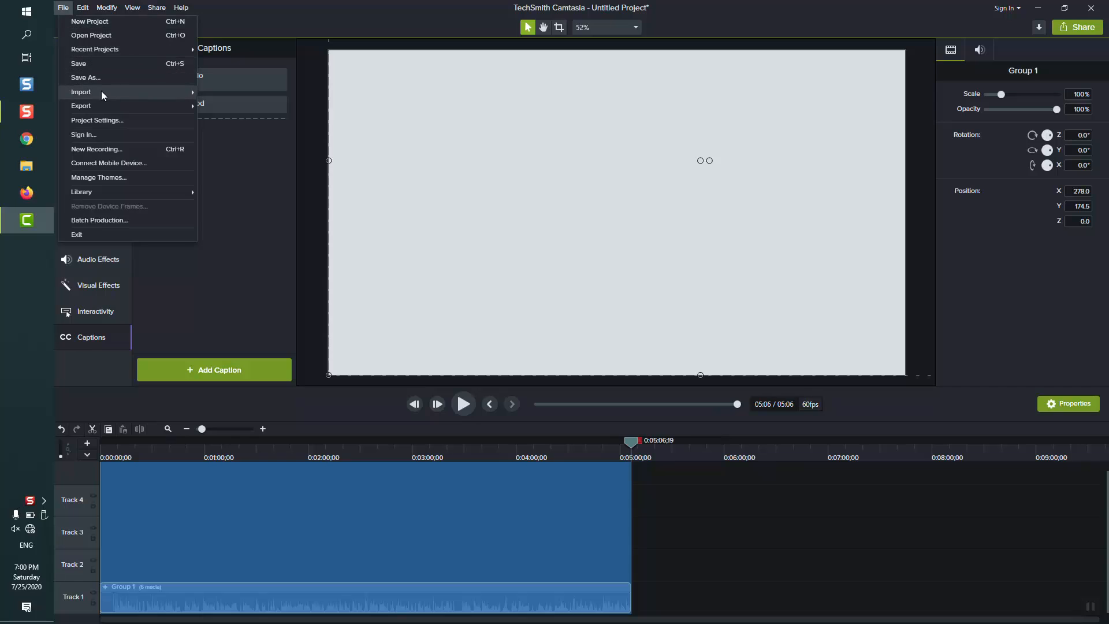
pyautogui.moveTo(102, 110)
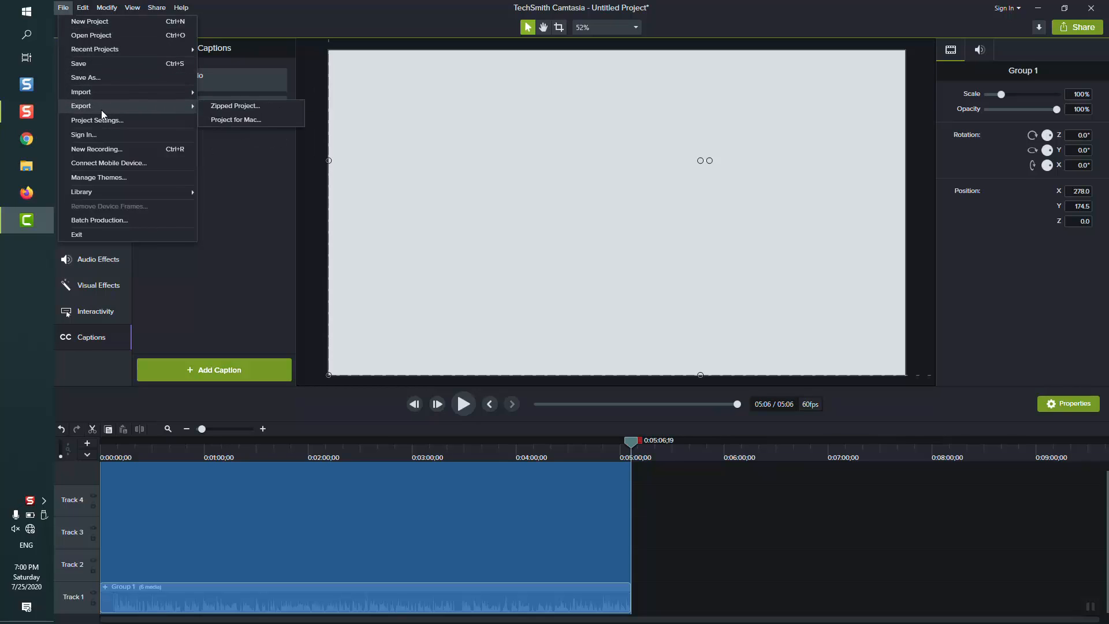
pyautogui.click(633, 446)
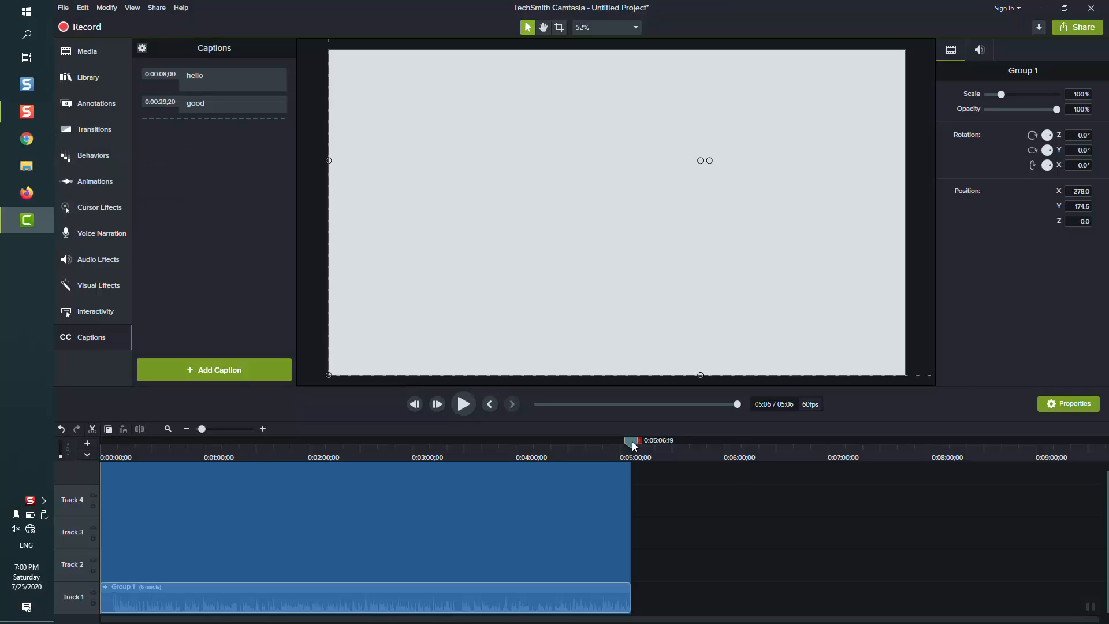
# Step: Start producing the video with custom production settings in the MP4 - Smart Player (HTML5) format, continuing to the video options
pyautogui.hotkey('ctrl', 'p')
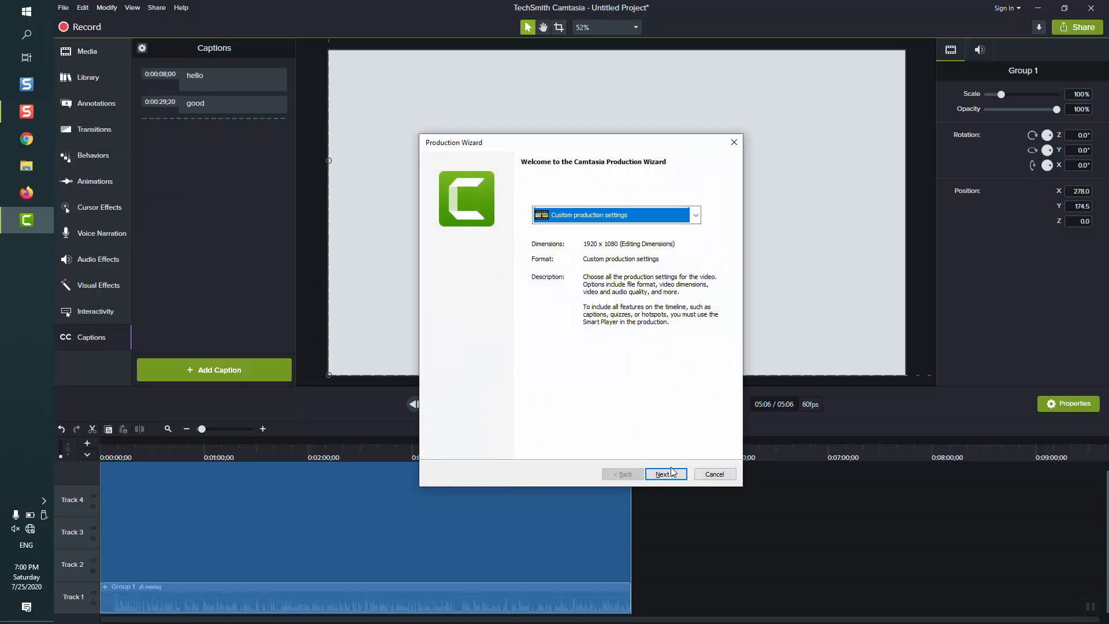
pyautogui.click(628, 219)
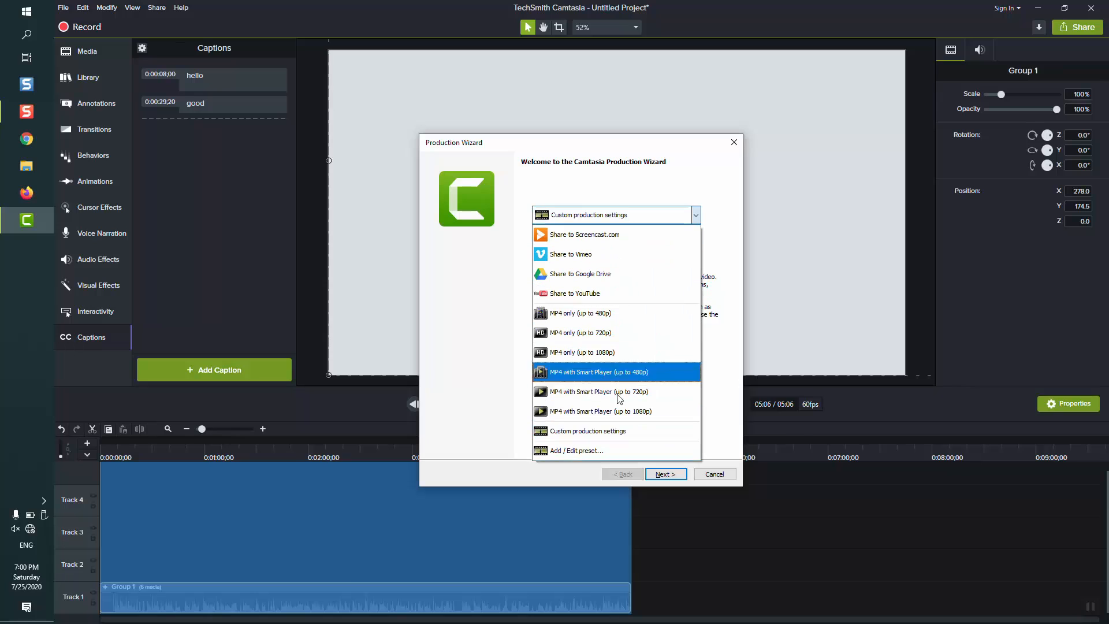
pyautogui.click(593, 433)
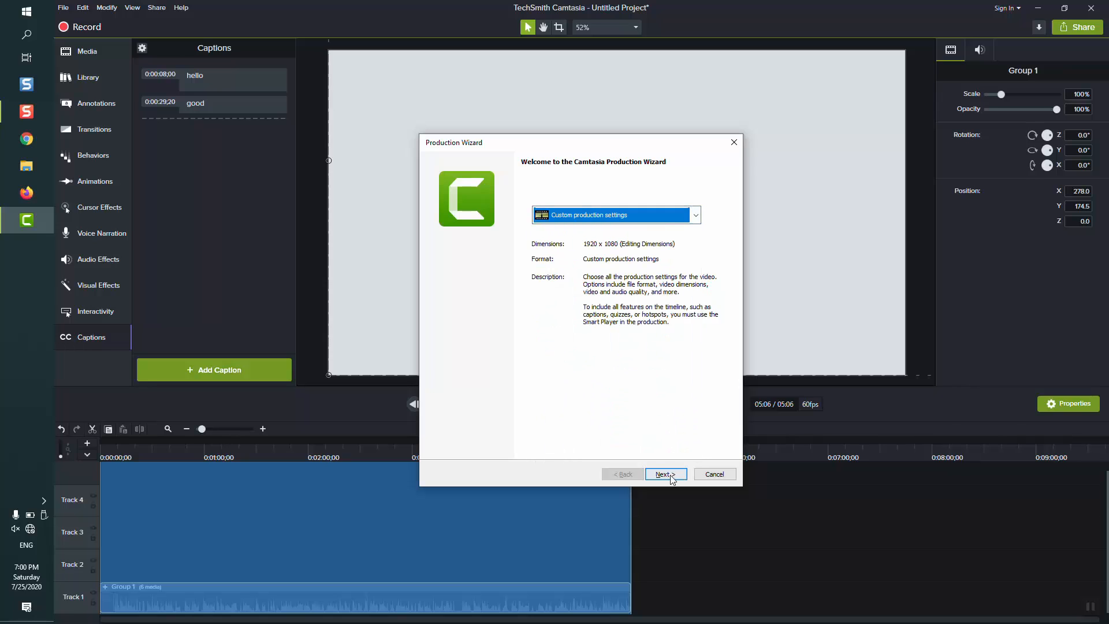
pyautogui.click(664, 474)
pyautogui.click(641, 471)
pyautogui.click(660, 473)
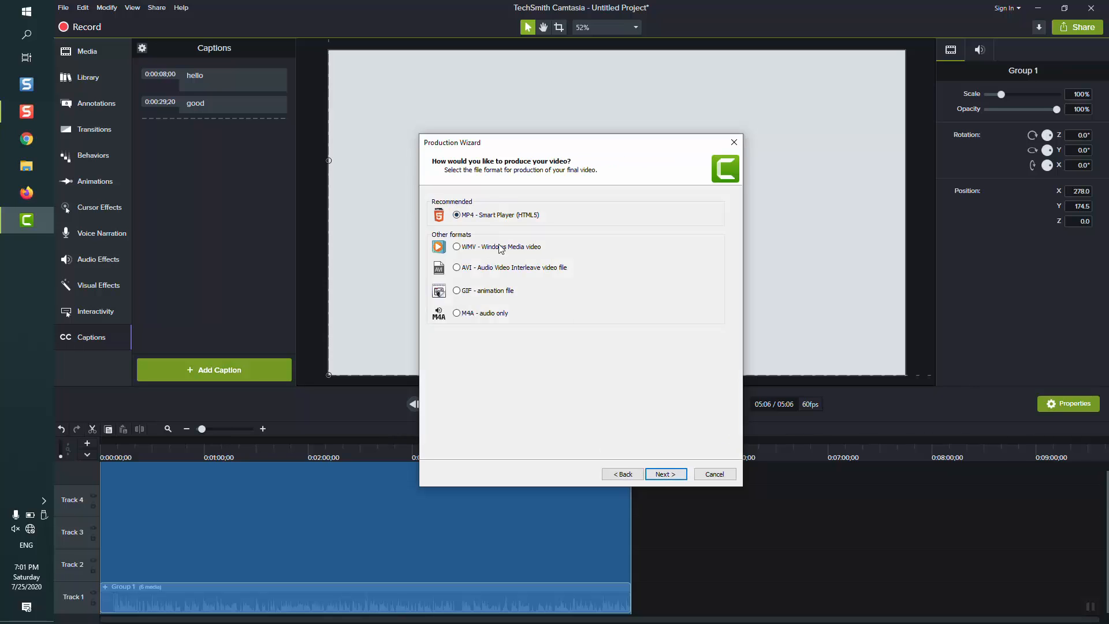
pyautogui.click(665, 475)
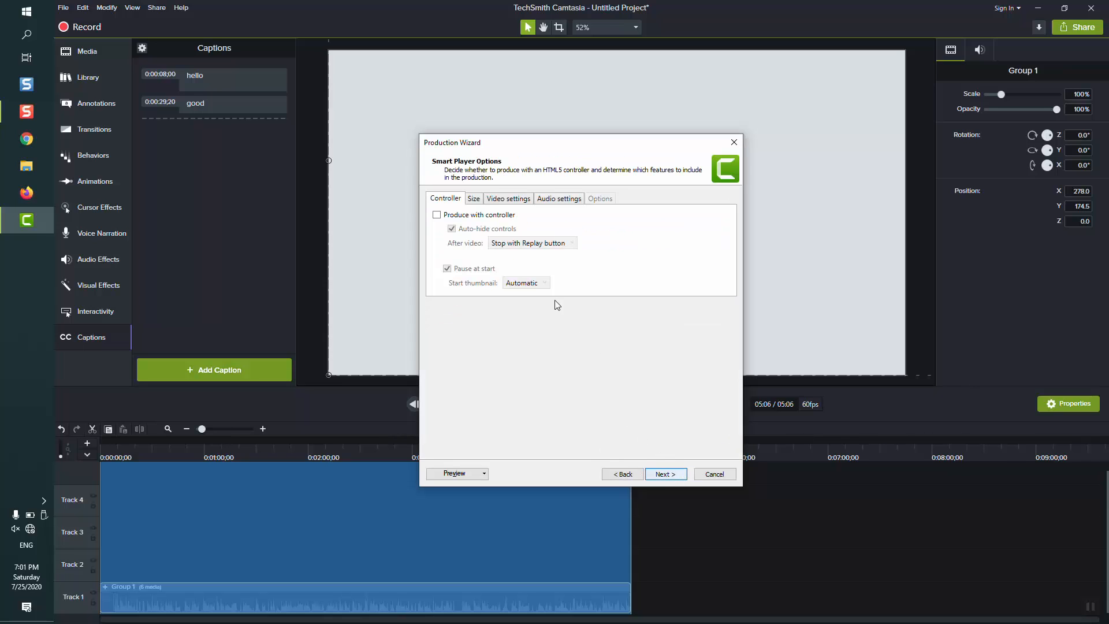
pyautogui.click(675, 473)
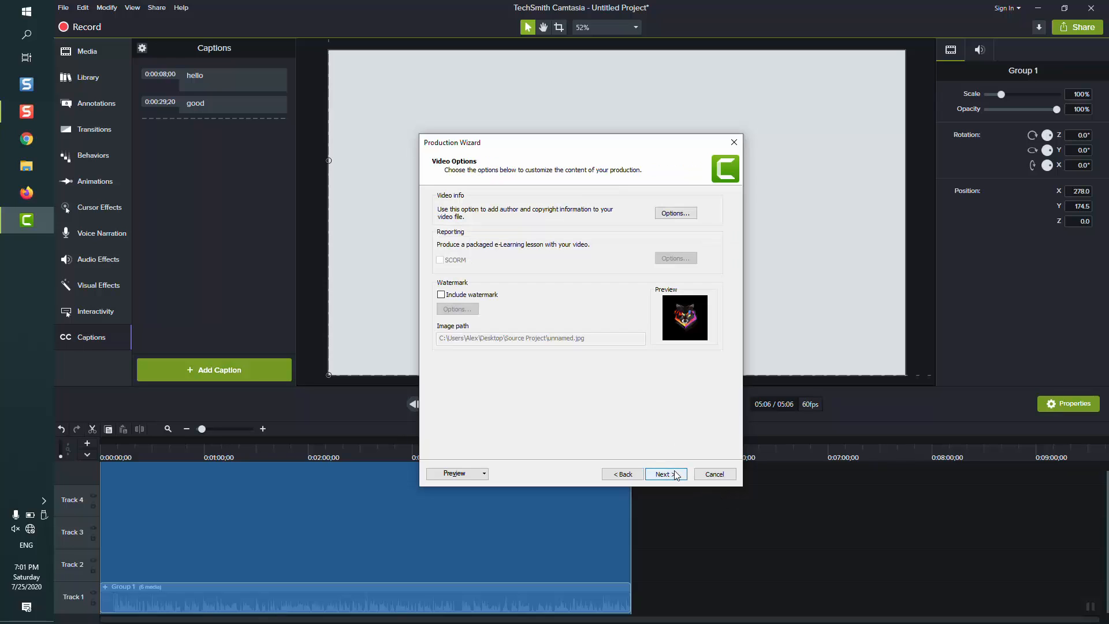
# Step: Include a watermark in the production, using the image unnamed.jpg from the Source Project folder on the Desktop
pyautogui.click(478, 295)
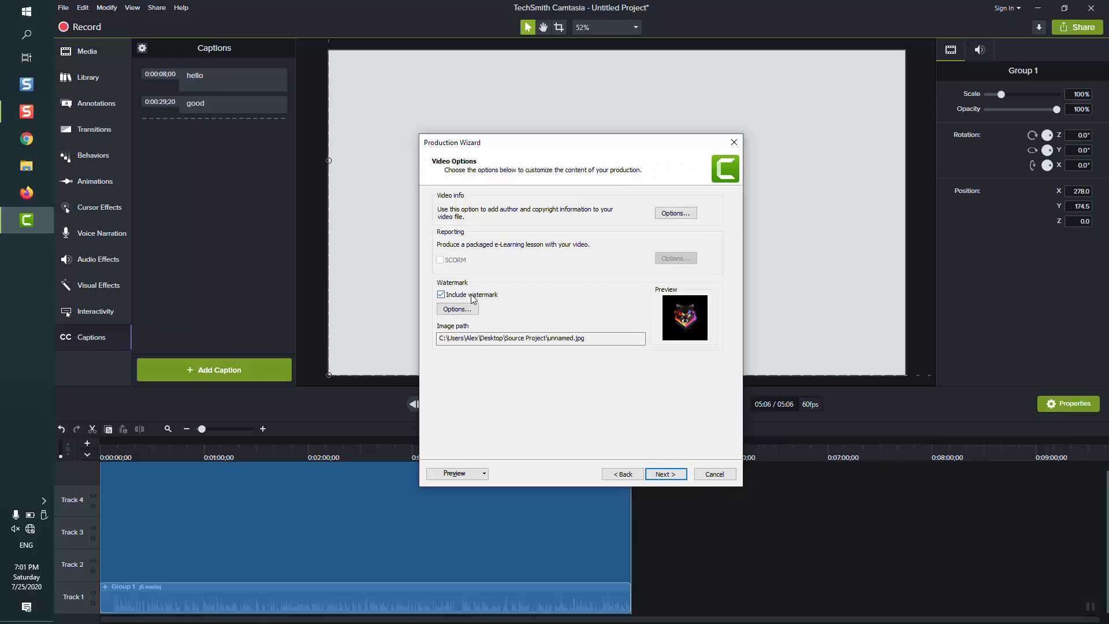
pyautogui.click(465, 310)
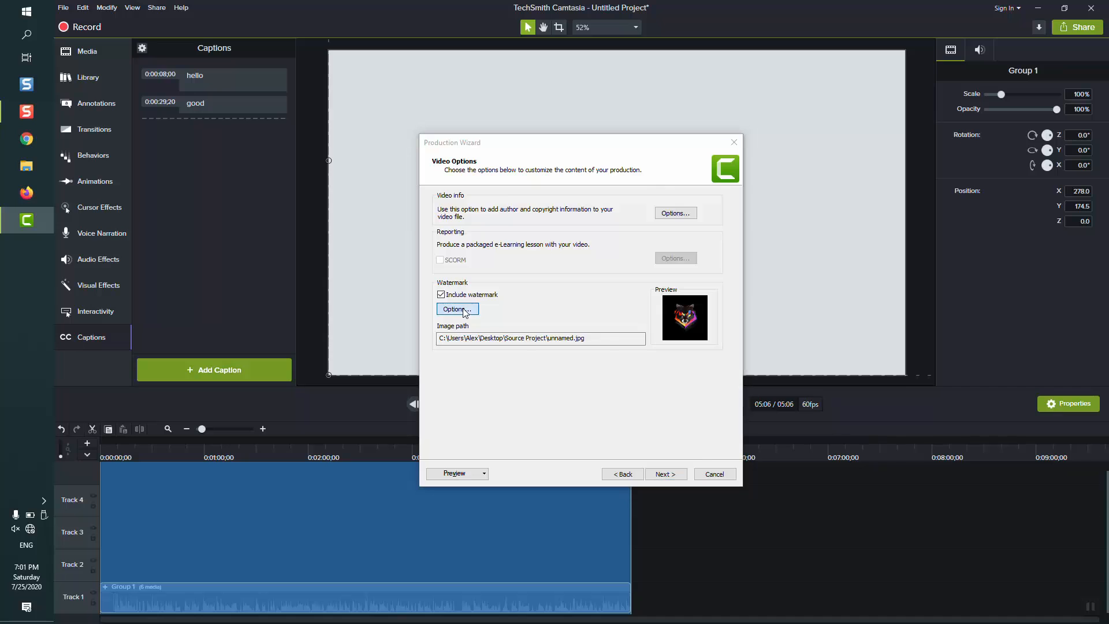
pyautogui.click(680, 221)
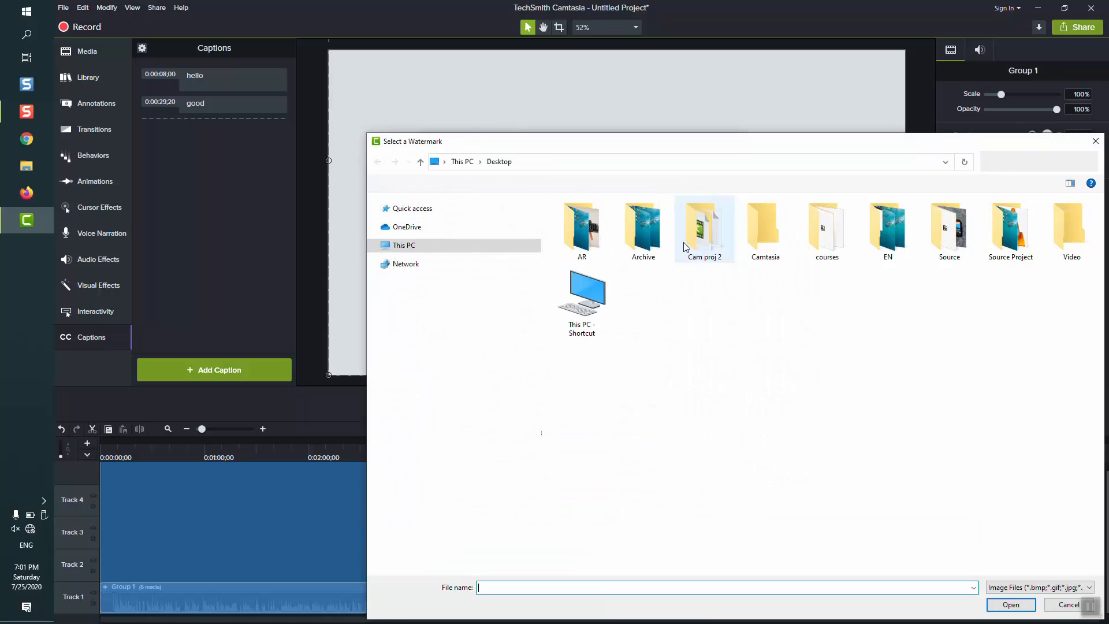
pyautogui.doubleClick(1010, 228)
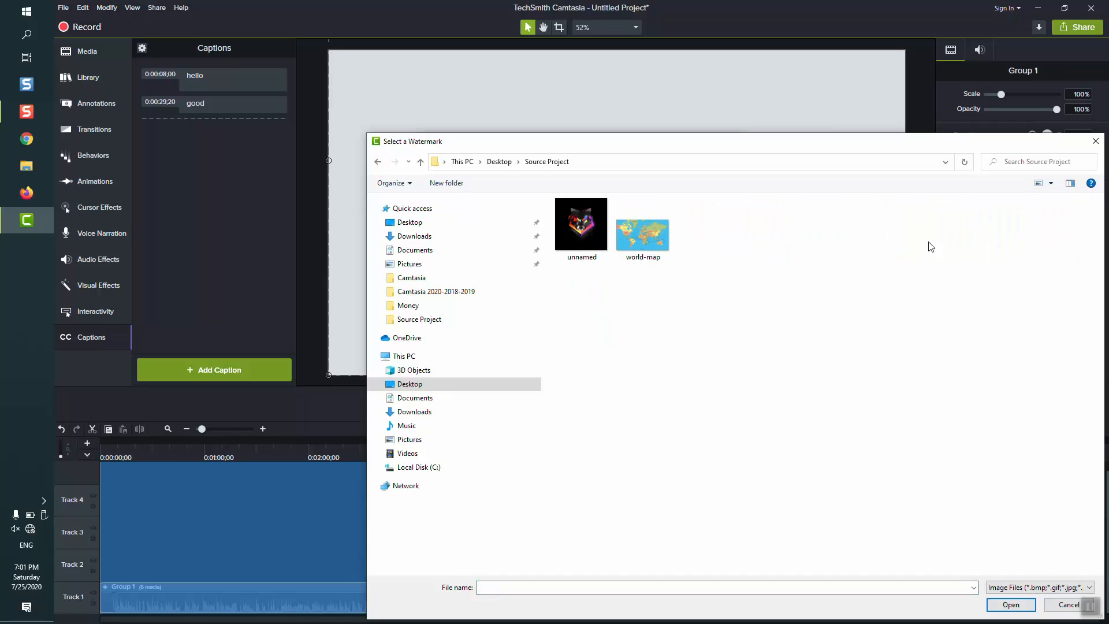
pyautogui.click(581, 238)
pyautogui.click(1008, 605)
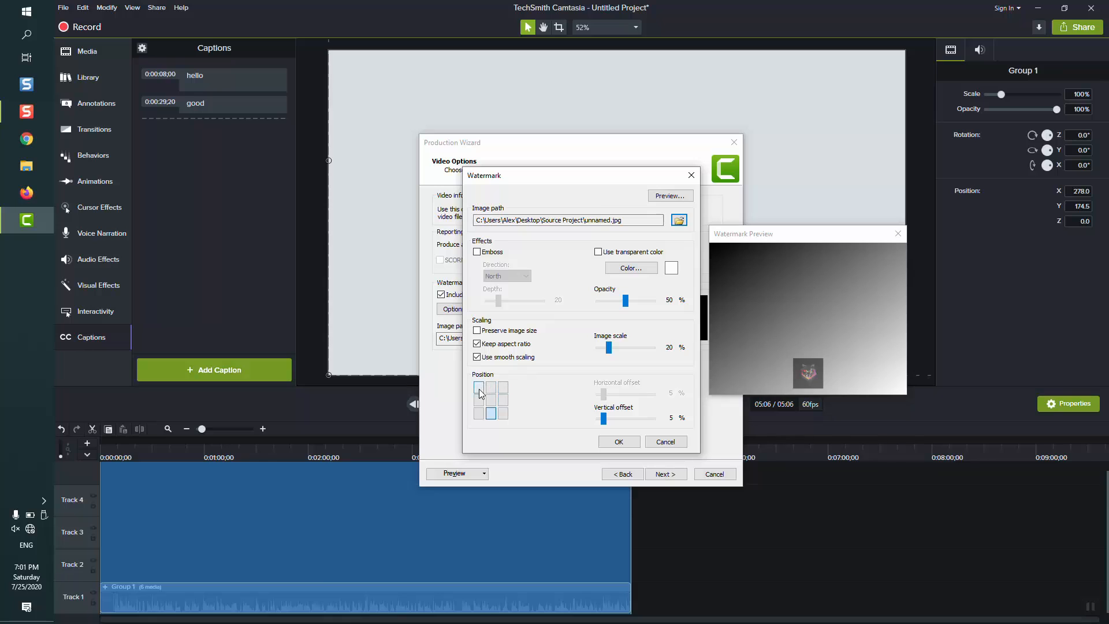
# Step: Try the watermark in the upper corners, place it in the center, and enable its transparent color and Emboss effects
pyautogui.click(504, 389)
pyautogui.click(479, 387)
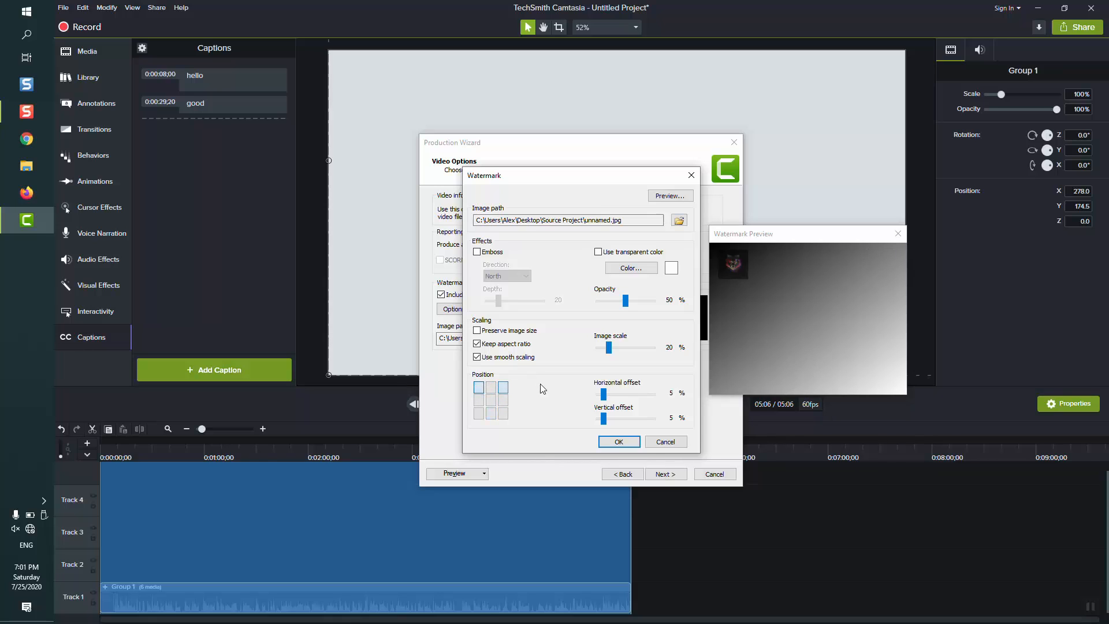
pyautogui.click(503, 388)
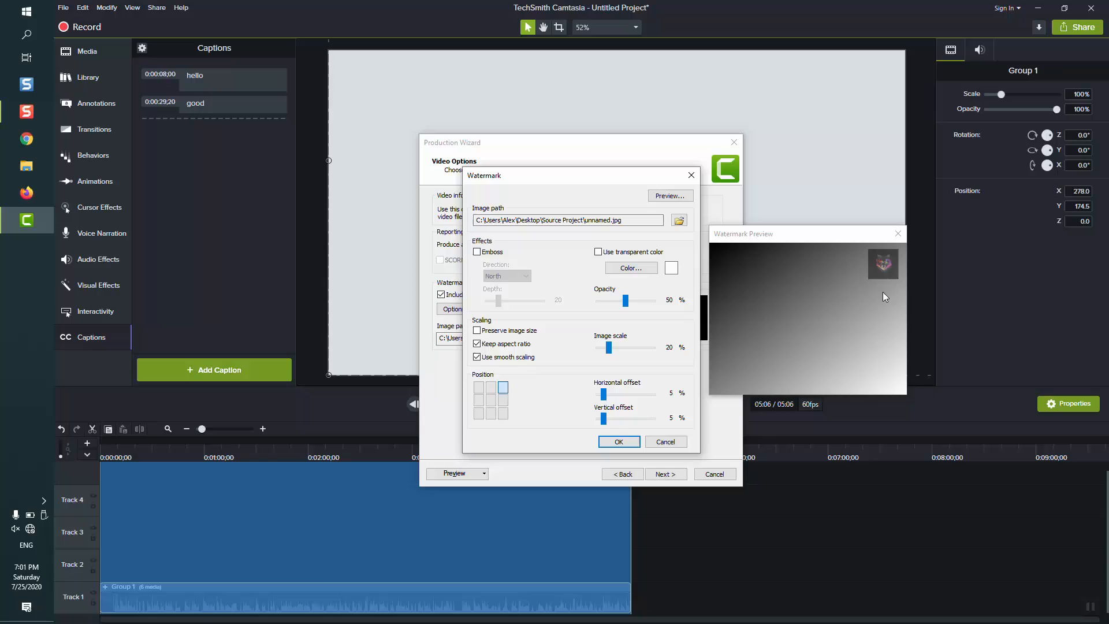
pyautogui.click(491, 399)
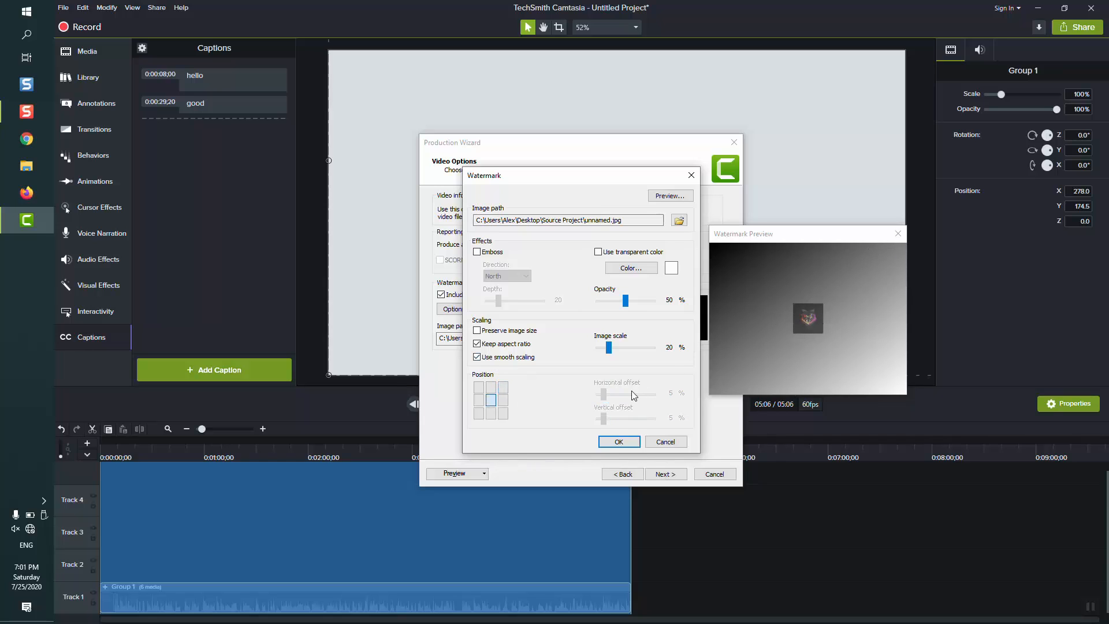
pyautogui.click(638, 253)
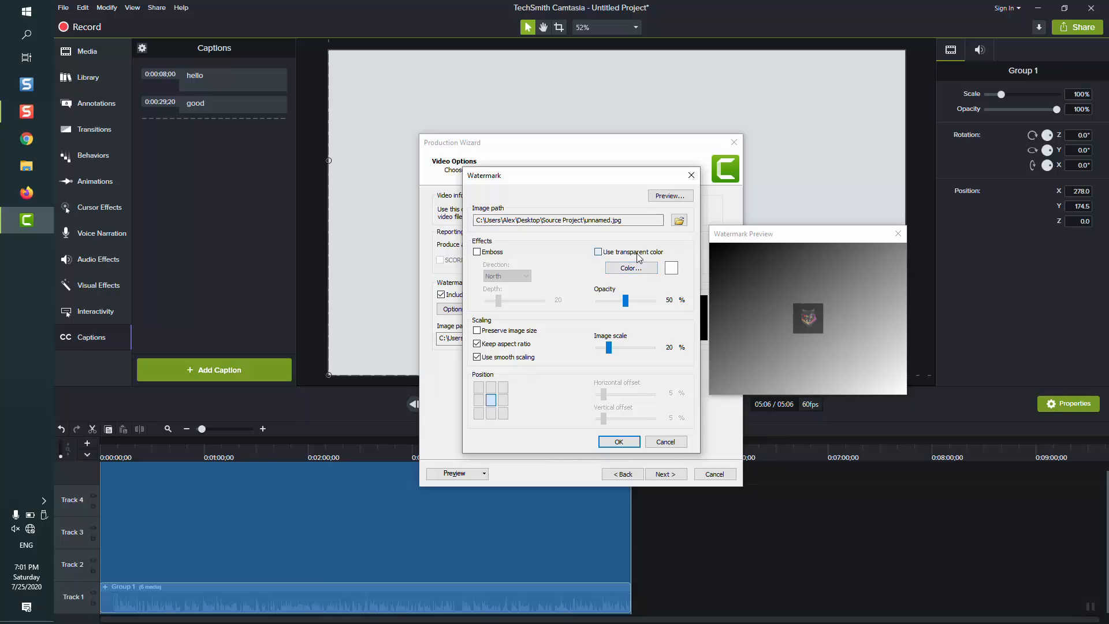
pyautogui.click(477, 252)
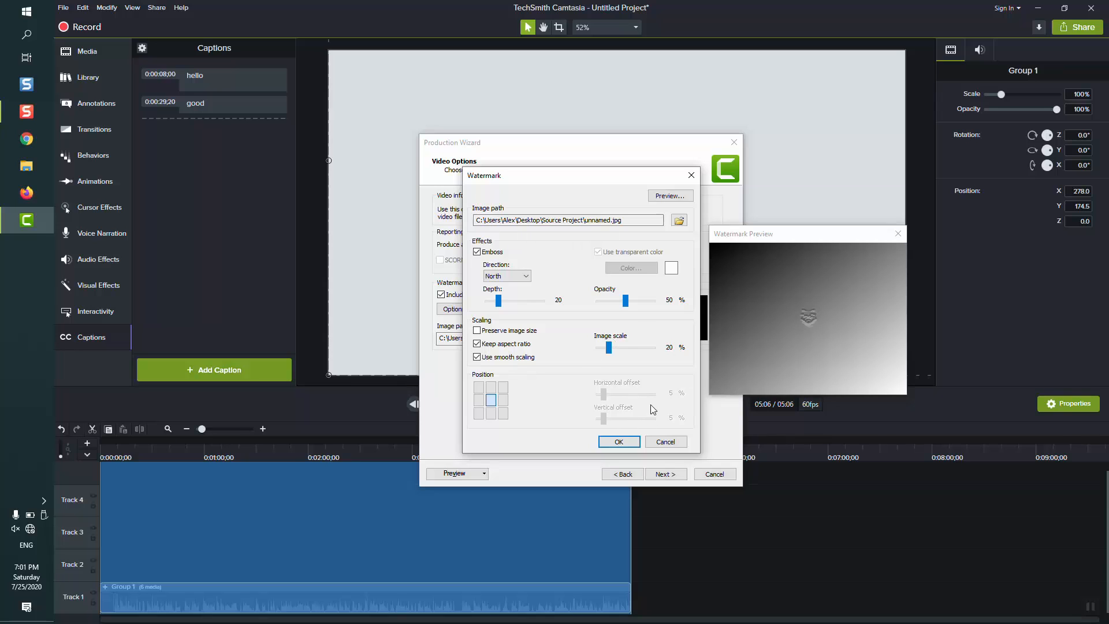
pyautogui.click(637, 443)
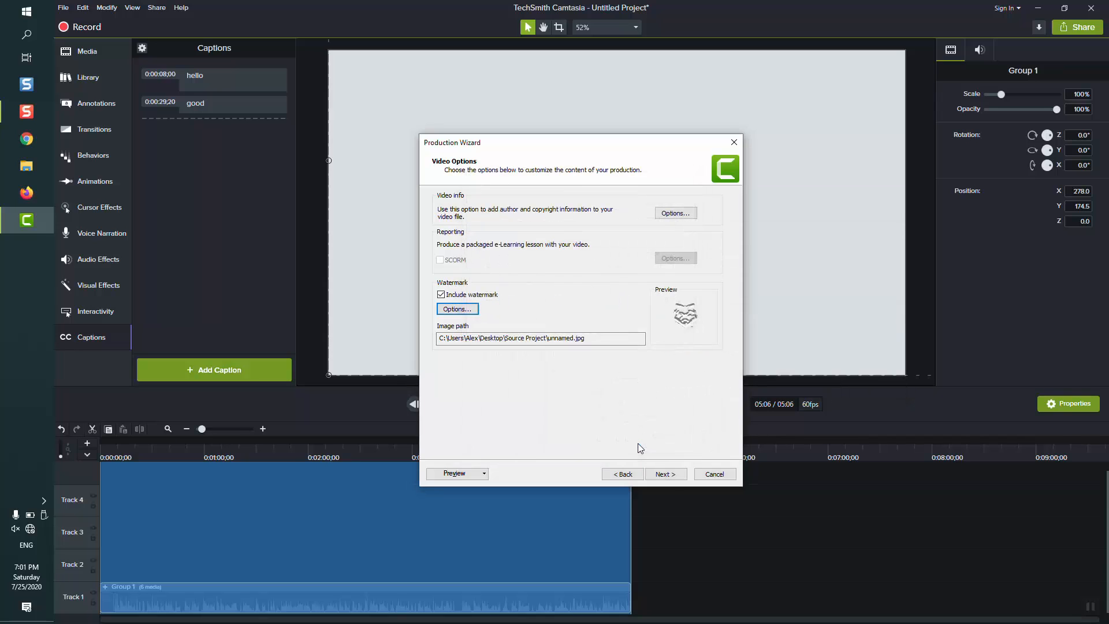
# Step: Name the production Test and set the Desktop as its output folder
pyautogui.click(666, 474)
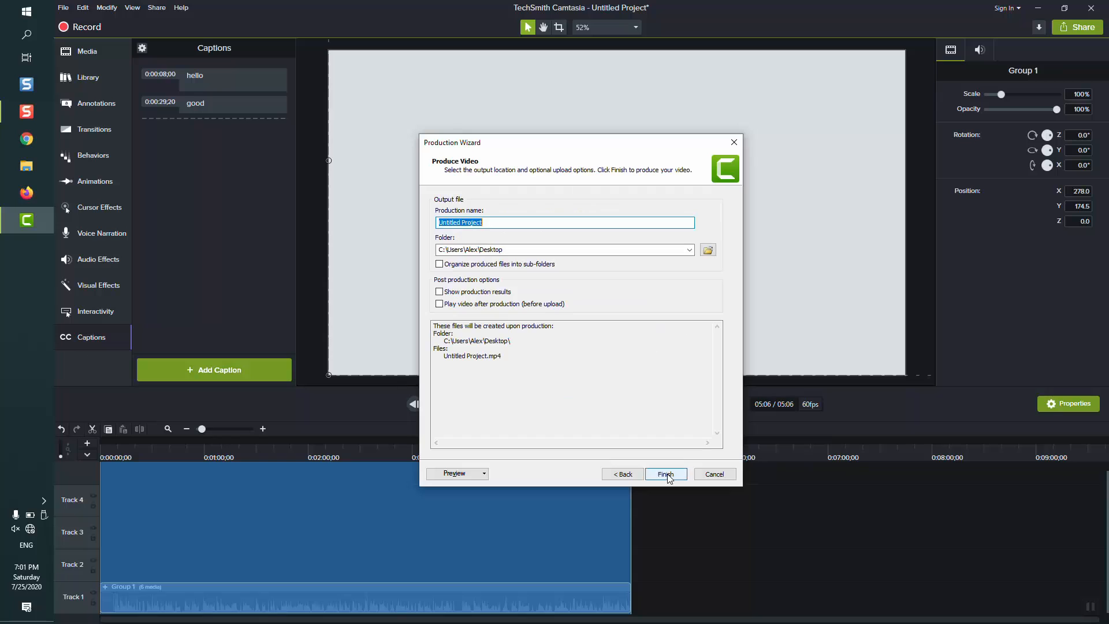
pyautogui.write('Test')
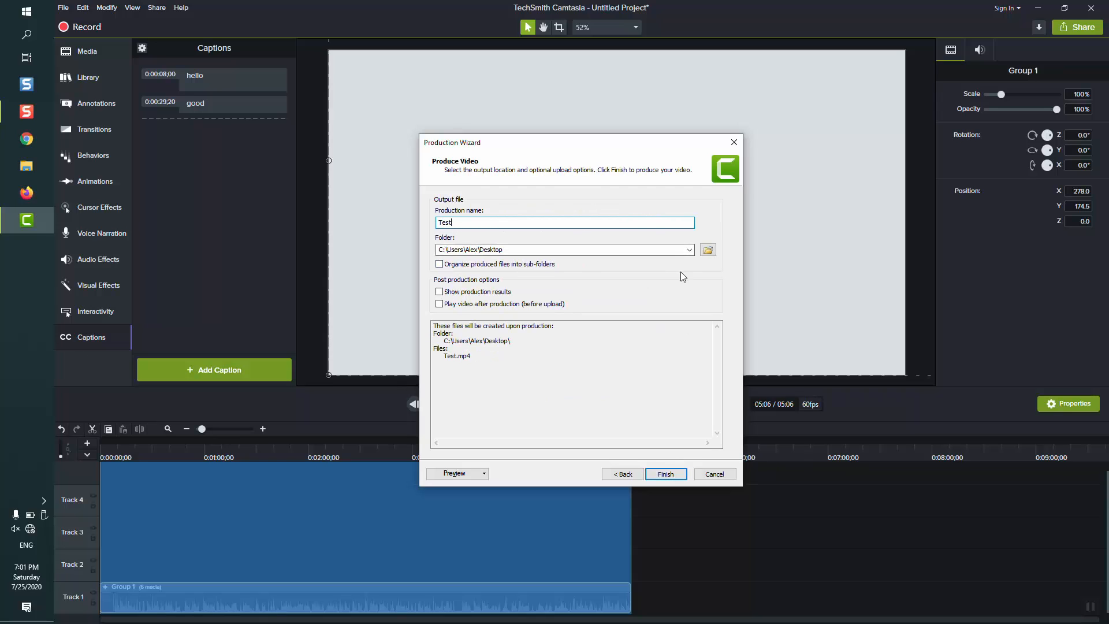
pyautogui.click(707, 251)
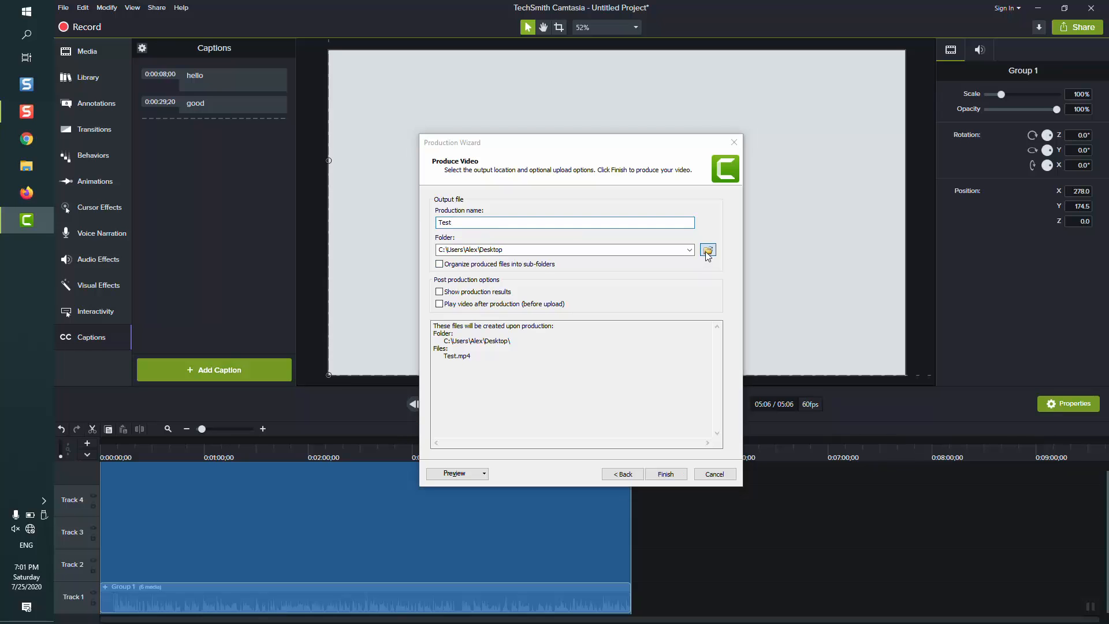
pyautogui.click(1011, 609)
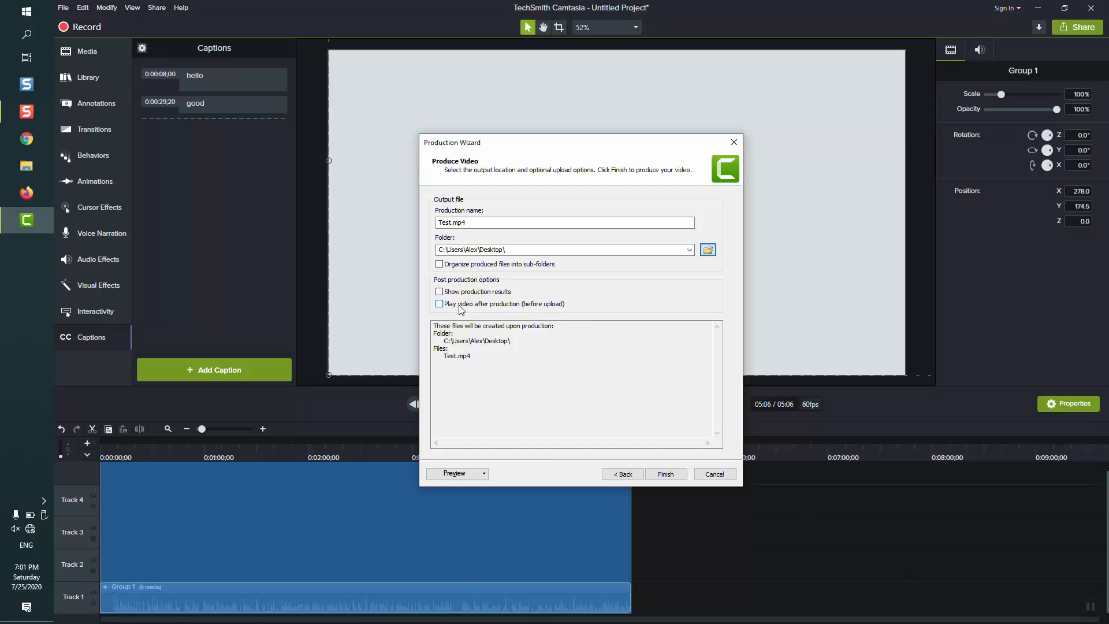
# Step: Finish the production settings and render the Test.mp4 video
pyautogui.click(666, 475)
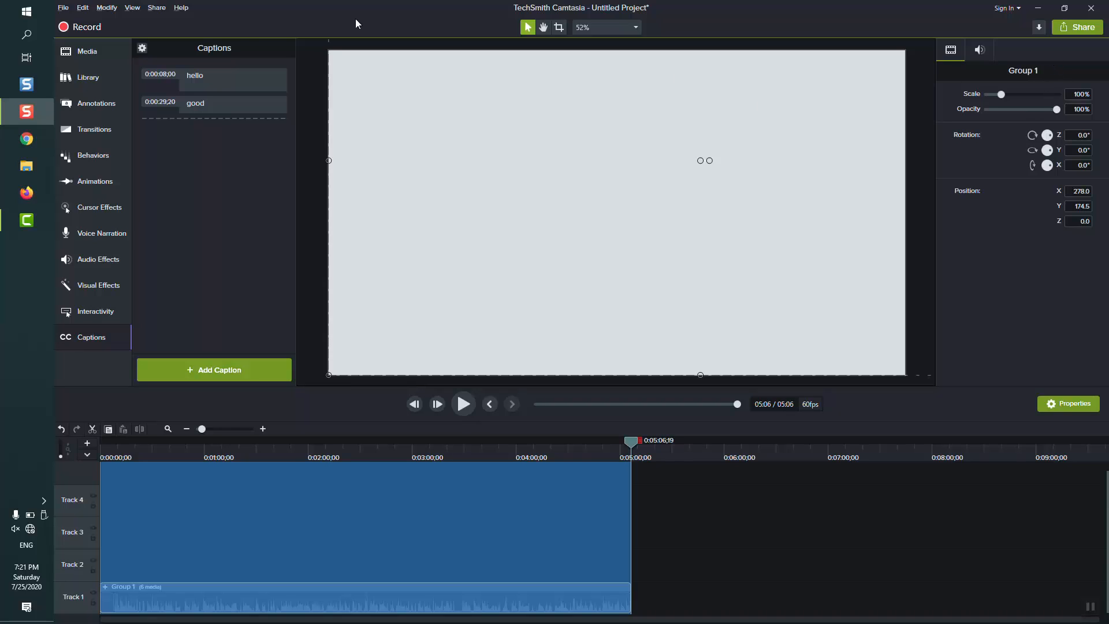
# Step: Save the project on the Desktop as a Camtasia project named test and close Camtasia
pyautogui.click(63, 8)
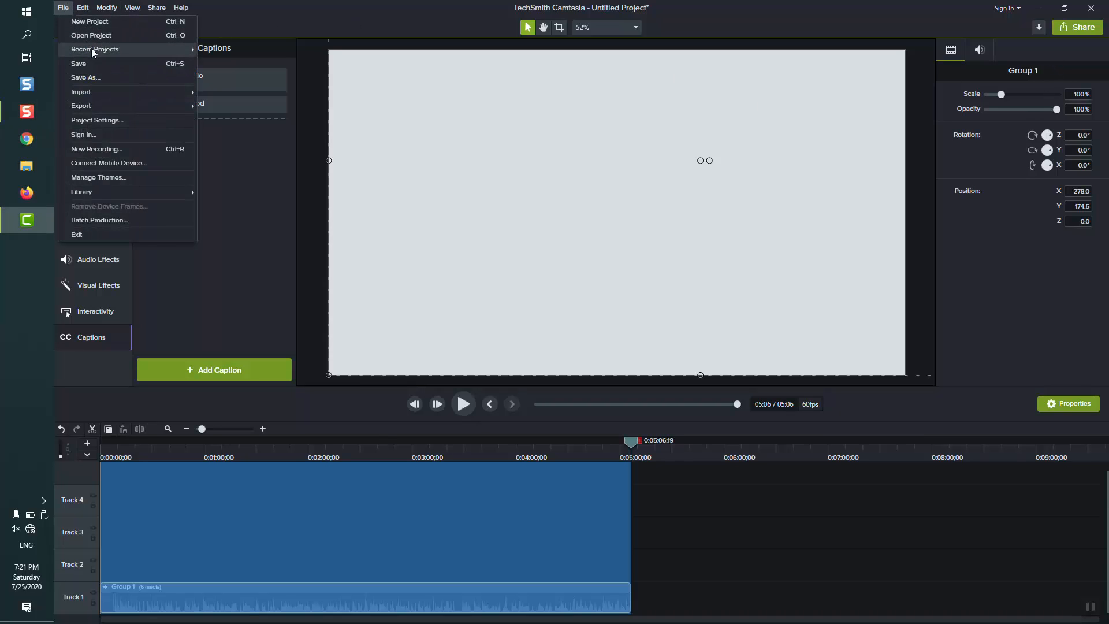
pyautogui.click(111, 77)
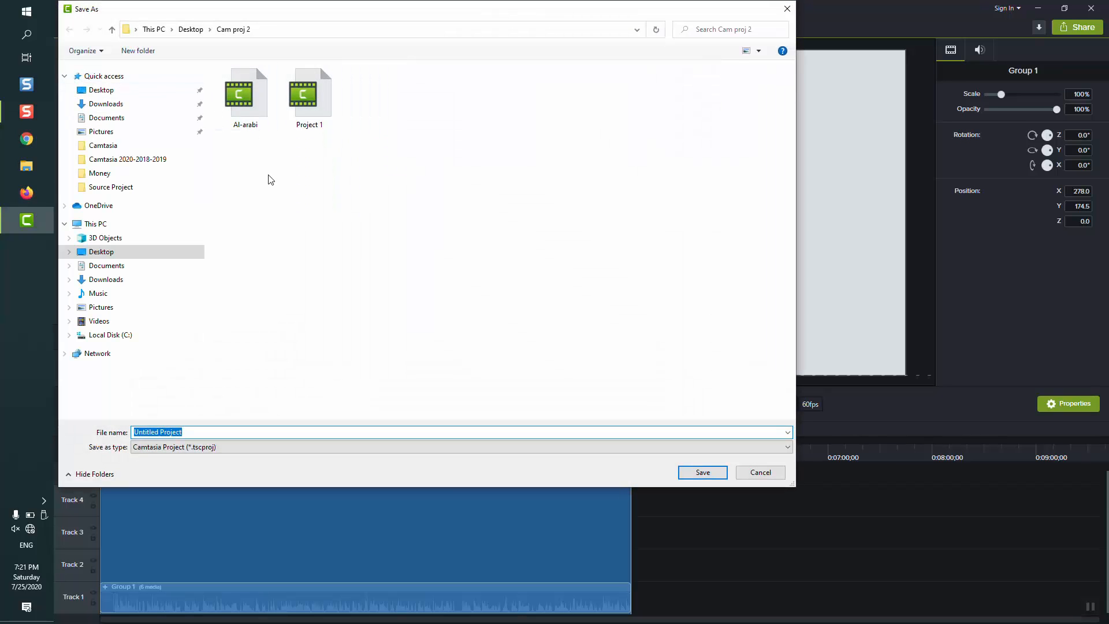
pyautogui.click(143, 88)
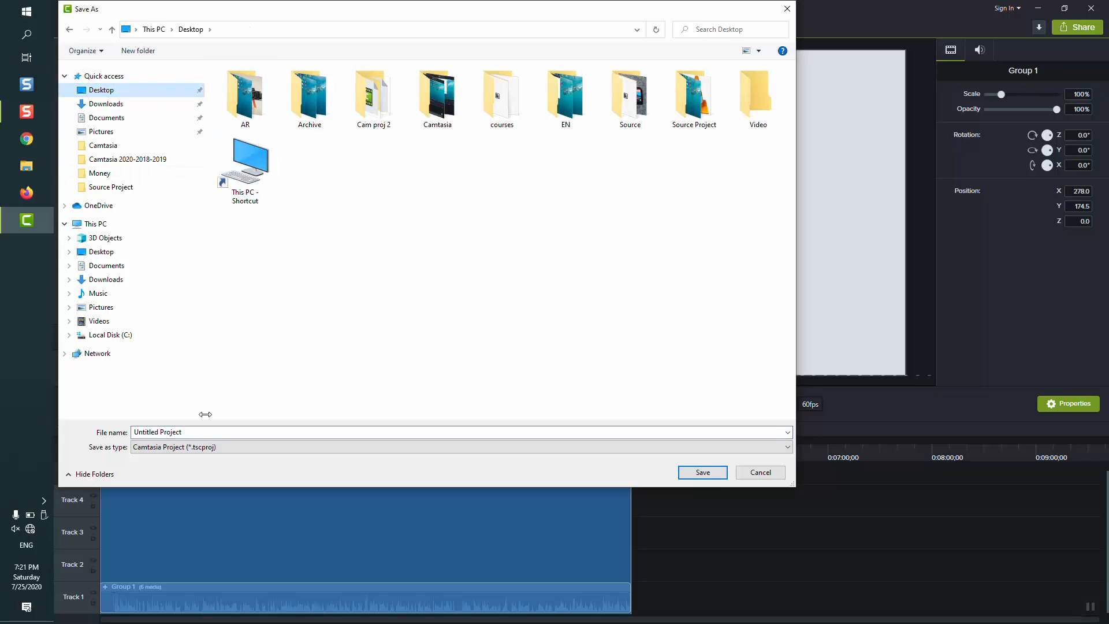
pyautogui.click(204, 431)
pyautogui.write('test')
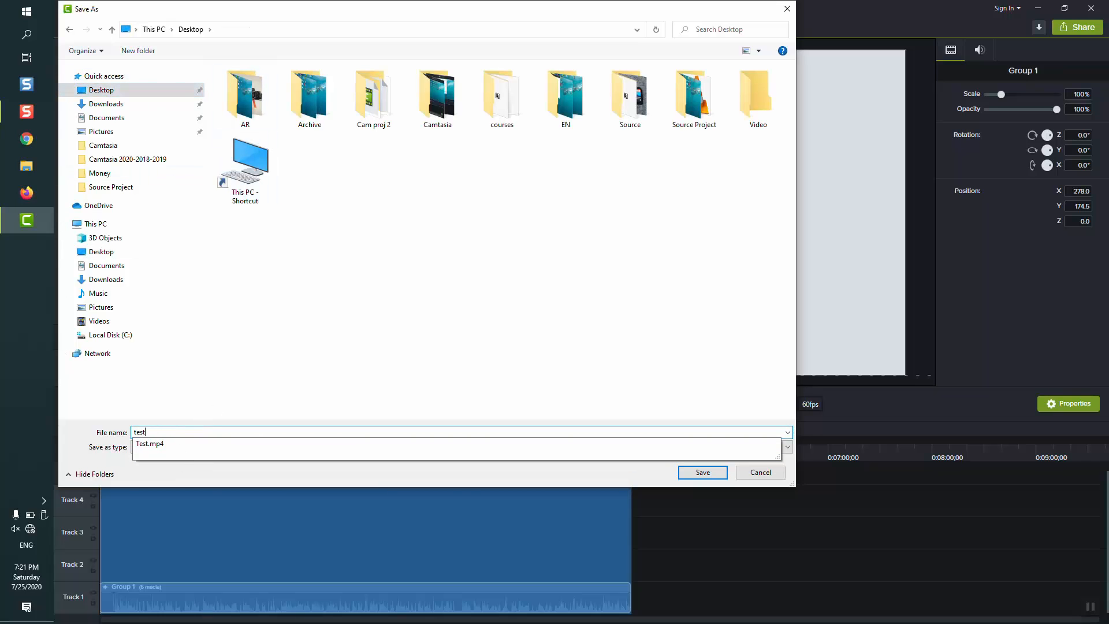
pyautogui.click(701, 473)
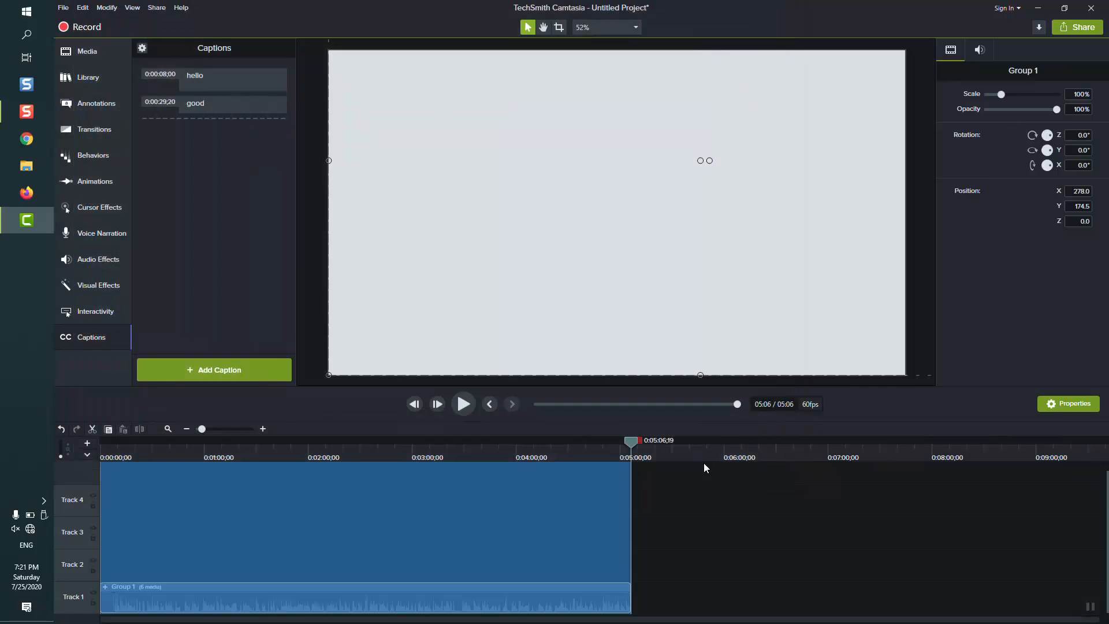
pyautogui.click(686, 375)
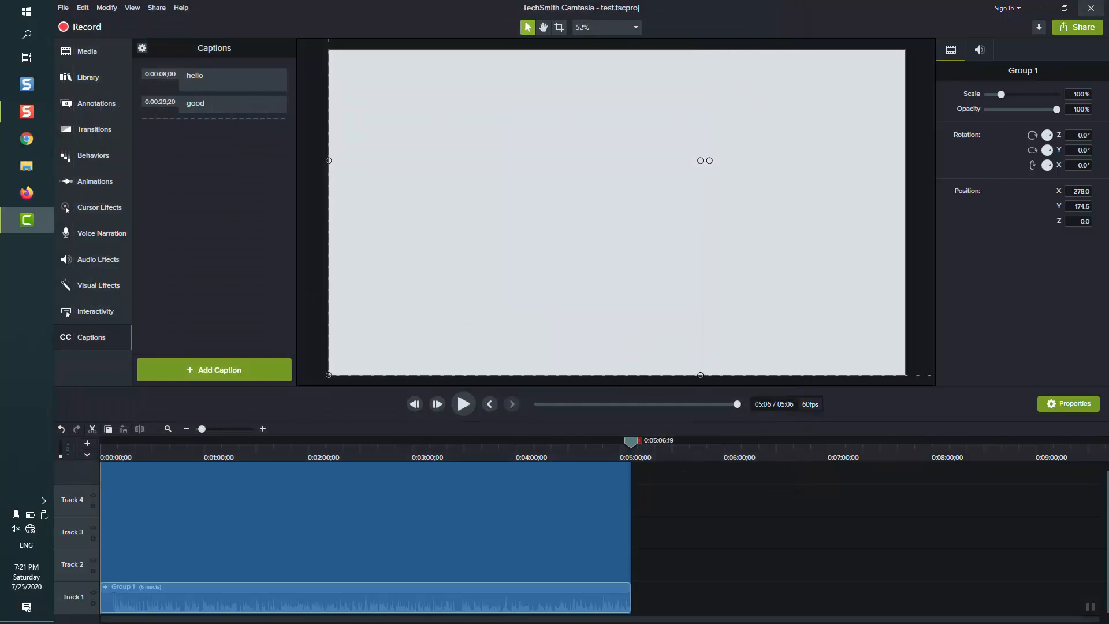
pyautogui.click(1090, 7)
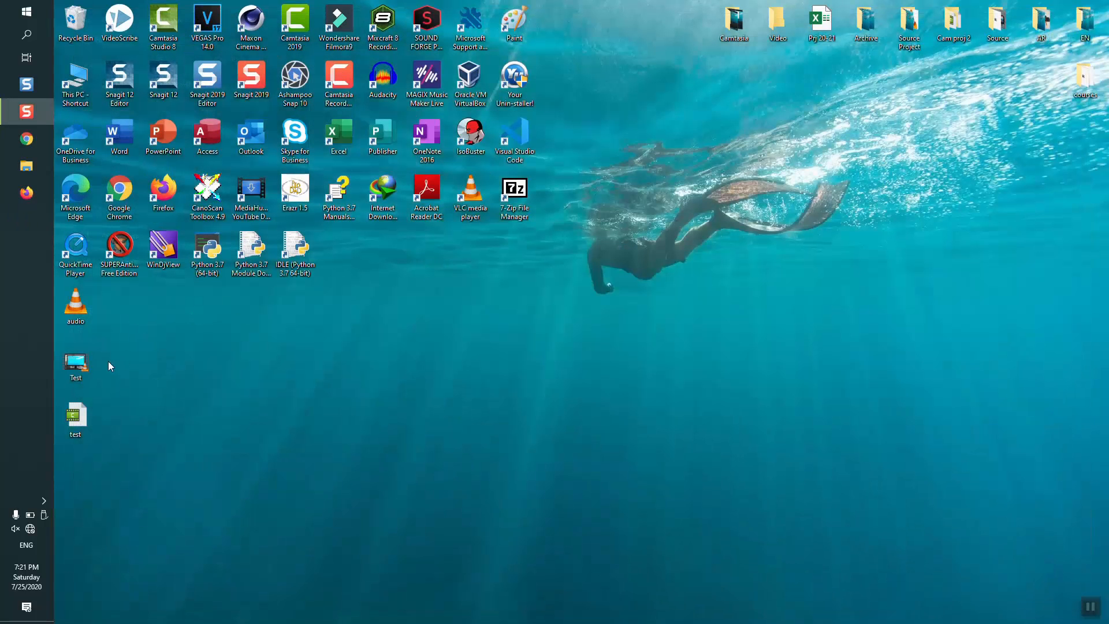
# Step: Move the produced Test video to an open area of the desktop, play it in VLC at several points, and close the player
pyautogui.moveTo(91, 365); pyautogui.dragTo(574, 269)
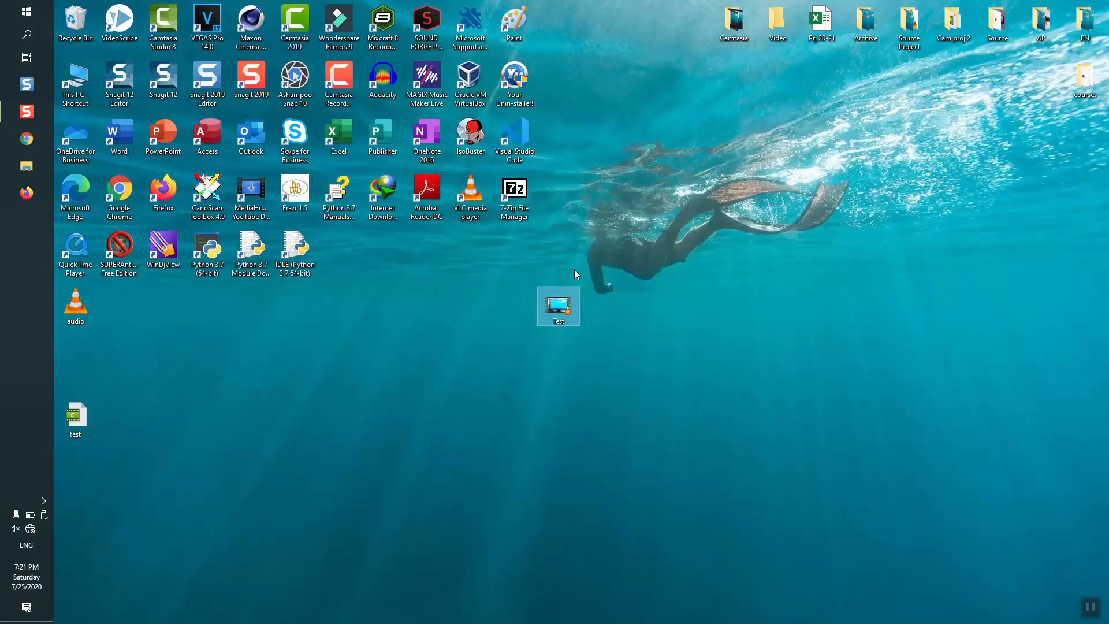
pyautogui.doubleClick(540, 296)
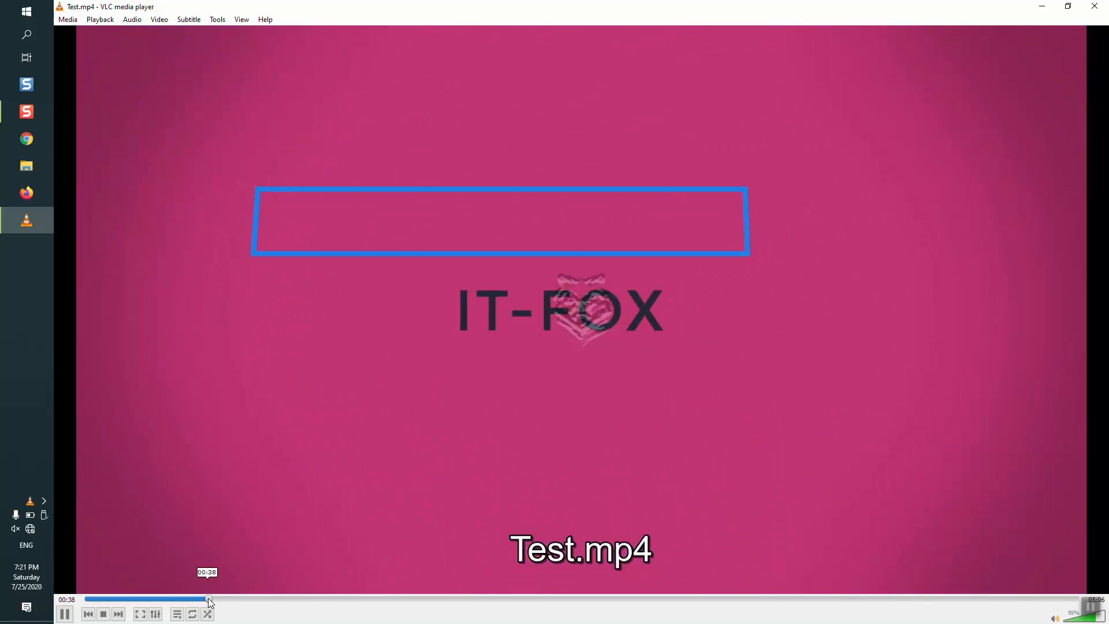
pyautogui.moveTo(206, 599); pyautogui.dragTo(346, 599)
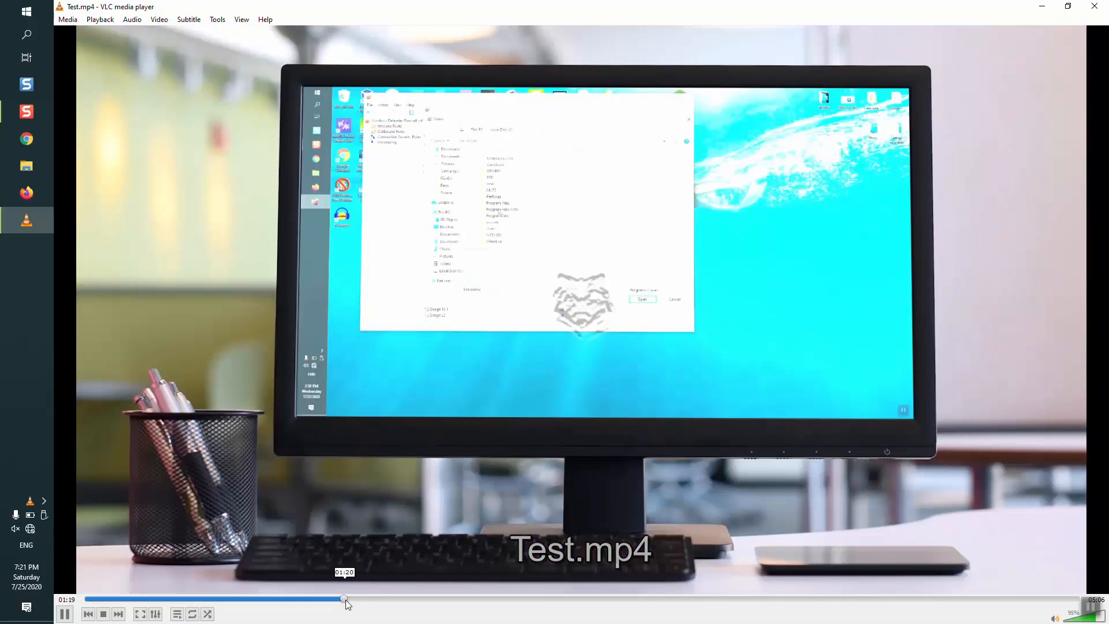
pyautogui.click(501, 598)
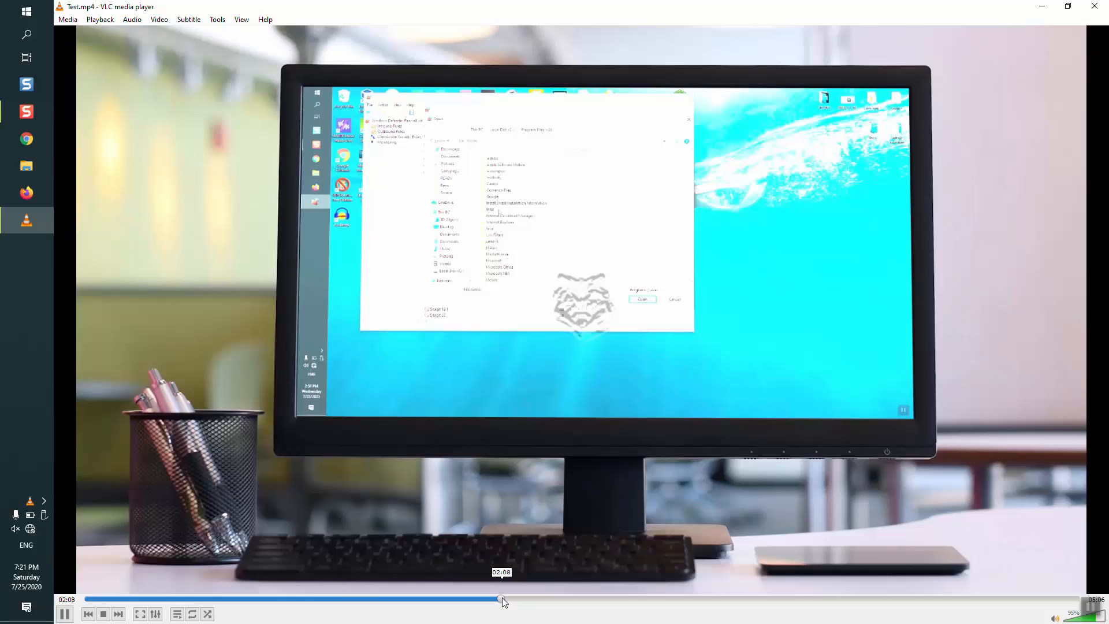
pyautogui.click(1094, 6)
# Step: Delete the produced Test video and the audio file from the Desktop
pyautogui.click(552, 305)
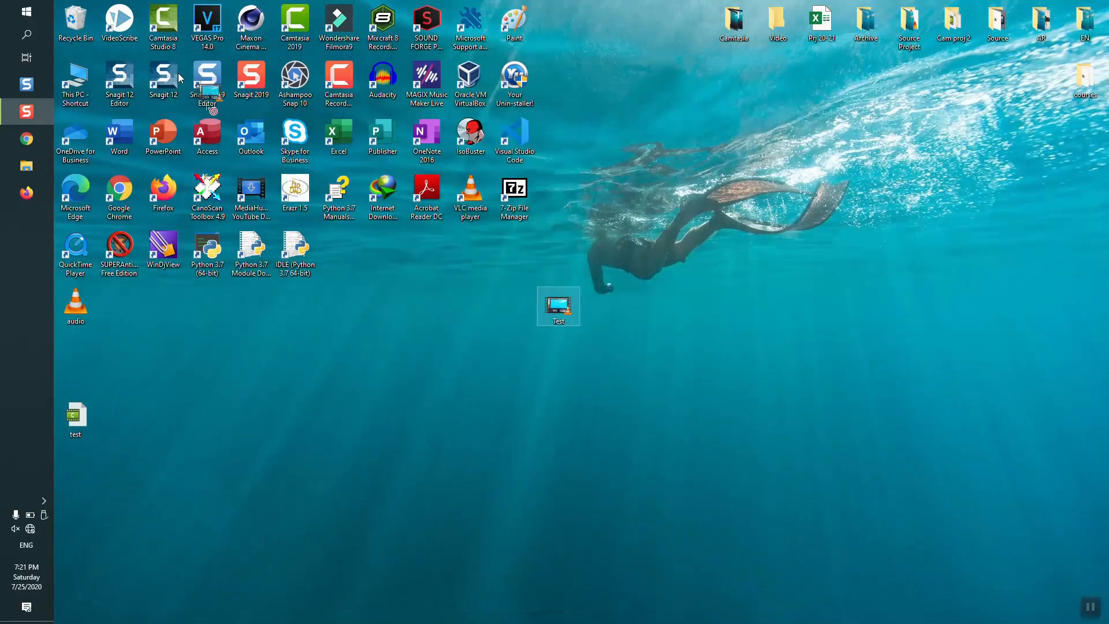
pyautogui.press('Delete')
pyautogui.moveTo(75, 305); pyautogui.dragTo(76, 23)
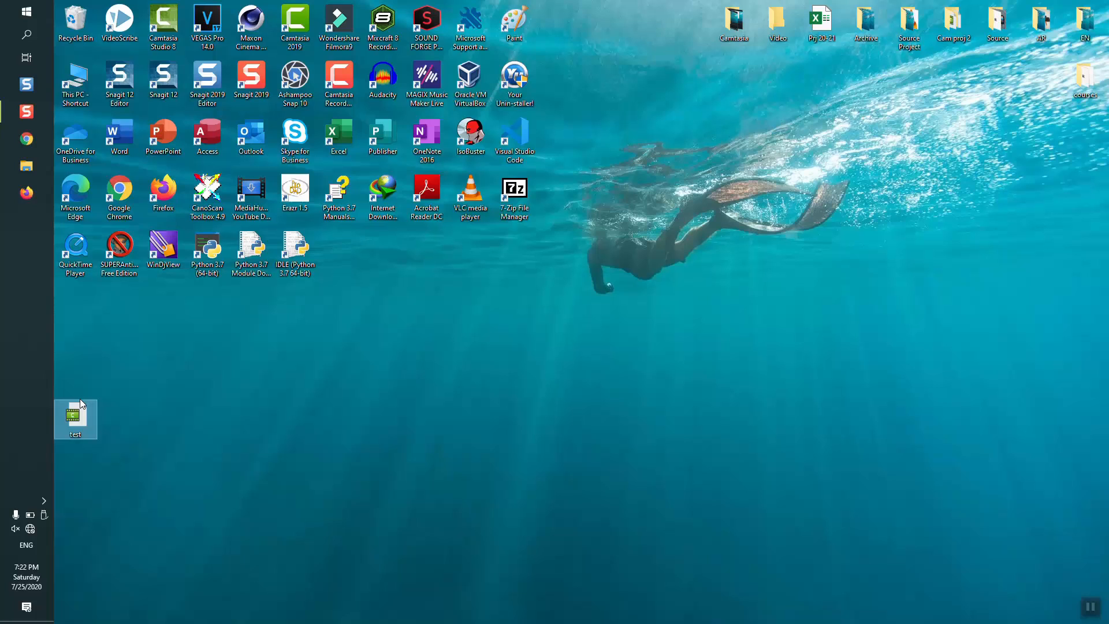
# Step: Reopen the saved test project in Camtasia and ungroup Group 1 on Track 1
pyautogui.doubleClick(80, 399)
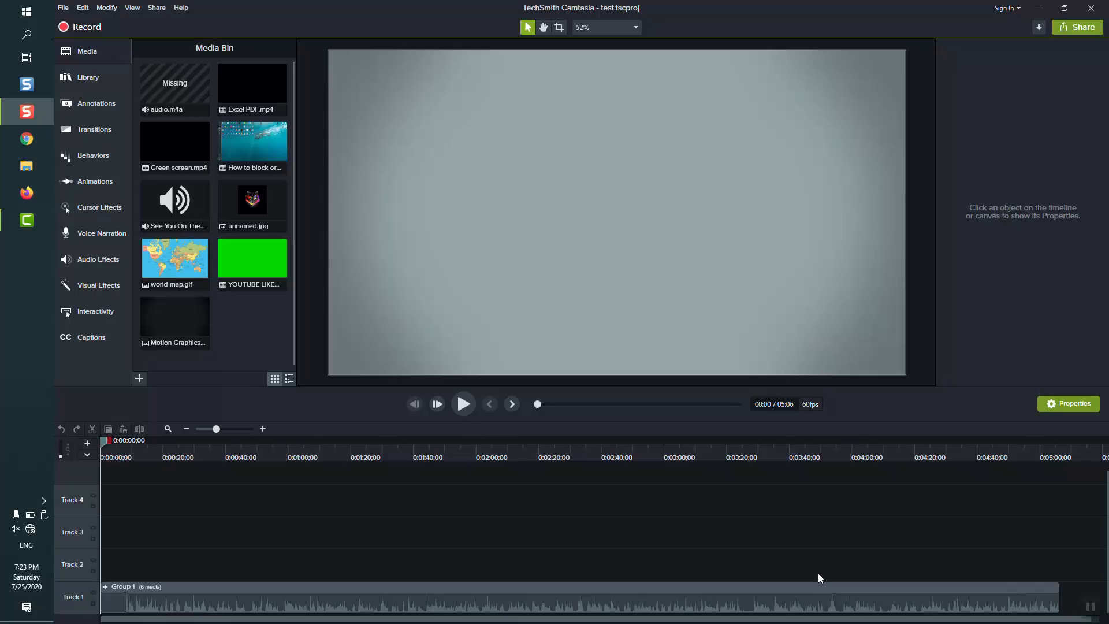
pyautogui.rightClick(197, 590)
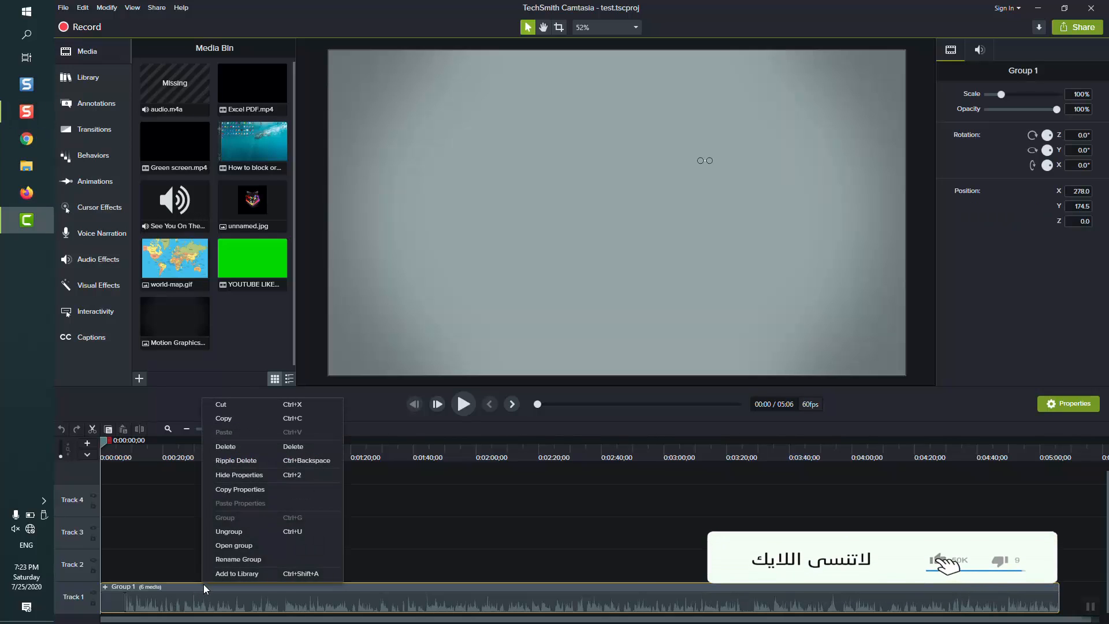
pyautogui.click(230, 532)
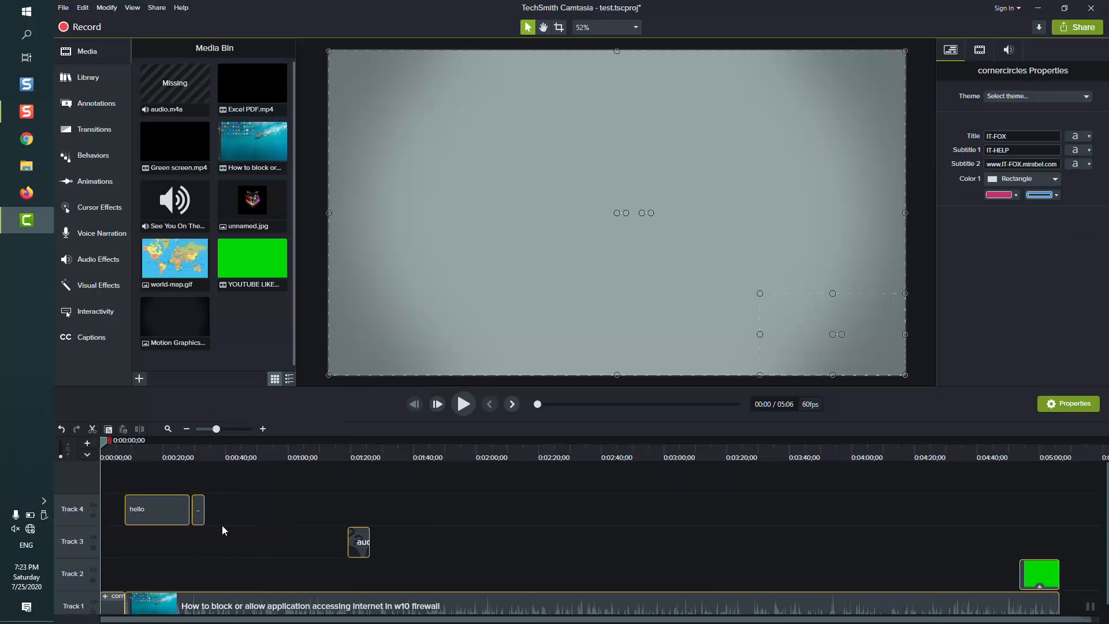
pyautogui.scroll(-1, 222, 525)
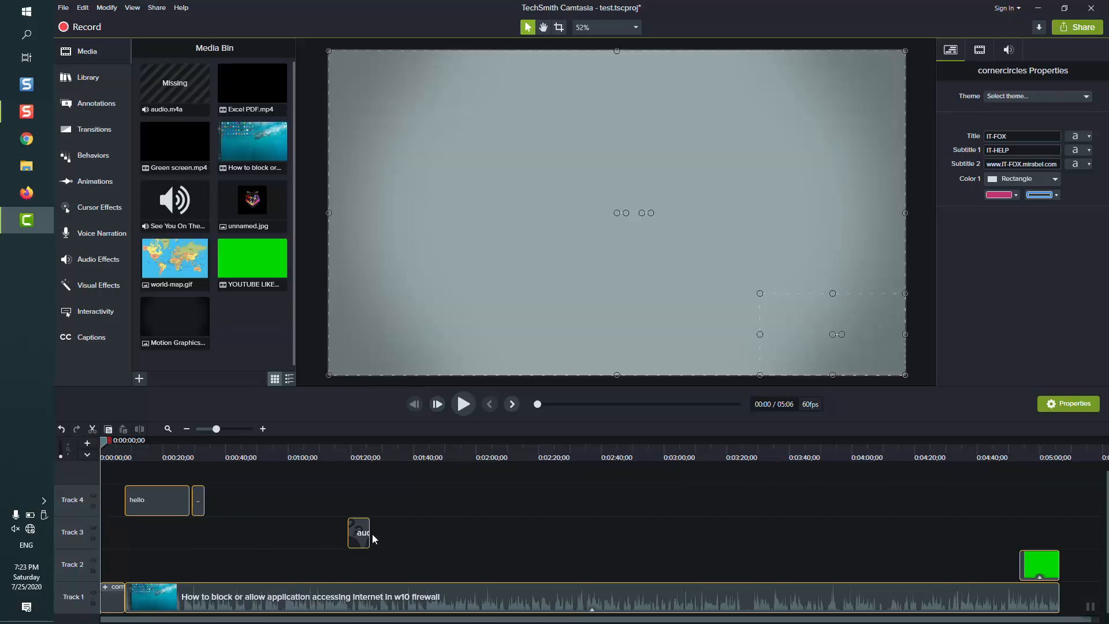